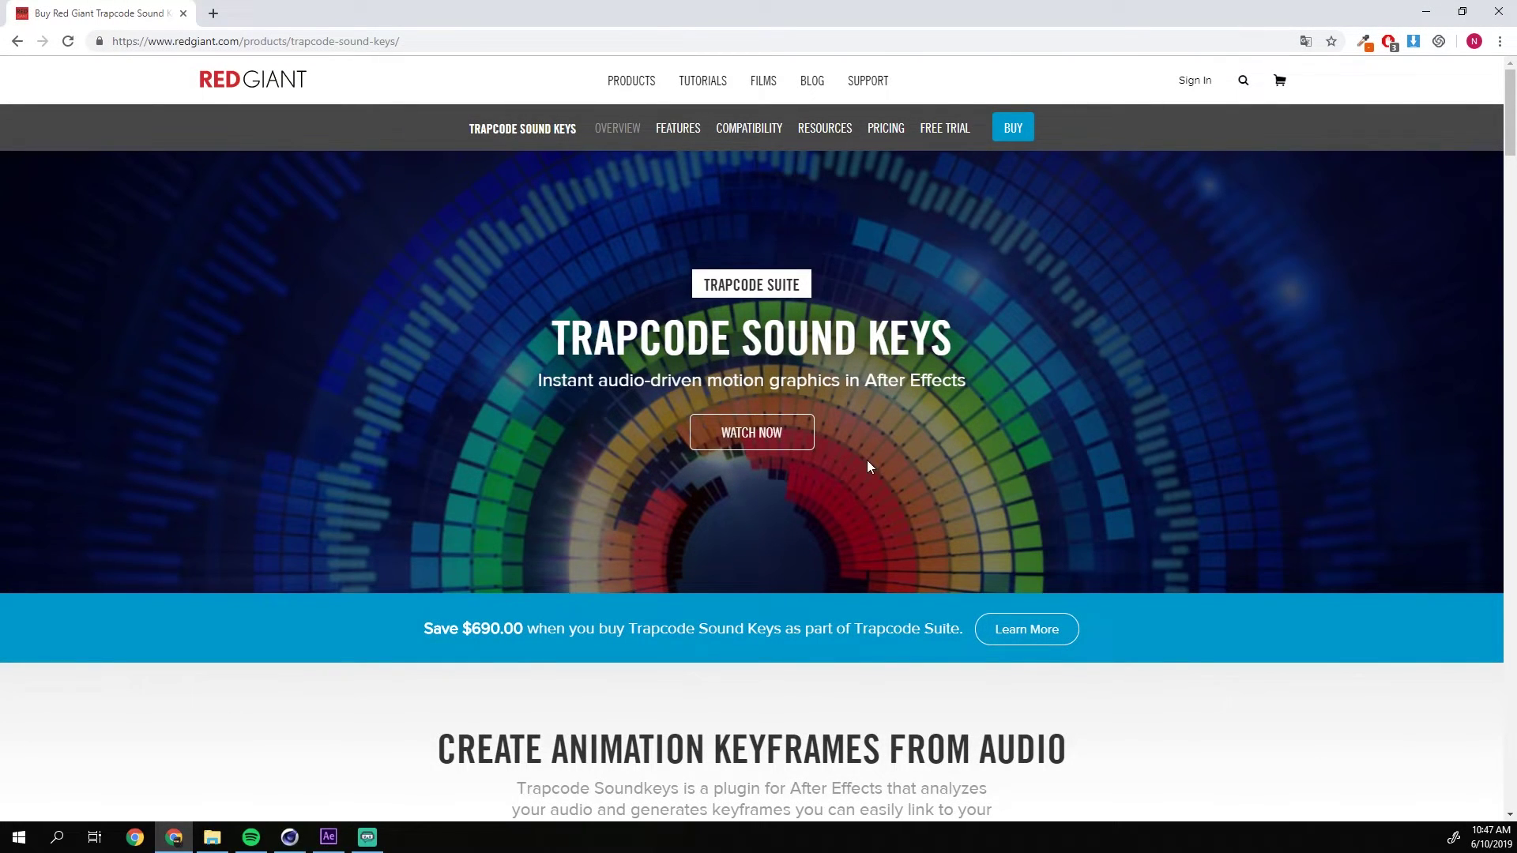
Highlight the TRAPCODE SOUND KEYS heading and scroll through the product page in Chrome.
{"action": "left_click_drag", "start_coordinate": [960, 368], "coordinate": [479, 347]}
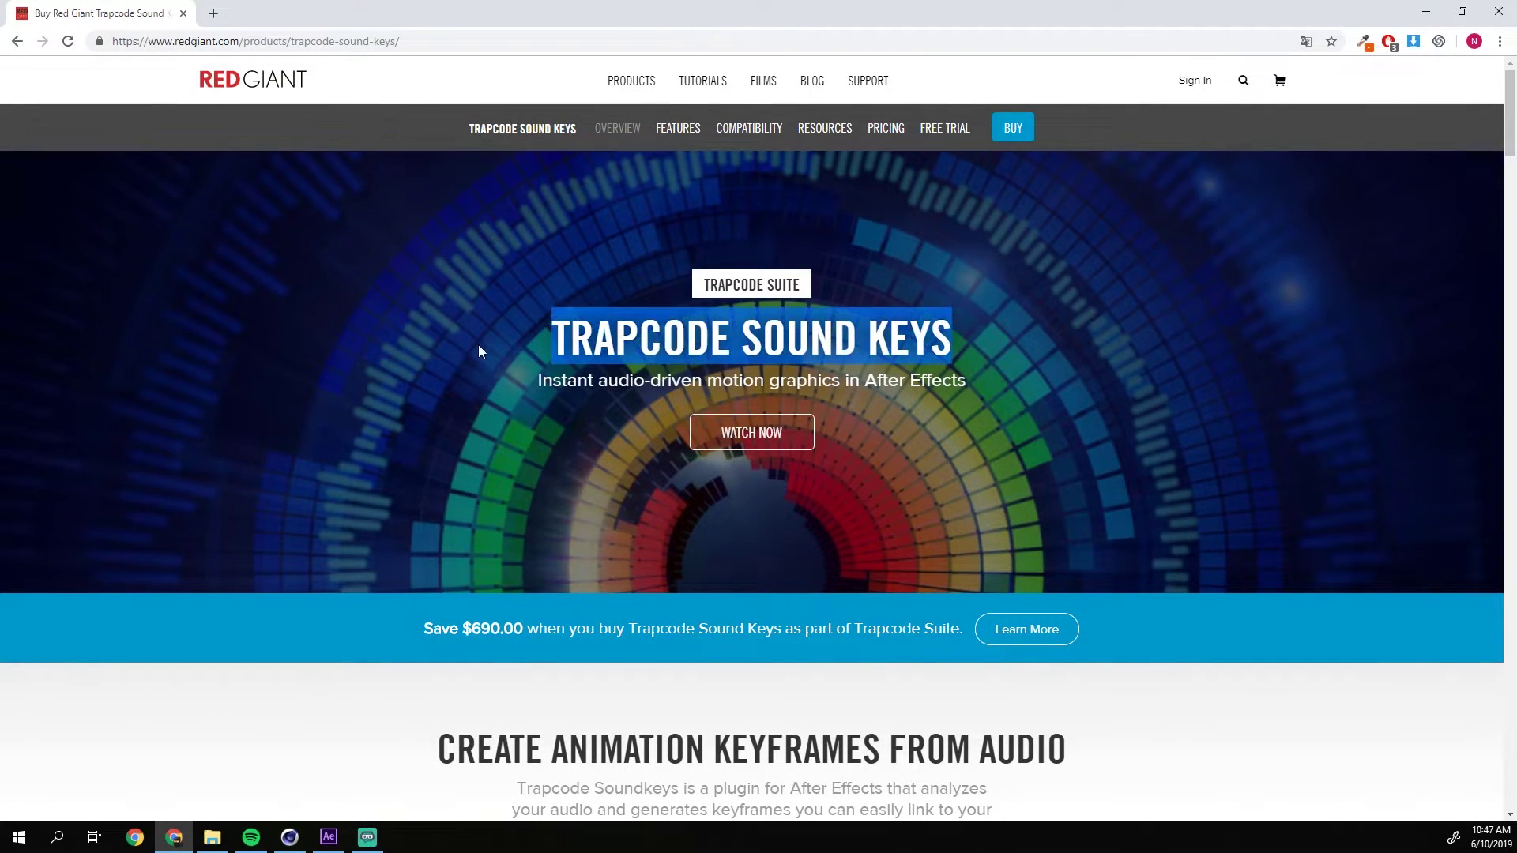
{"action": "left_click", "coordinate": [1076, 351]}
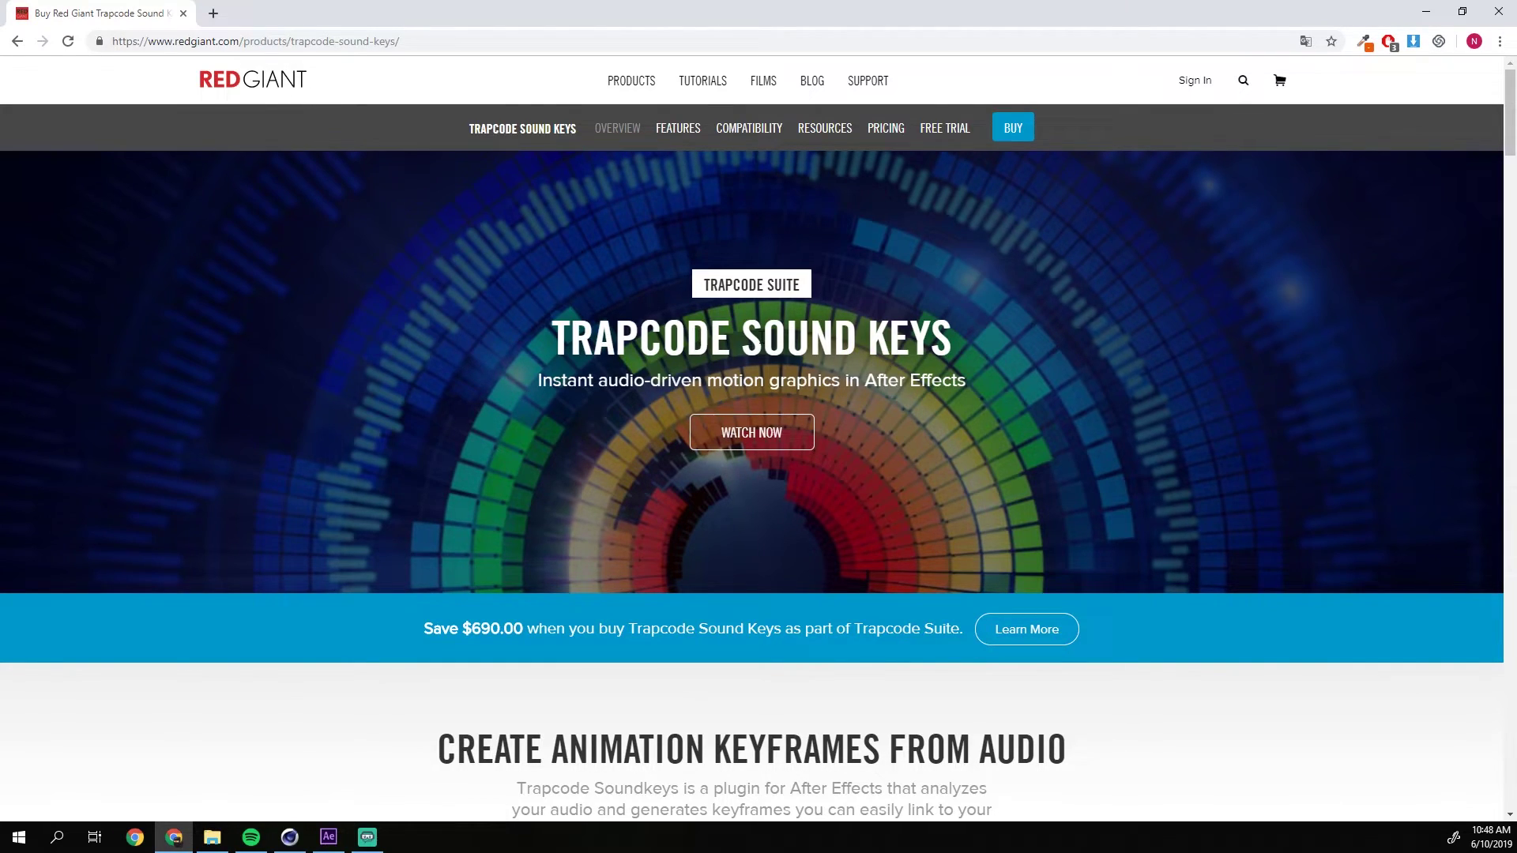
{"action": "scroll", "coordinate": [907, 366], "scroll_direction": "down", "scroll_amount": 3}
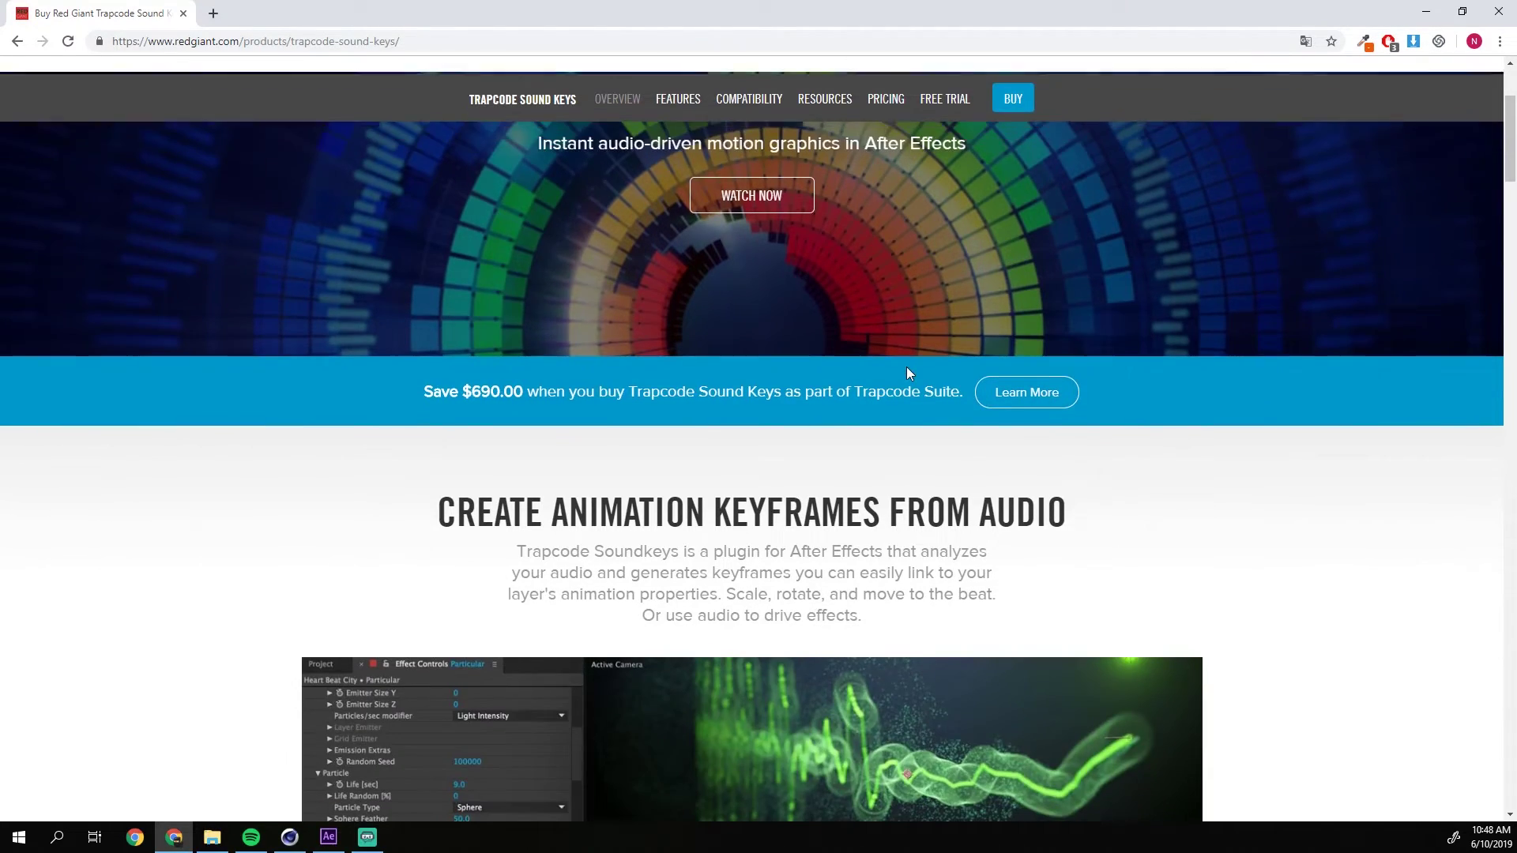
{"action": "scroll", "coordinate": [764, 412], "scroll_direction": "down", "scroll_amount": 8}
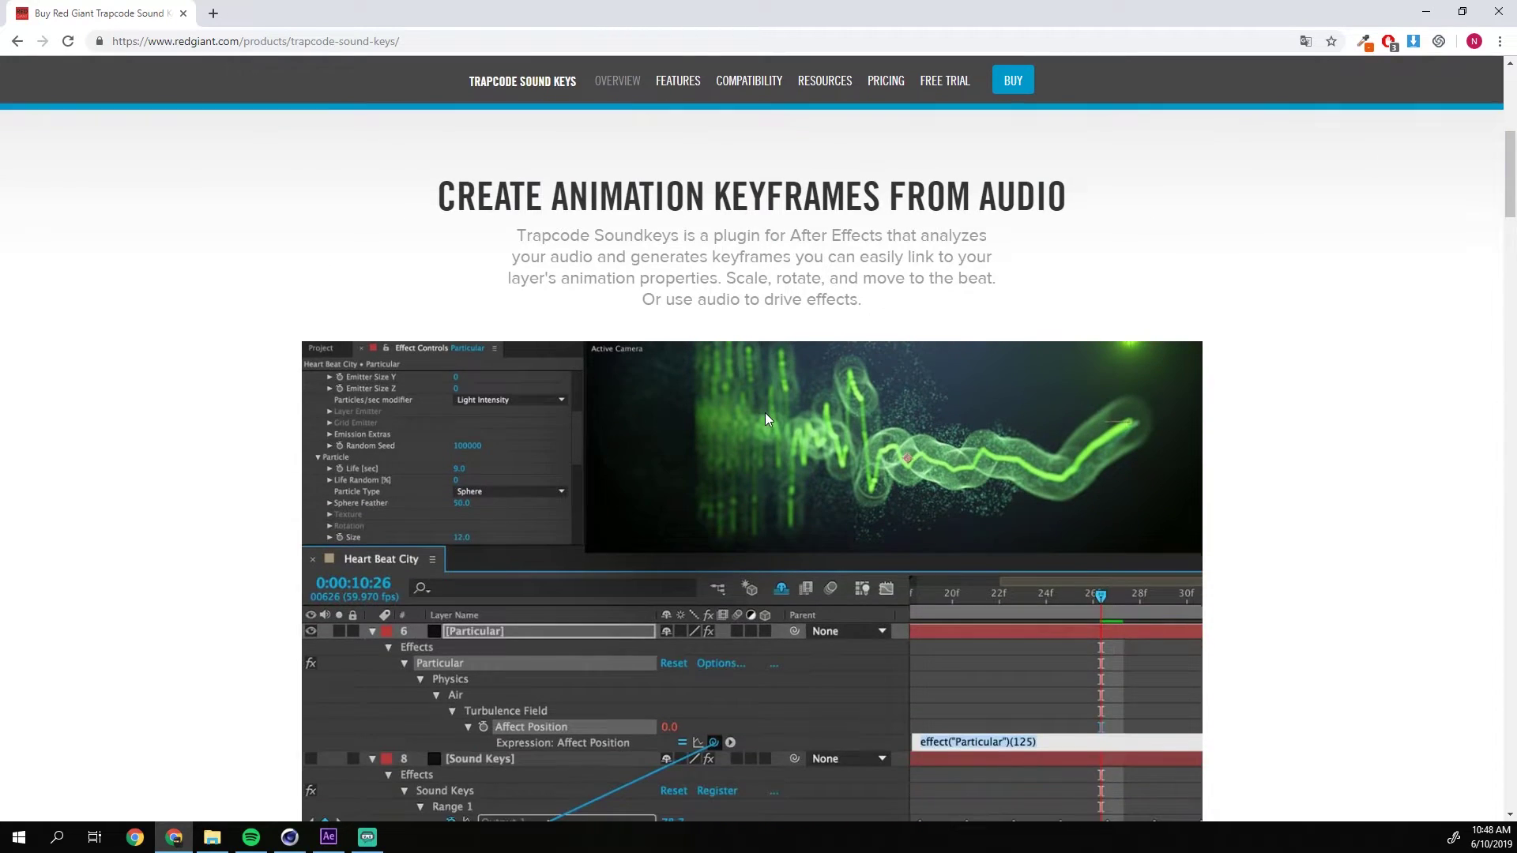
{"action": "scroll", "coordinate": [763, 420], "scroll_direction": "down", "scroll_amount": 9}
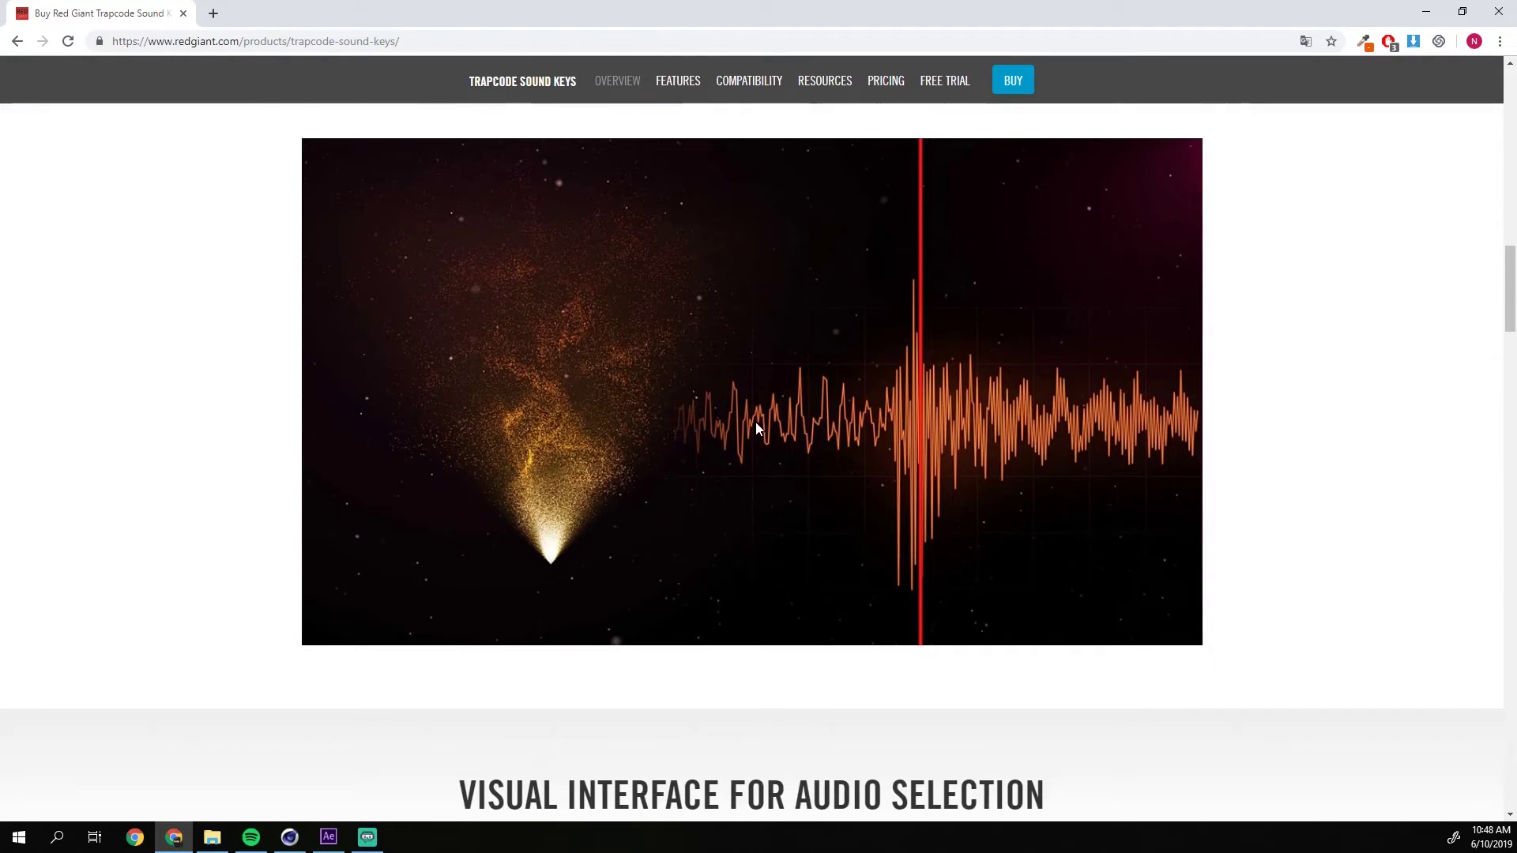
{"action": "scroll", "coordinate": [754, 426], "scroll_direction": "down", "scroll_amount": 9}
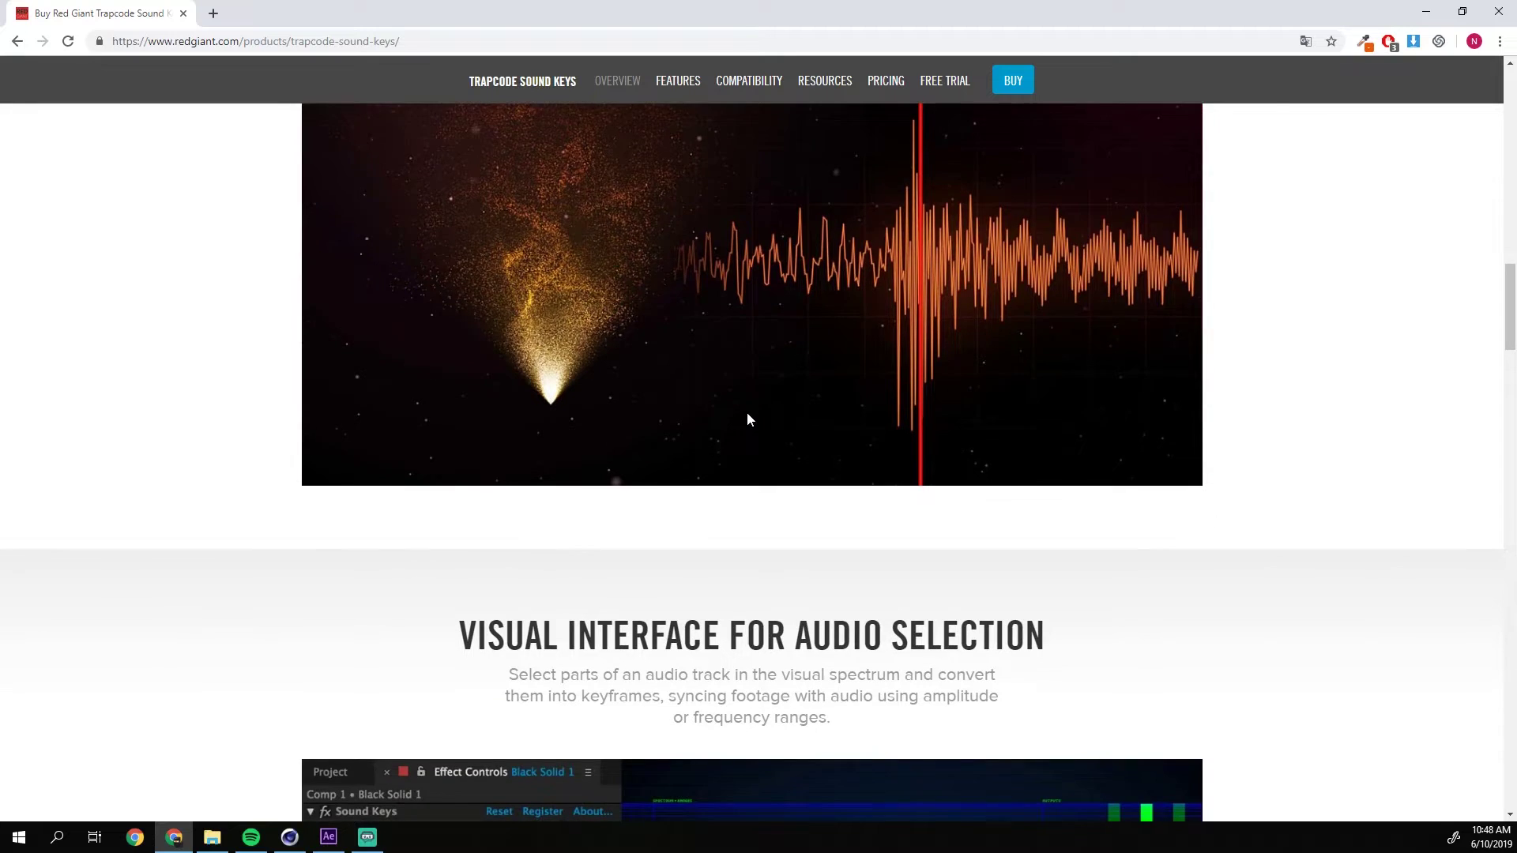
{"action": "scroll", "coordinate": [748, 413], "scroll_direction": "down", "scroll_amount": 1}
{"action": "scroll", "coordinate": [746, 415], "scroll_direction": "up", "scroll_amount": 20}
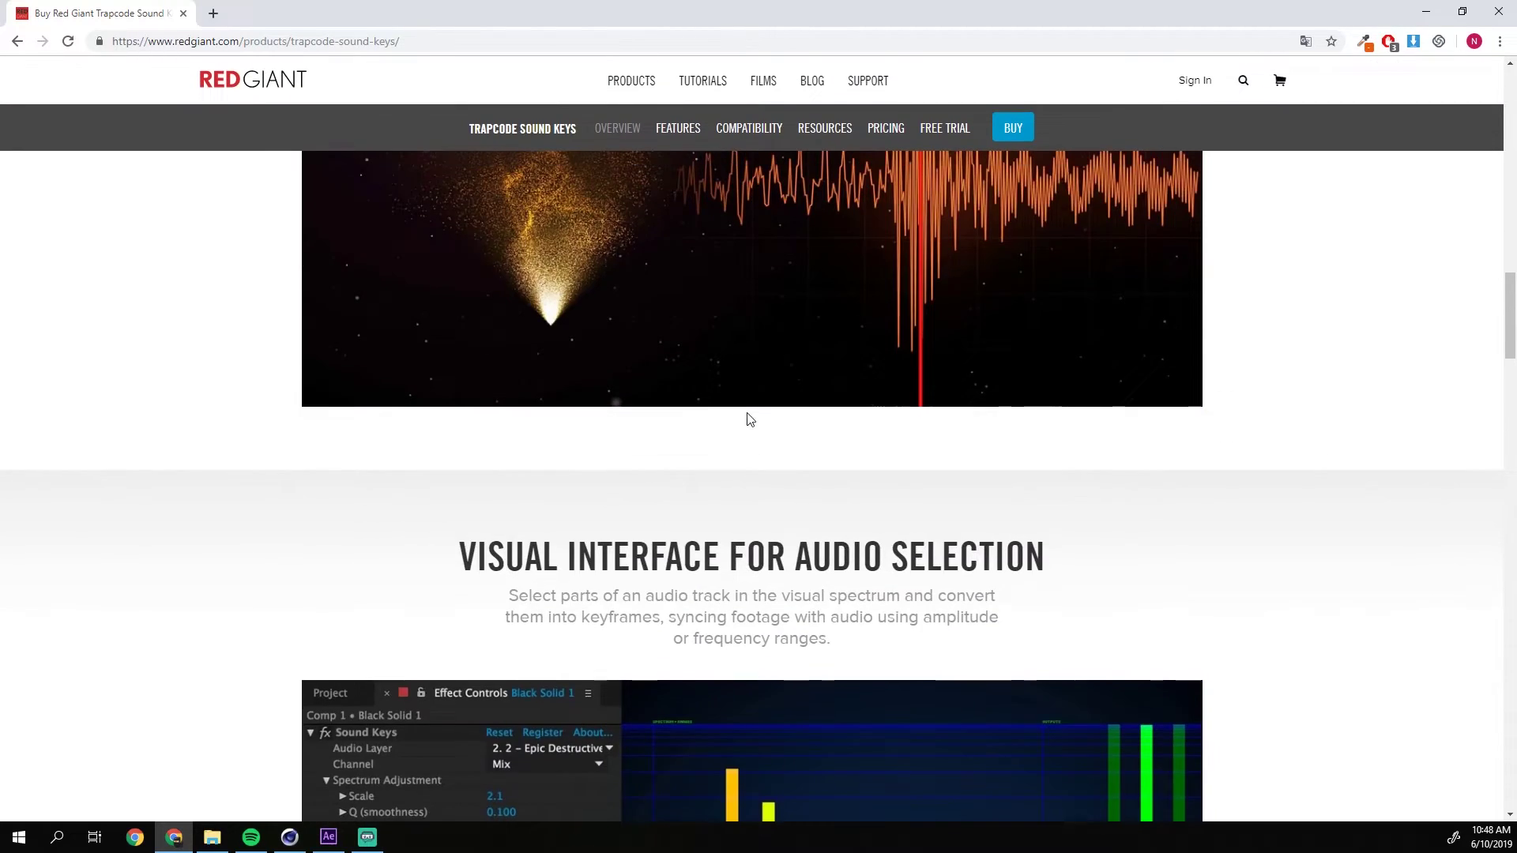
{"action": "scroll", "coordinate": [778, 387], "scroll_direction": "up", "scroll_amount": 4}
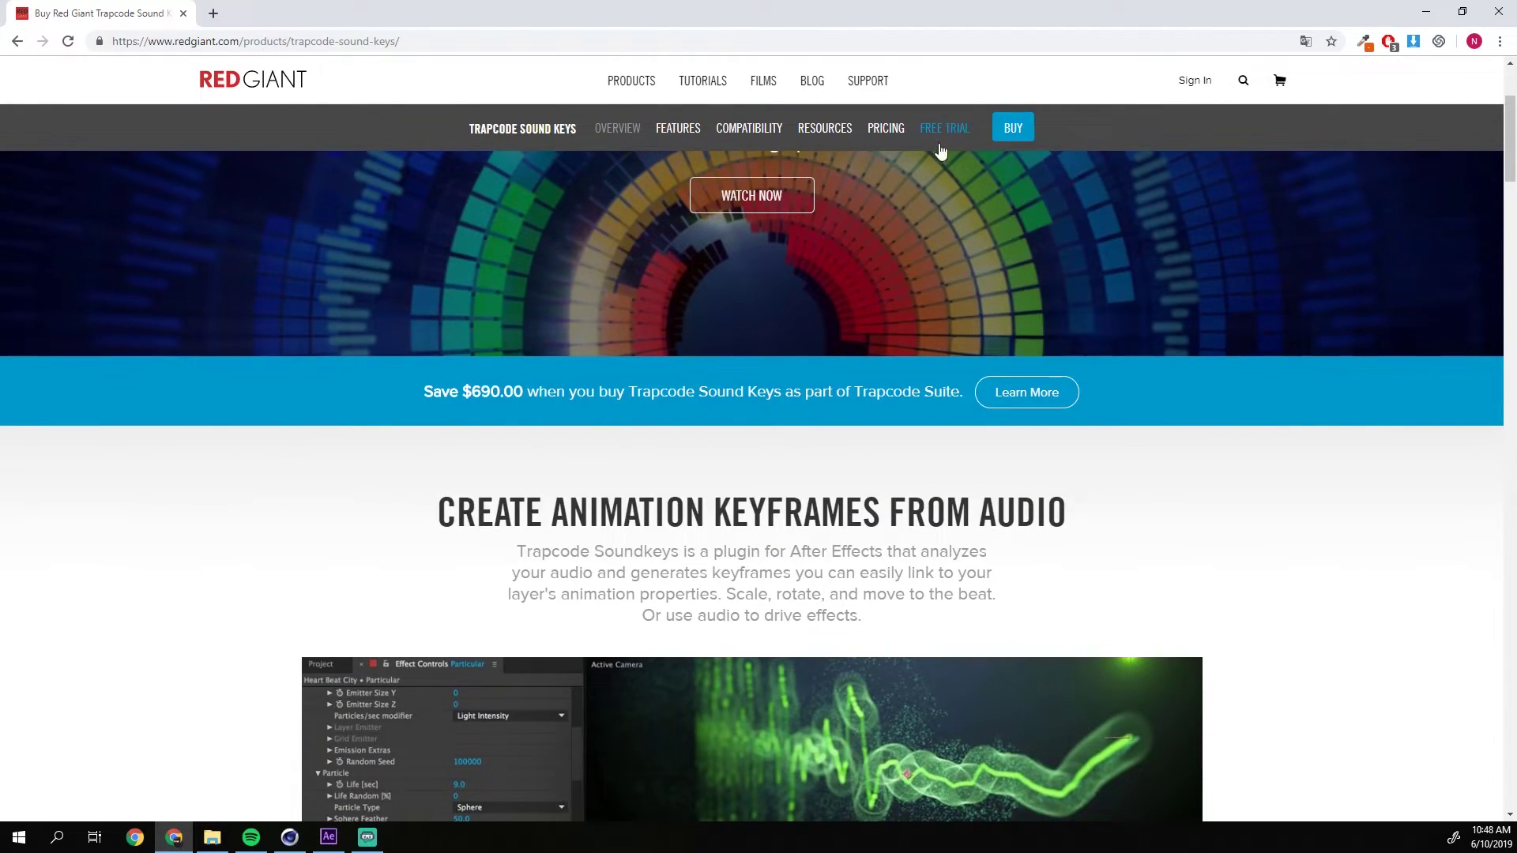
{"action": "scroll", "coordinate": [833, 213], "scroll_direction": "up", "scroll_amount": 3}
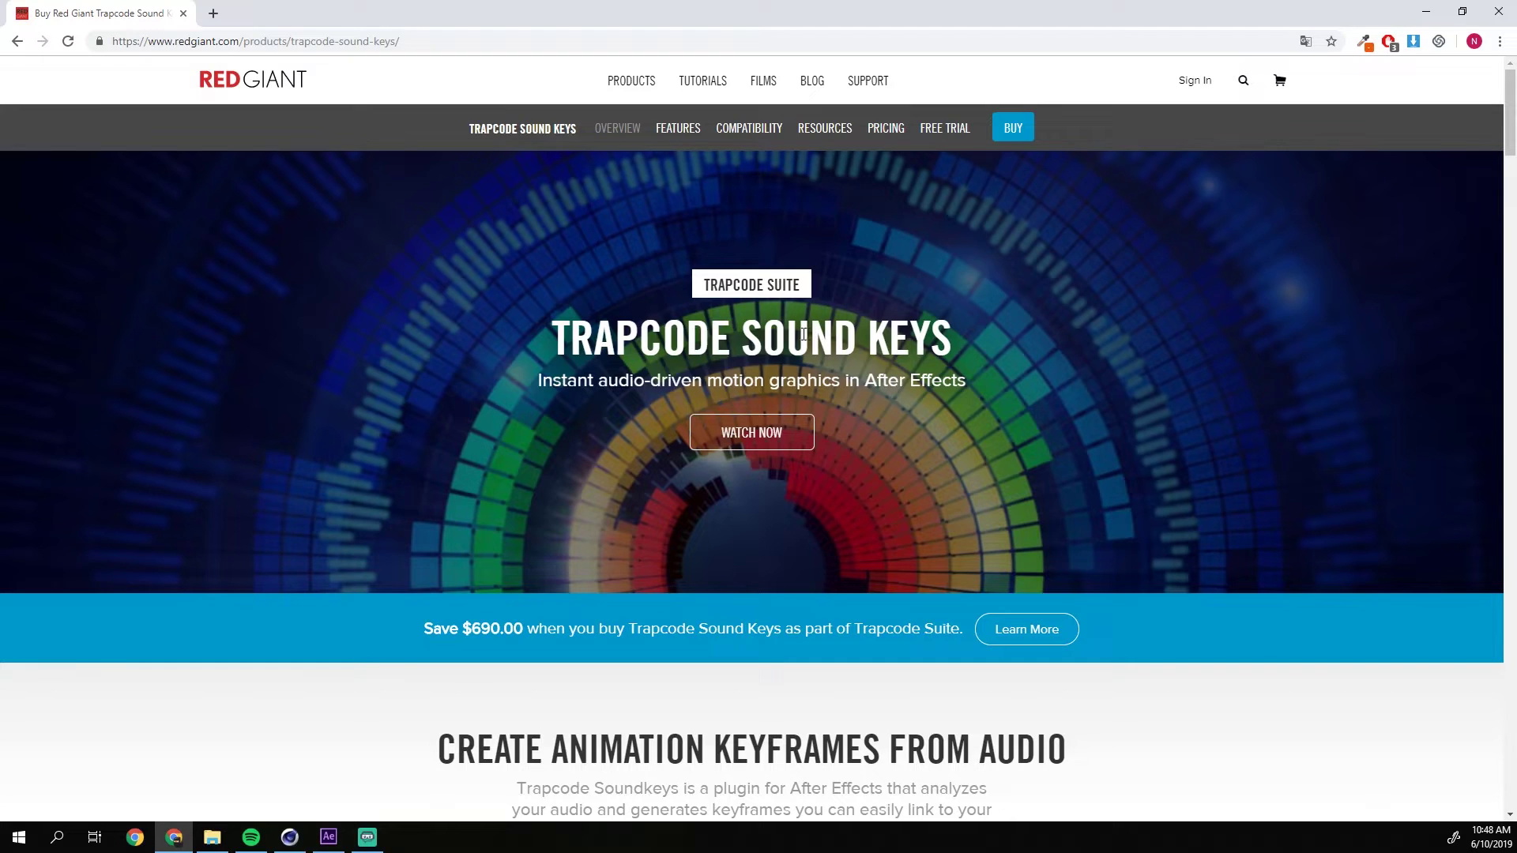
{"action": "scroll", "coordinate": [927, 381], "scroll_direction": "down", "scroll_amount": 20}
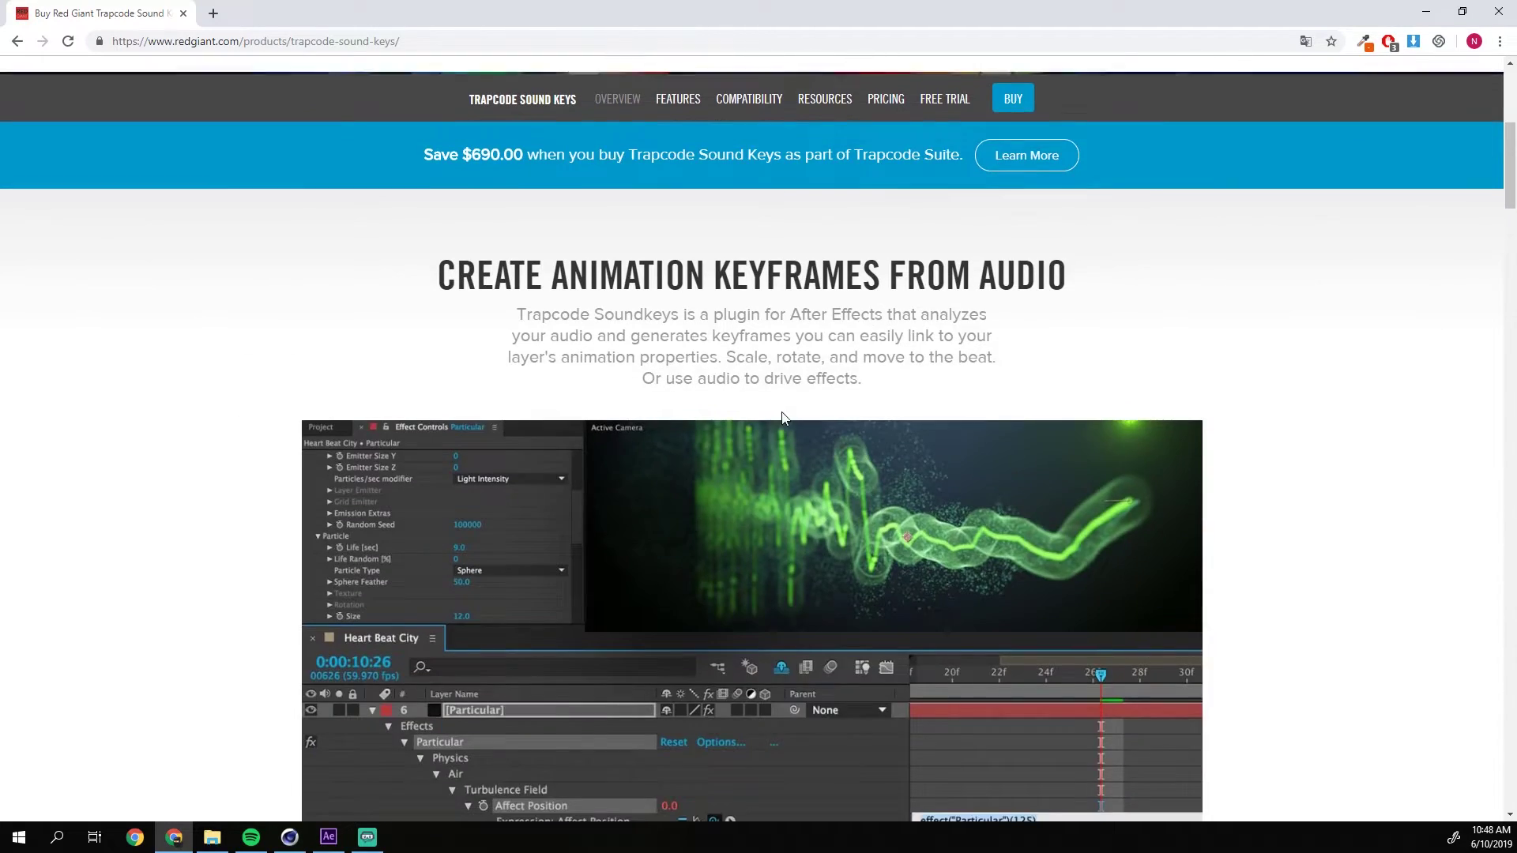
{"action": "scroll", "coordinate": [747, 515], "scroll_direction": "down", "scroll_amount": 7}
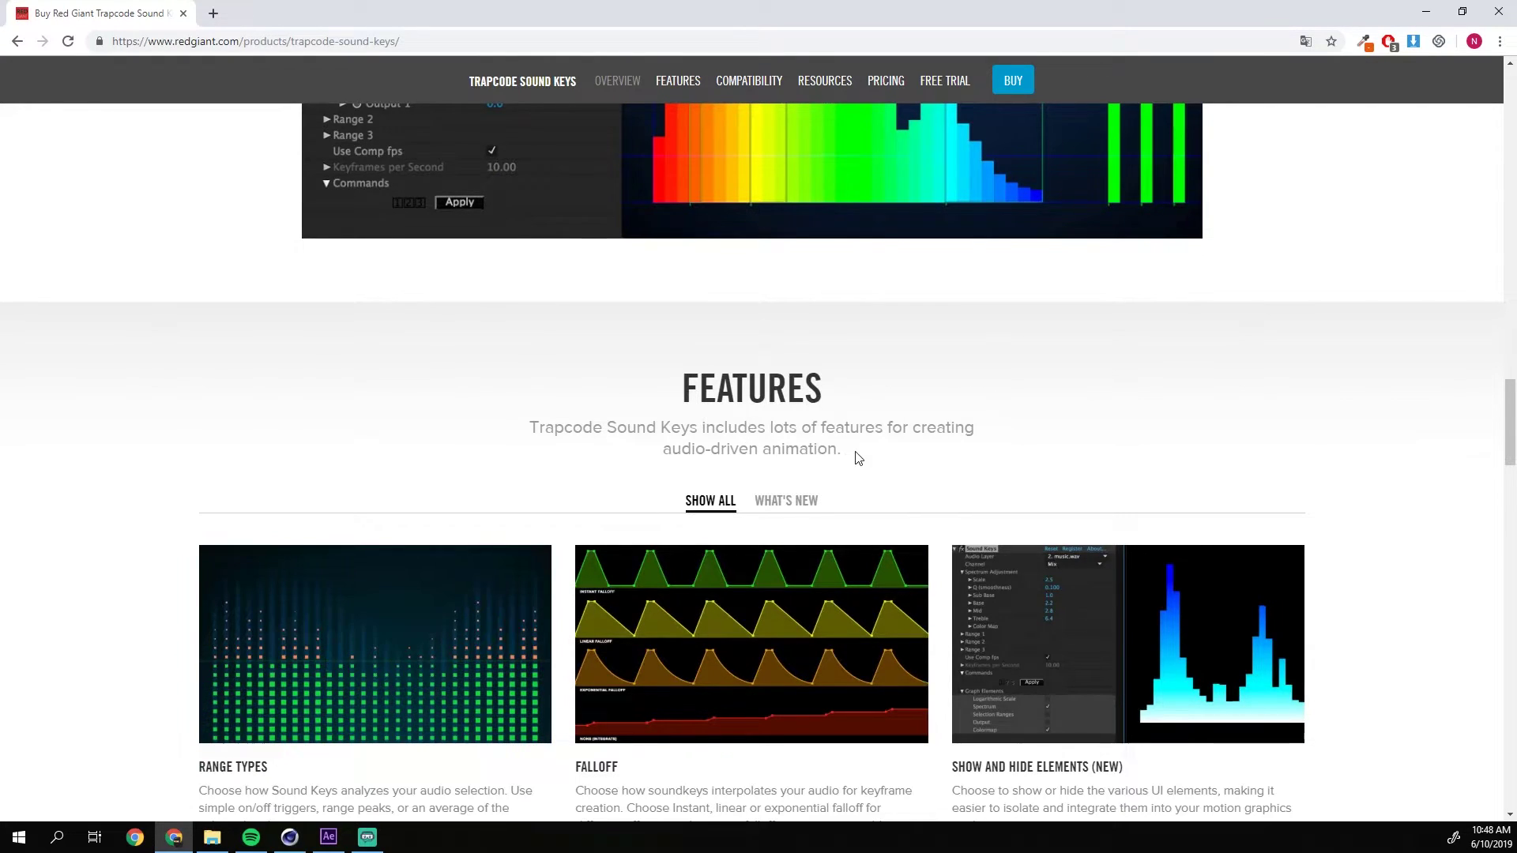
{"action": "scroll", "coordinate": [854, 465], "scroll_direction": "down", "scroll_amount": 8}
{"action": "scroll", "coordinate": [857, 466], "scroll_direction": "up", "scroll_amount": 20}
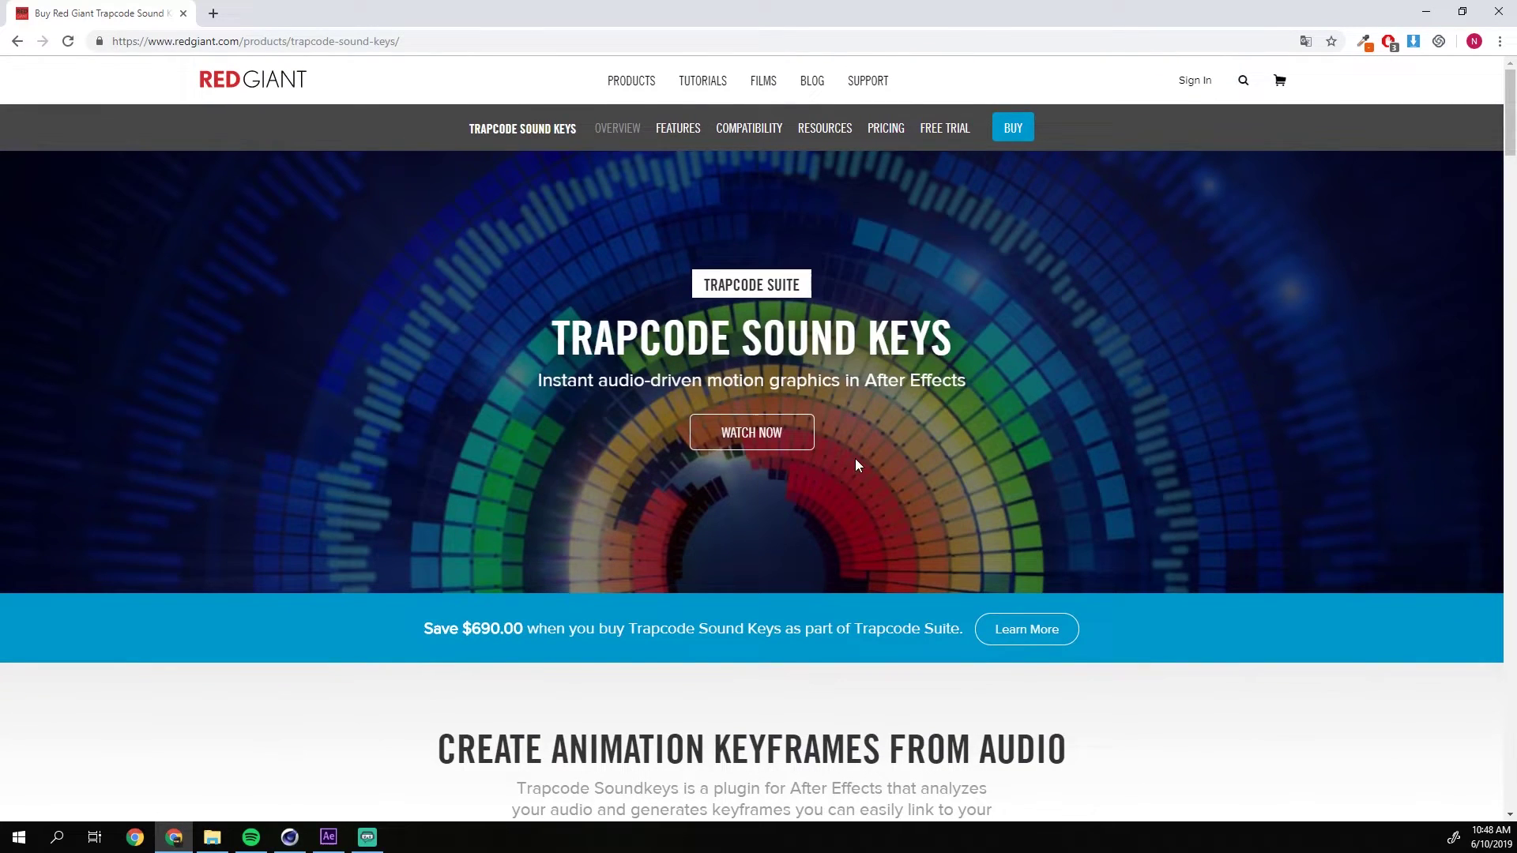
Highlight and clear the hero title and subtitle text several times.
{"action": "left_click_drag", "start_coordinate": [962, 370], "coordinate": [802, 399]}
{"action": "left_click", "coordinate": [1003, 338]}
{"action": "mouse_move", "coordinate": [921, 348]}
{"action": "left_mouse_down"}
{"action": "mouse_move", "coordinate": [553, 341]}
{"action": "mouse_move", "coordinate": [946, 350]}
{"action": "left_mouse_up"}
{"action": "left_click_drag", "start_coordinate": [952, 344], "coordinate": [689, 343]}
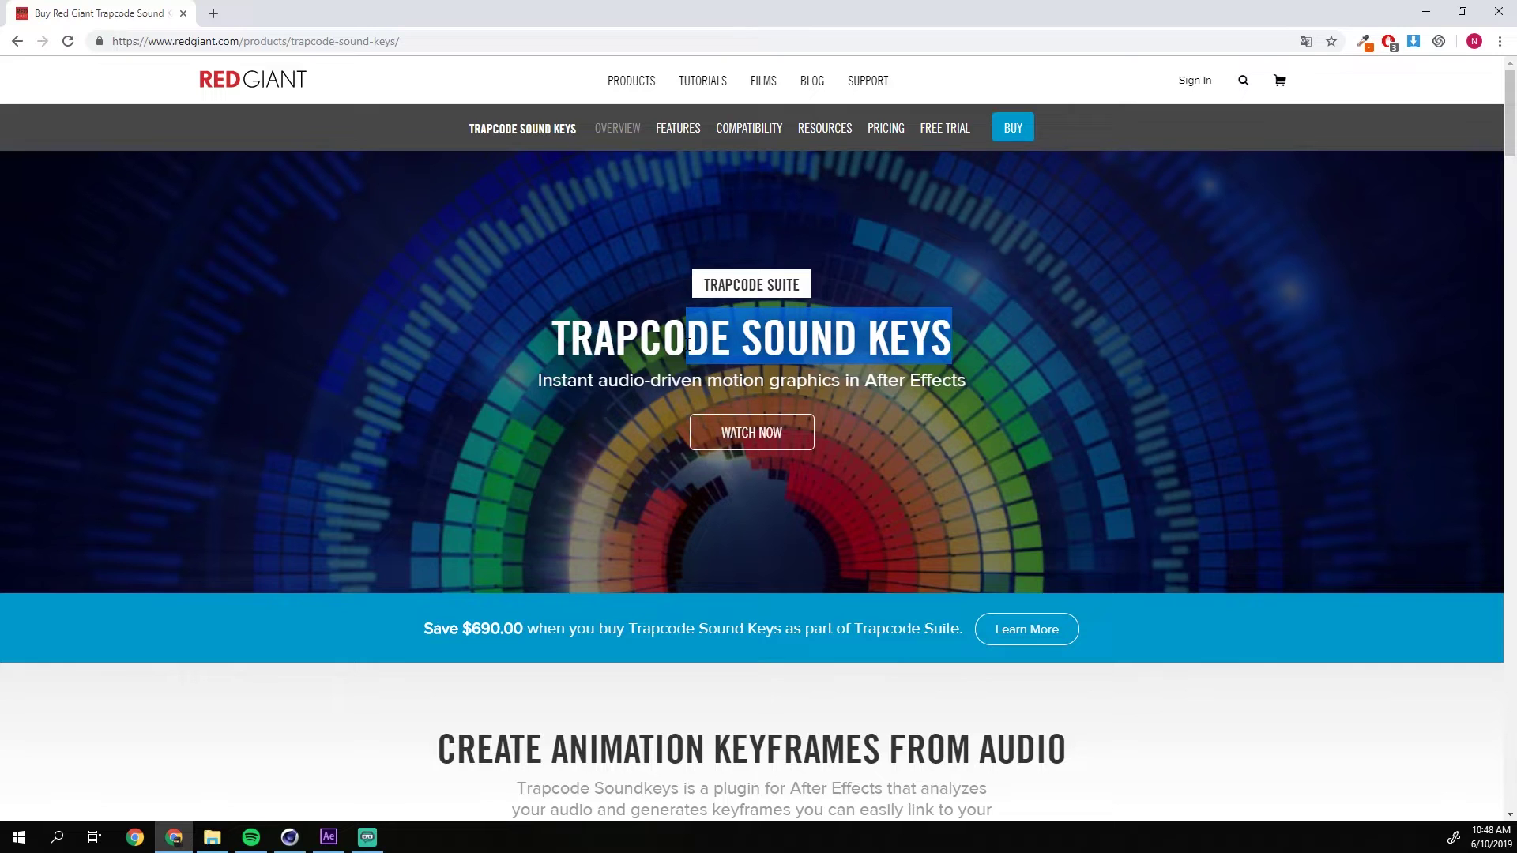
{"action": "left_click", "coordinate": [796, 356]}
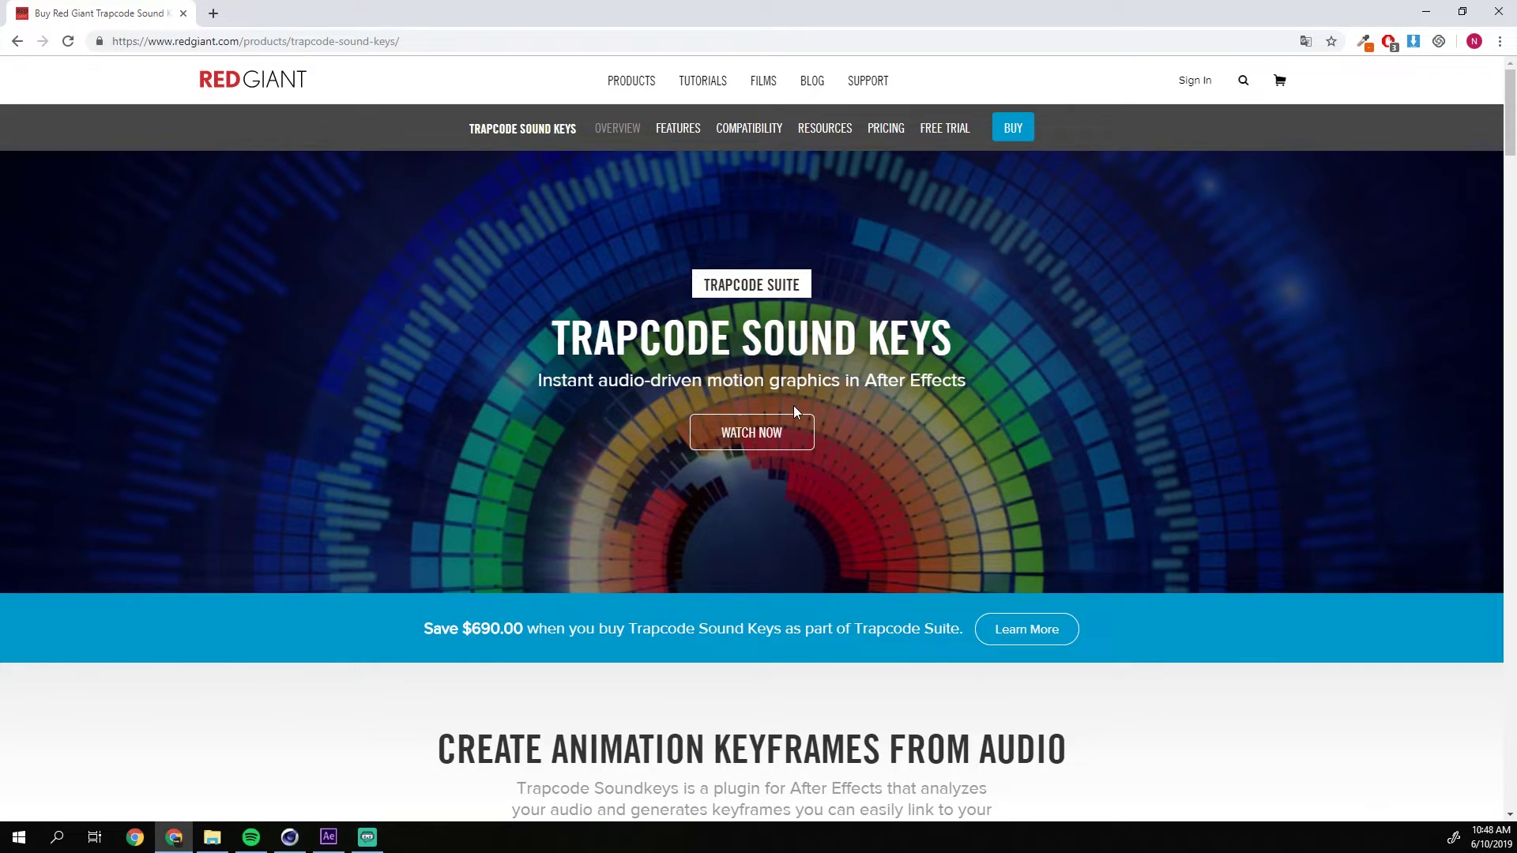
{"action": "left_click_drag", "start_coordinate": [794, 405], "coordinate": [568, 332]}
{"action": "left_click", "coordinate": [1026, 236]}
{"action": "left_click_drag", "start_coordinate": [954, 380], "coordinate": [714, 340]}
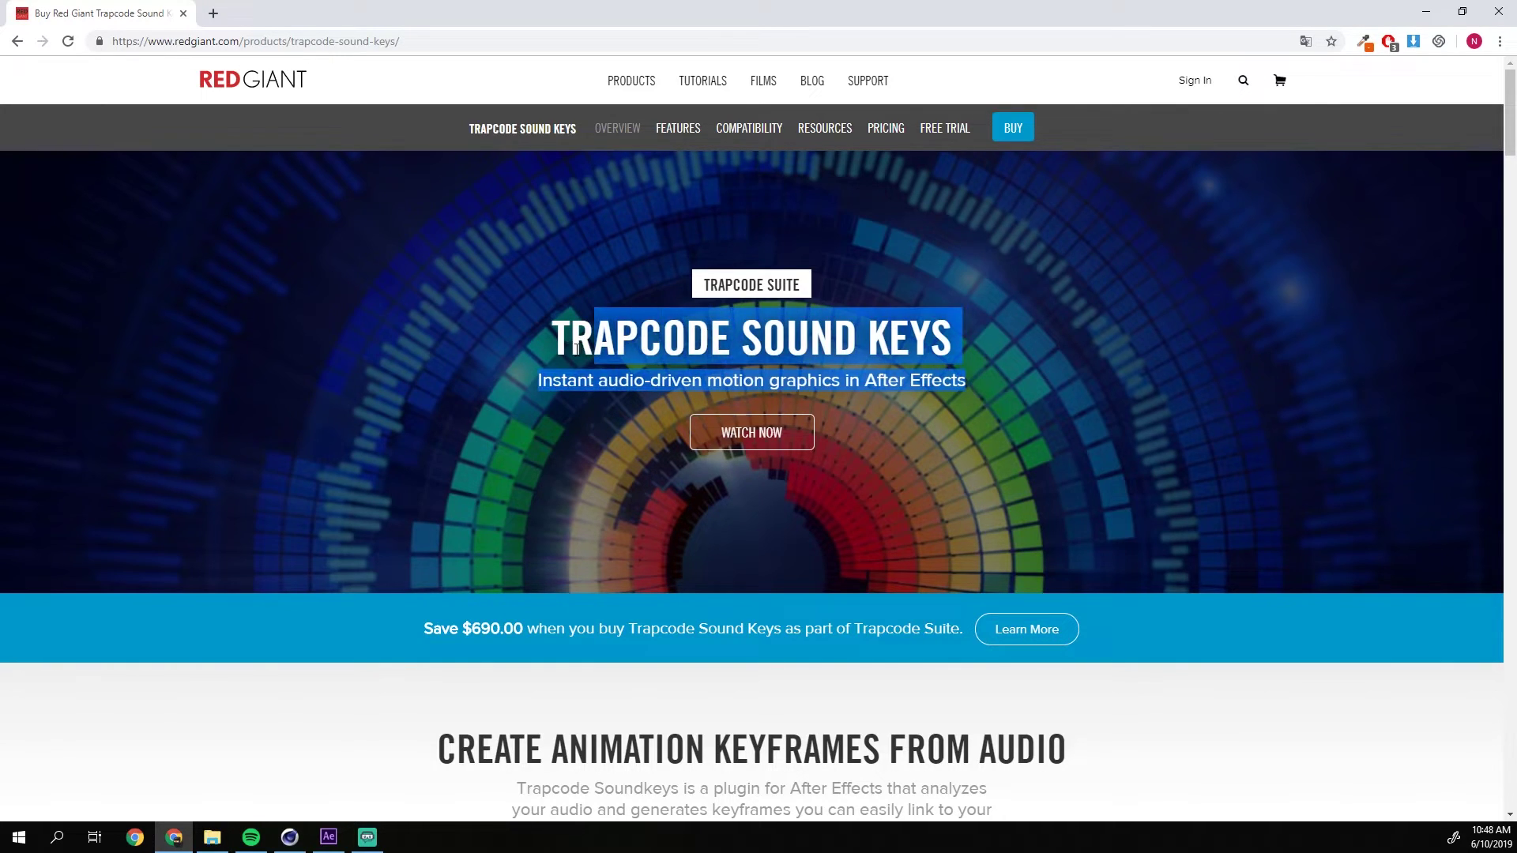
{"action": "left_click", "coordinate": [713, 340]}
{"action": "left_click_drag", "start_coordinate": [979, 382], "coordinate": [569, 331]}
{"action": "left_click", "coordinate": [498, 341]}
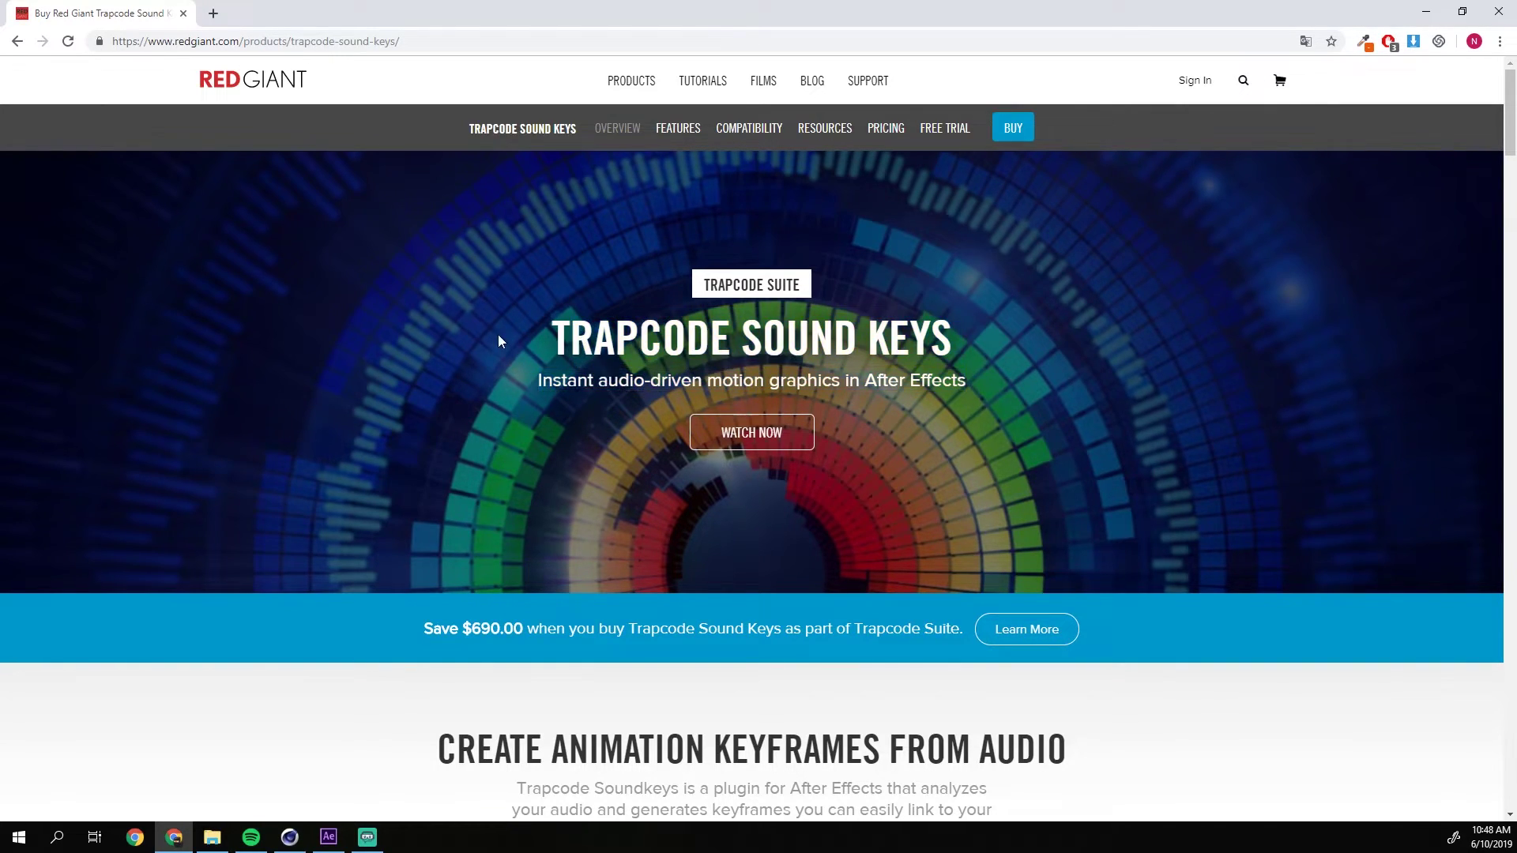
{"action": "left_click_drag", "start_coordinate": [1038, 382], "coordinate": [526, 342]}
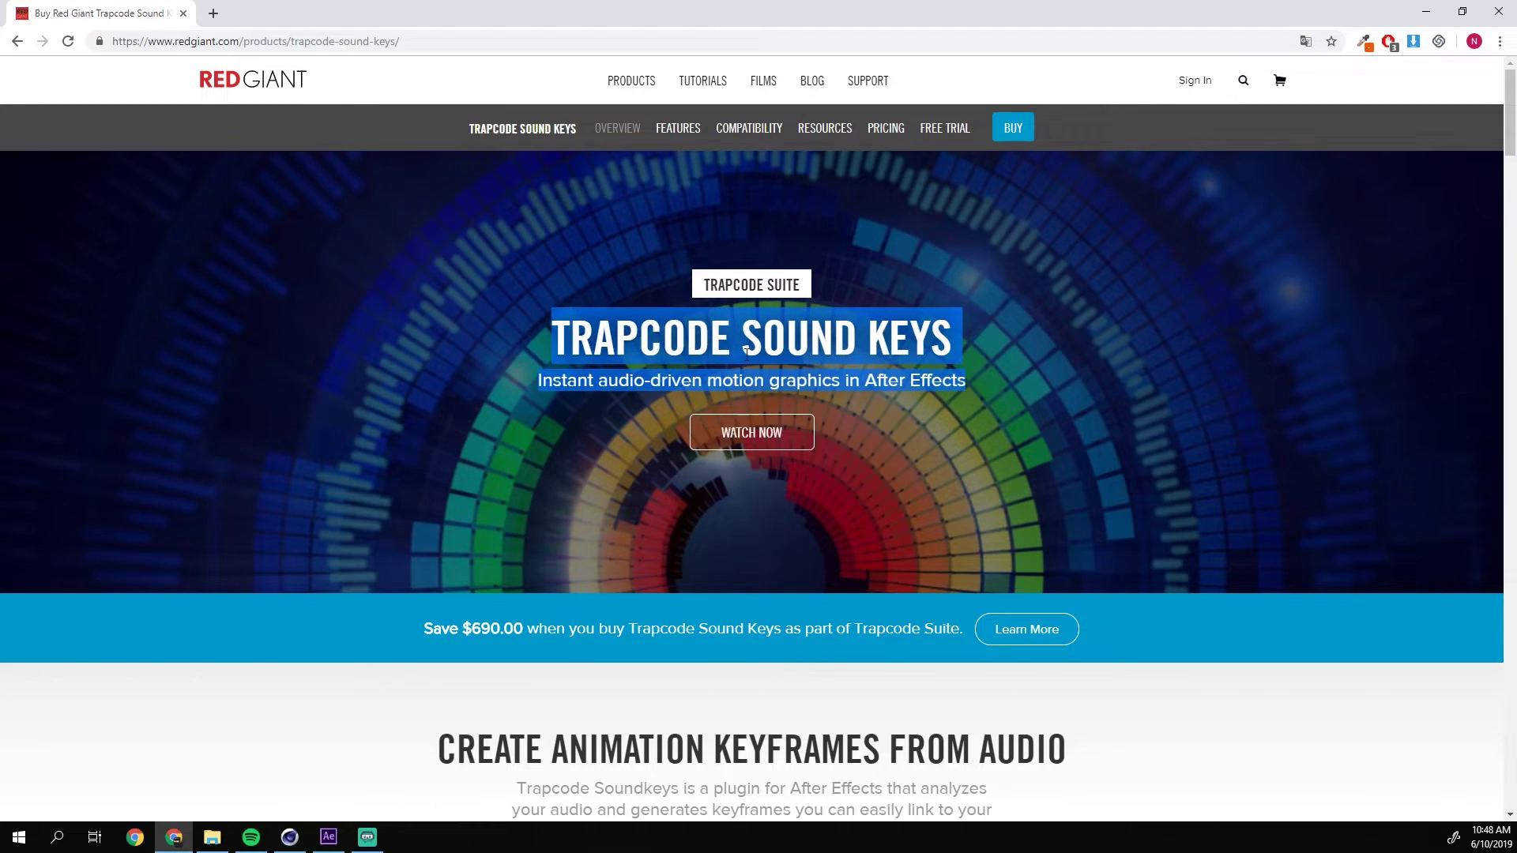
{"action": "left_click", "coordinate": [838, 367]}
Minimize Chrome and create the 1920×1080, 30 fps, 20 s 'Tutorial Sound Keys' composition in After Effects.
{"action": "left_click", "coordinate": [1426, 12]}
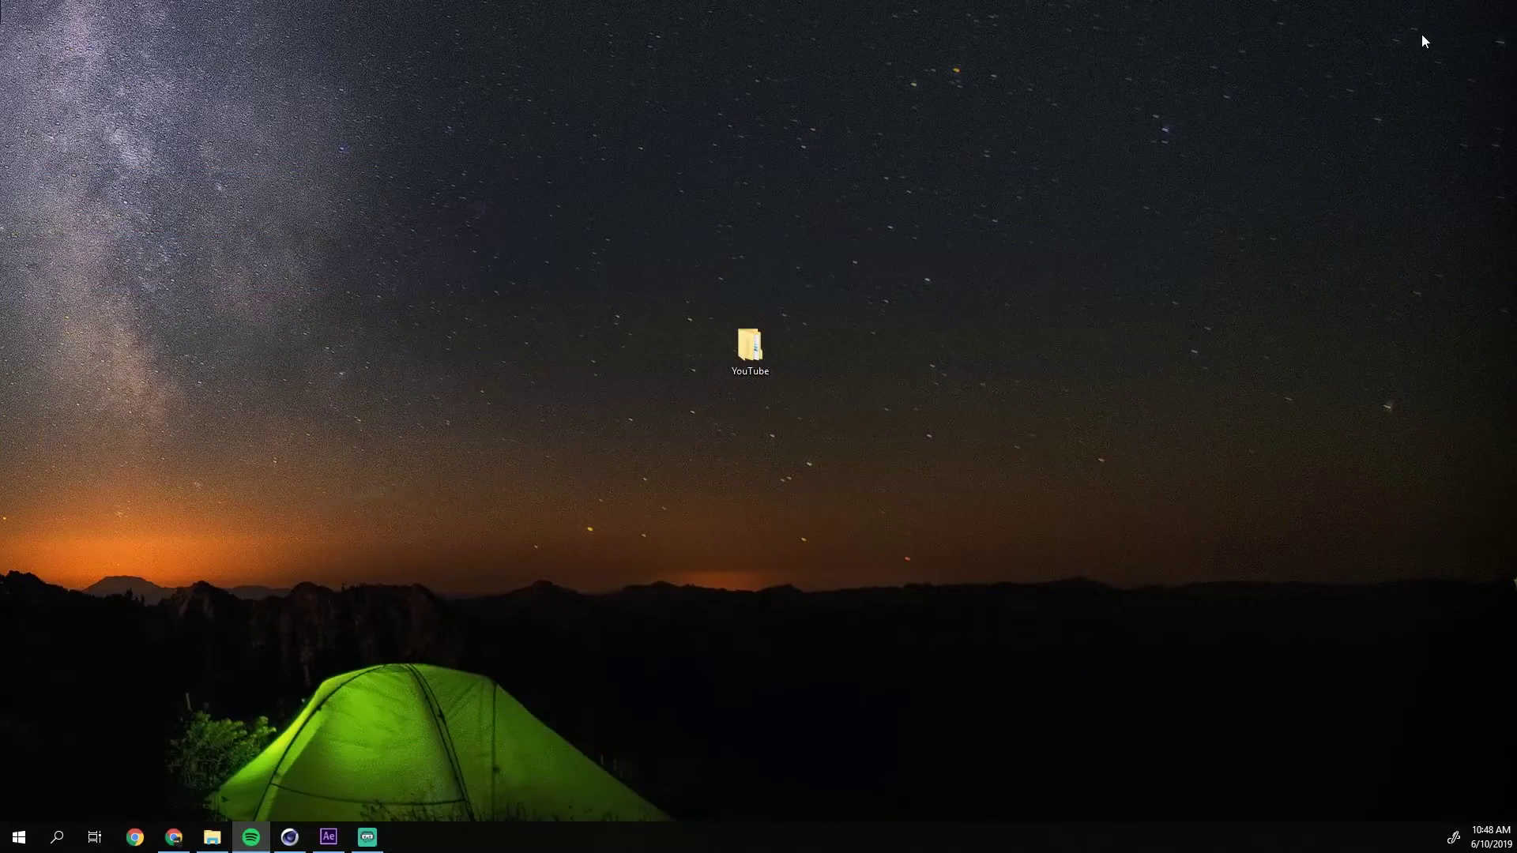
{"action": "left_click", "coordinate": [328, 836]}
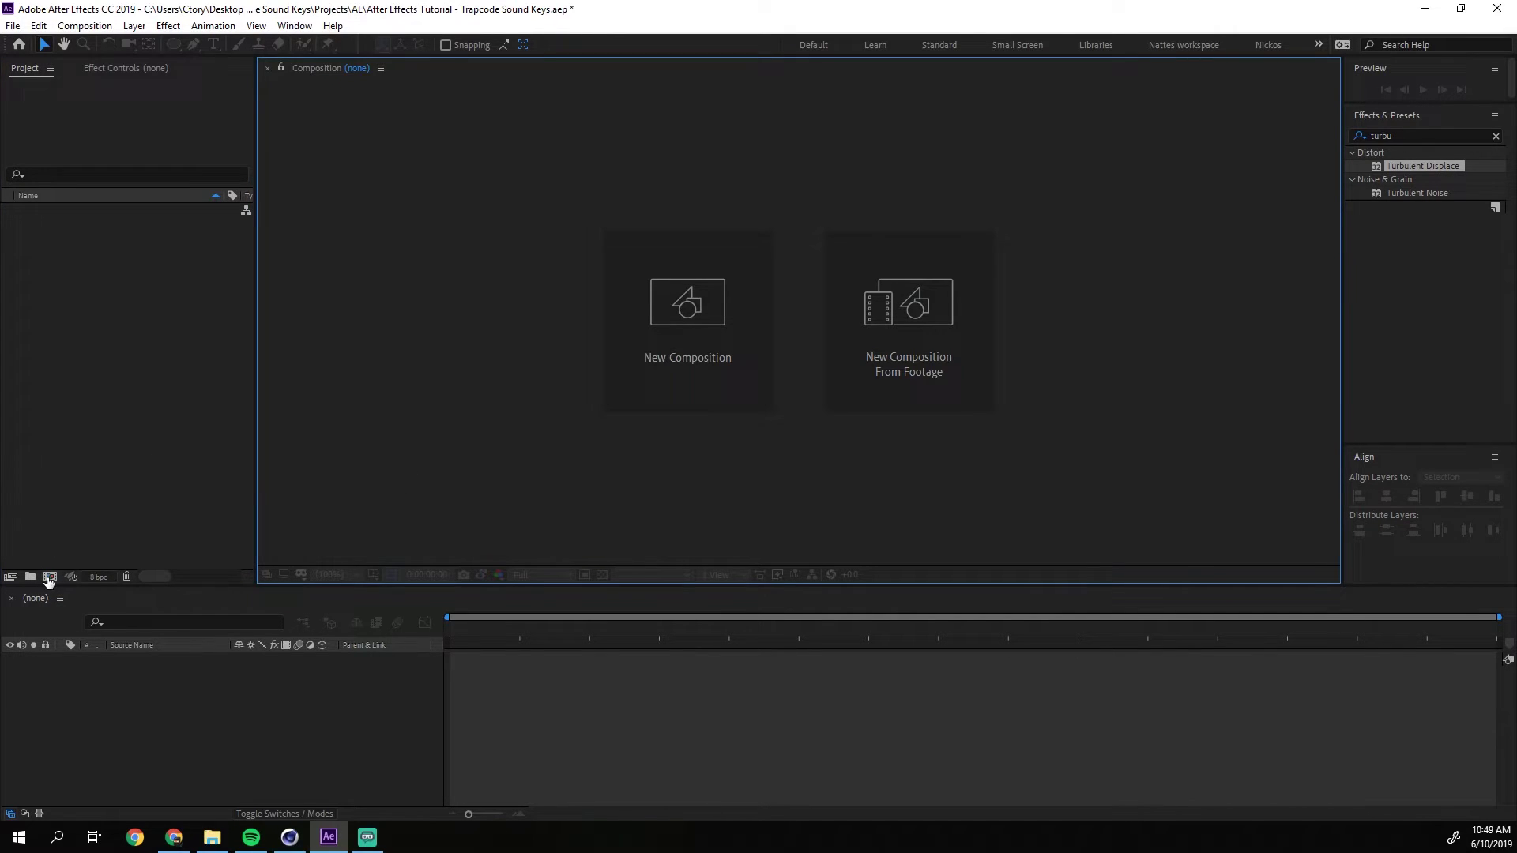
{"action": "left_click", "coordinate": [49, 577]}
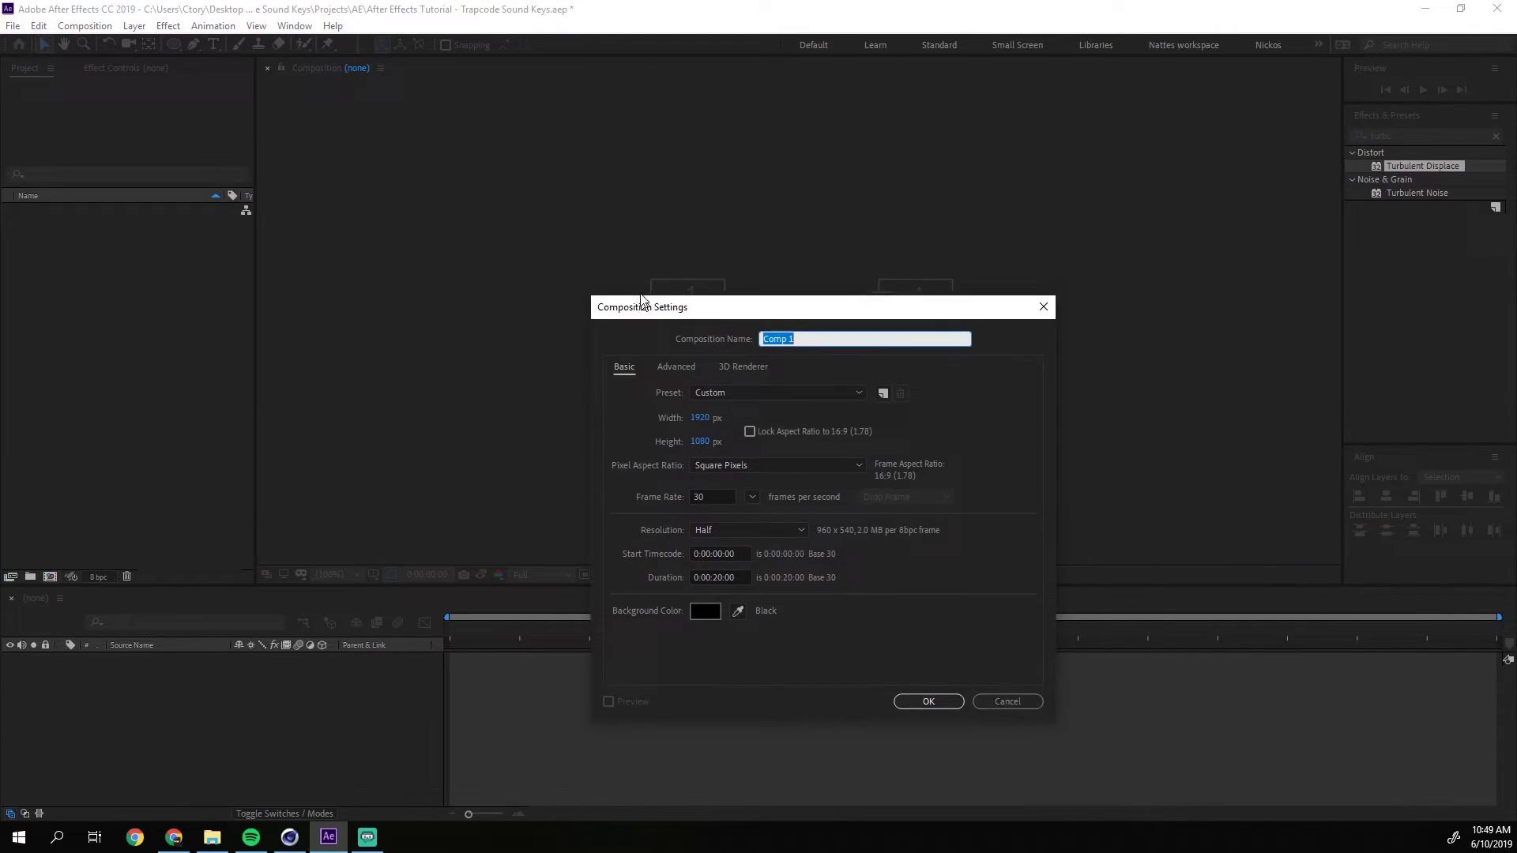
{"action": "key", "text": "ctrl+v"}
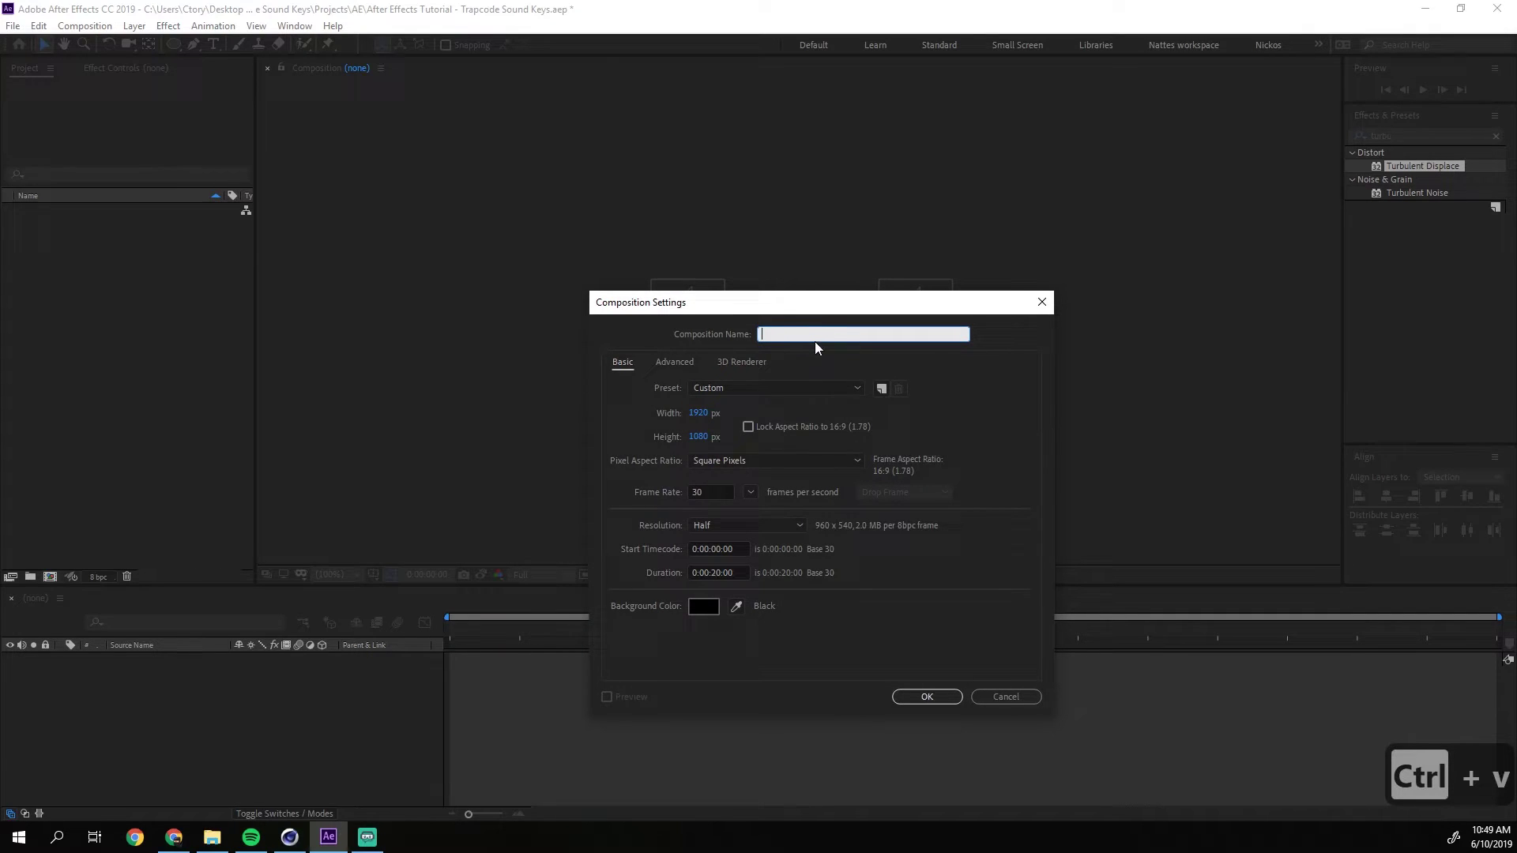
{"action": "type", "text": "Tutorial Sound Keys"}
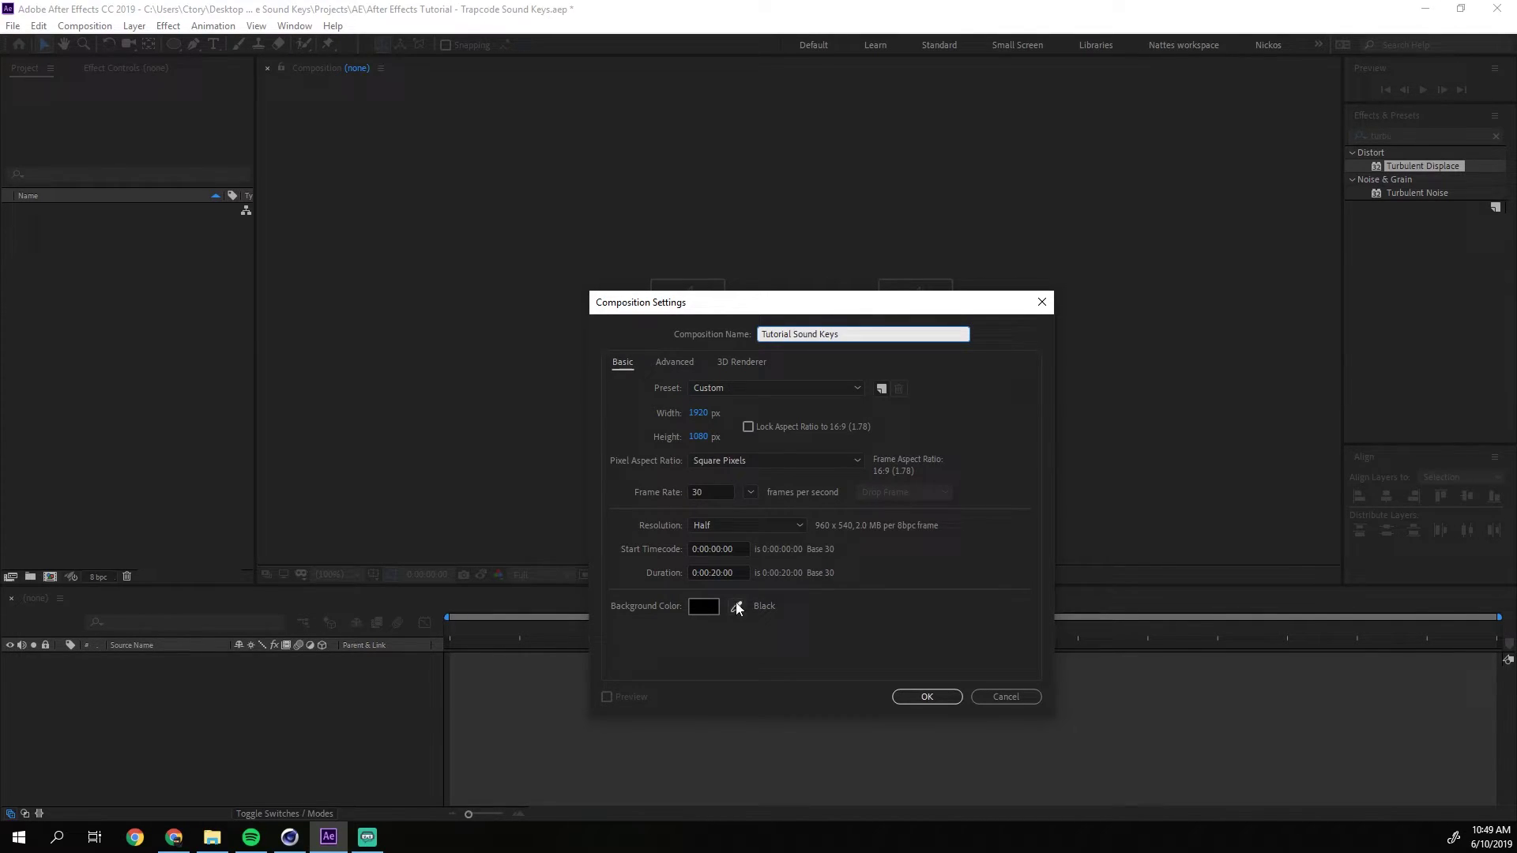
{"action": "left_click", "coordinate": [928, 697]}
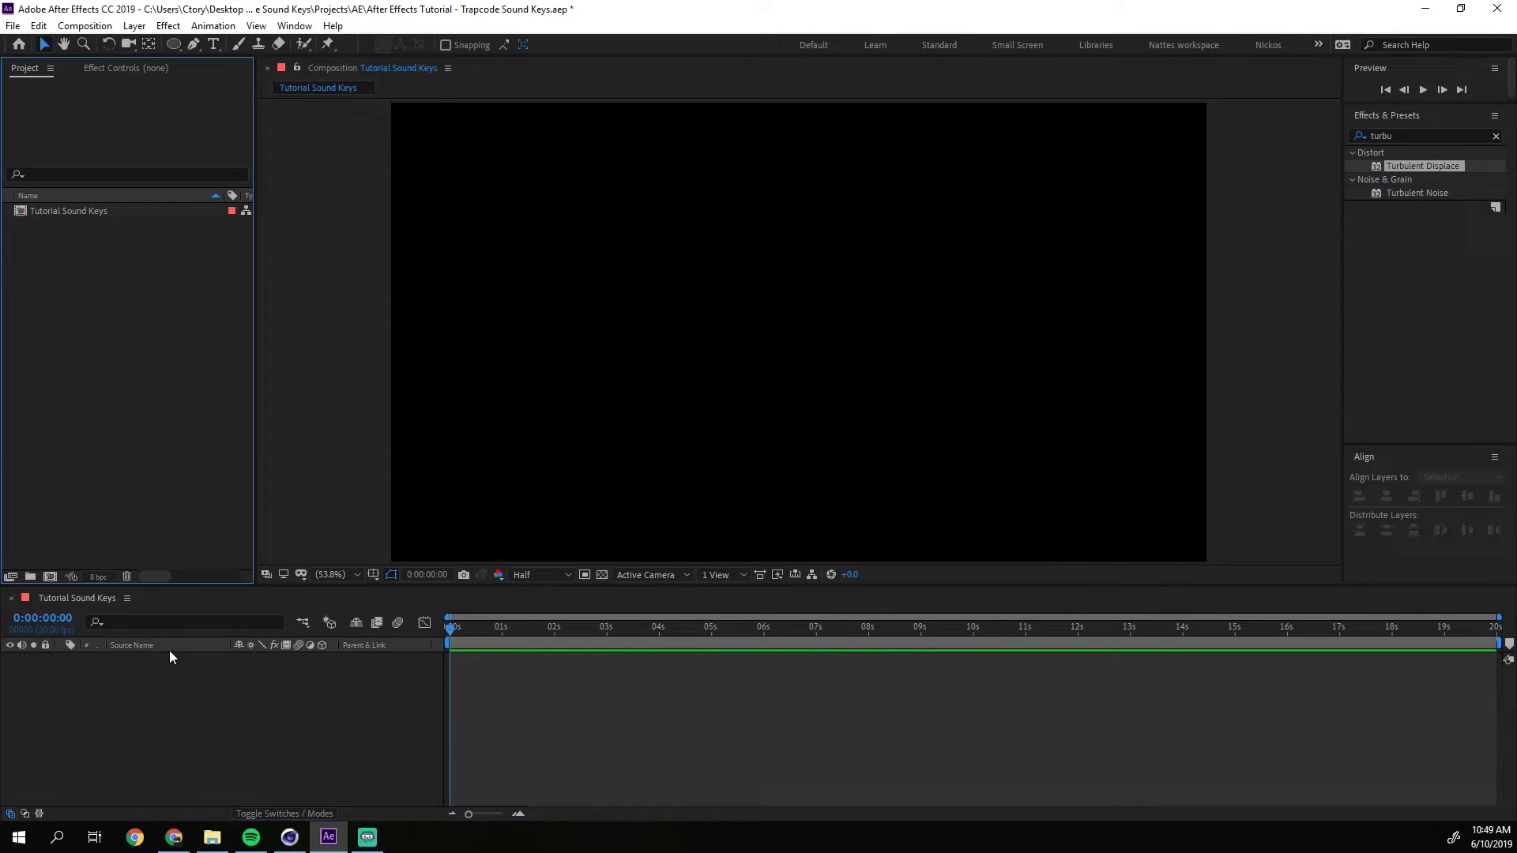
Import Madeon-You're-On.mp3 and drag it into the Tutorial Sound Keys timeline.
{"action": "double_click", "coordinate": [82, 326]}
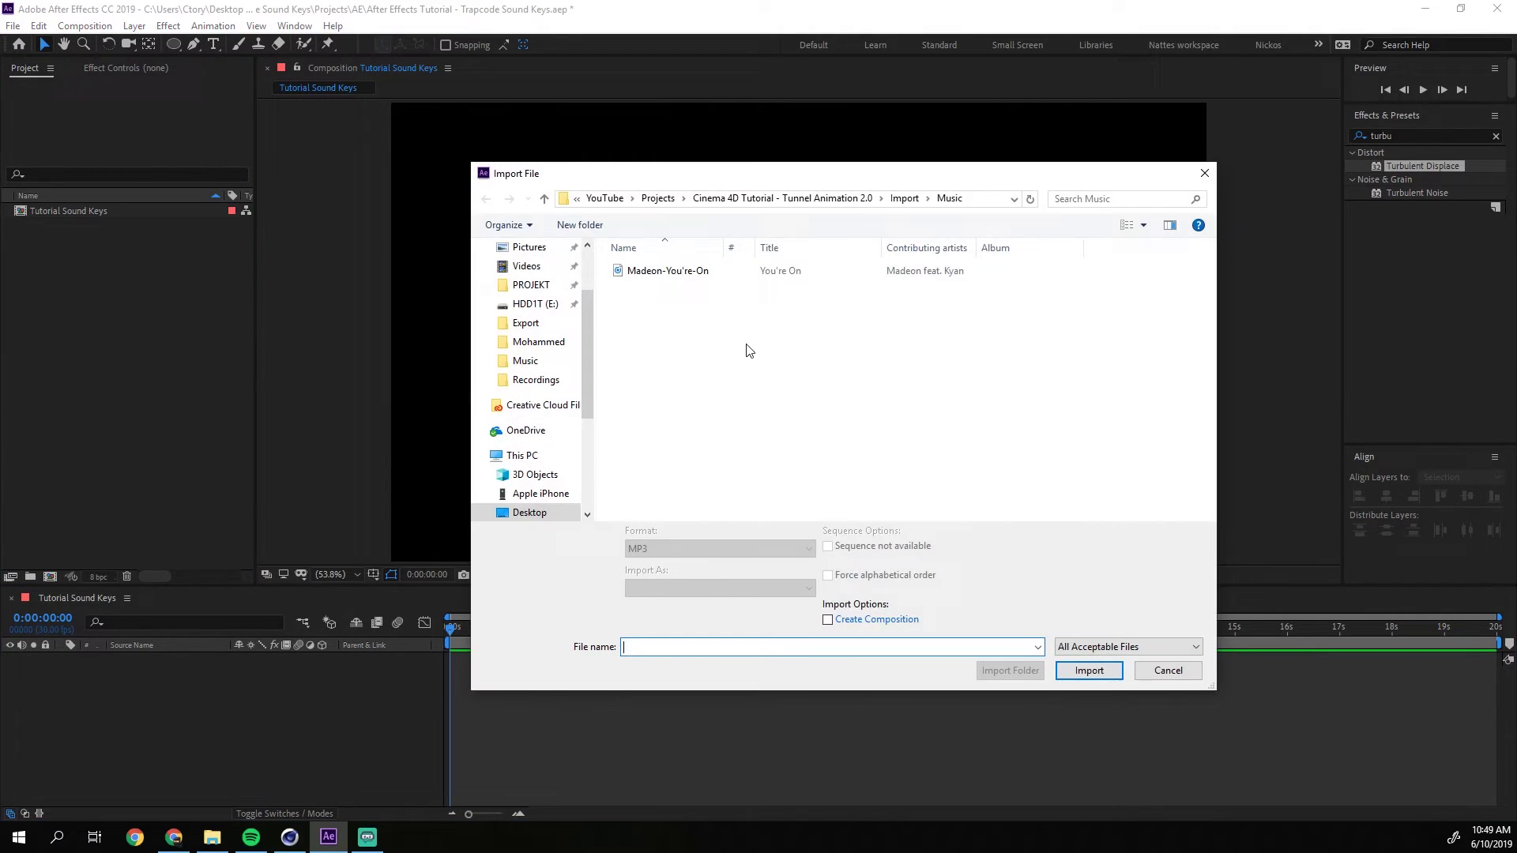
{"action": "double_click", "coordinate": [642, 271]}
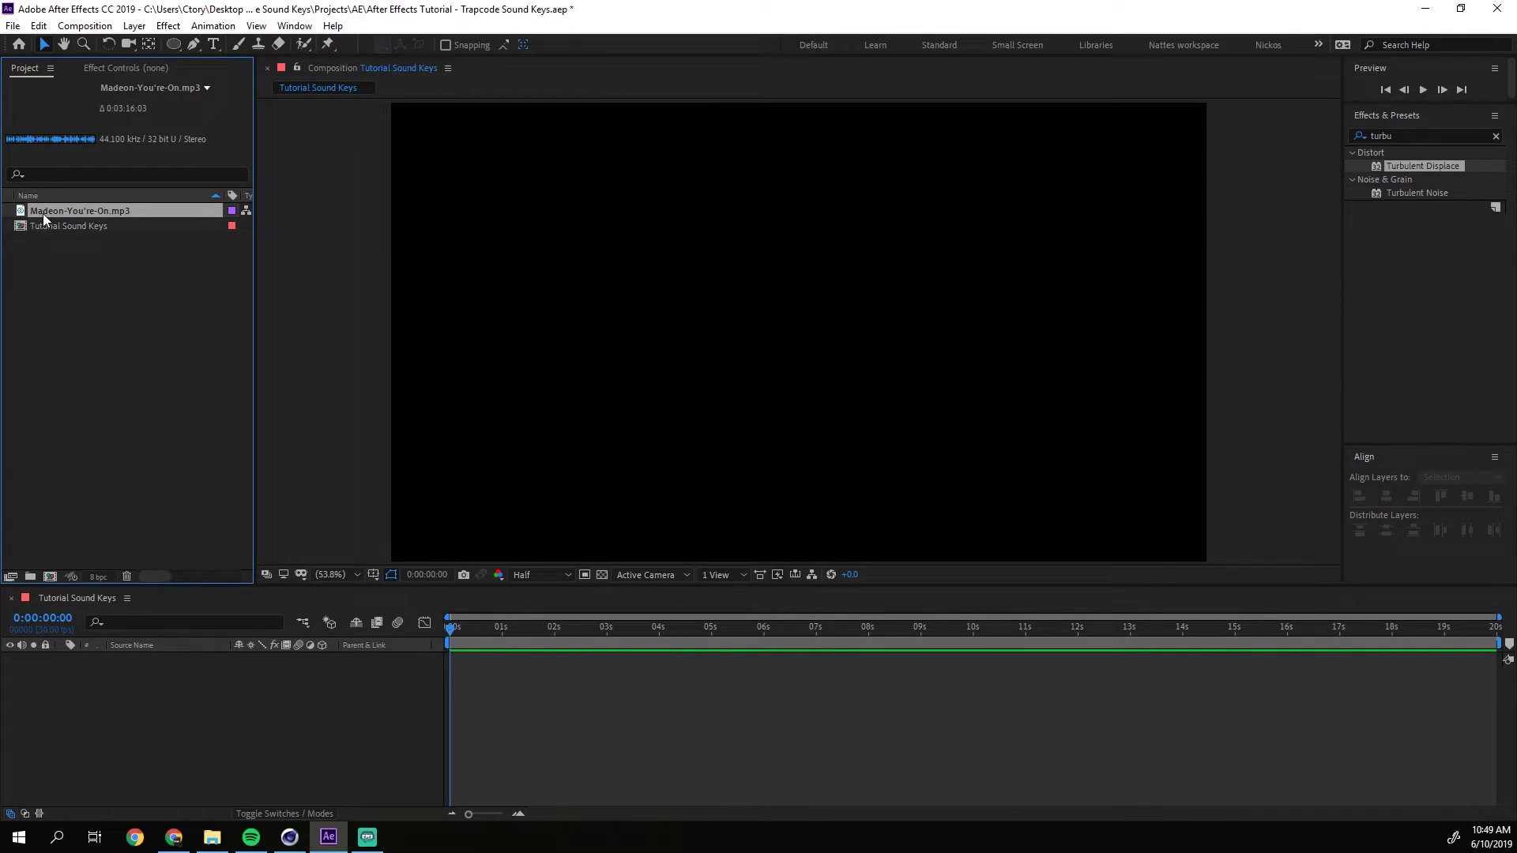
{"action": "left_click_drag", "start_coordinate": [42, 213], "coordinate": [161, 695]}
Scrub and preview the track with sound, then return to the start and deselect the layer.
{"action": "left_click_drag", "start_coordinate": [574, 616], "coordinate": [369, 621]}
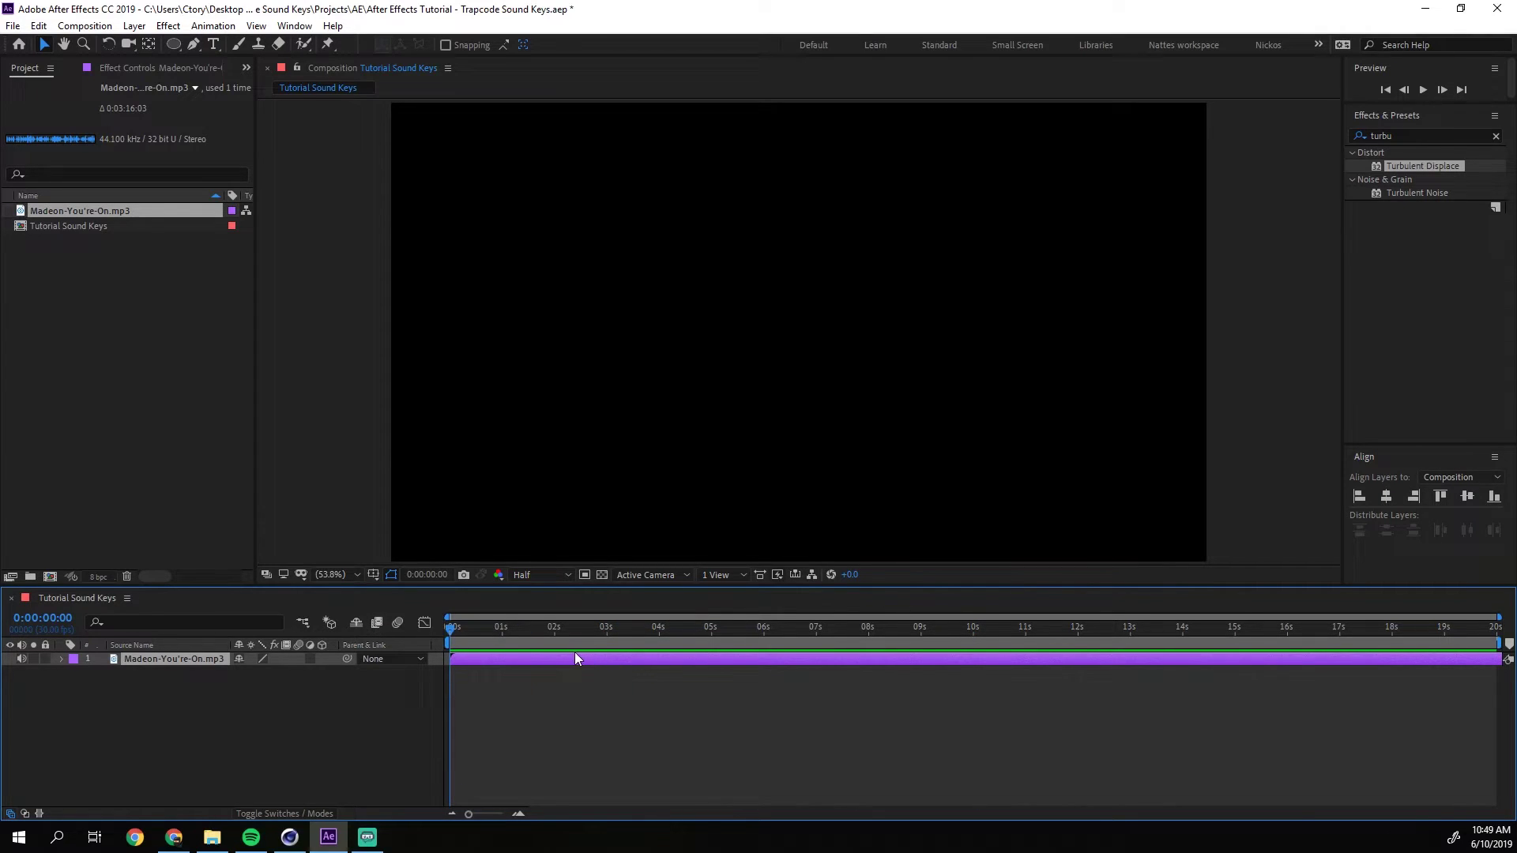
{"action": "key", "text": "space"}
{"action": "key", "text": "space"}
{"action": "left_click_drag", "start_coordinate": [509, 631], "coordinate": [632, 635]}
{"action": "key", "text": "Home"}
{"action": "left_click", "coordinate": [287, 722]}
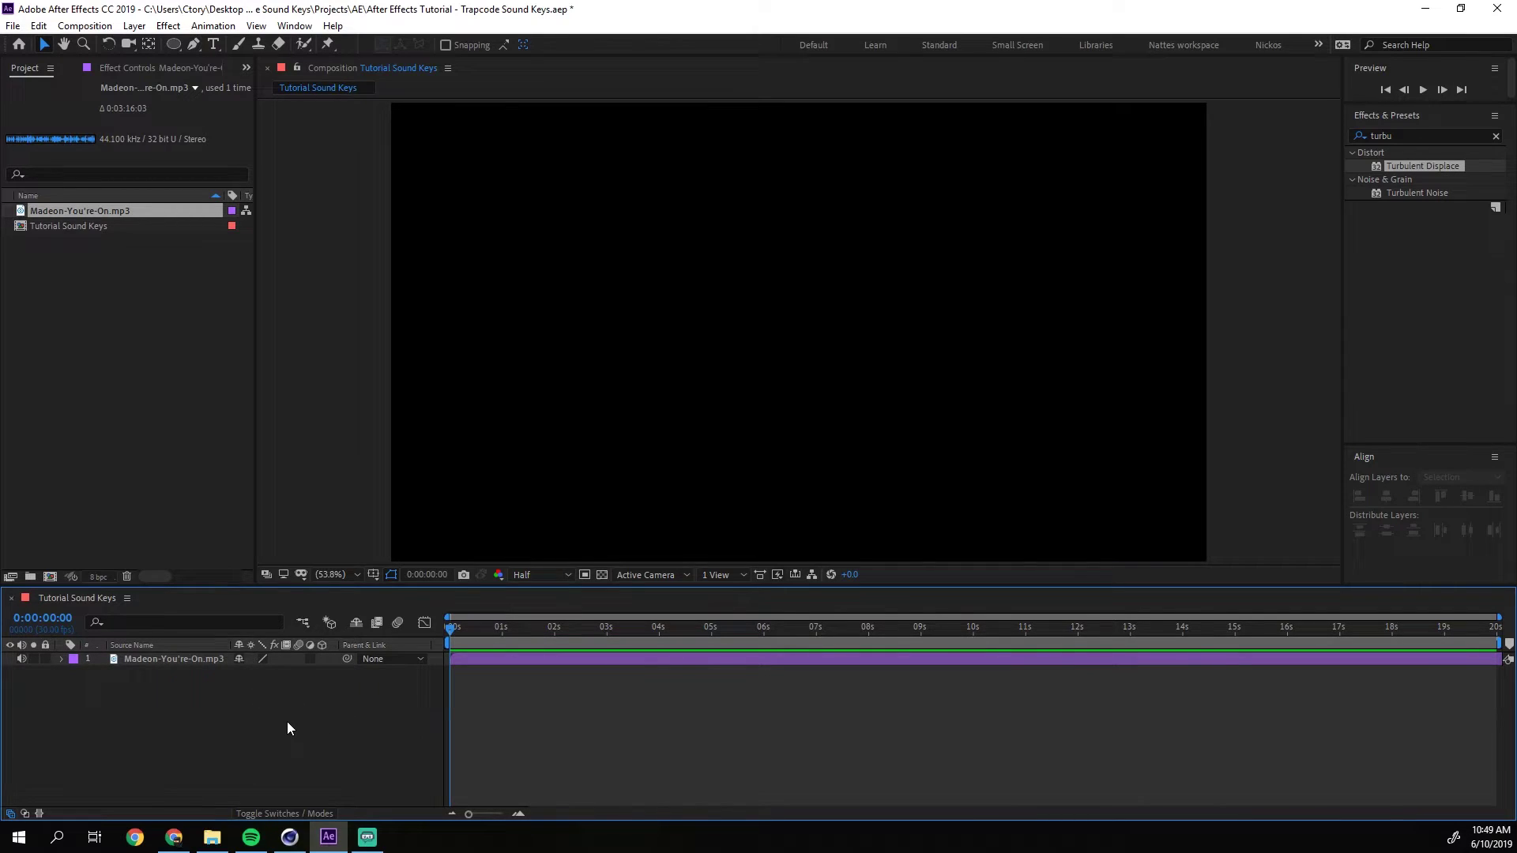
Create a white solid layer named Sound Keys.
{"action": "key", "text": "ctrl+y"}
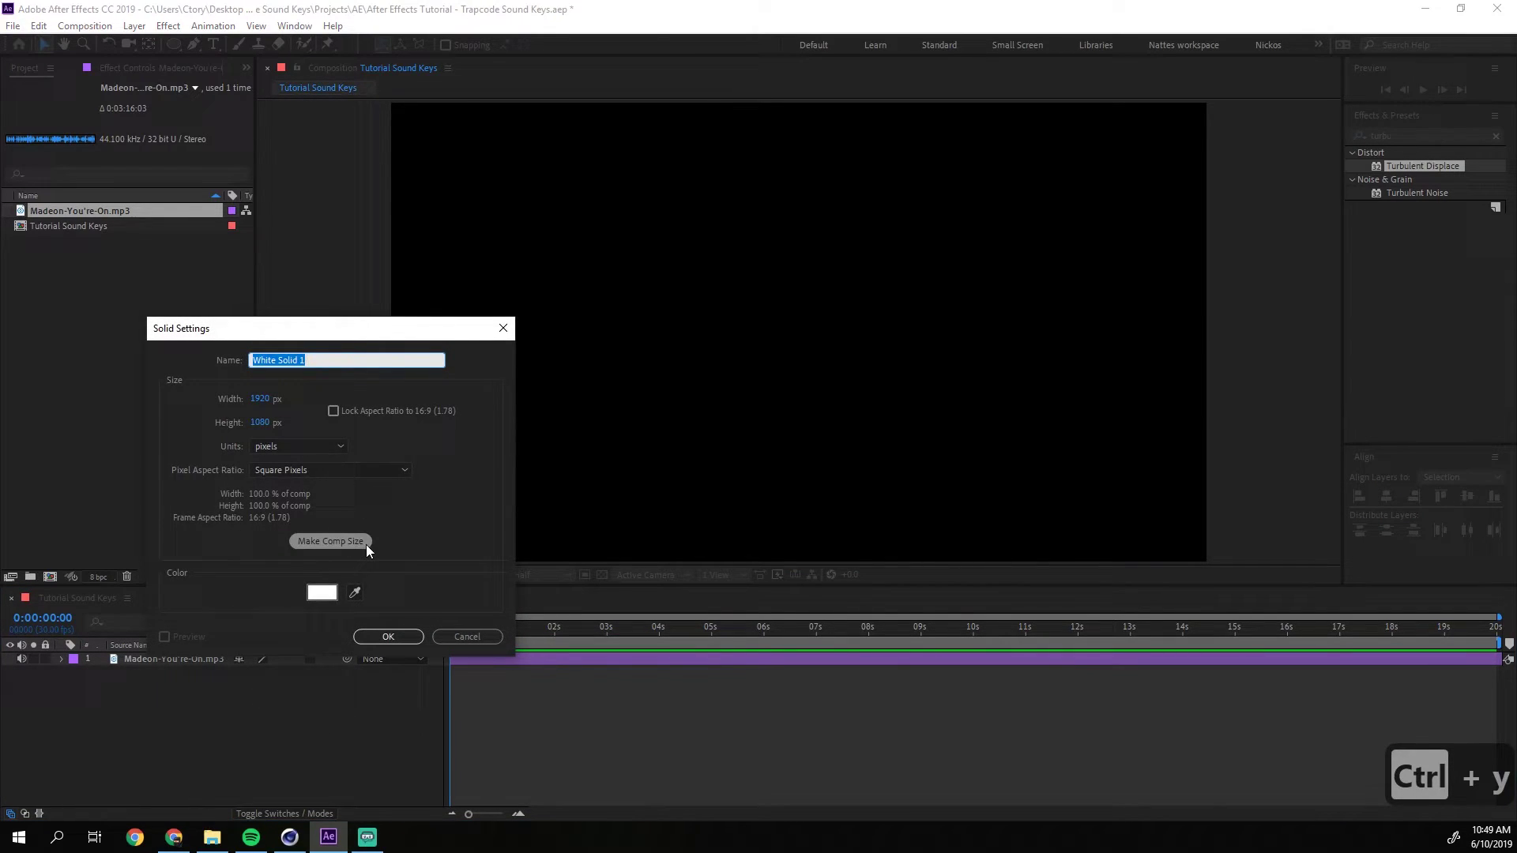
{"action": "type", "text": "Sound Keys"}
{"action": "key", "text": "Return"}
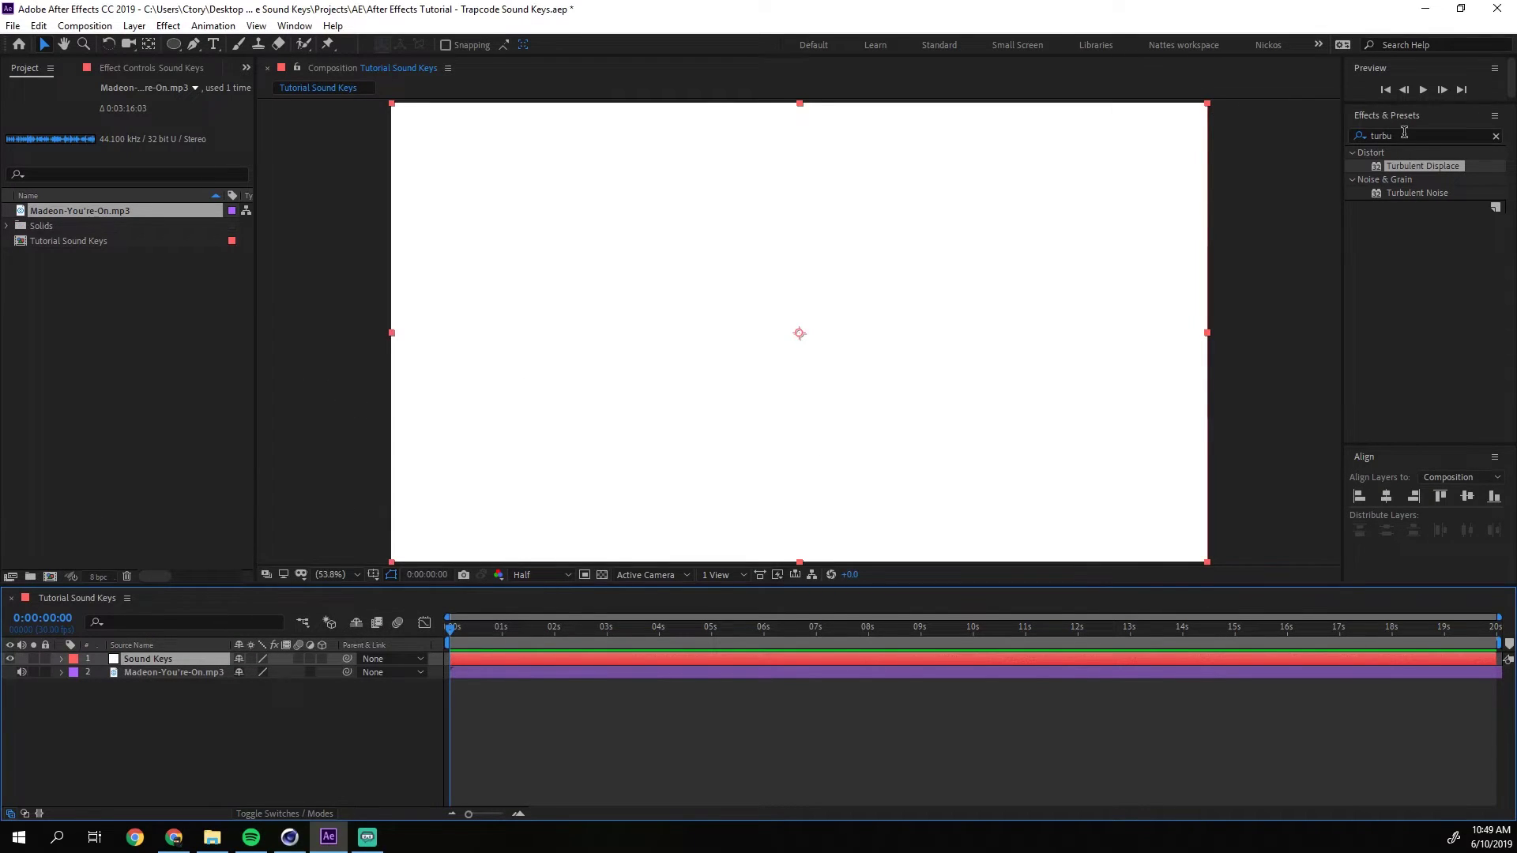
Search 'sound keys' in Effects & Presets and apply Sound Keys to the white layer.
{"action": "left_click", "coordinate": [1404, 134]}
{"action": "type", "text": "sound keys"}
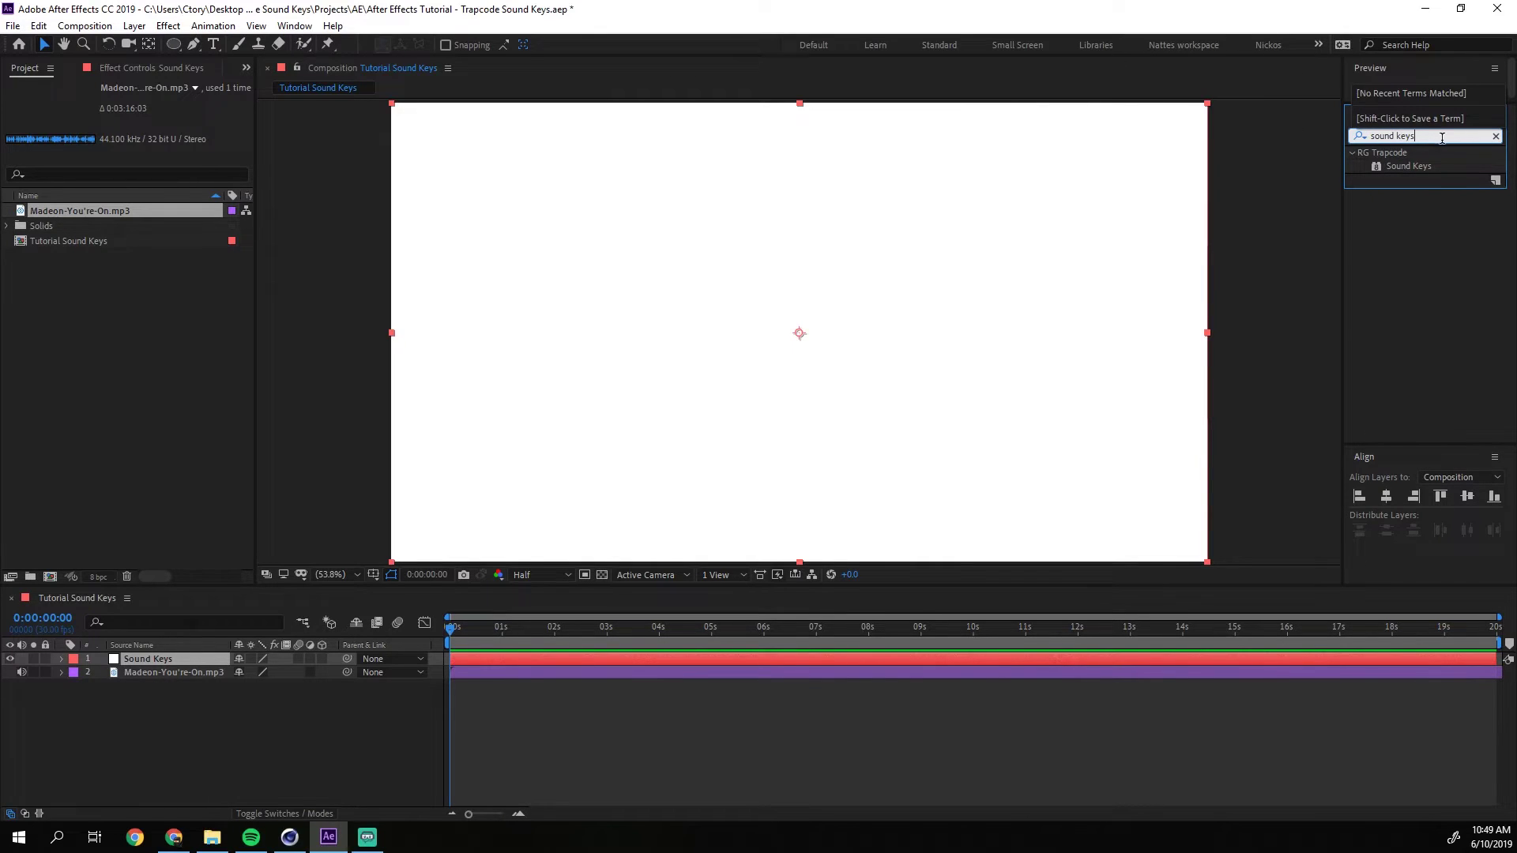
{"action": "left_click_drag", "start_coordinate": [1397, 169], "coordinate": [837, 240]}
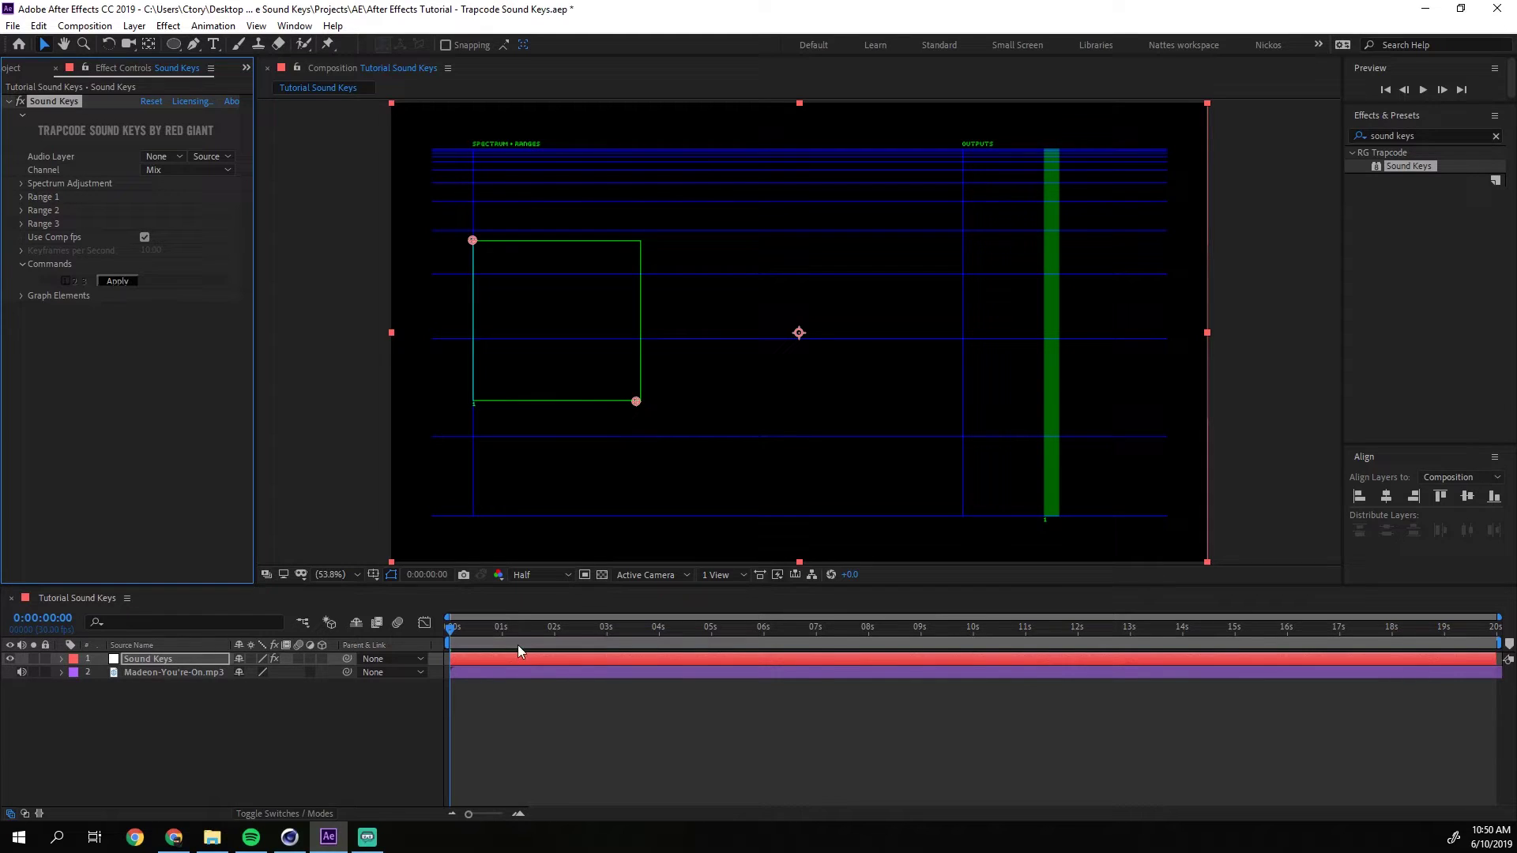
Play the song, then set Sound Keys' Audio Layer to Madeon-You're-On.mp3.
{"action": "left_click", "coordinate": [912, 626]}
{"action": "left_click_drag", "start_coordinate": [914, 627], "coordinate": [764, 626]}
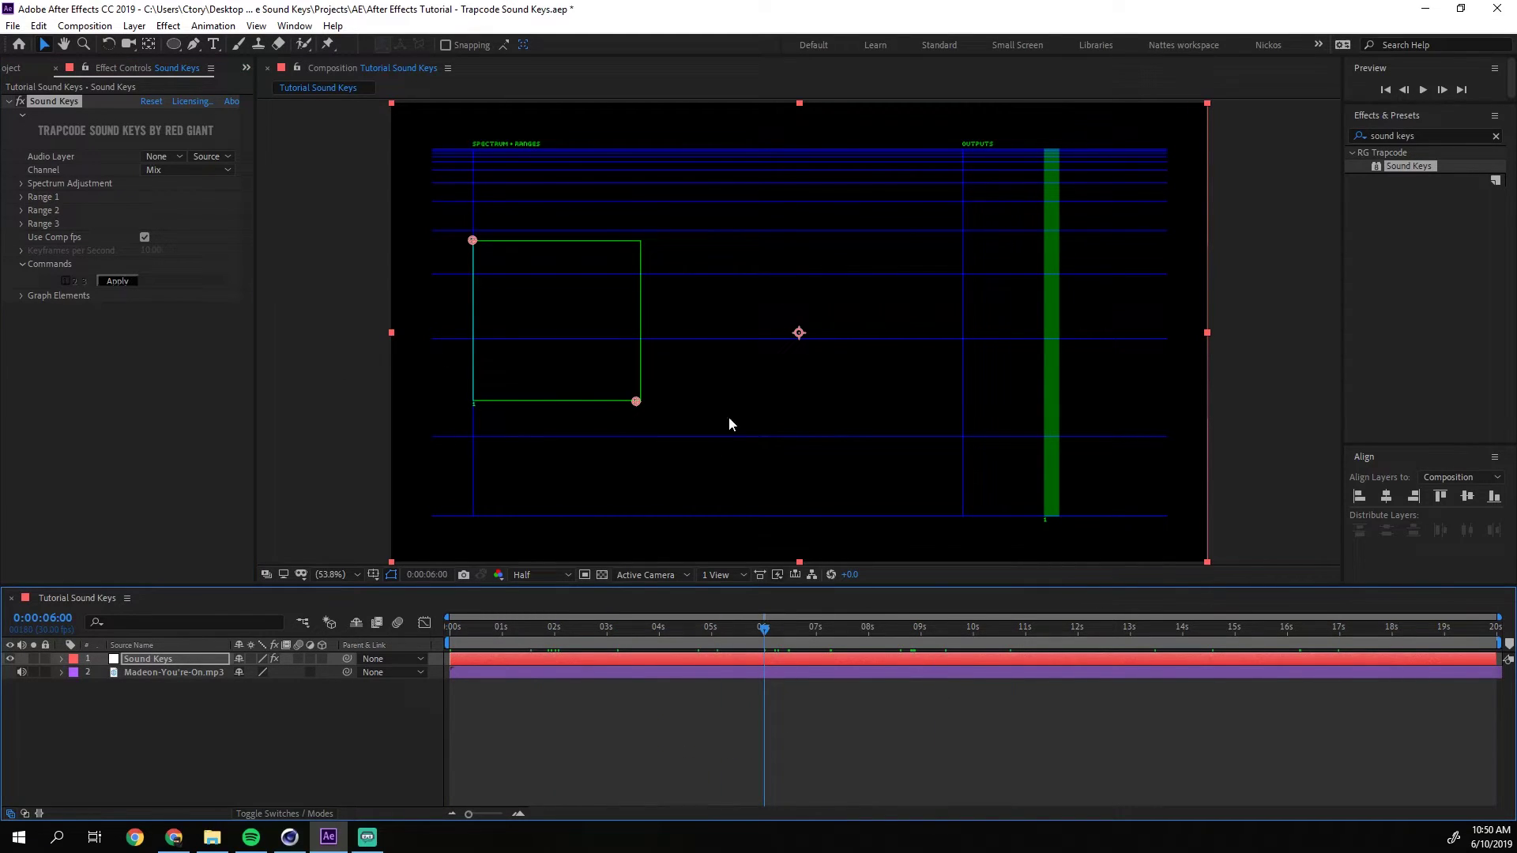
{"action": "key", "text": "space"}
{"action": "left_click", "coordinate": [158, 155]}
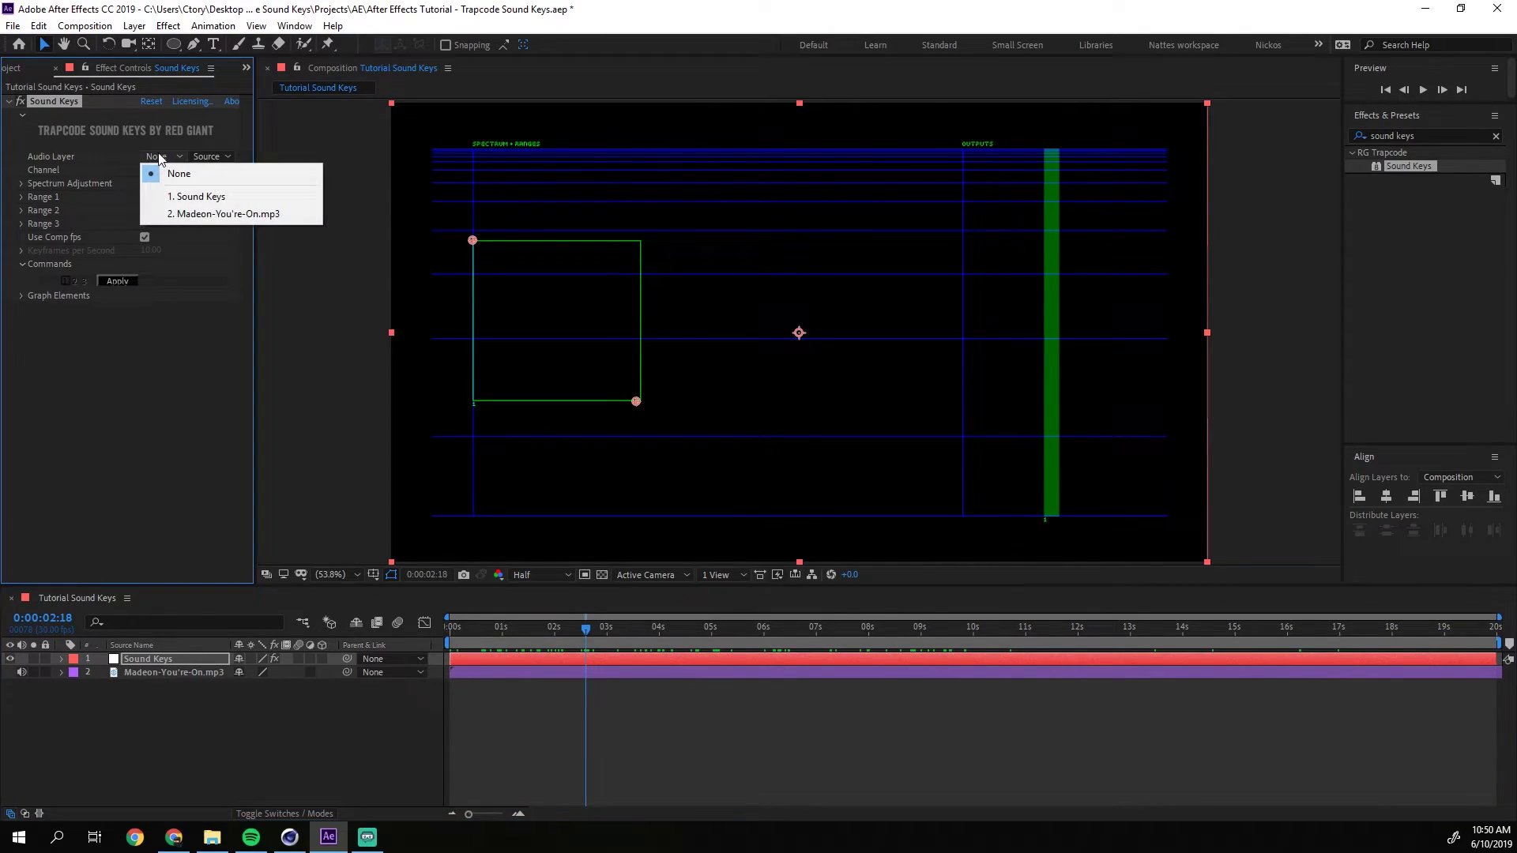
{"action": "left_click", "coordinate": [207, 214]}
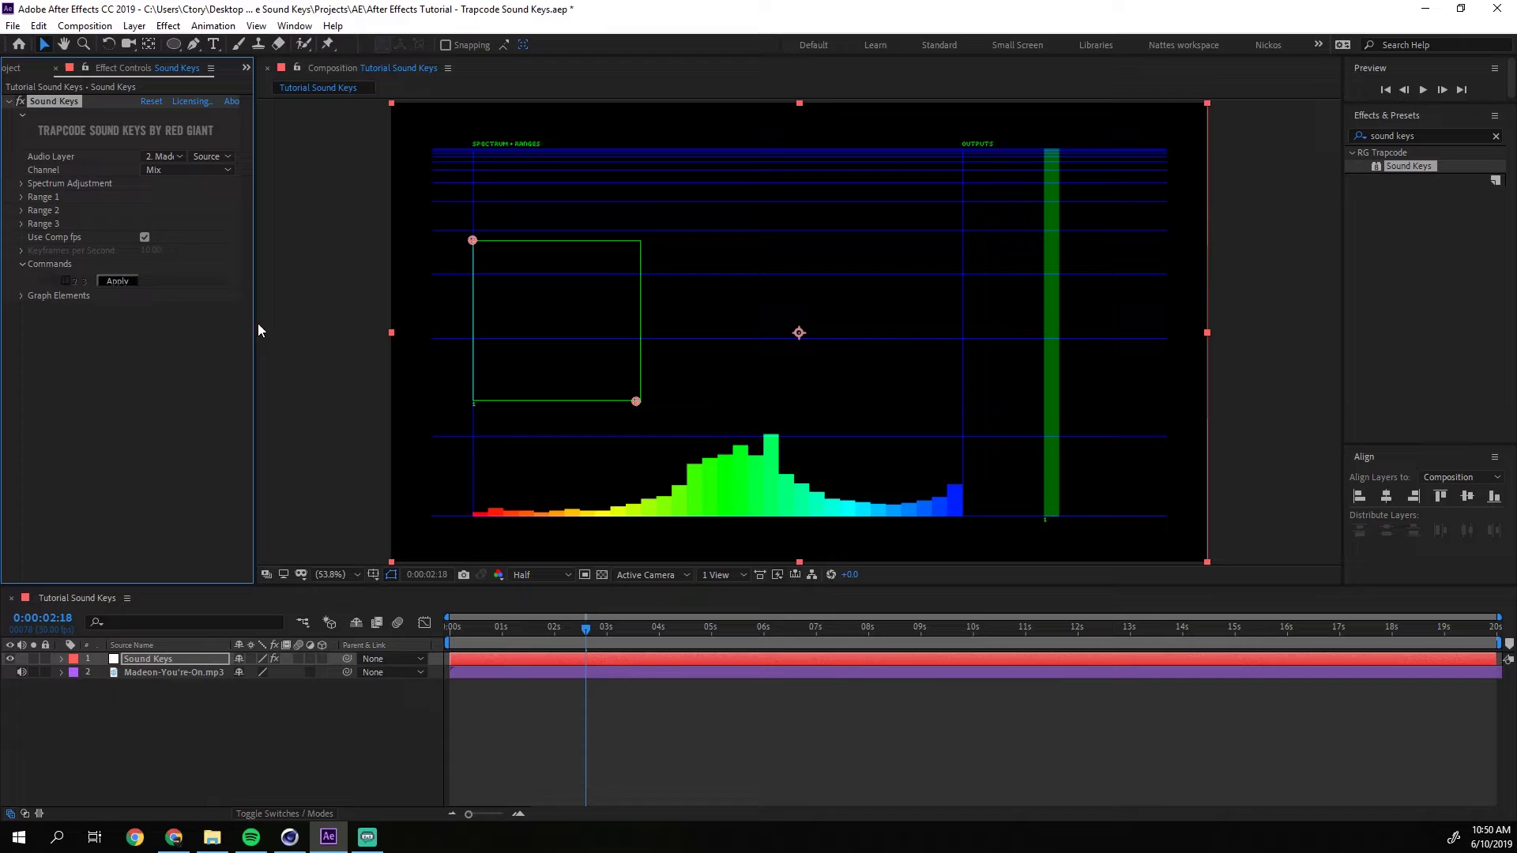
Widen Effect Controls and preview from the start to watch the spectrum react to the music.
{"action": "left_click_drag", "start_coordinate": [258, 331], "coordinate": [330, 343]}
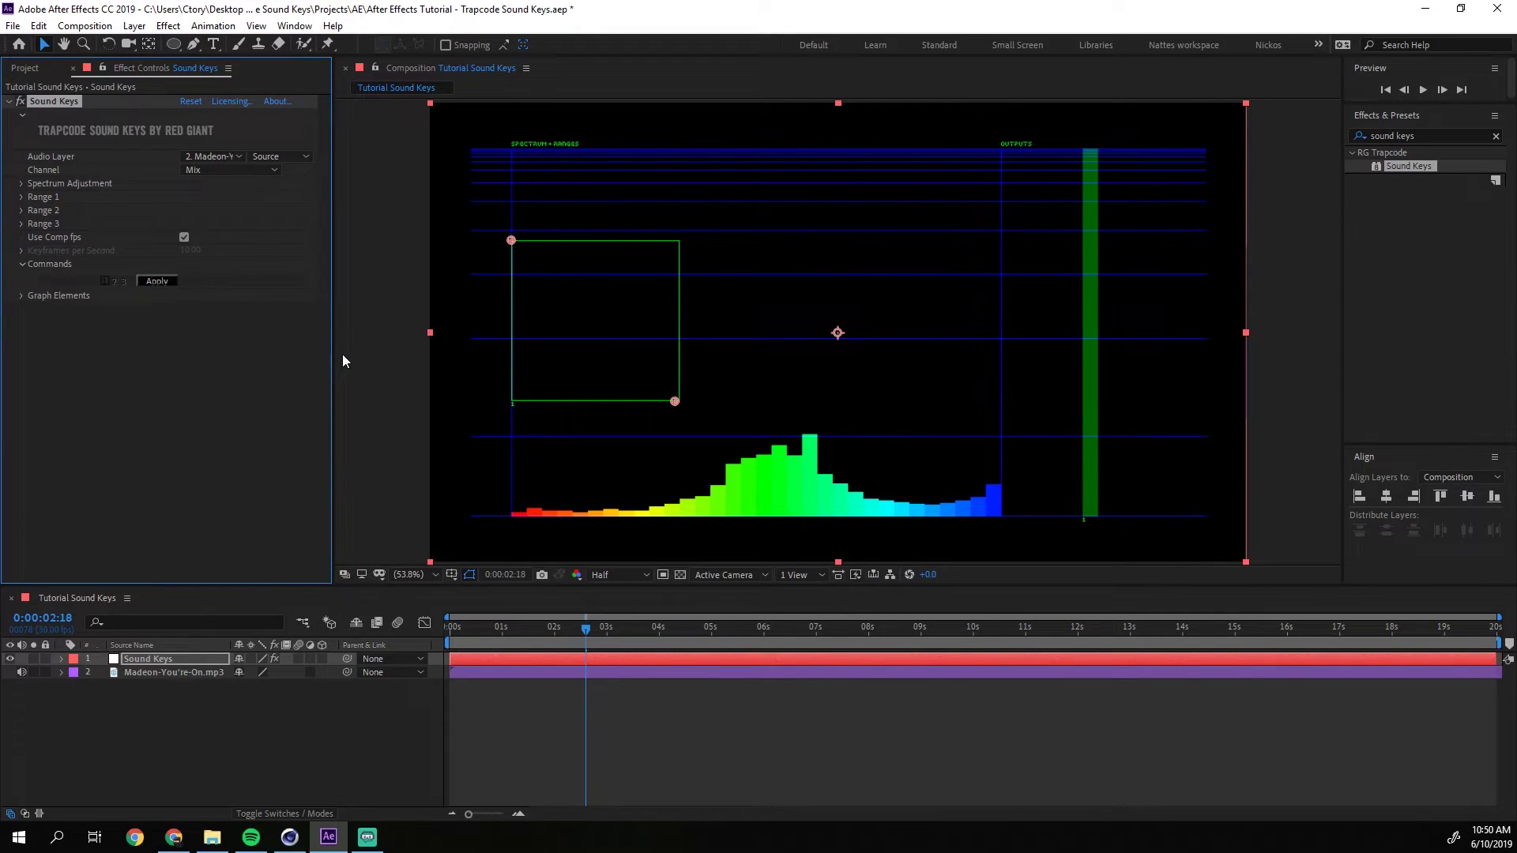
{"action": "left_click", "coordinate": [475, 627]}
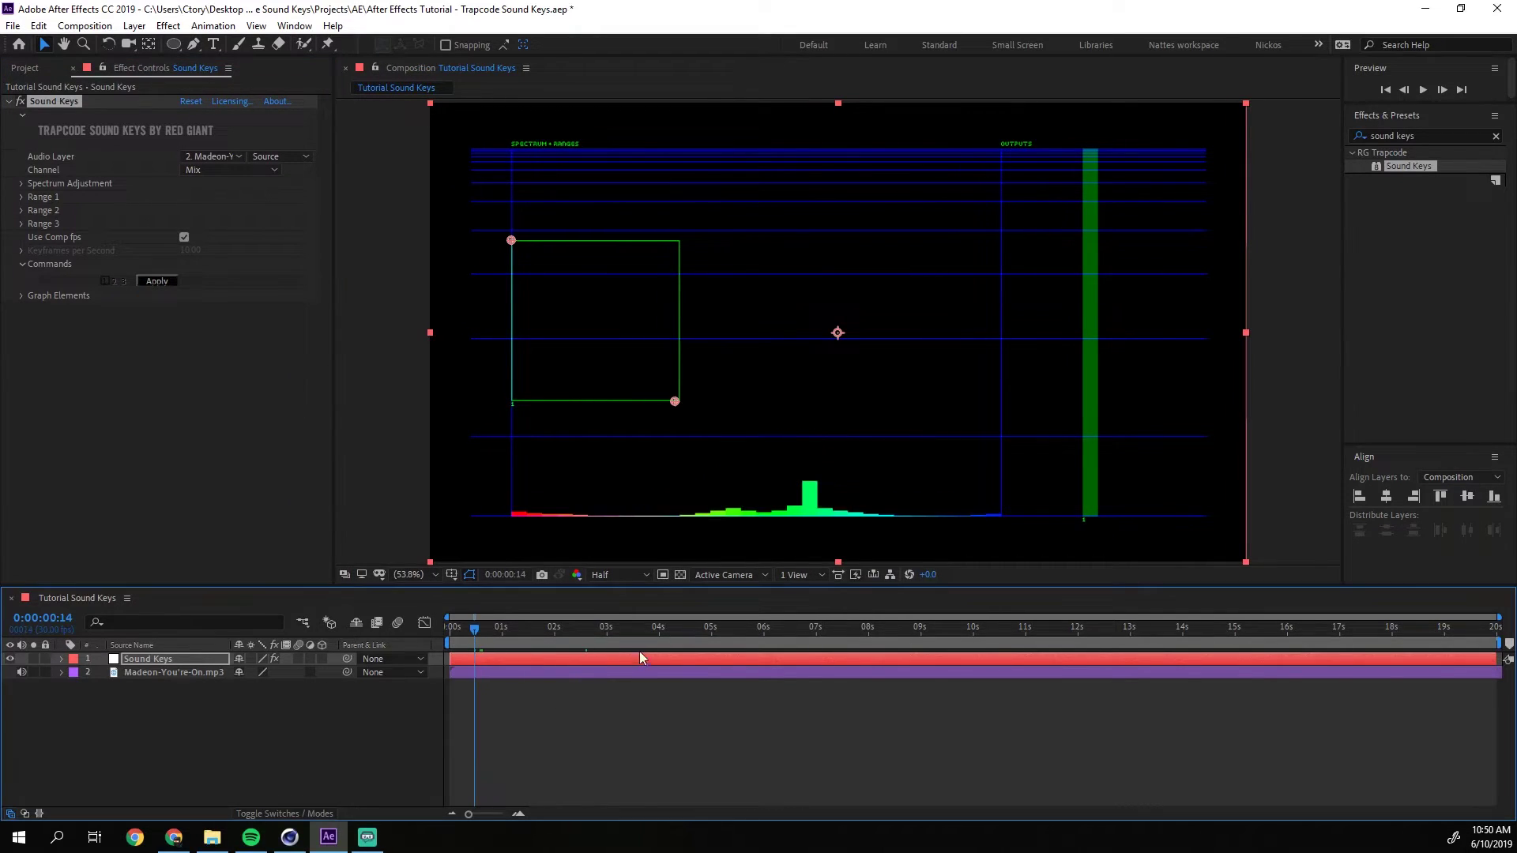
{"action": "left_click", "coordinate": [176, 657]}
{"action": "left_click", "coordinate": [473, 627]}
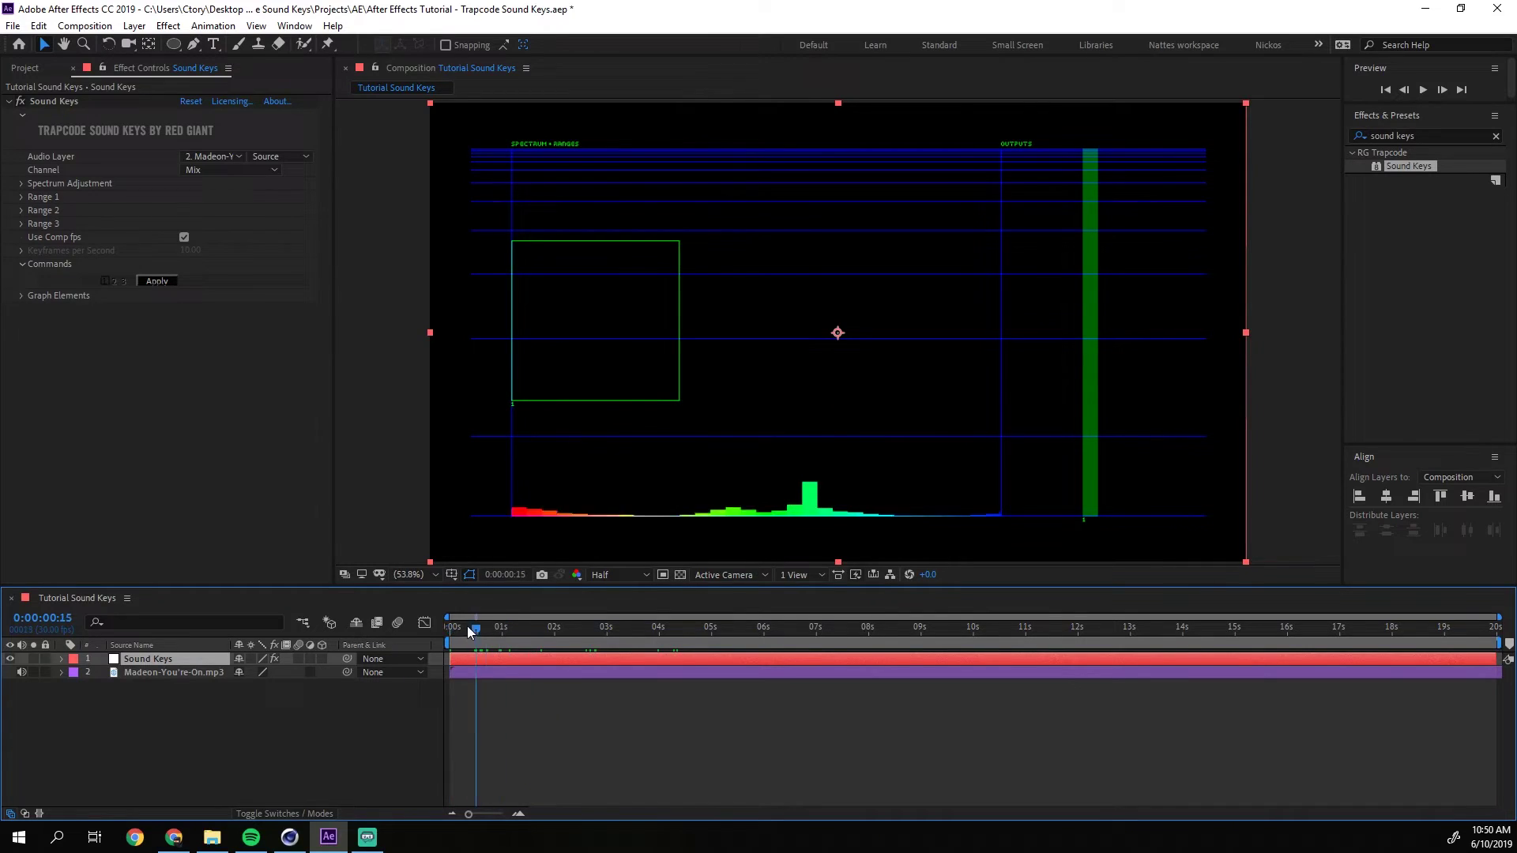
{"action": "left_click_drag", "start_coordinate": [467, 626], "coordinate": [449, 627]}
{"action": "key", "text": "space"}
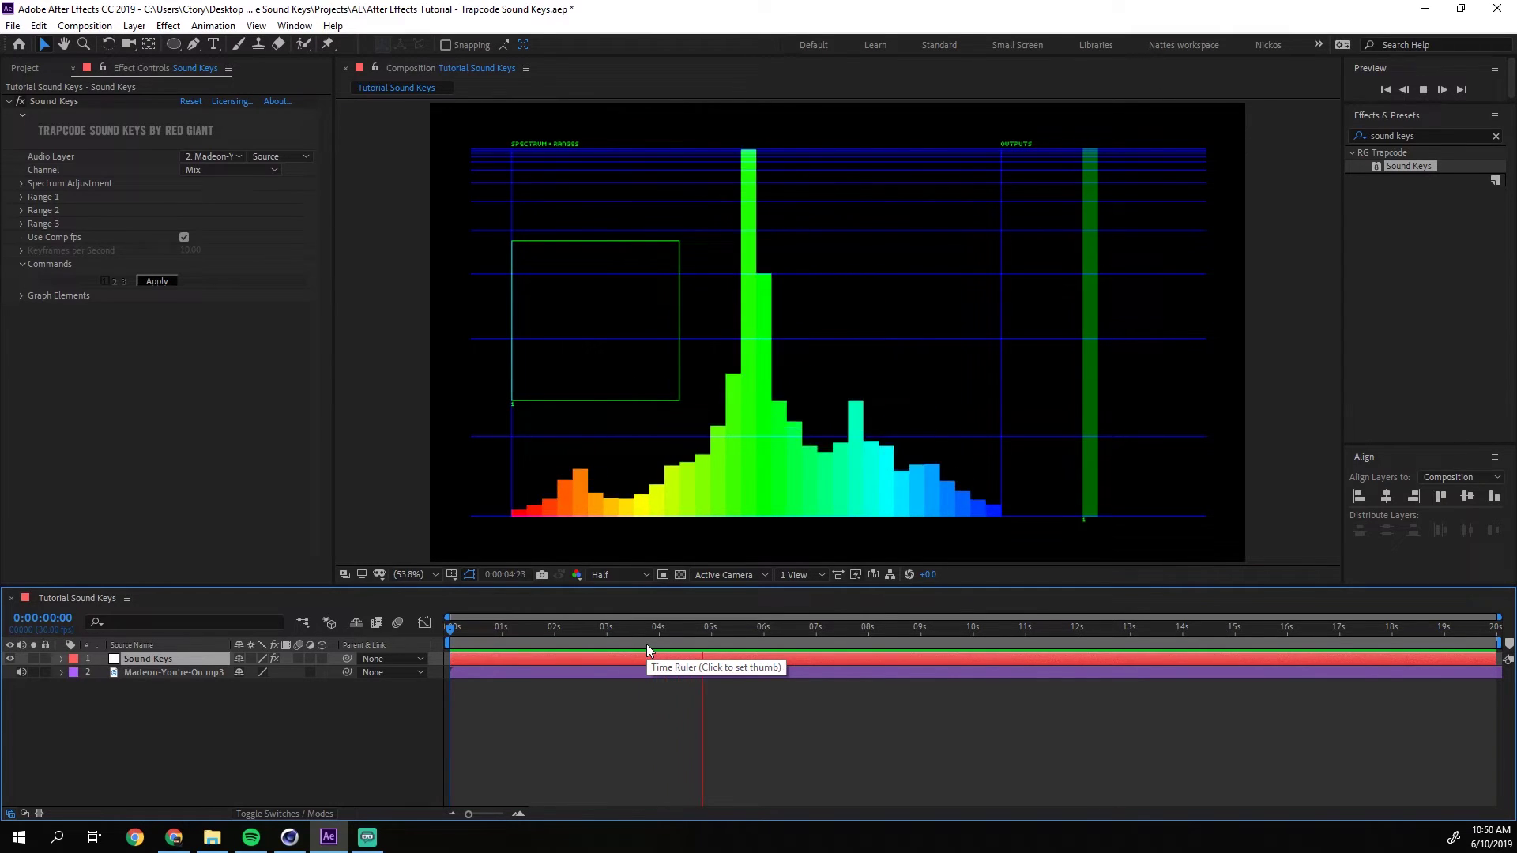
{"action": "key", "text": "space"}
{"action": "left_click", "coordinate": [658, 642]}
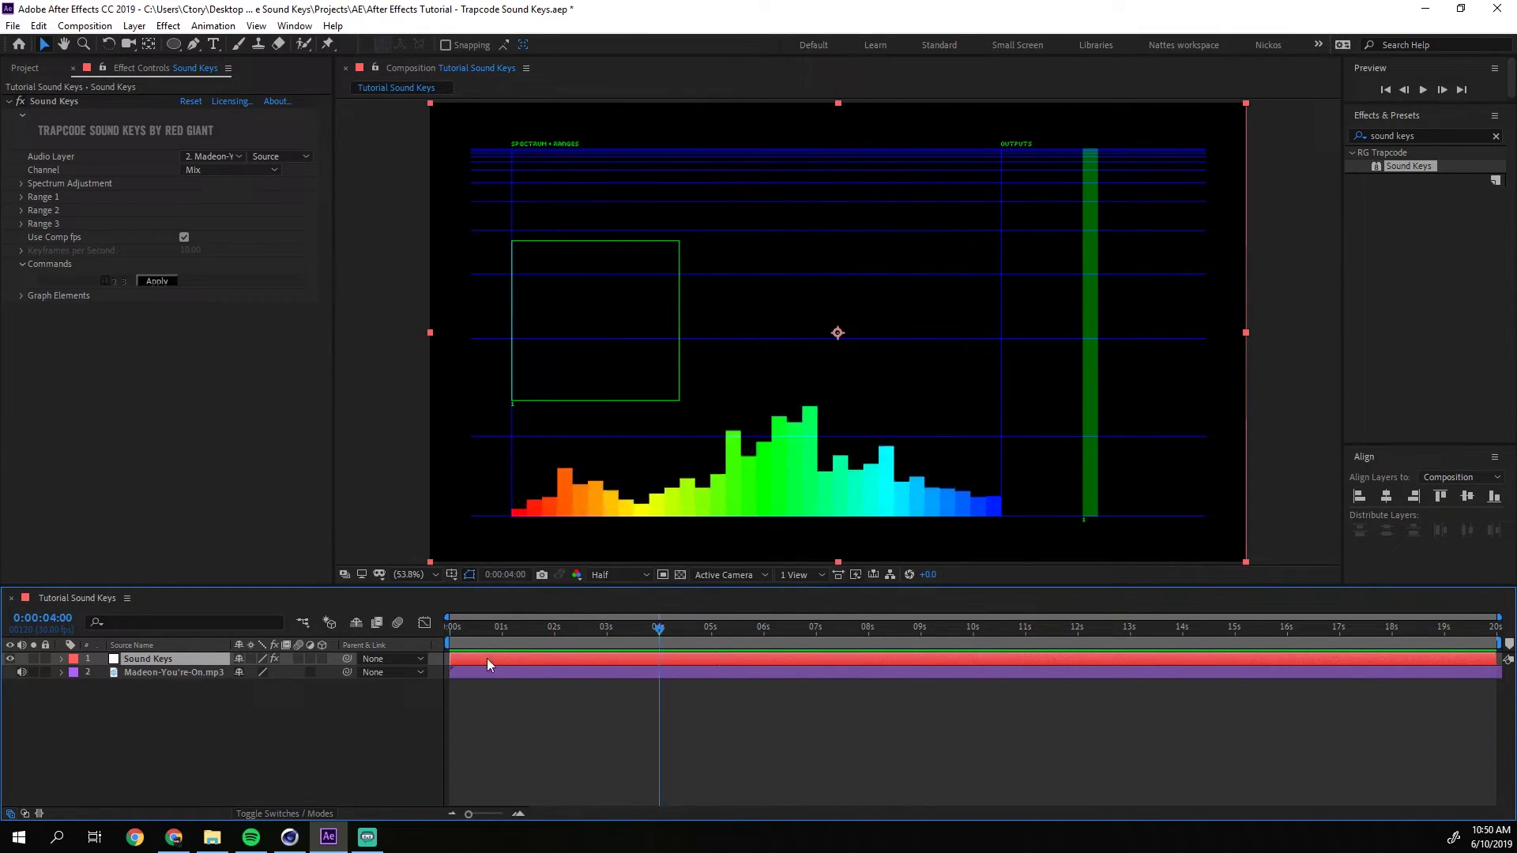
{"action": "key", "text": "Home"}
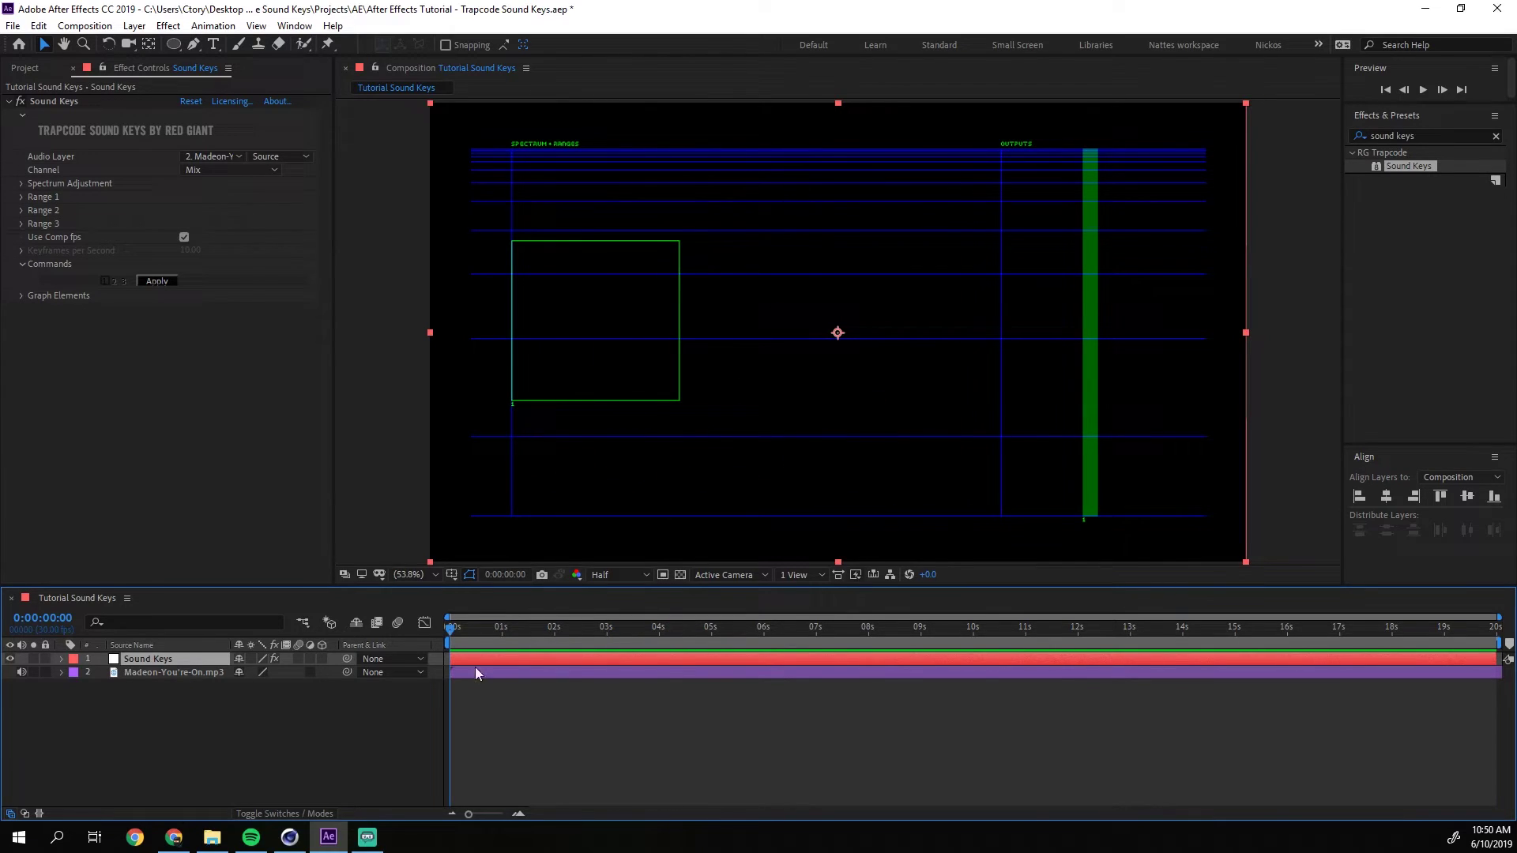
{"action": "left_click", "coordinate": [1170, 672]}
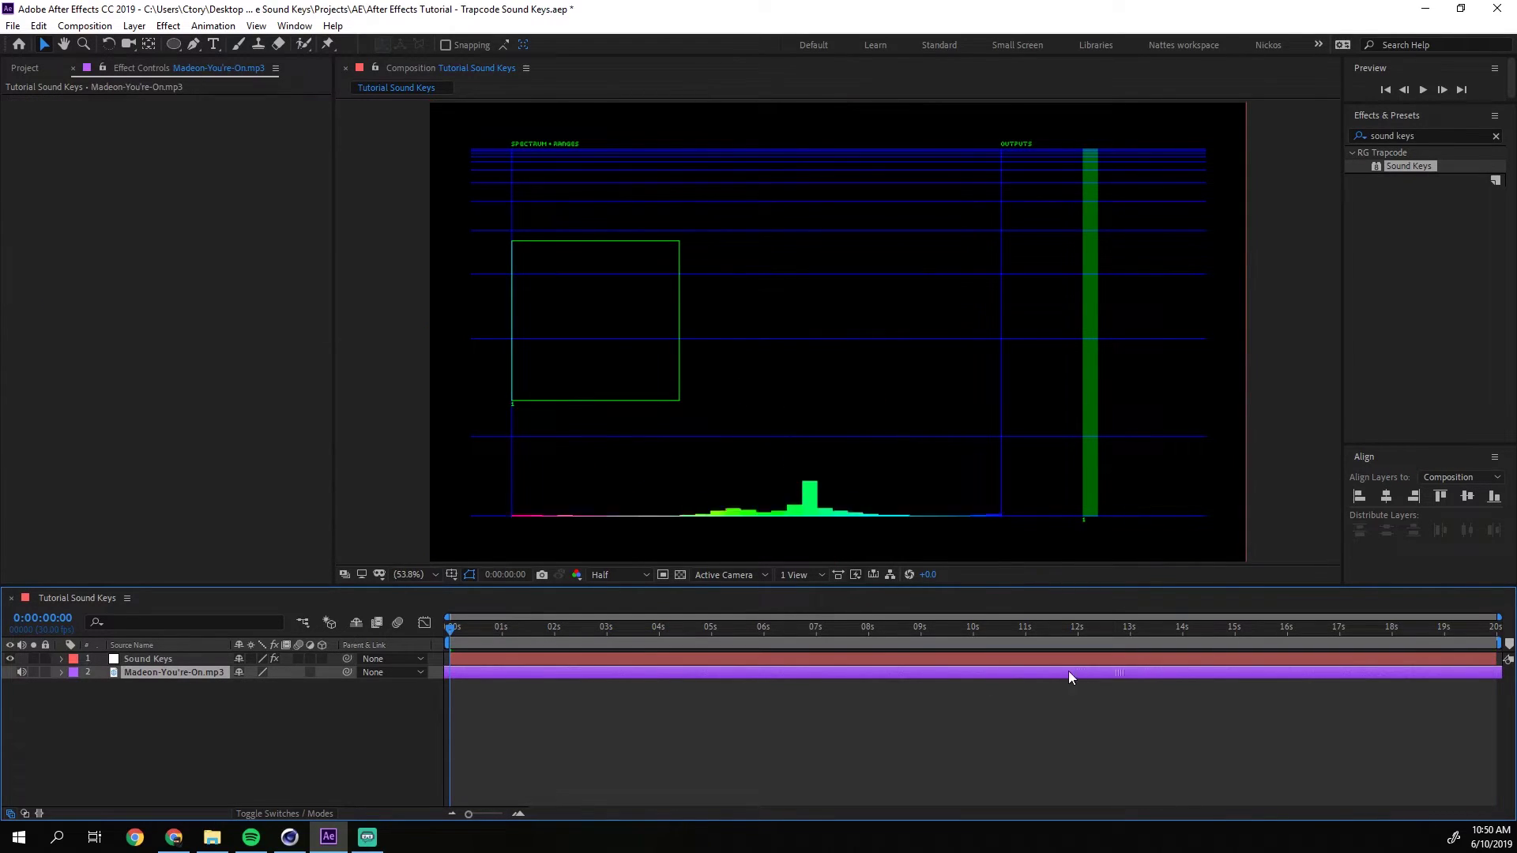
{"action": "key", "text": "space"}
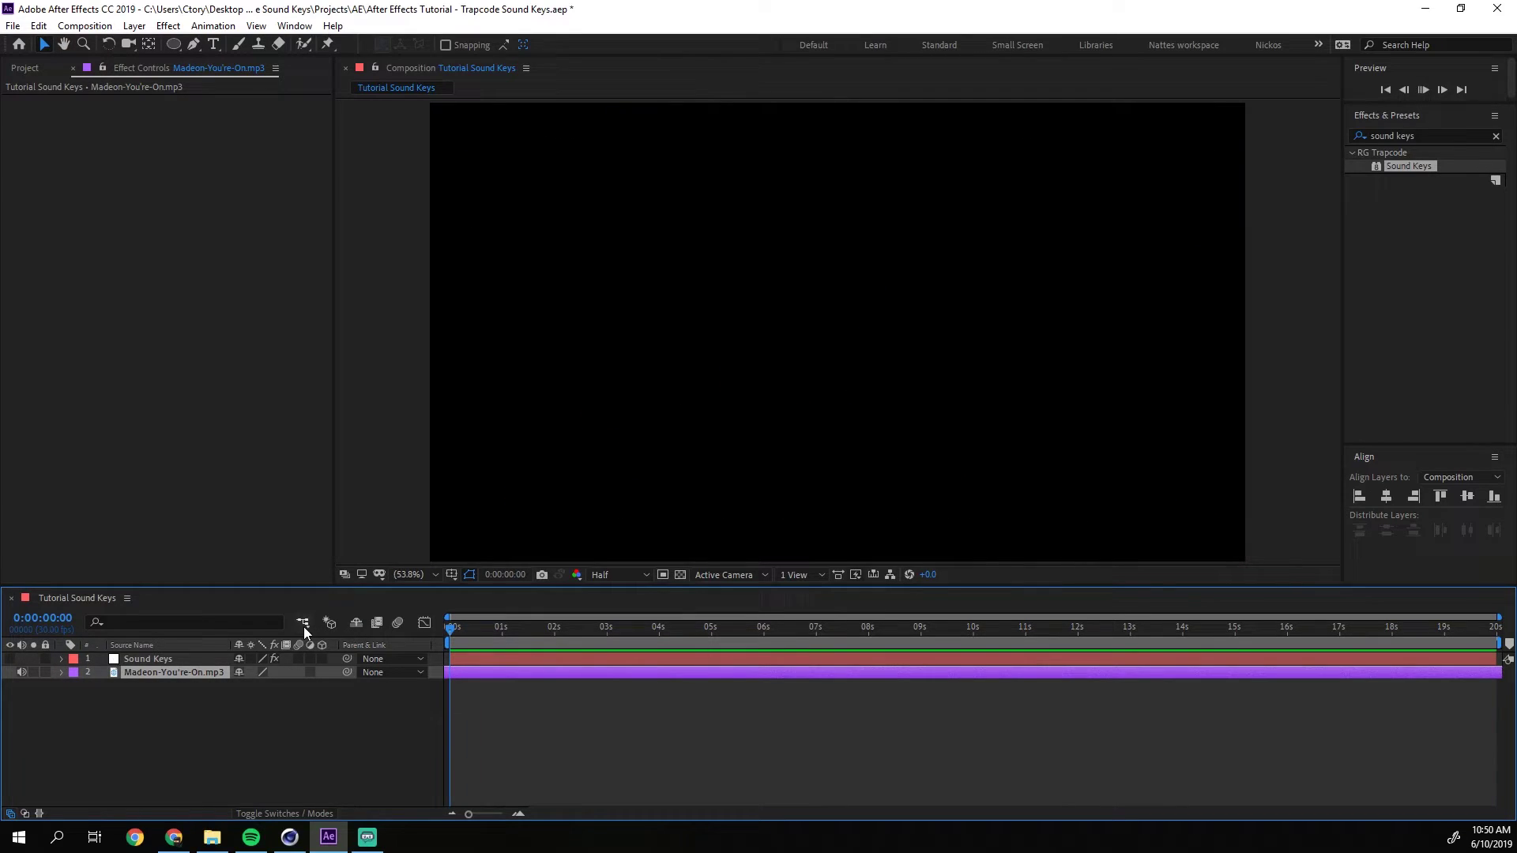
{"action": "left_click", "coordinate": [610, 633]}
{"action": "left_click", "coordinate": [709, 675]}
{"action": "key", "text": "space"}
{"action": "key", "text": "space"}
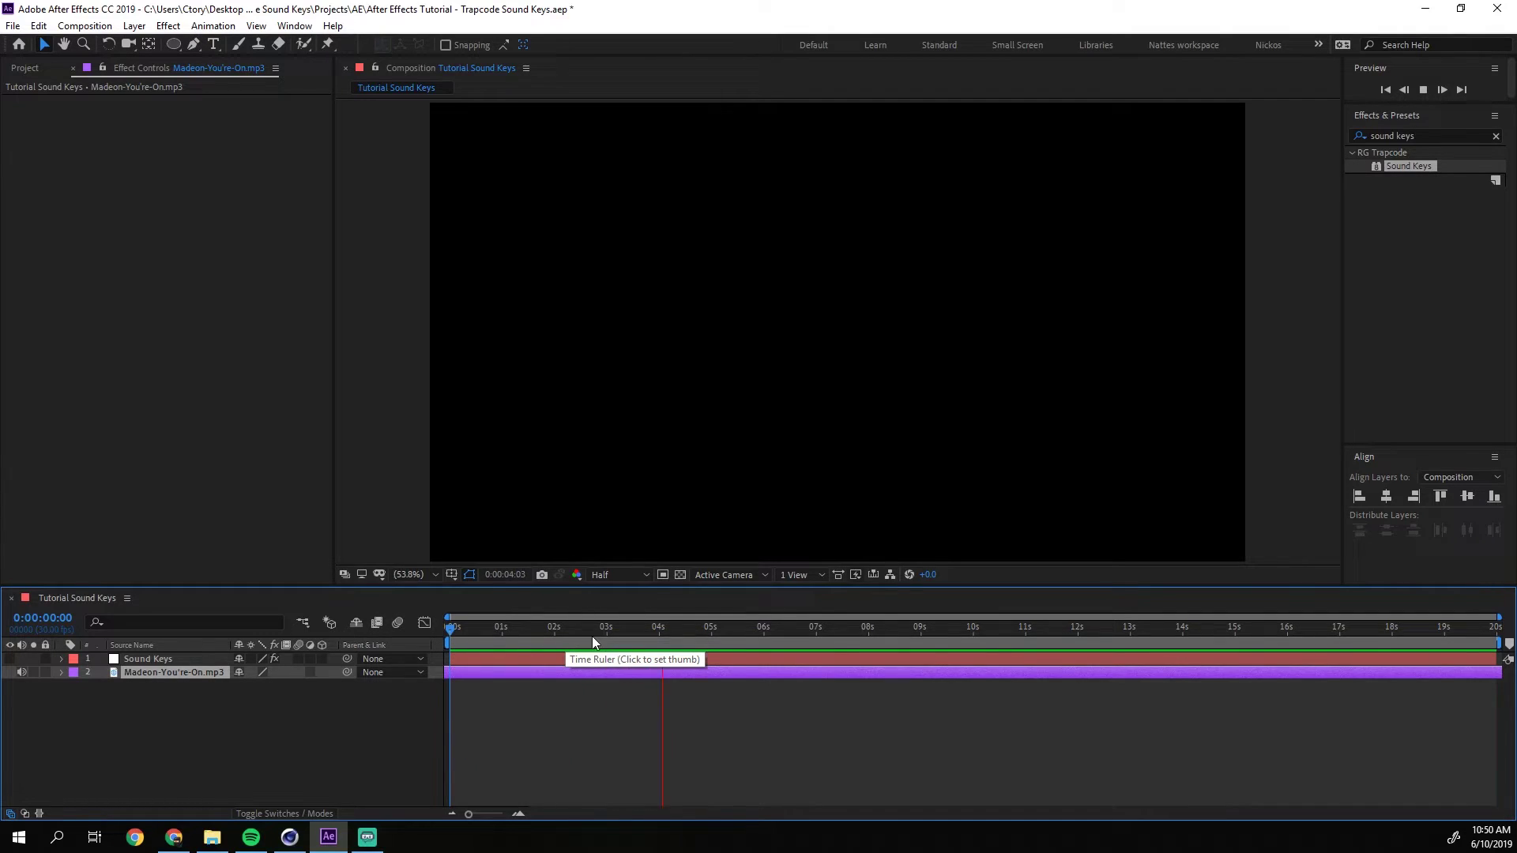
{"action": "left_click", "coordinate": [658, 636]}
{"action": "left_click", "coordinate": [11, 658]}
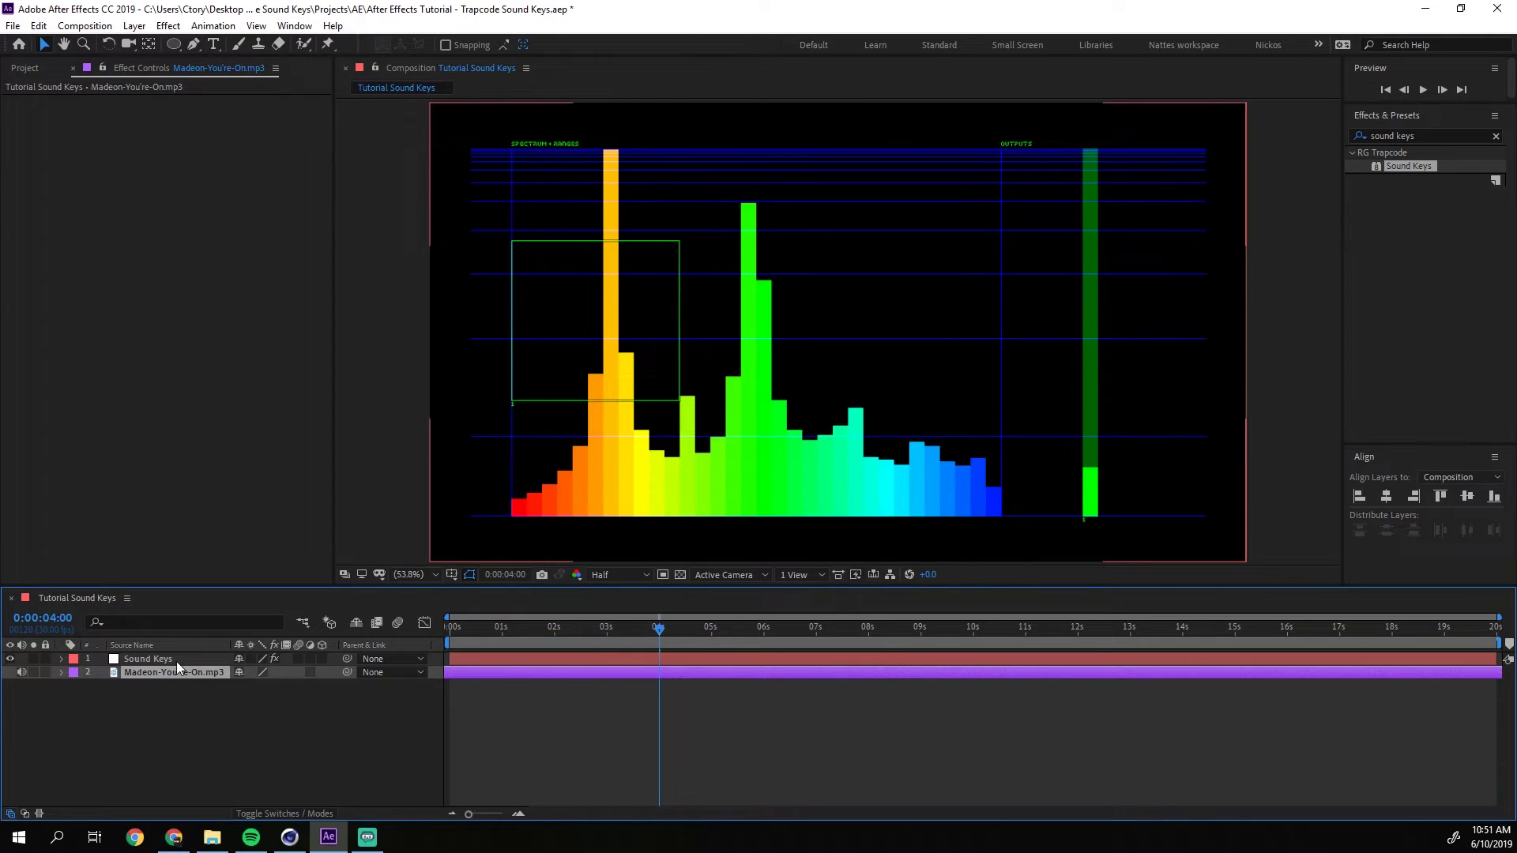
{"action": "left_click", "coordinate": [177, 661]}
{"action": "key", "text": "space"}
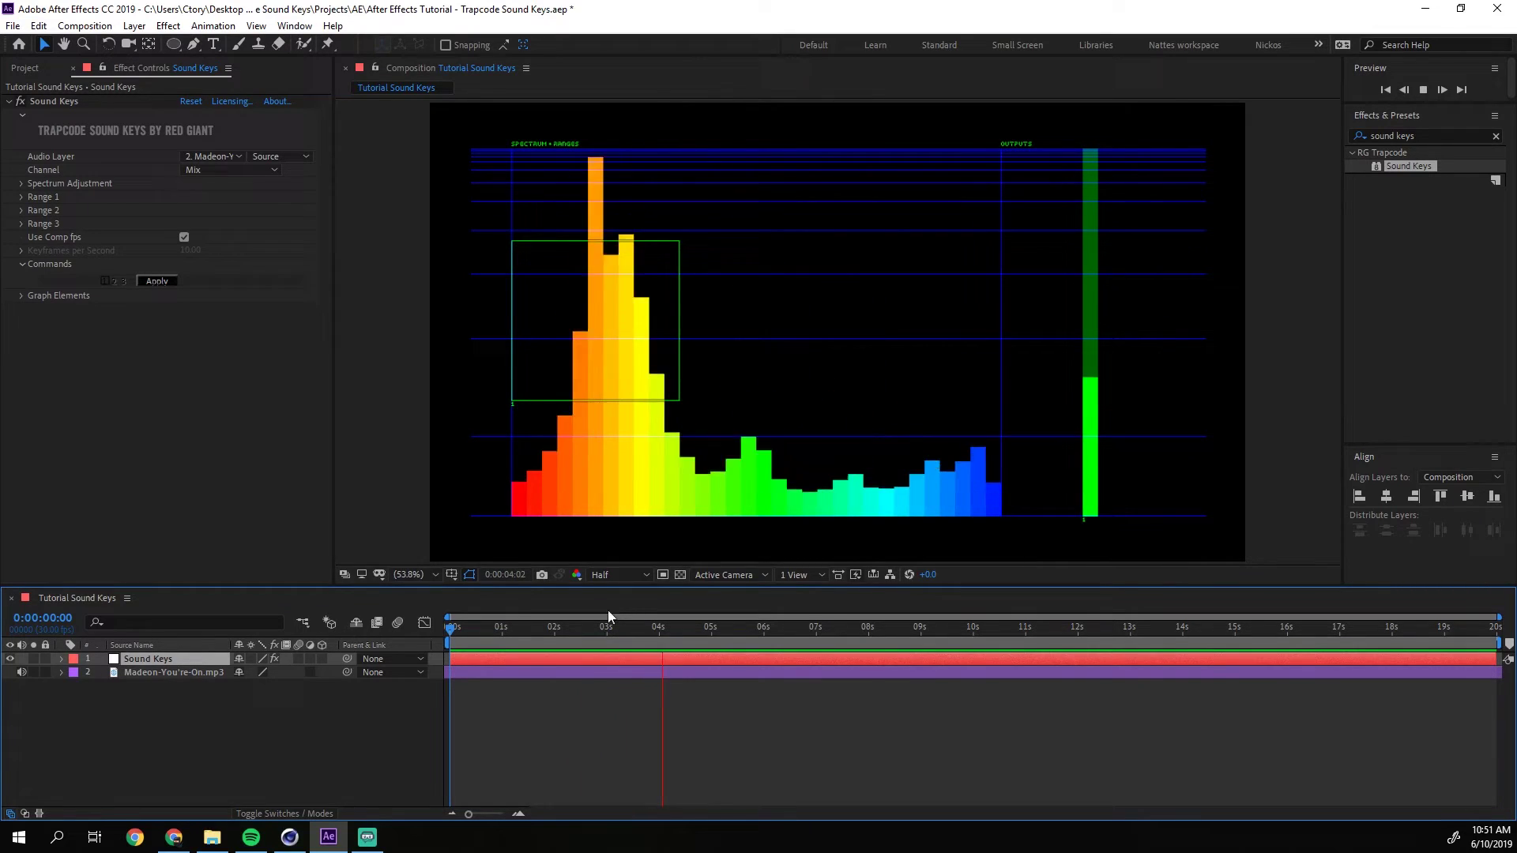
{"action": "left_click_drag", "start_coordinate": [589, 621], "coordinate": [541, 628]}
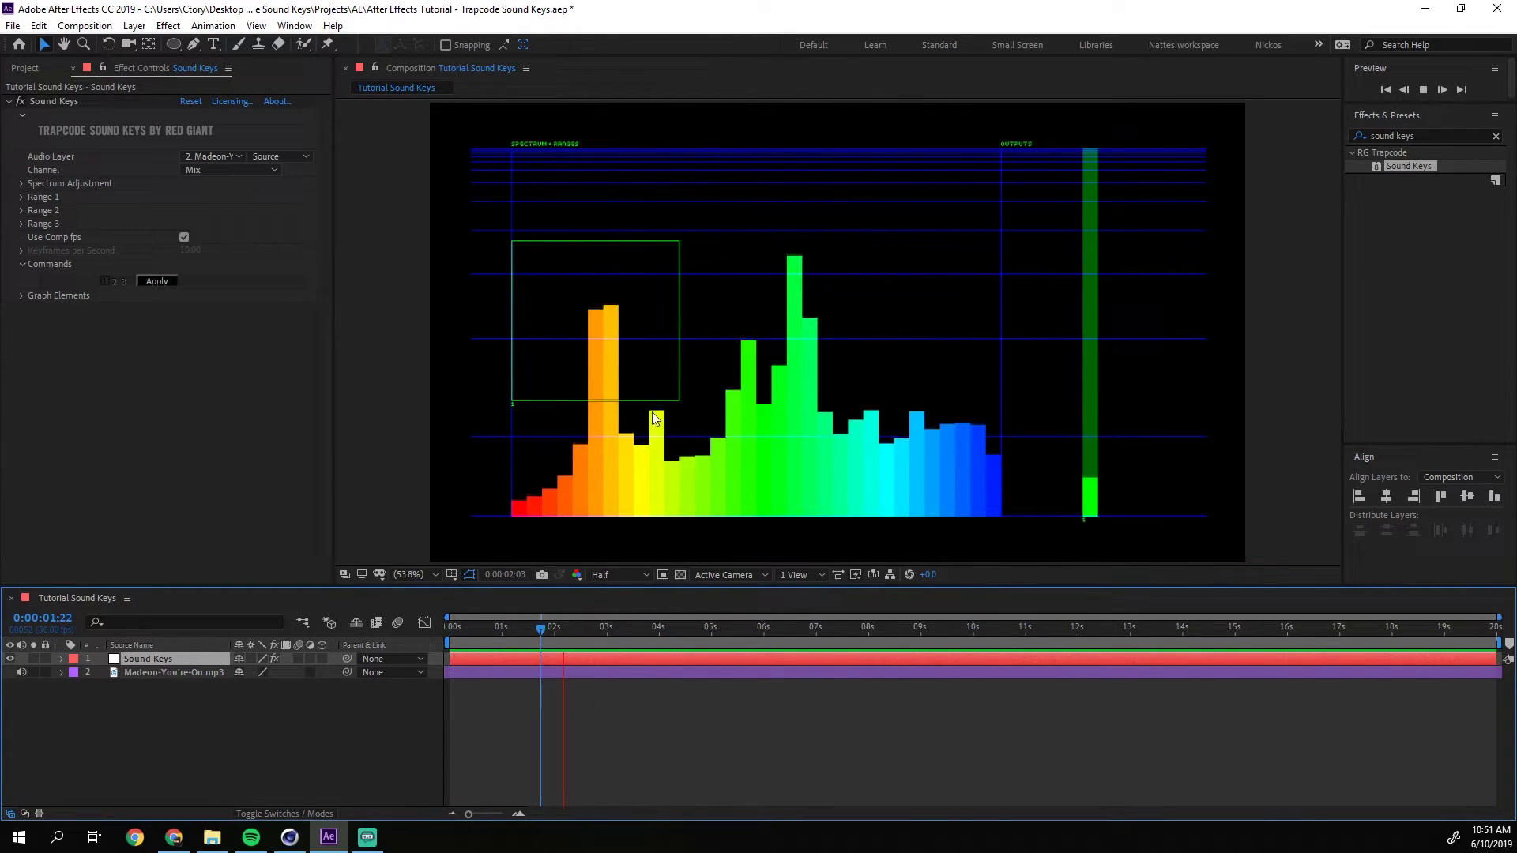
{"action": "left_click", "coordinate": [594, 629]}
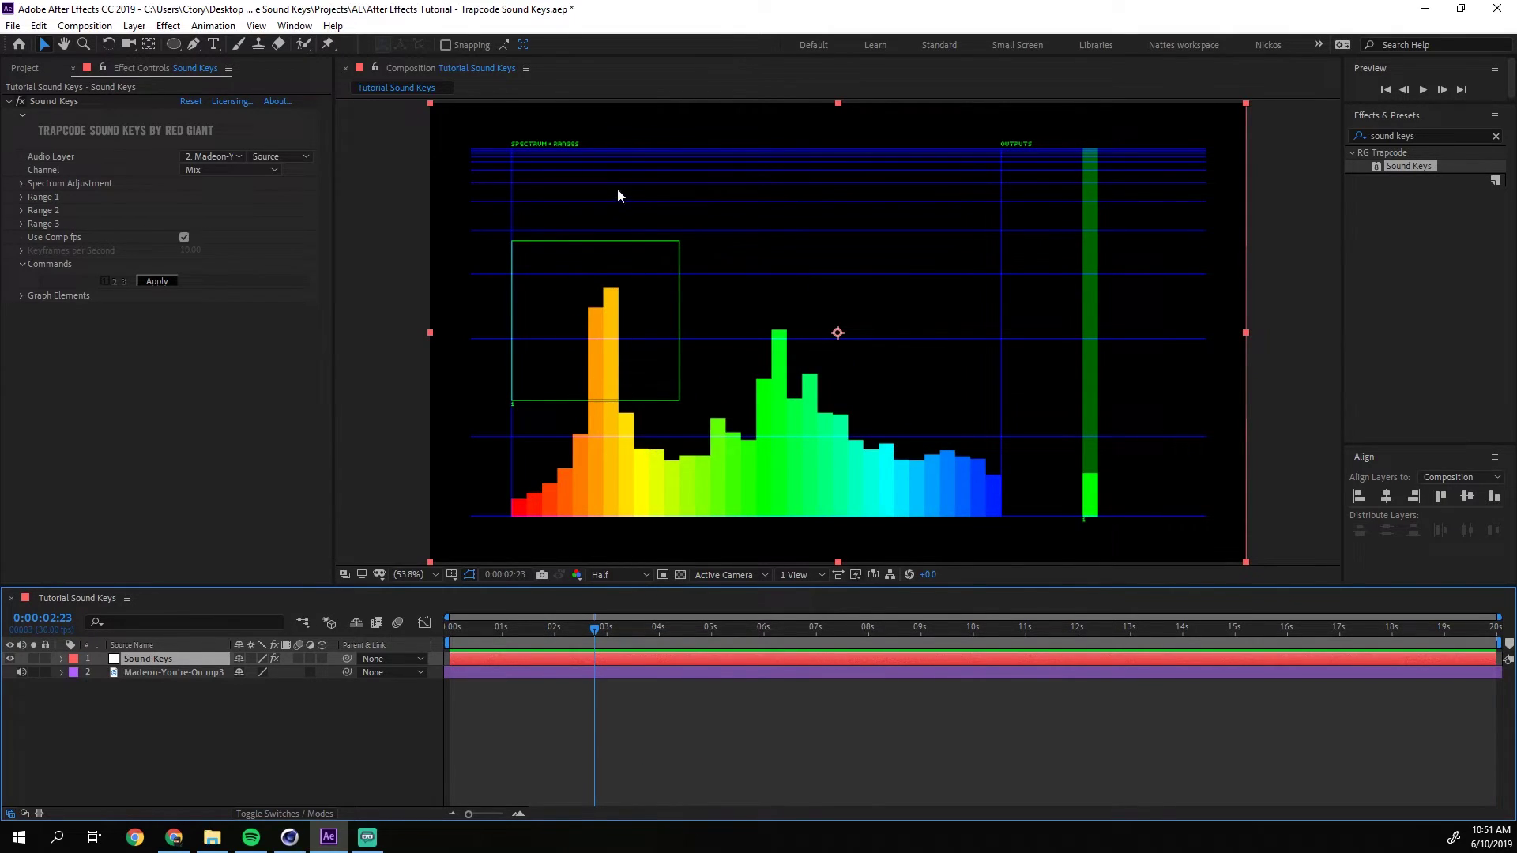
Expand Sound Keys' Range 1 and scrub and preview the spectrum around the 2-second mark.
{"action": "left_click", "coordinate": [22, 197]}
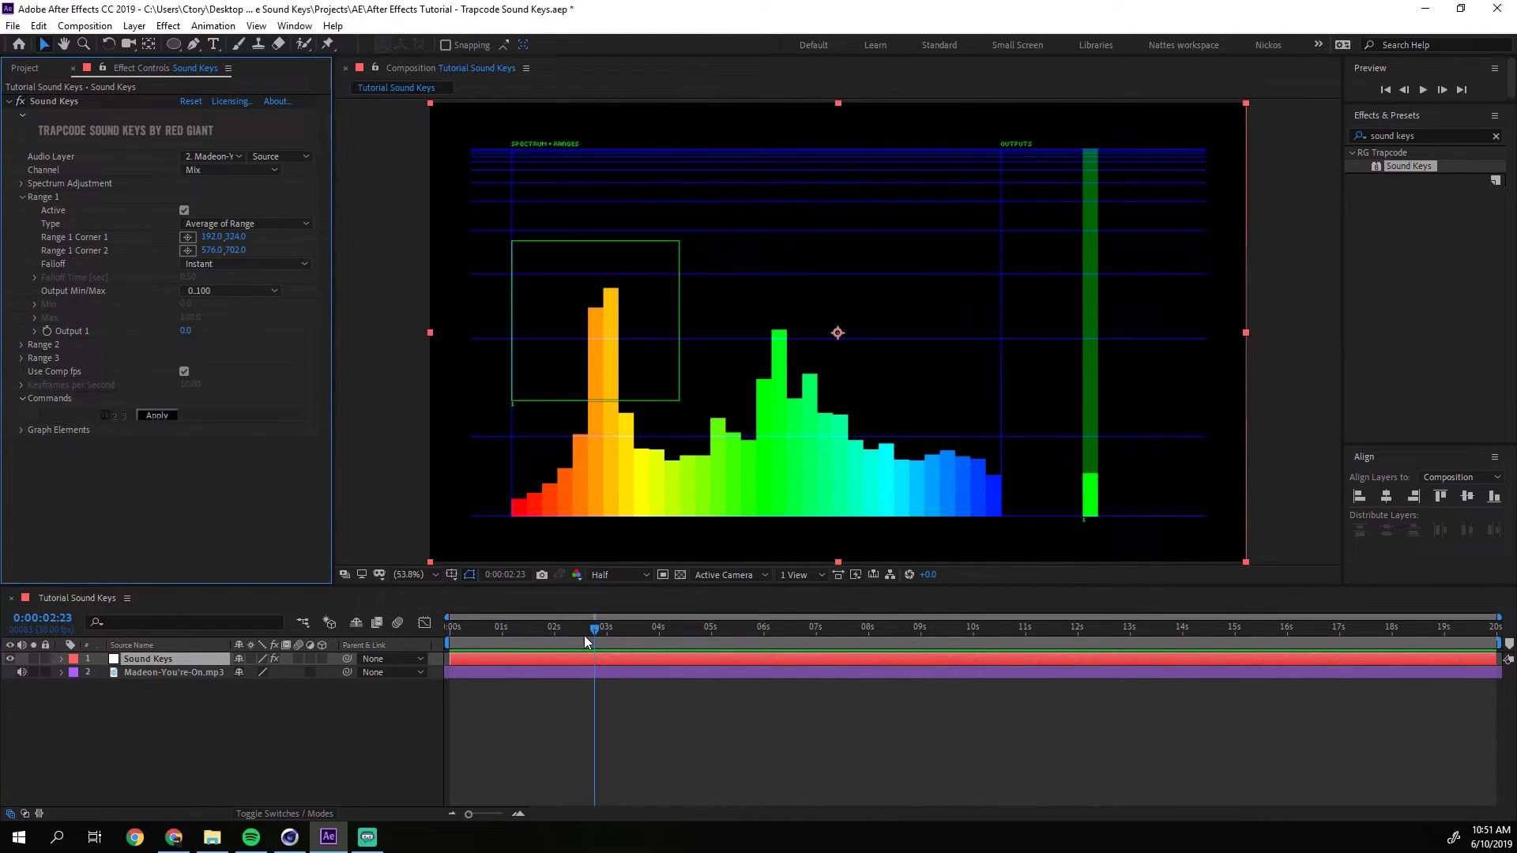
{"action": "left_click_drag", "start_coordinate": [584, 628], "coordinate": [746, 628]}
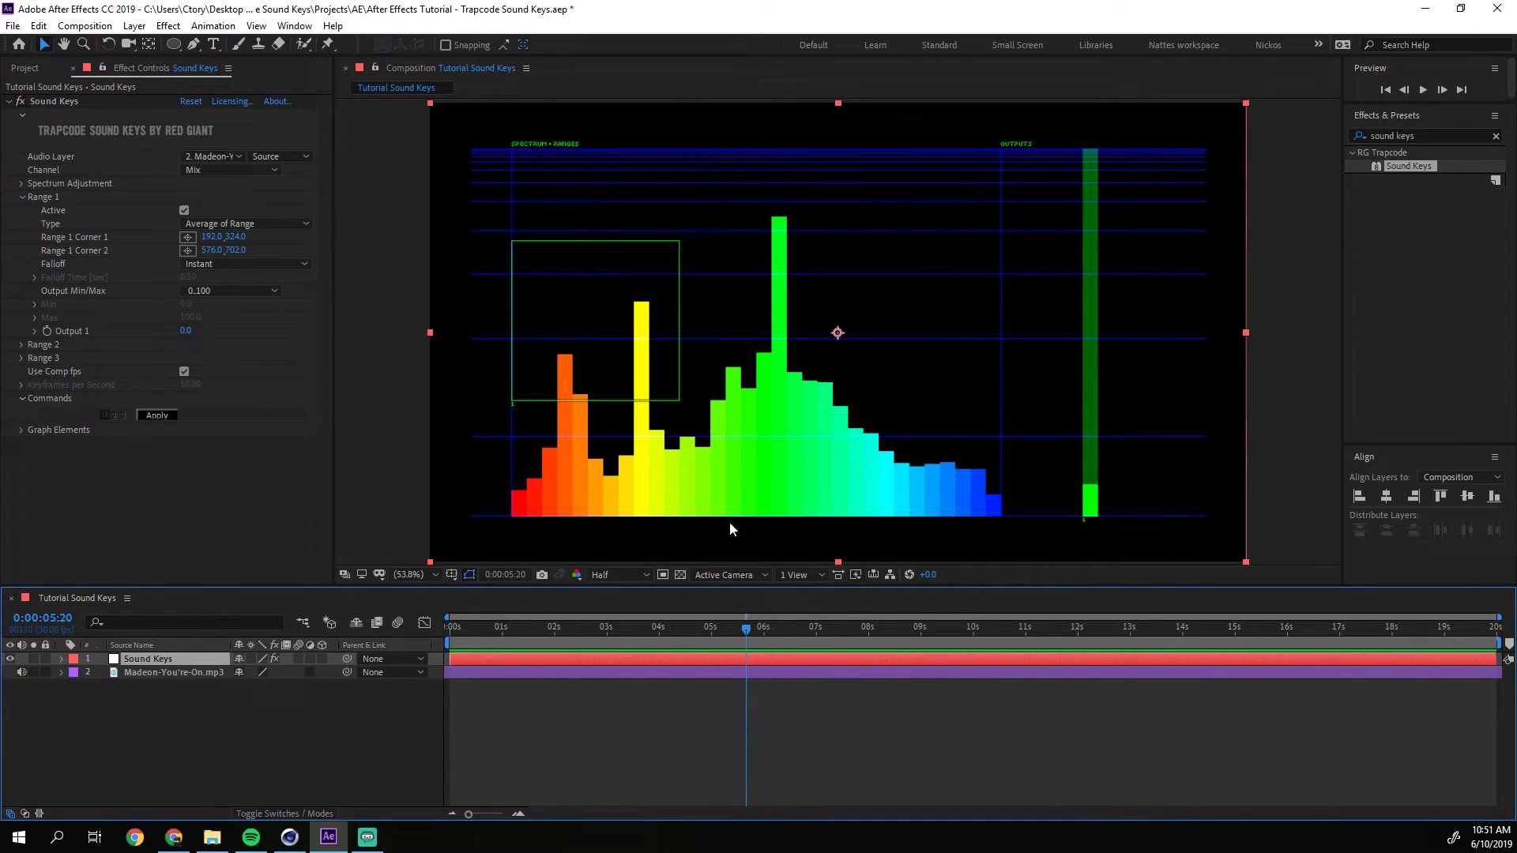
{"action": "left_click_drag", "start_coordinate": [514, 628], "coordinate": [561, 628]}
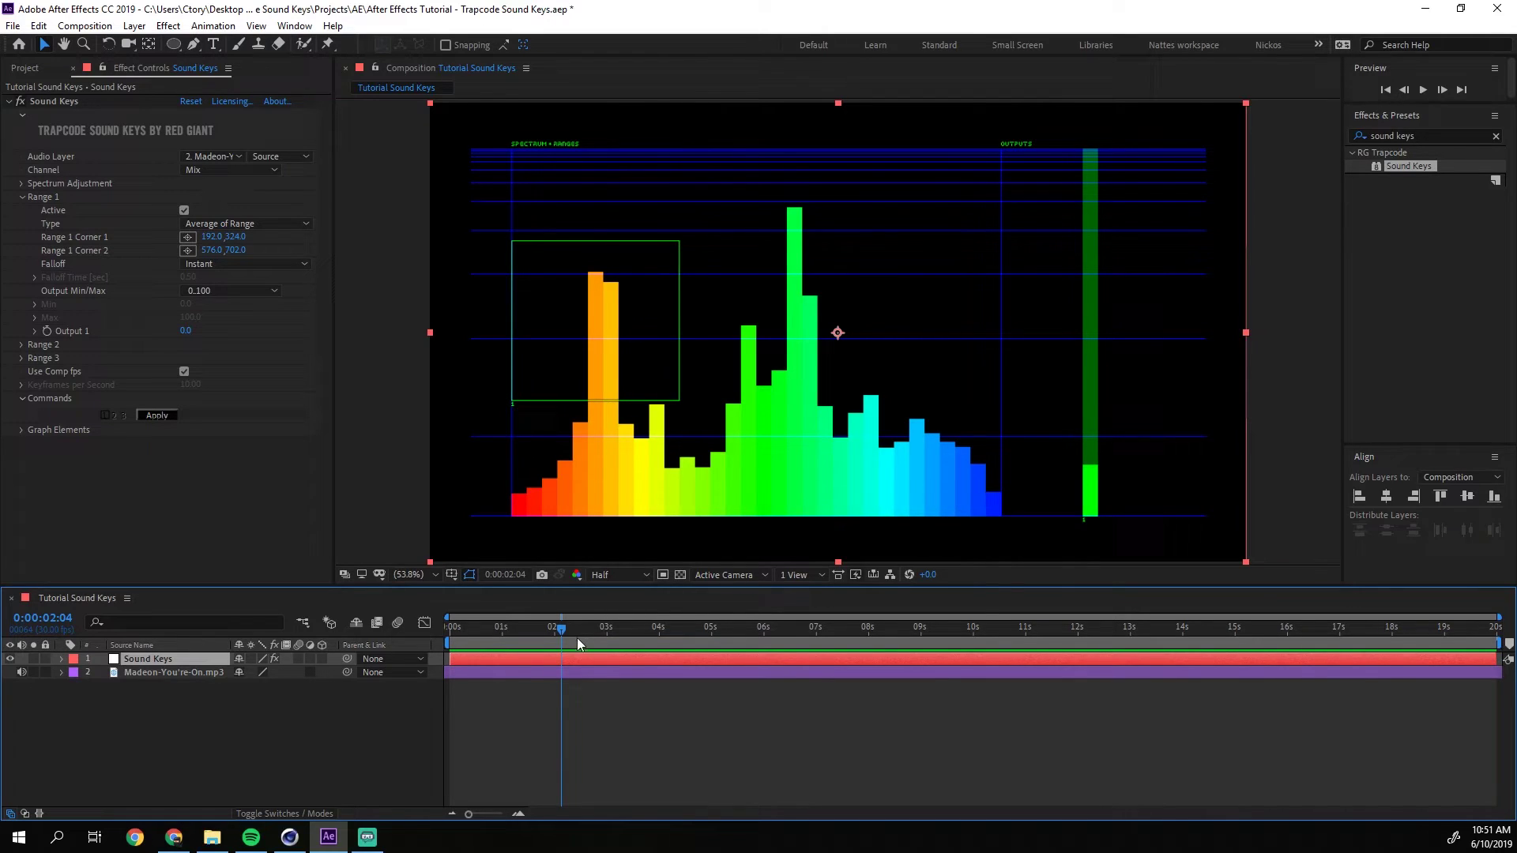
{"action": "left_click_drag", "start_coordinate": [570, 629], "coordinate": [449, 638]}
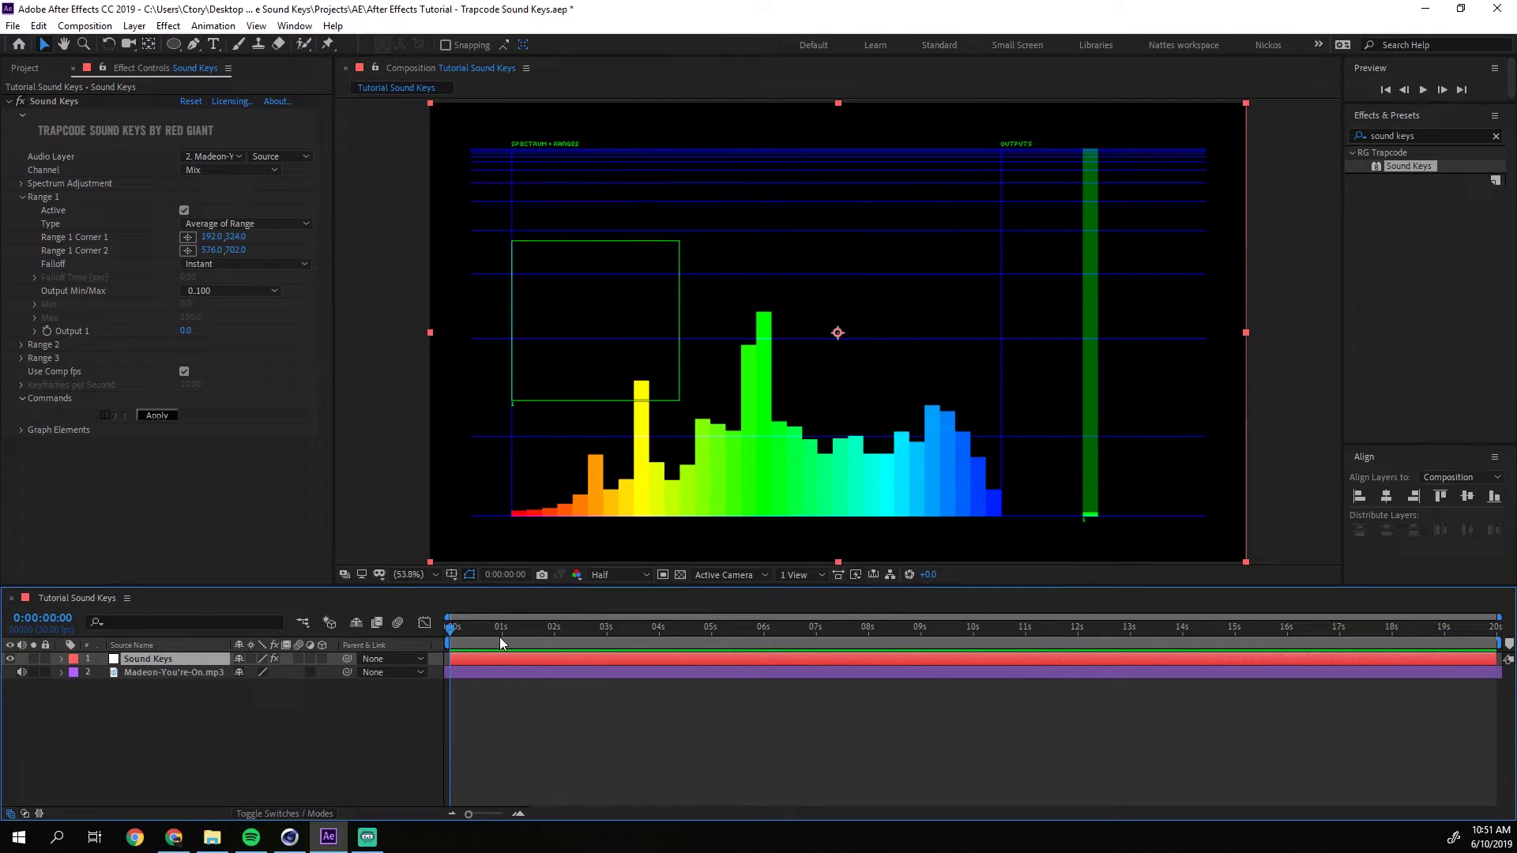
{"action": "left_click", "coordinate": [476, 627]}
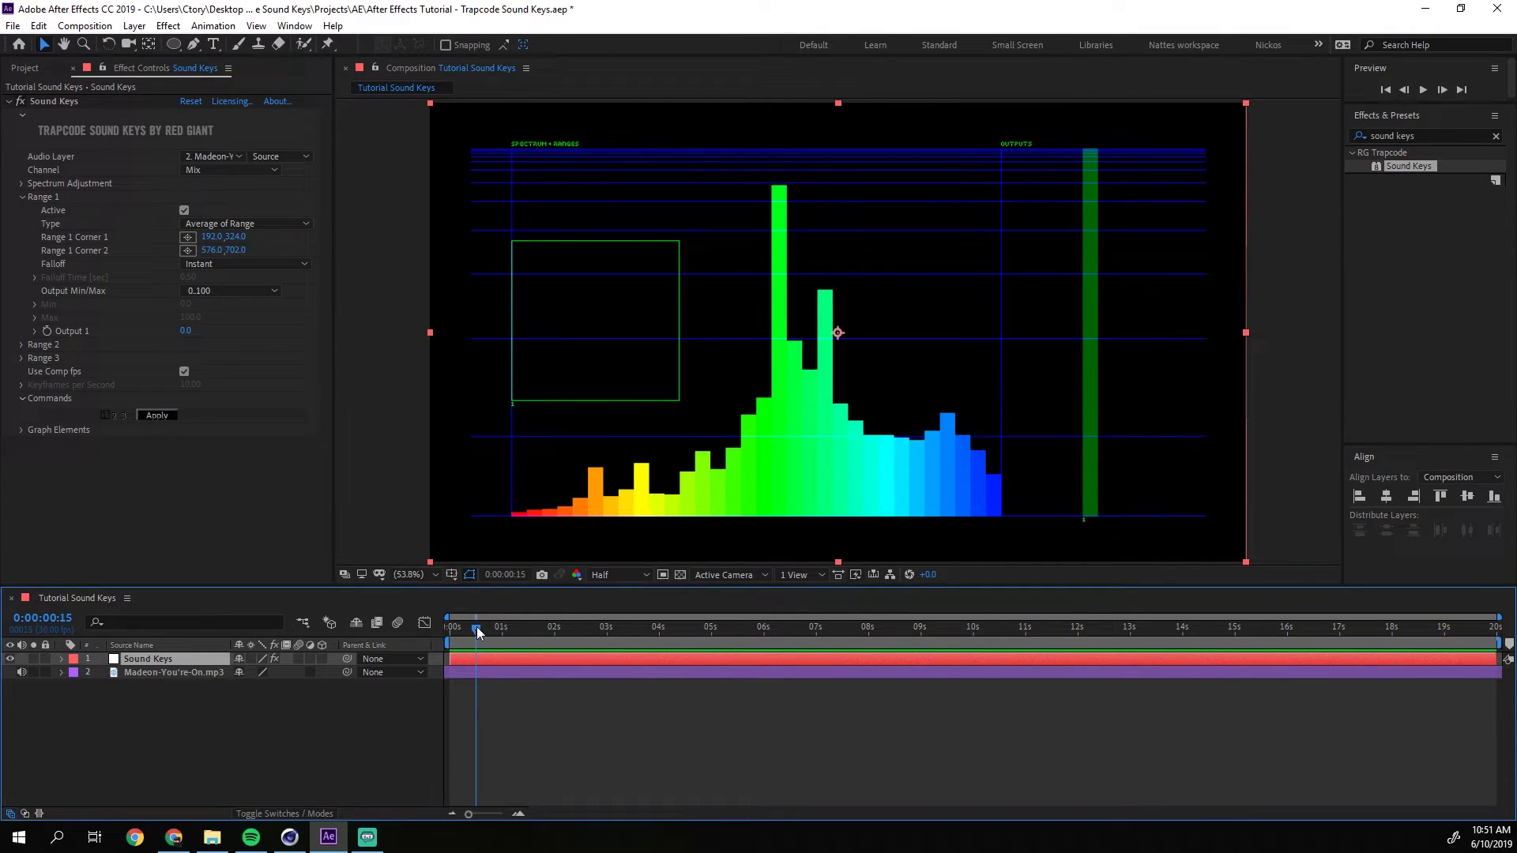
{"action": "key", "text": "space"}
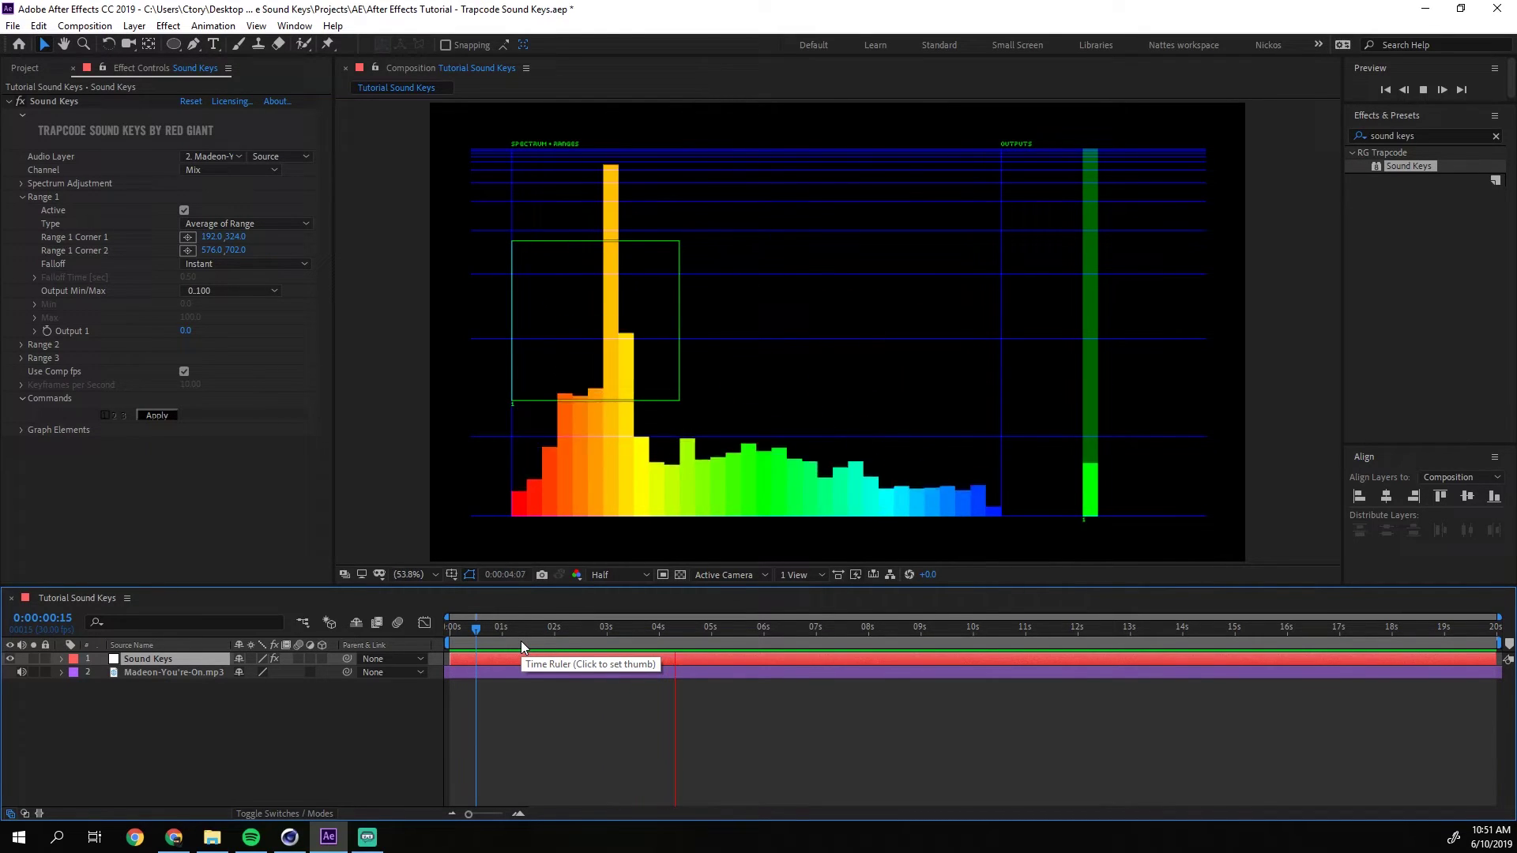
{"action": "left_click", "coordinate": [609, 637]}
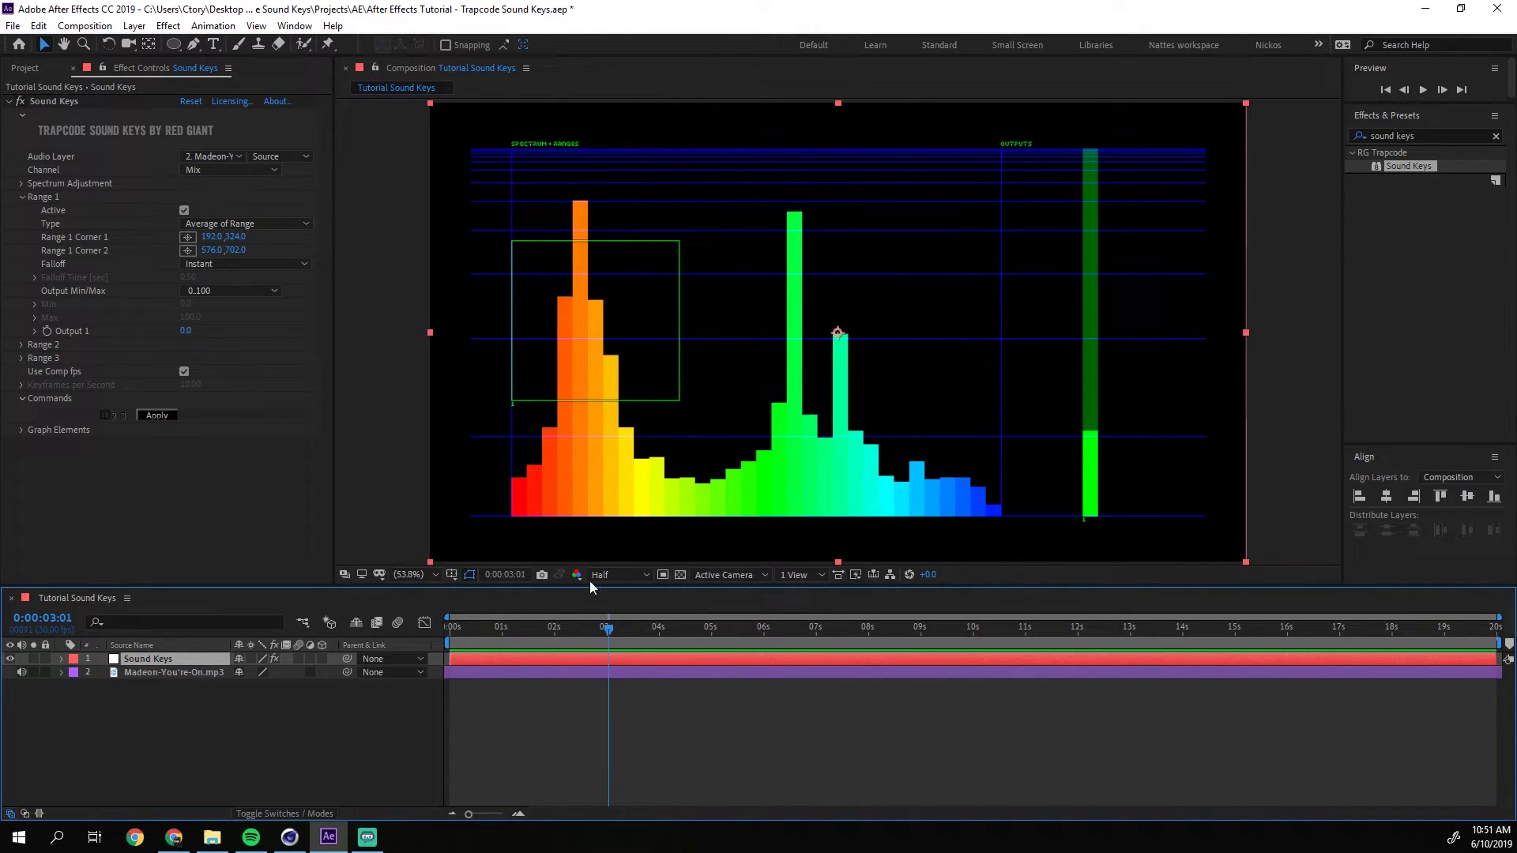
Drag Range 1's corner handles to fit the box around the tall orange peak.
{"action": "left_click", "coordinate": [64, 101]}
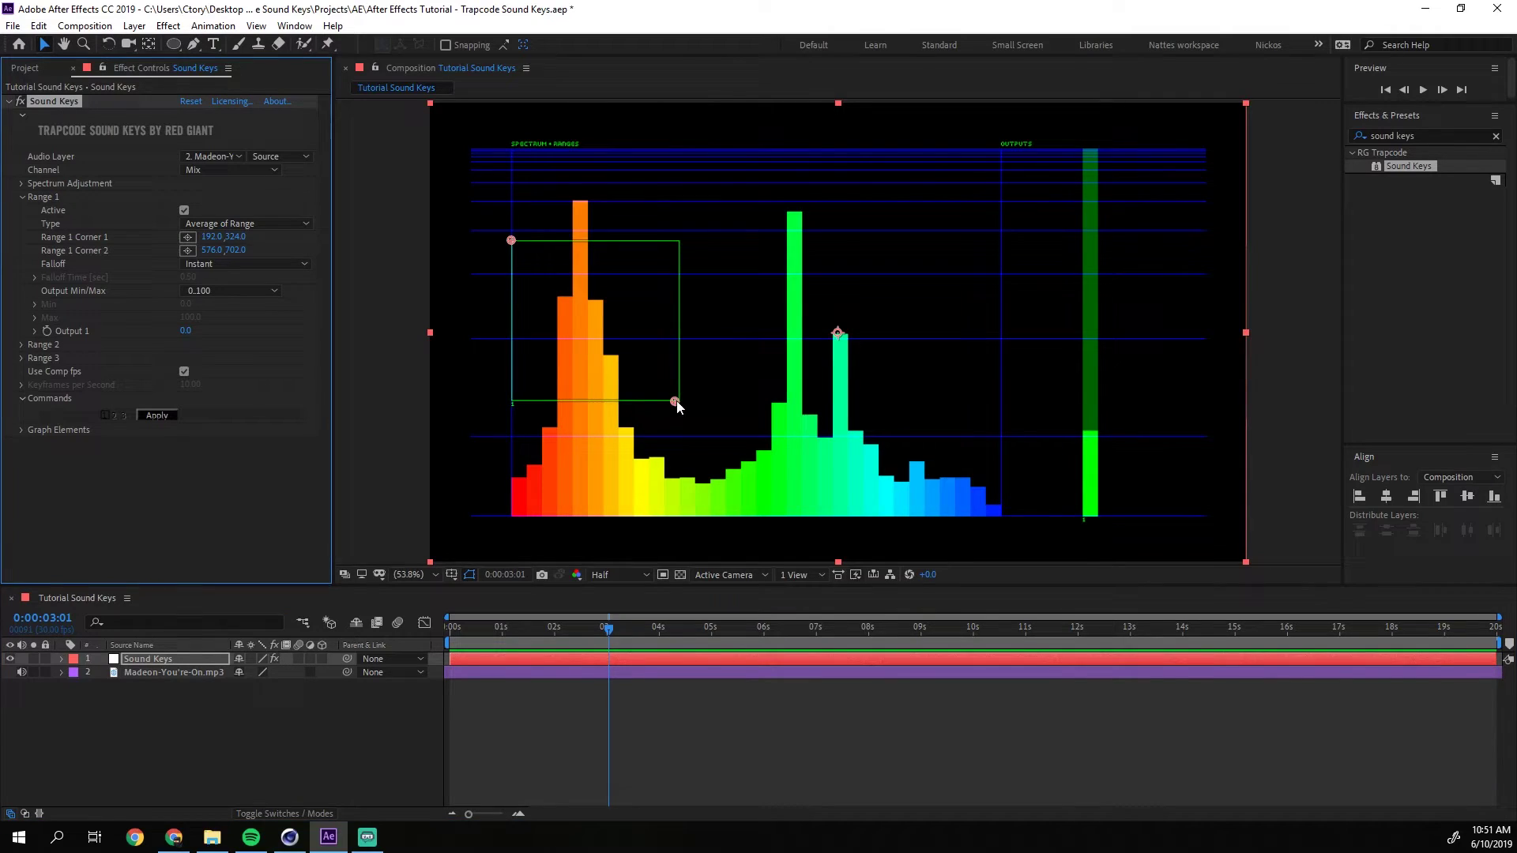
{"action": "left_click_drag", "start_coordinate": [676, 403], "coordinate": [627, 322]}
{"action": "left_click_drag", "start_coordinate": [511, 241], "coordinate": [615, 266]}
{"action": "left_click_drag", "start_coordinate": [629, 324], "coordinate": [620, 323]}
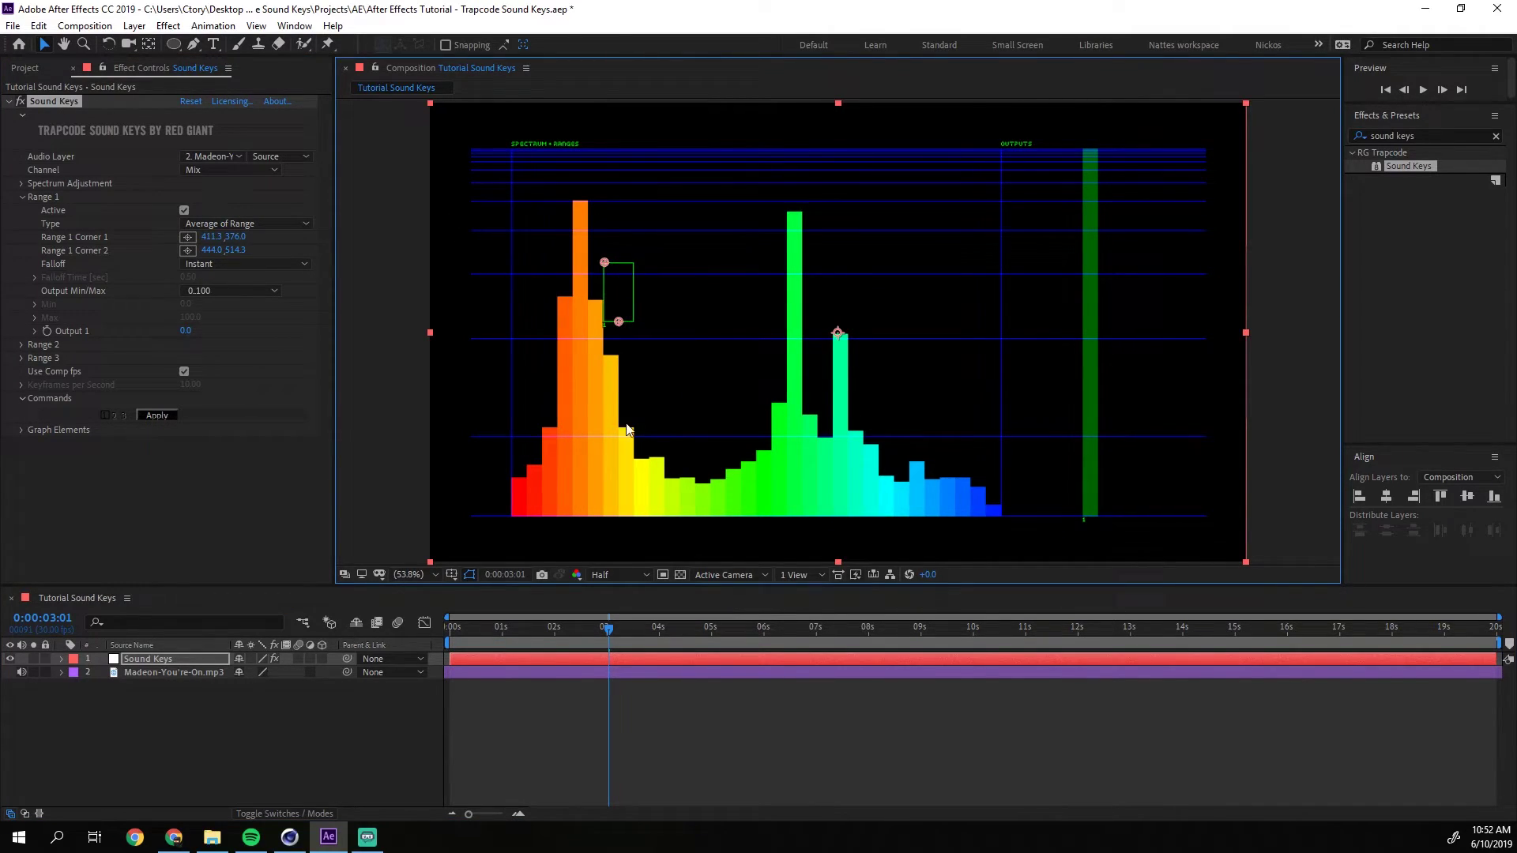
{"action": "left_click_drag", "start_coordinate": [607, 267], "coordinate": [624, 217]}
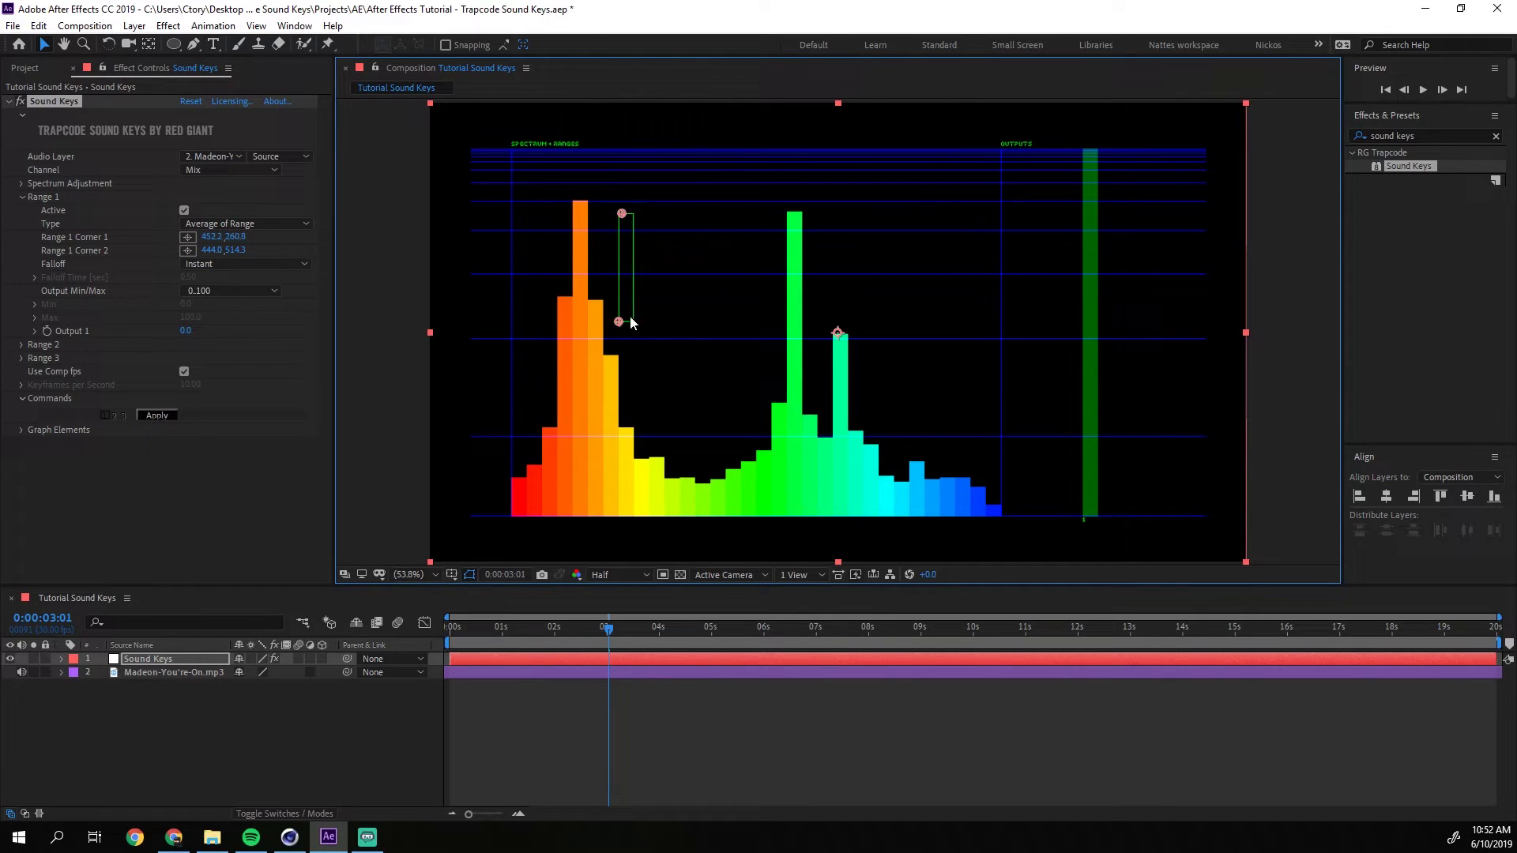
{"action": "left_click_drag", "start_coordinate": [622, 325], "coordinate": [612, 314]}
{"action": "left_click_drag", "start_coordinate": [621, 219], "coordinate": [612, 215]}
Play the preview twice to test the Range 1 placement.
{"action": "key", "text": "space"}
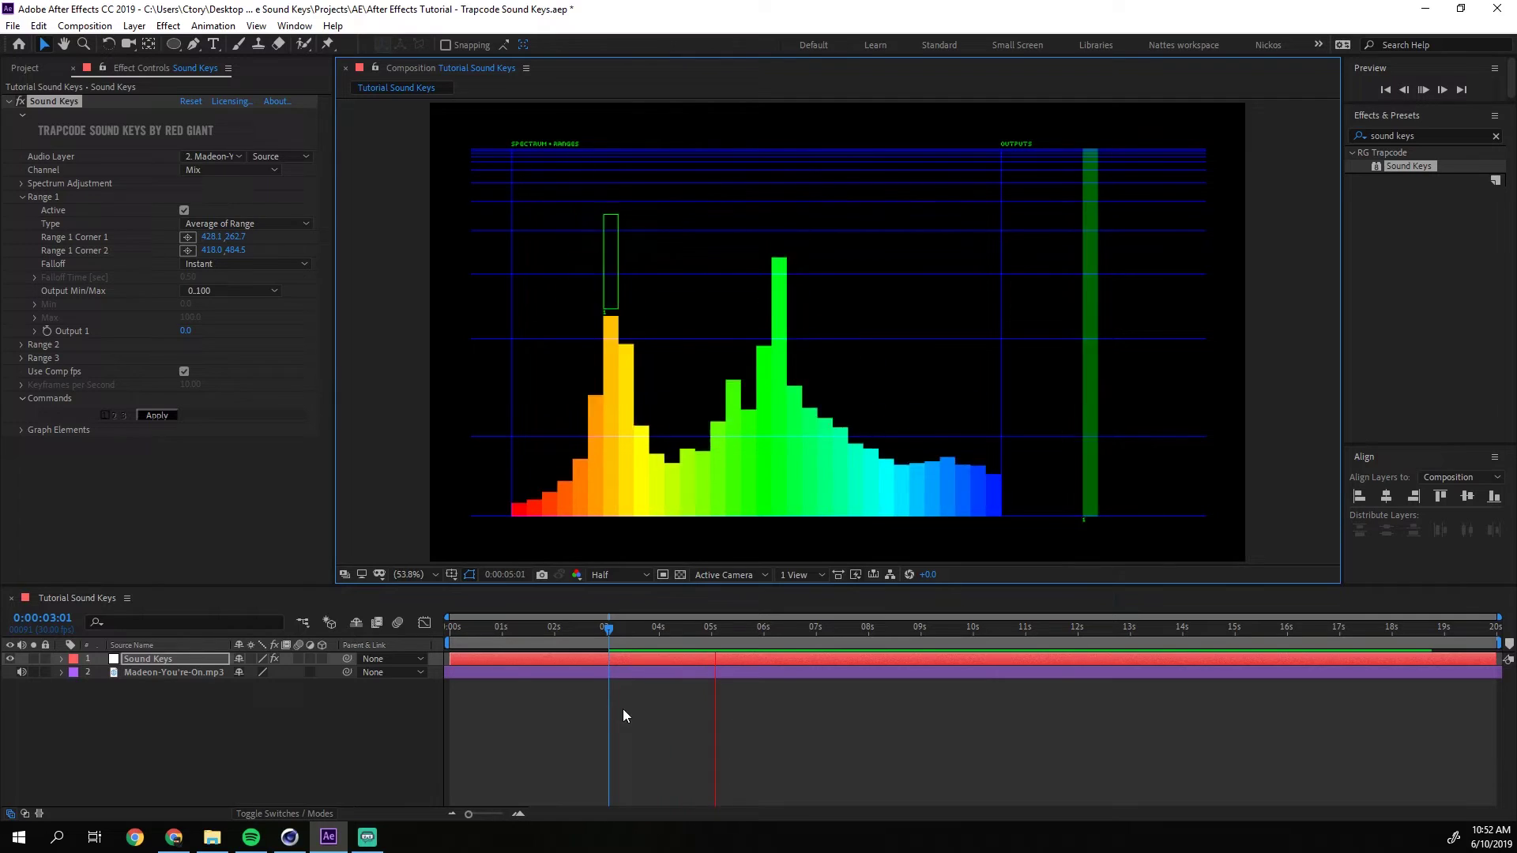
{"action": "left_click", "coordinate": [604, 632]}
{"action": "key", "text": "space"}
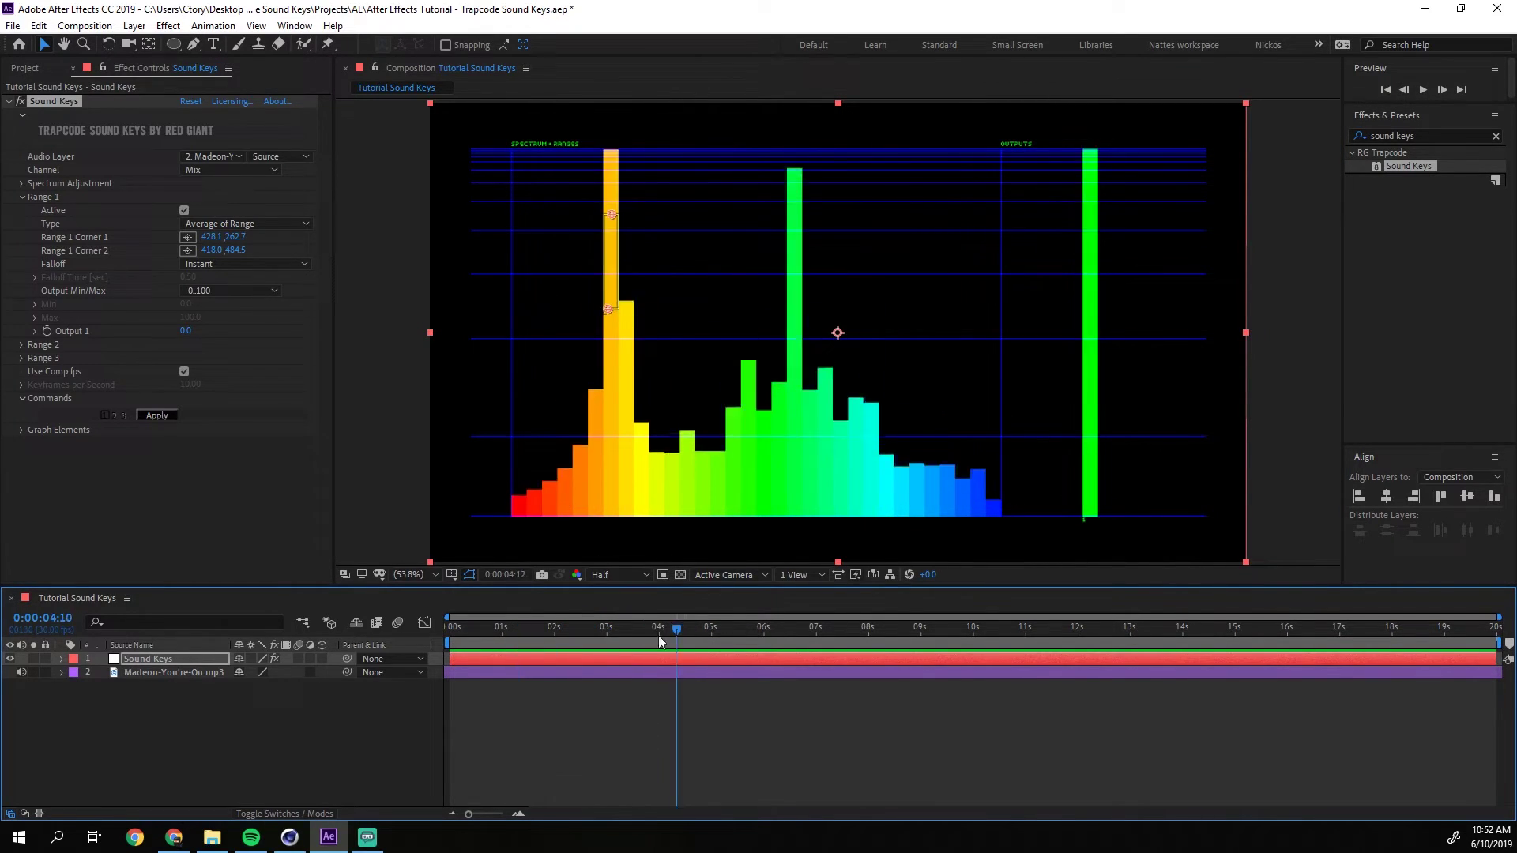
{"action": "key", "text": "space"}
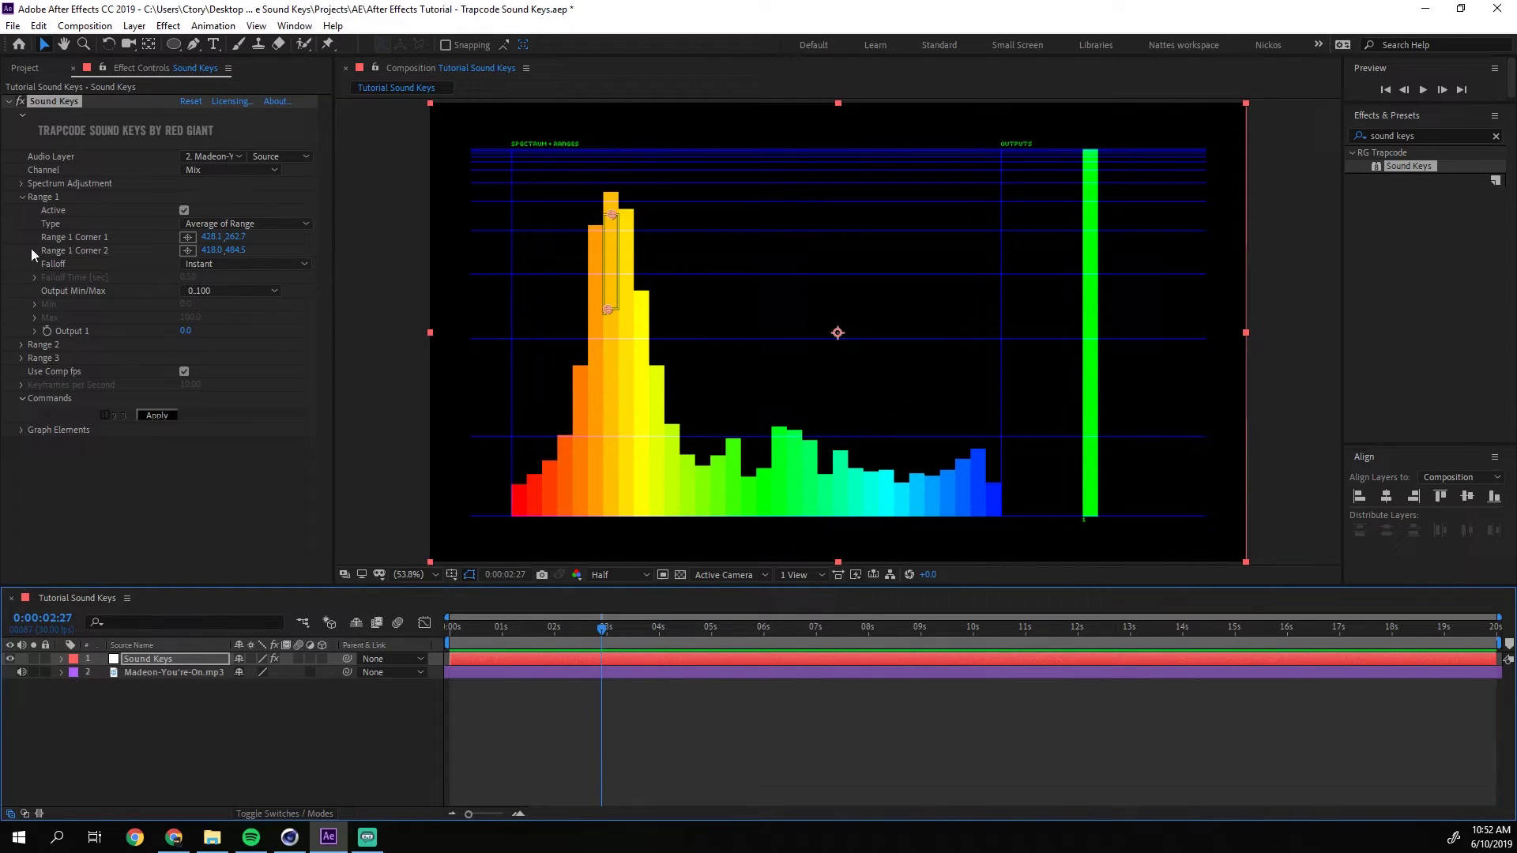
Expand Spectrum Adjustment and set the spectrum Scale to 1.2.
{"action": "left_click", "coordinate": [23, 184]}
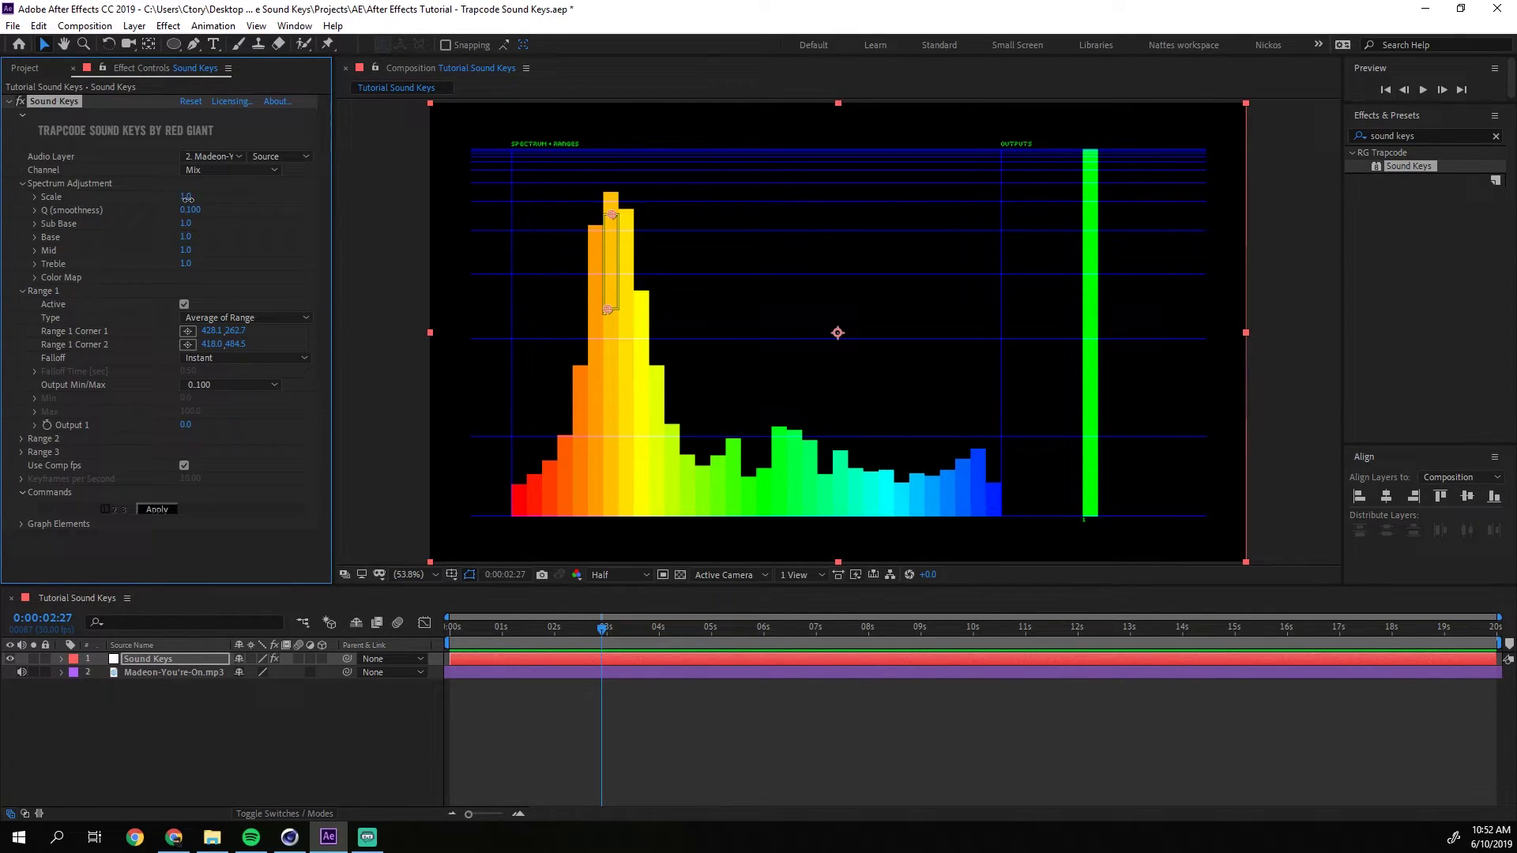
{"action": "left_click_drag", "start_coordinate": [186, 195], "coordinate": [229, 221]}
{"action": "left_click", "coordinate": [185, 196]}
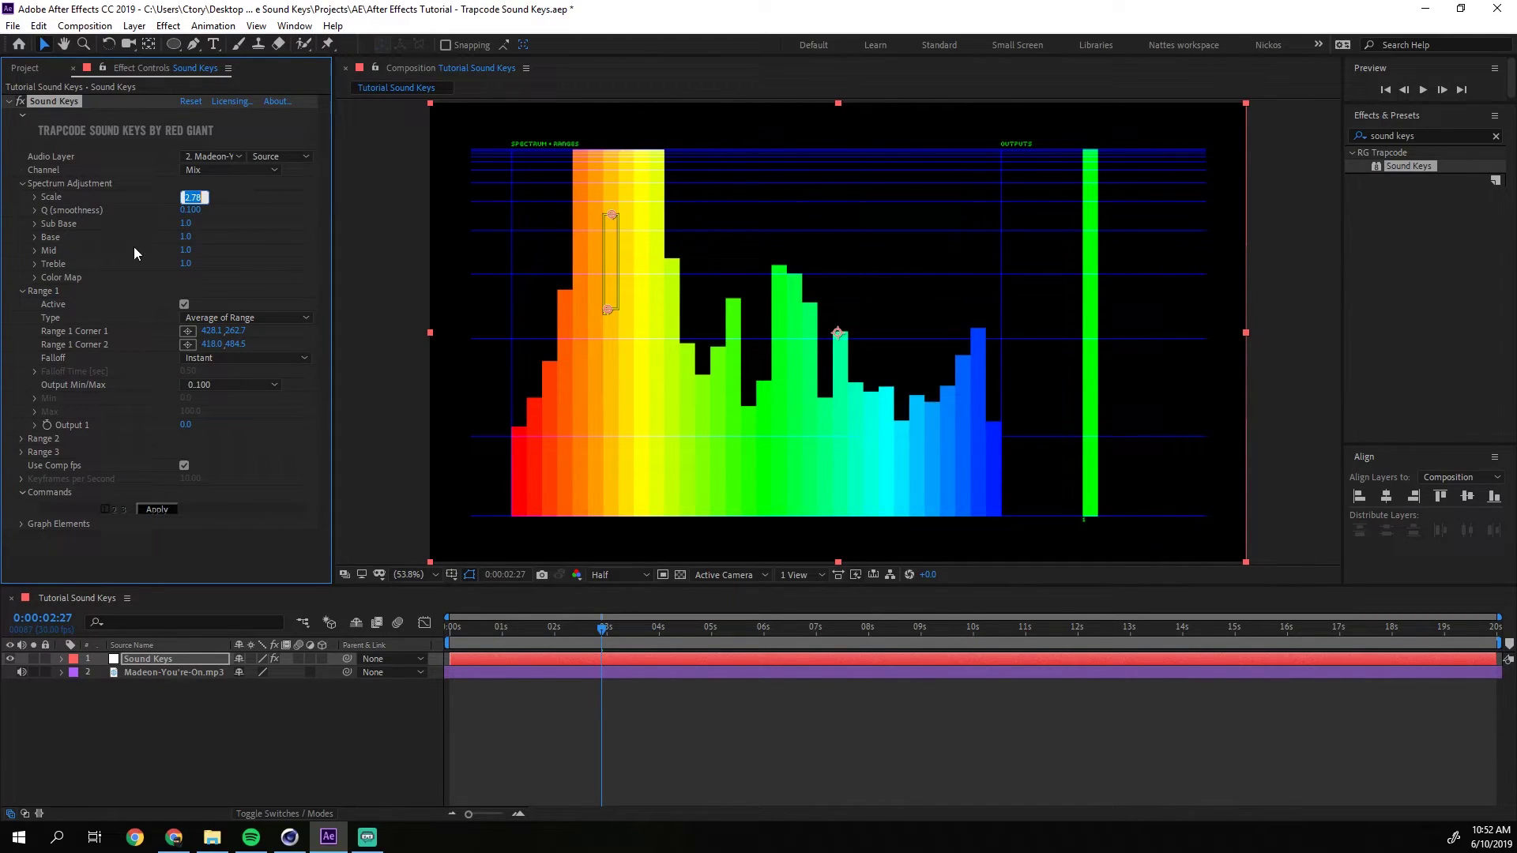
{"action": "type", "text": "1.2"}
{"action": "key", "text": "Return"}
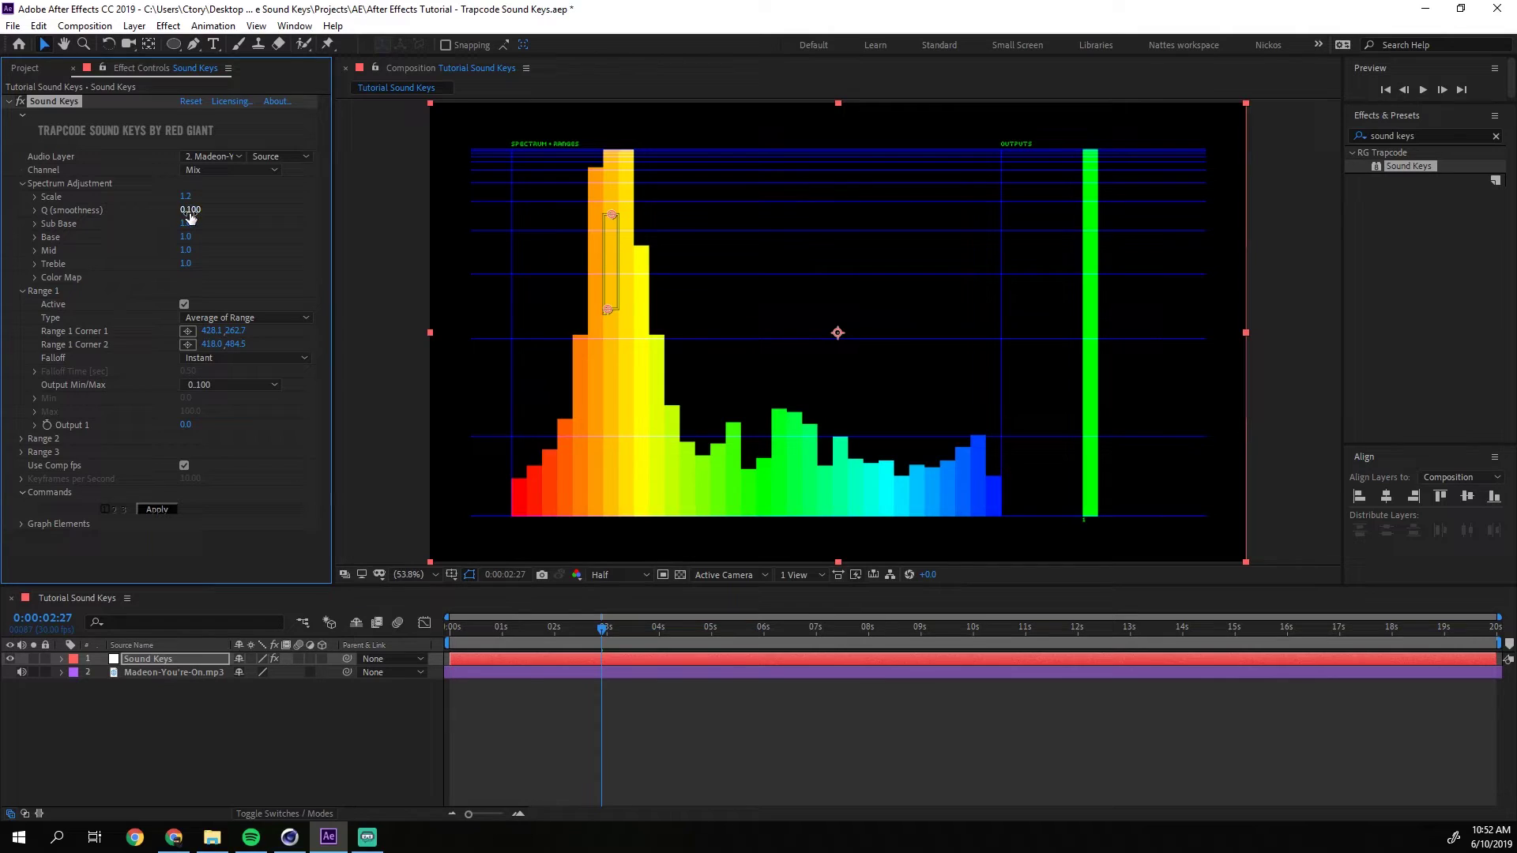
Set Q (smoothness) to 0.500 and collapse Spectrum Adjustment.
{"action": "left_click_drag", "start_coordinate": [188, 210], "coordinate": [1144, 246]}
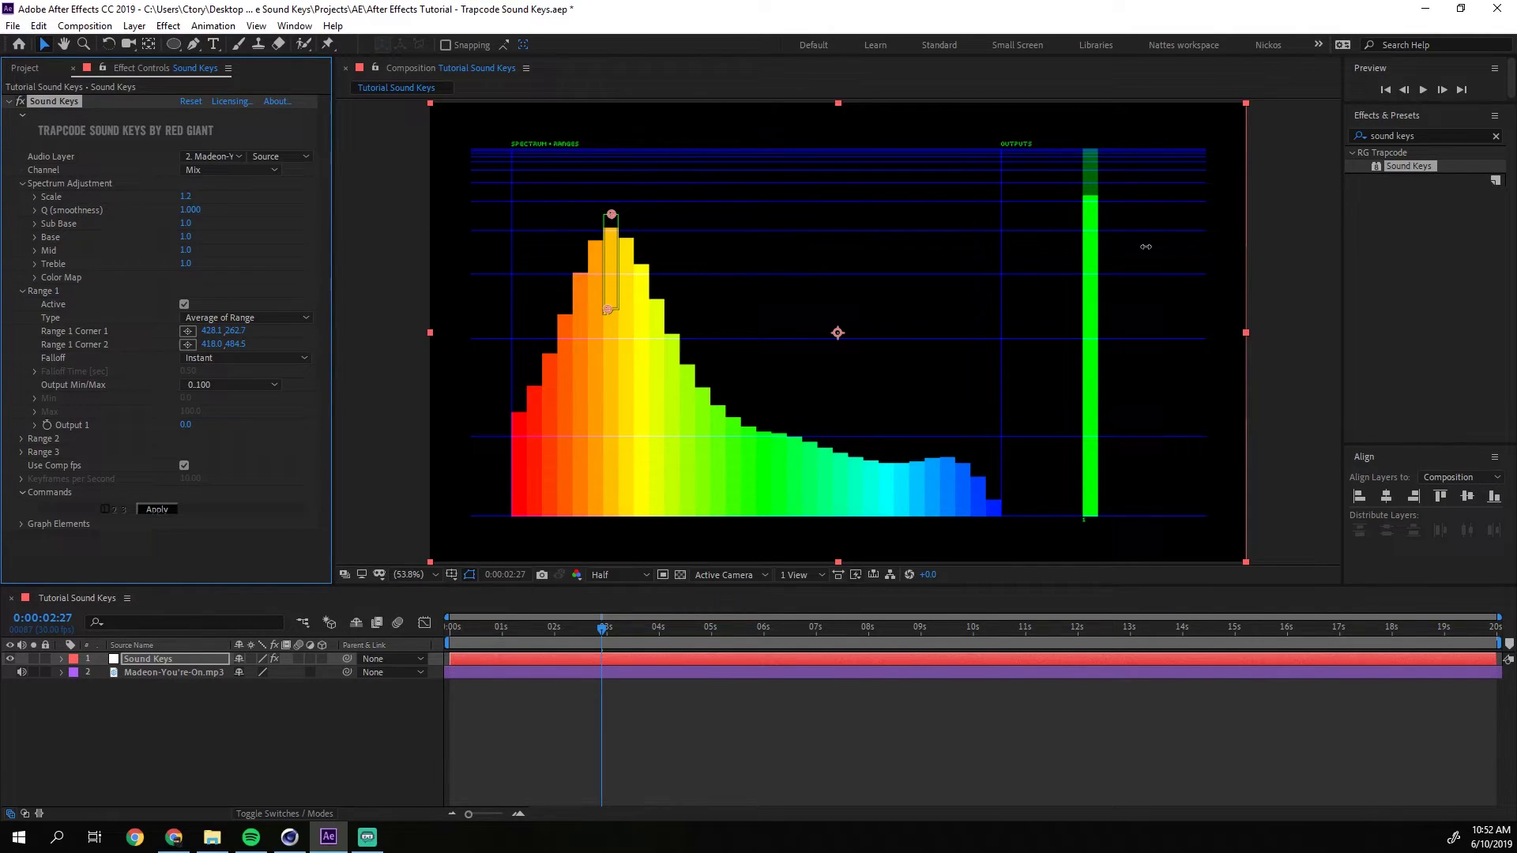
{"action": "left_click_drag", "start_coordinate": [1144, 247], "coordinate": [267, 288]}
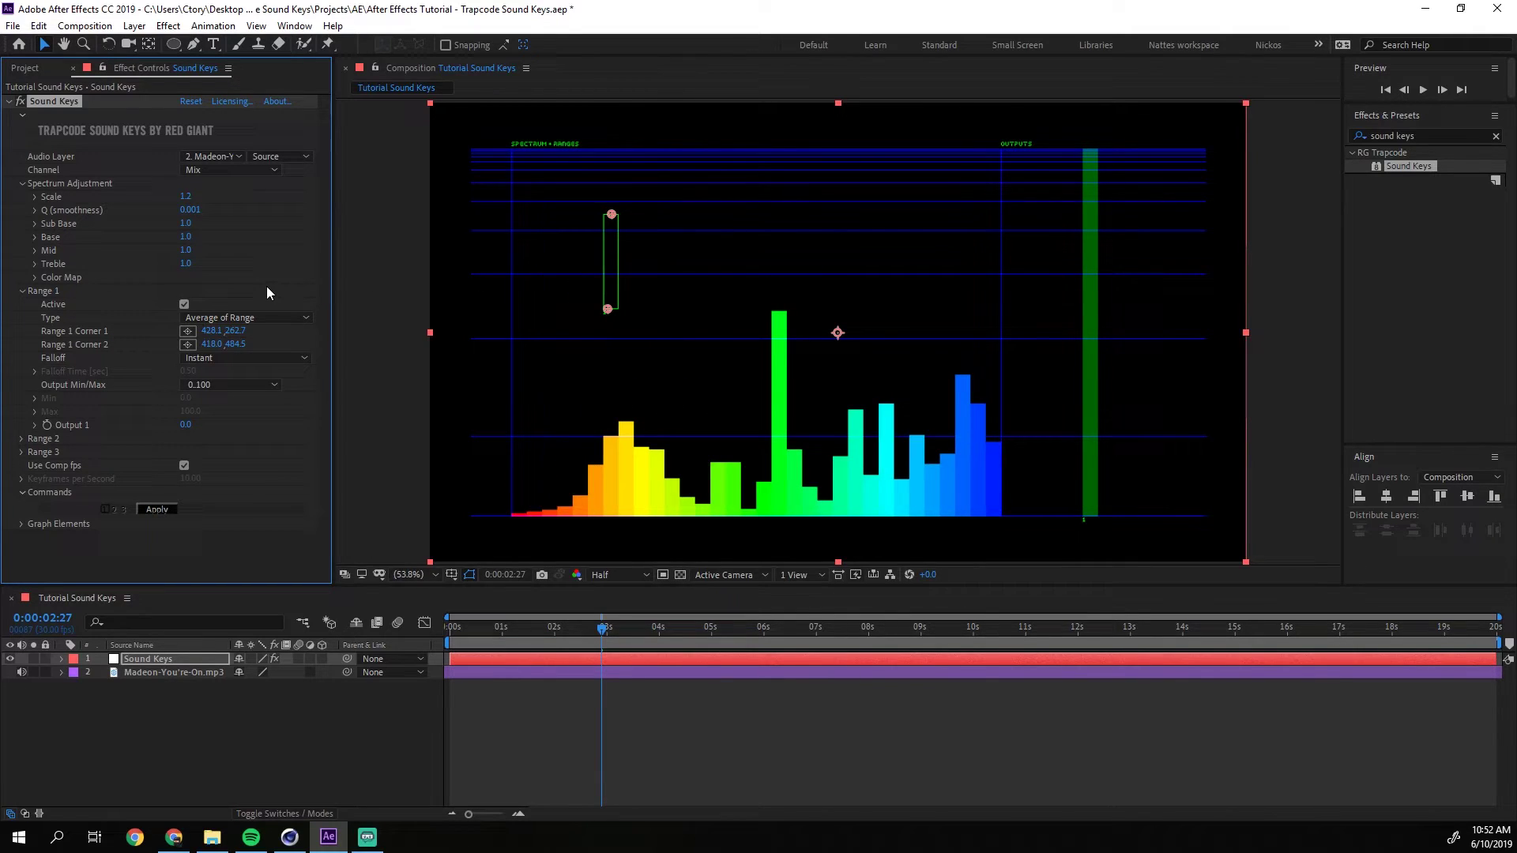
{"action": "key", "text": "ctrl+z"}
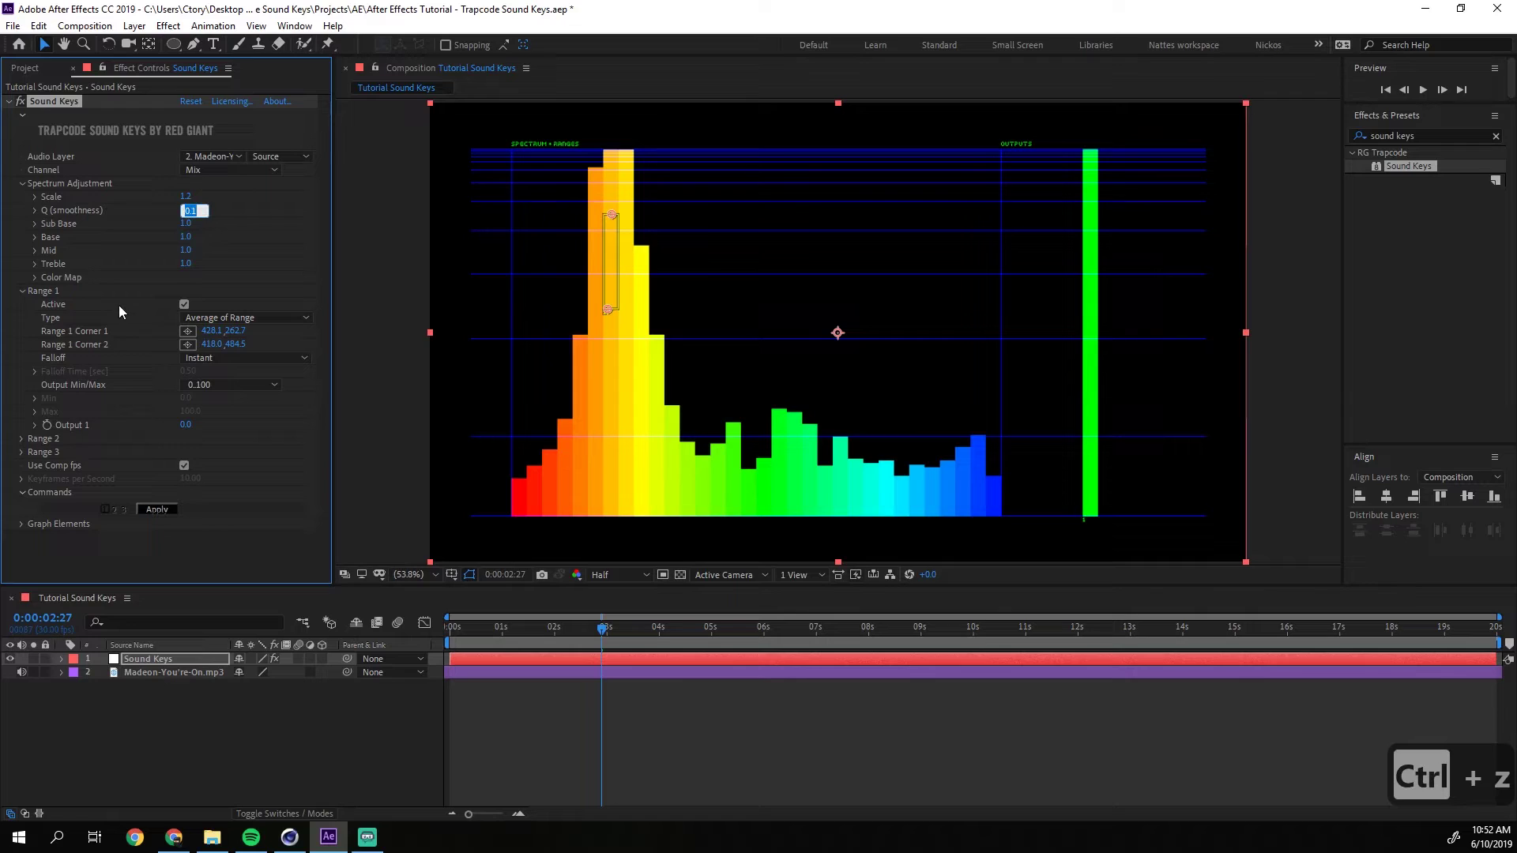
{"action": "type", "text": "0.5"}
{"action": "key", "text": "Return"}
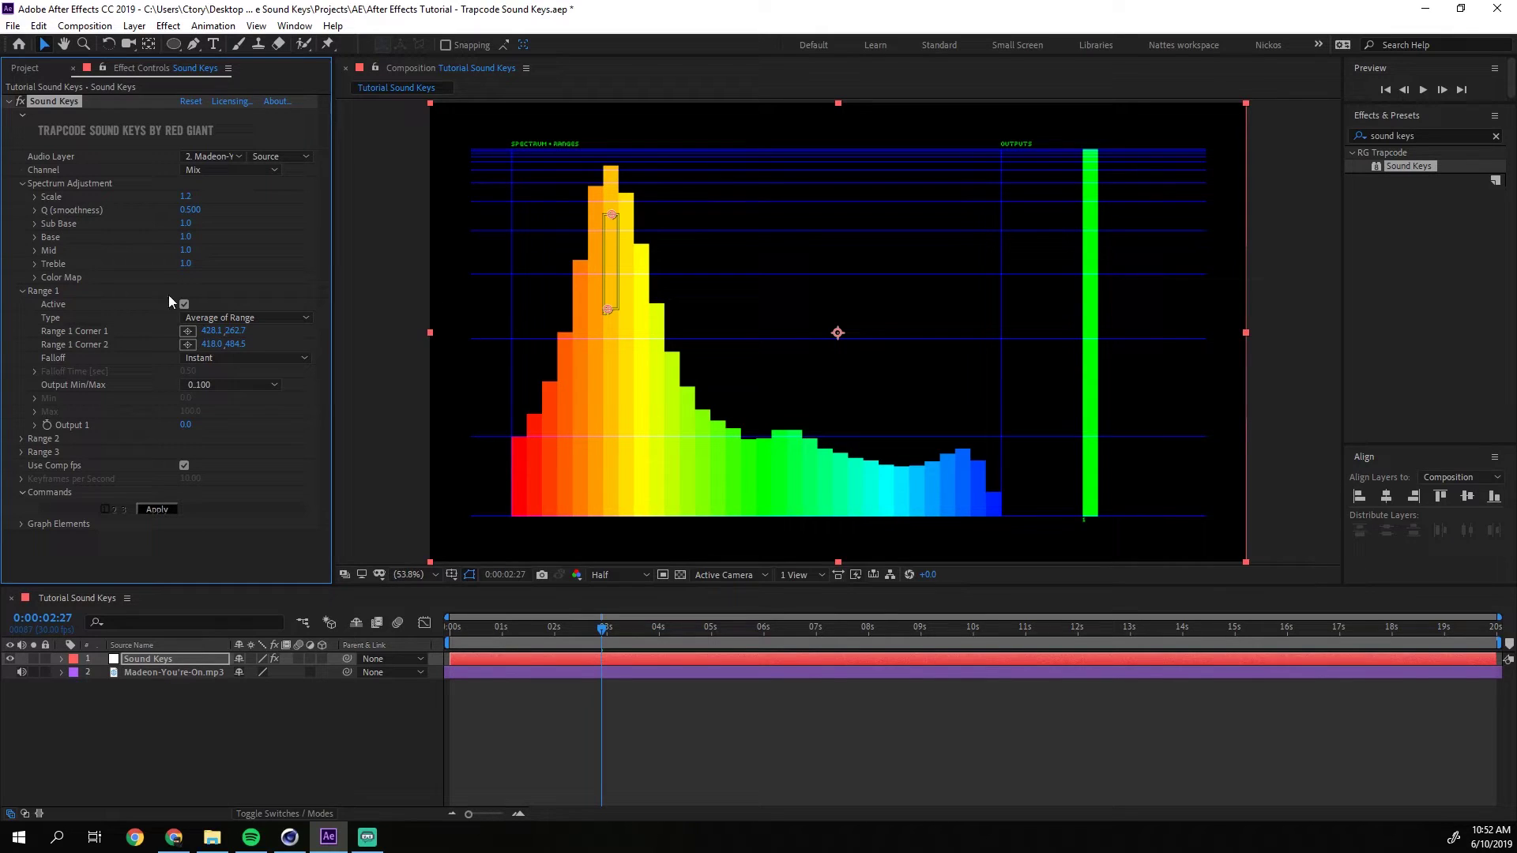
{"action": "left_click", "coordinate": [23, 184]}
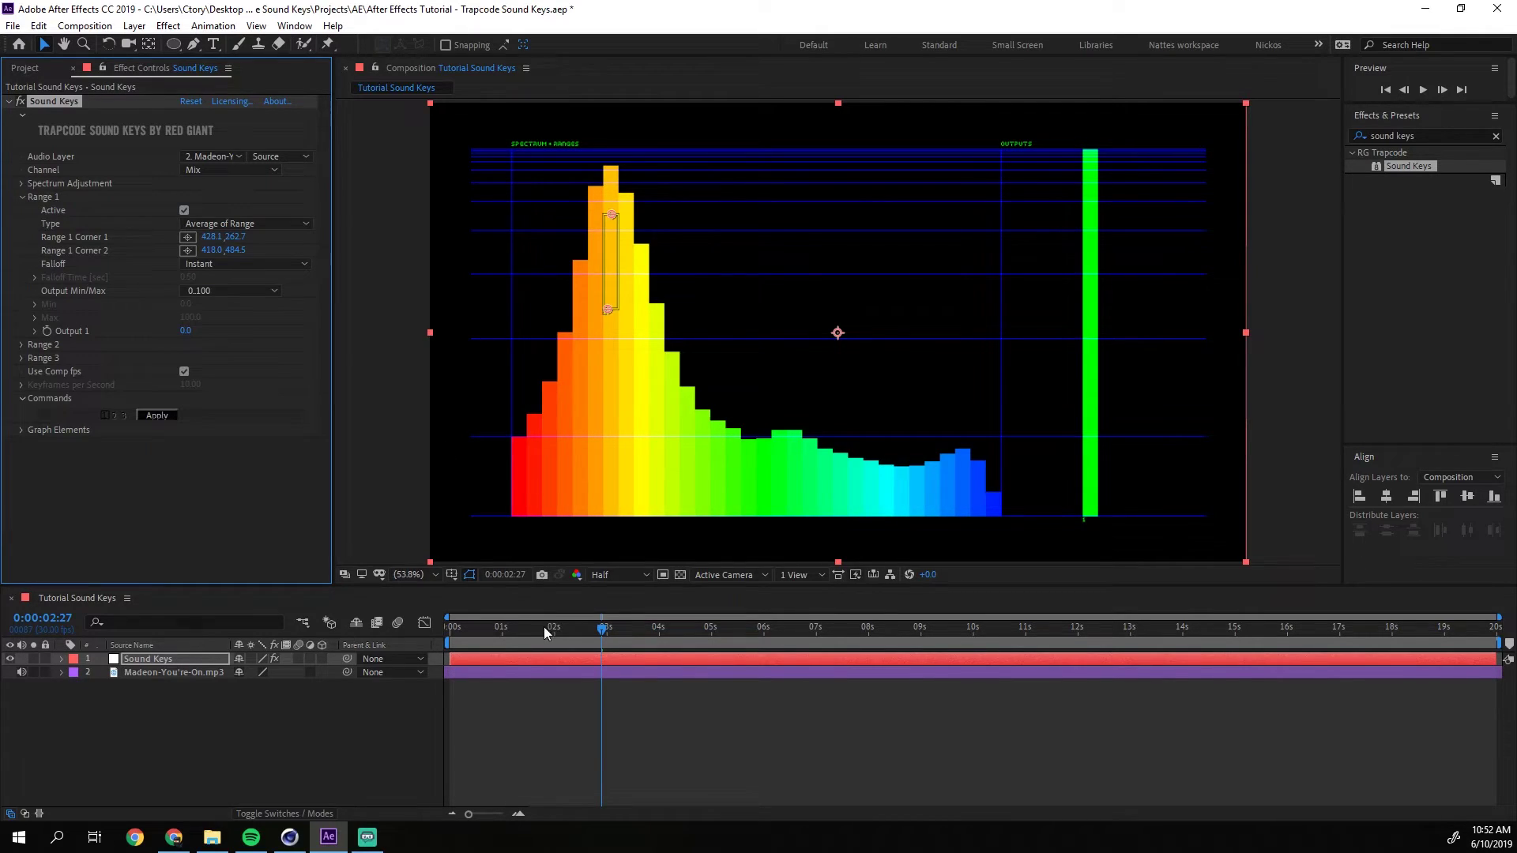
Preview to about 1:27, try moving Range 1's corners, undo both moves, and replay.
{"action": "left_click", "coordinate": [509, 629]}
{"action": "key", "text": "space"}
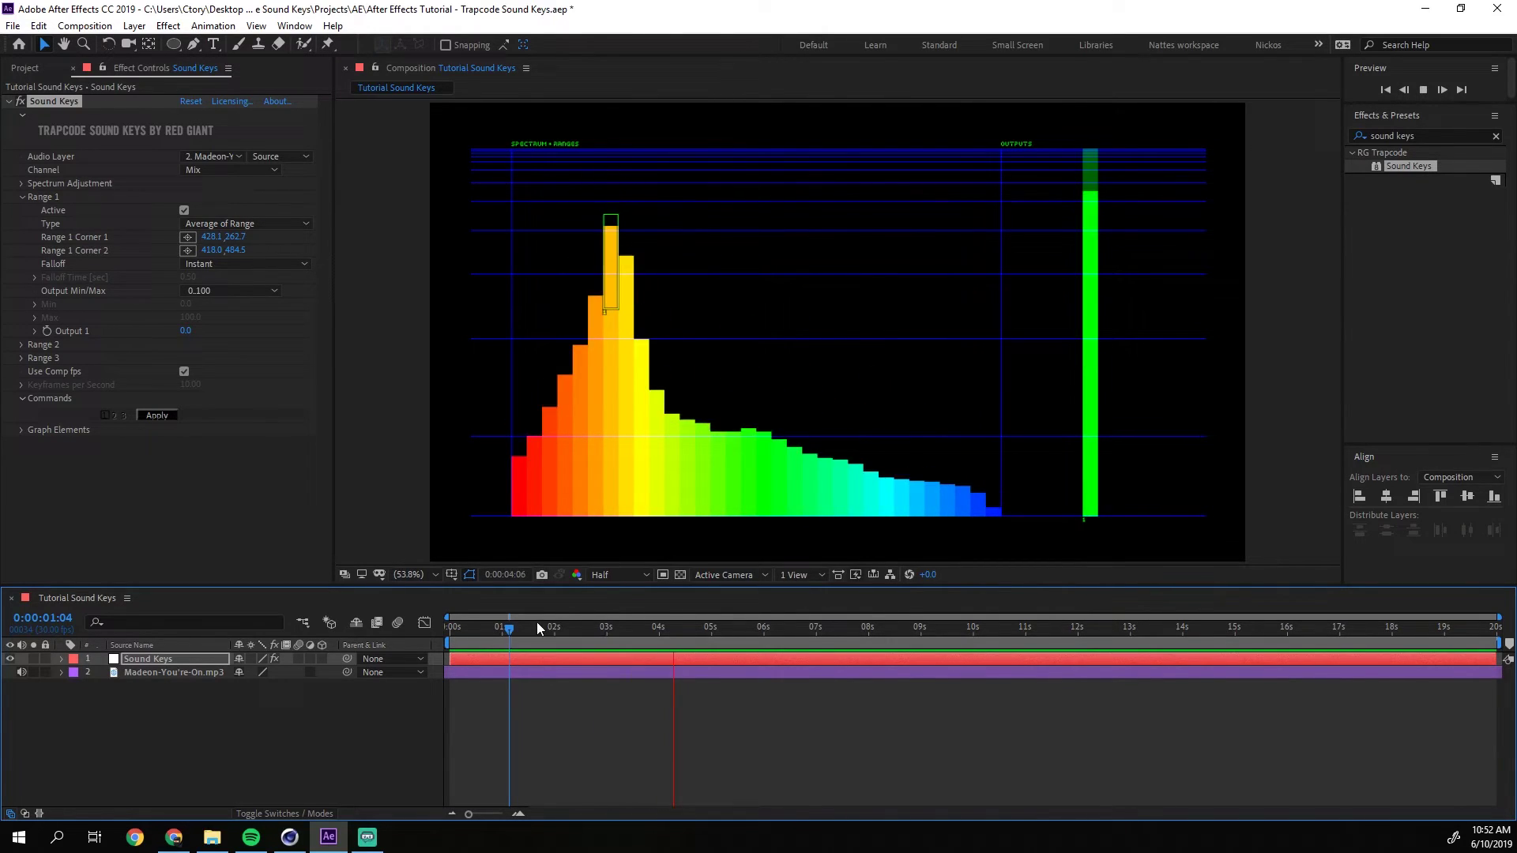
{"action": "left_click", "coordinate": [537, 624]}
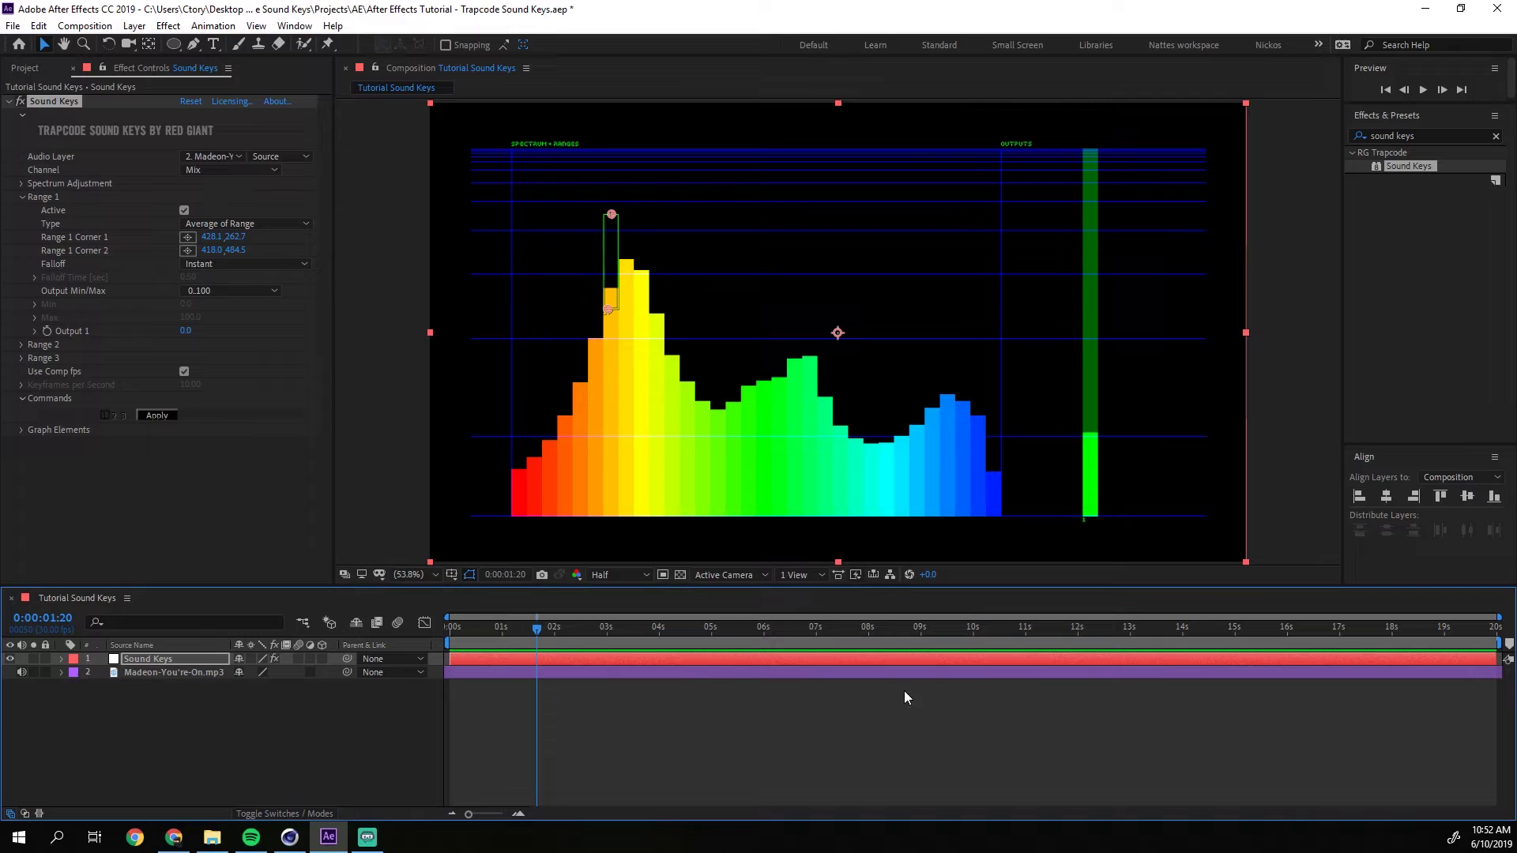
{"action": "left_click", "coordinate": [549, 640]}
{"action": "left_click_drag", "start_coordinate": [609, 308], "coordinate": [628, 292]}
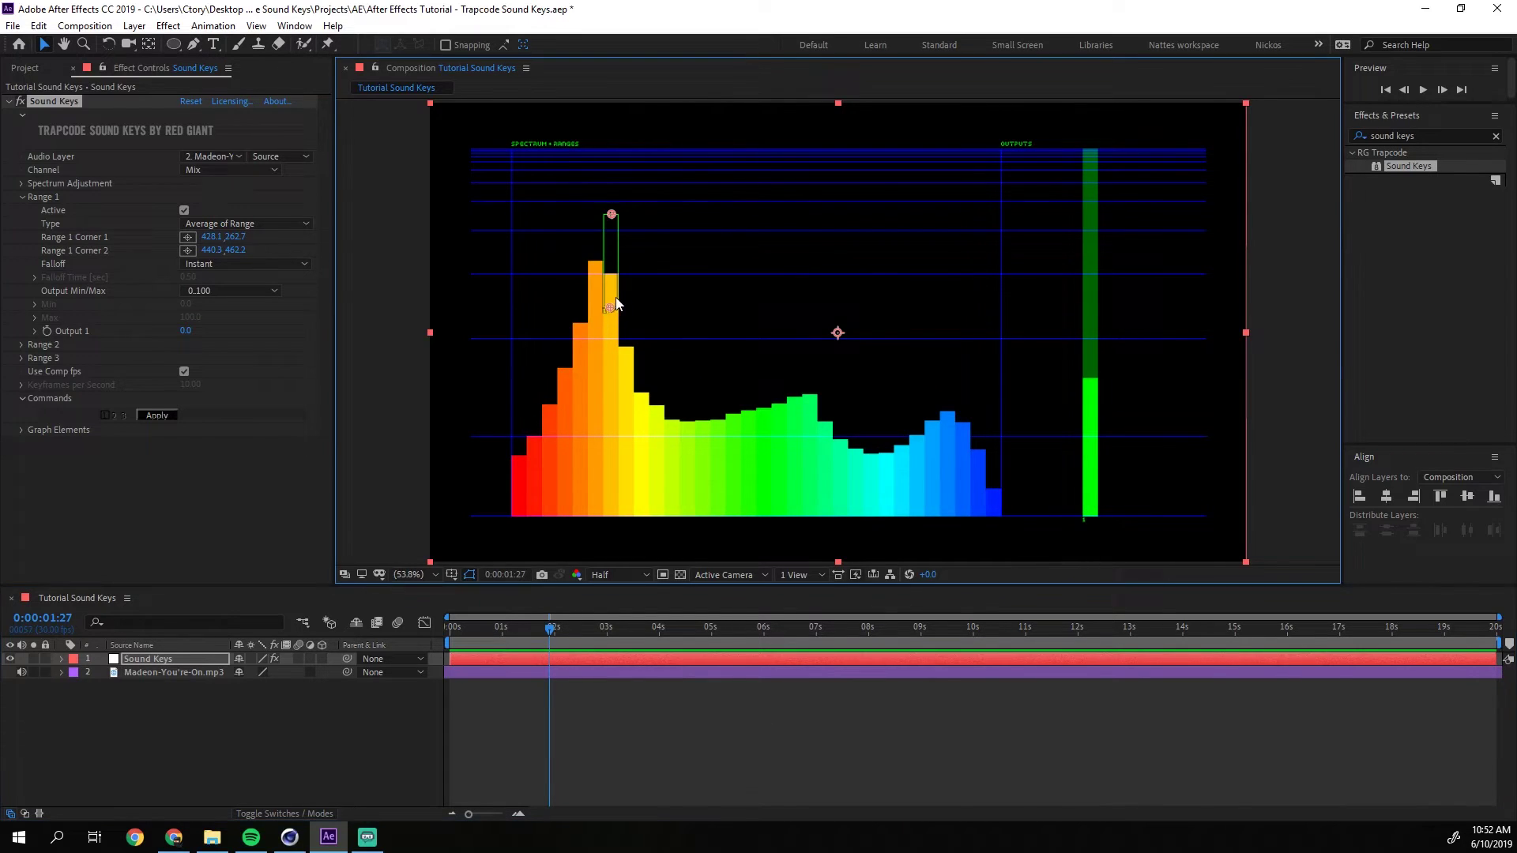
{"action": "left_click_drag", "start_coordinate": [611, 214], "coordinate": [631, 213]}
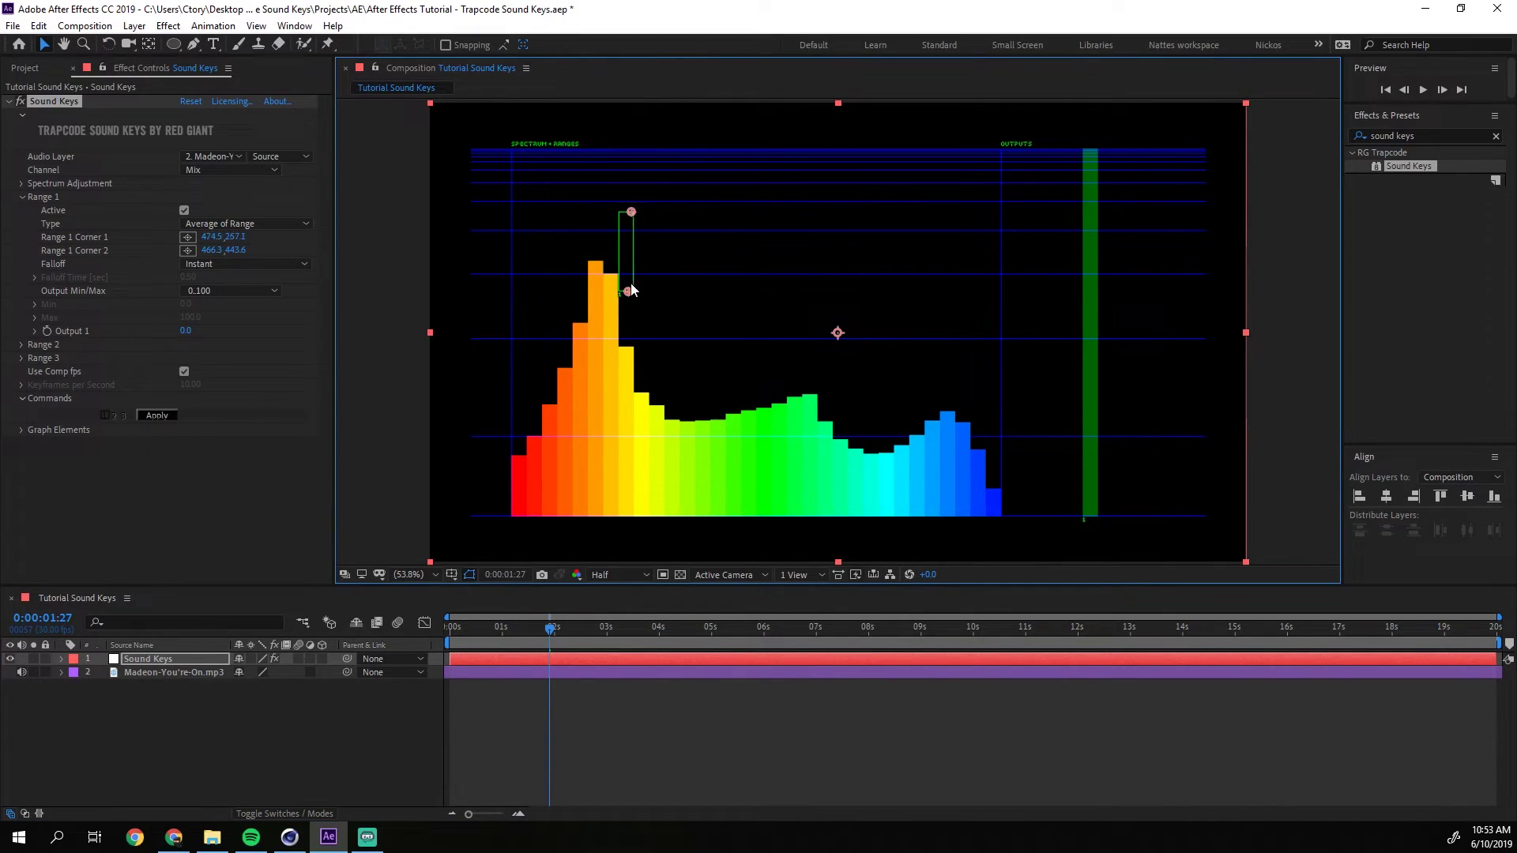
{"action": "key", "text": "ctrl+z"}
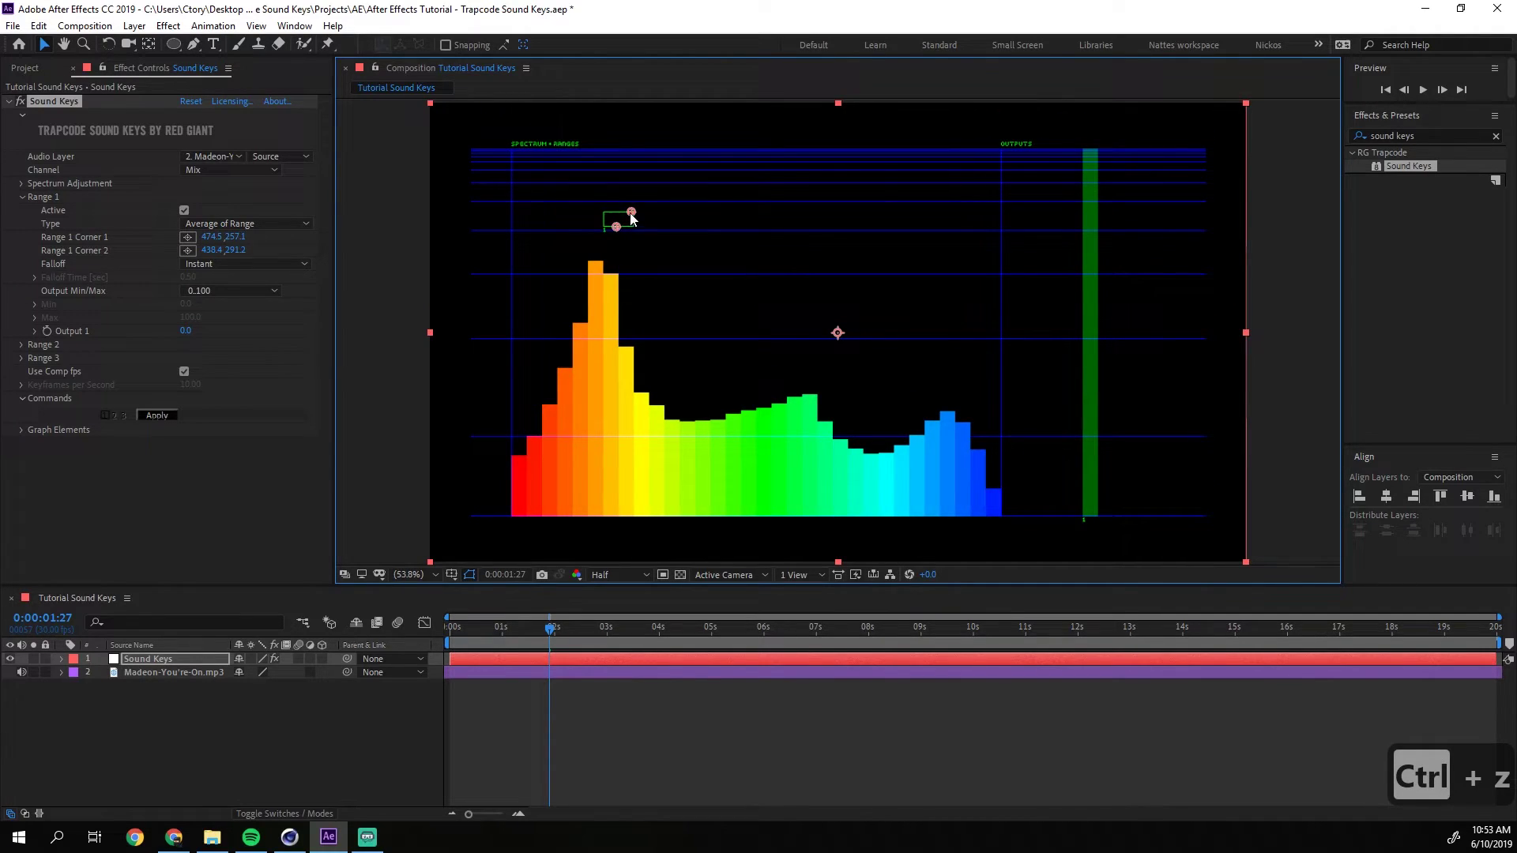
{"action": "key", "text": "ctrl+z"}
{"action": "key", "text": "Home"}
{"action": "key", "text": "space"}
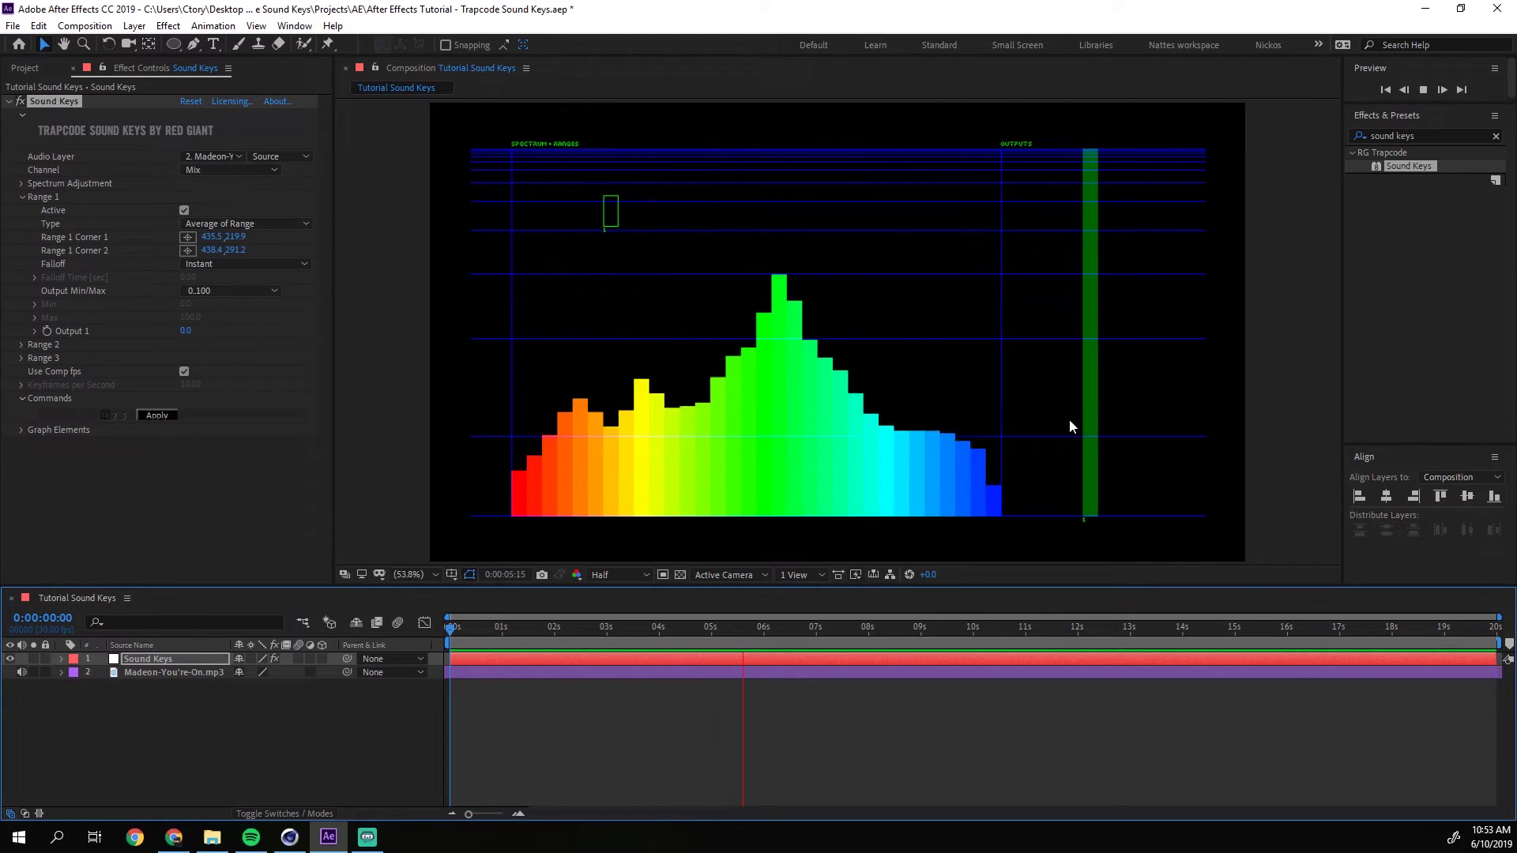
{"action": "left_click", "coordinate": [703, 626]}
Move the Range 1 box up and right onto the peak, previewing and refining its corners.
{"action": "left_click_drag", "start_coordinate": [620, 227], "coordinate": [629, 188]}
{"action": "left_click", "coordinate": [576, 627]}
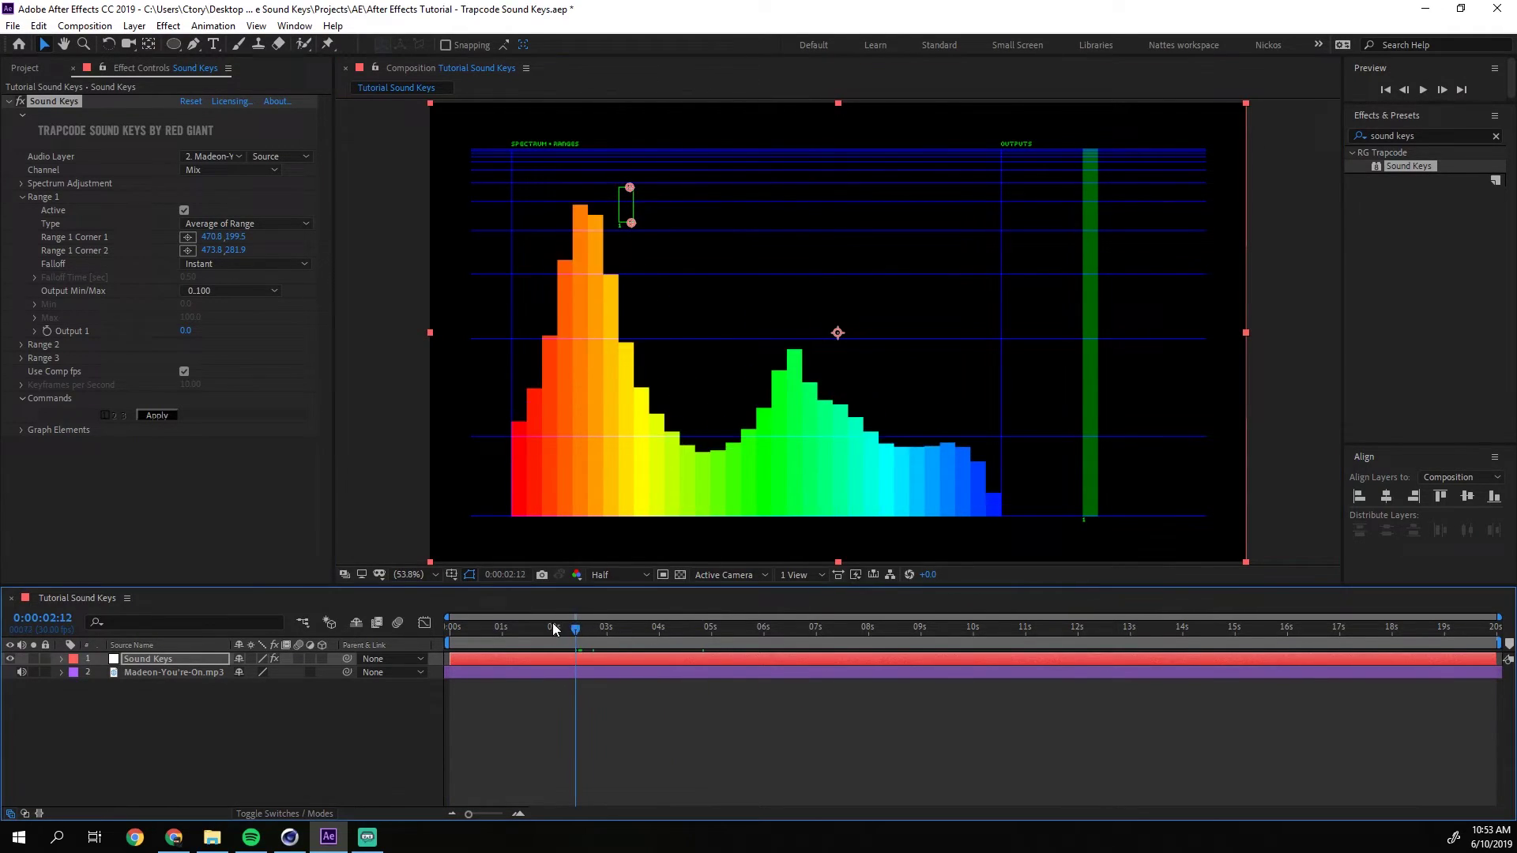
{"action": "key", "text": "space"}
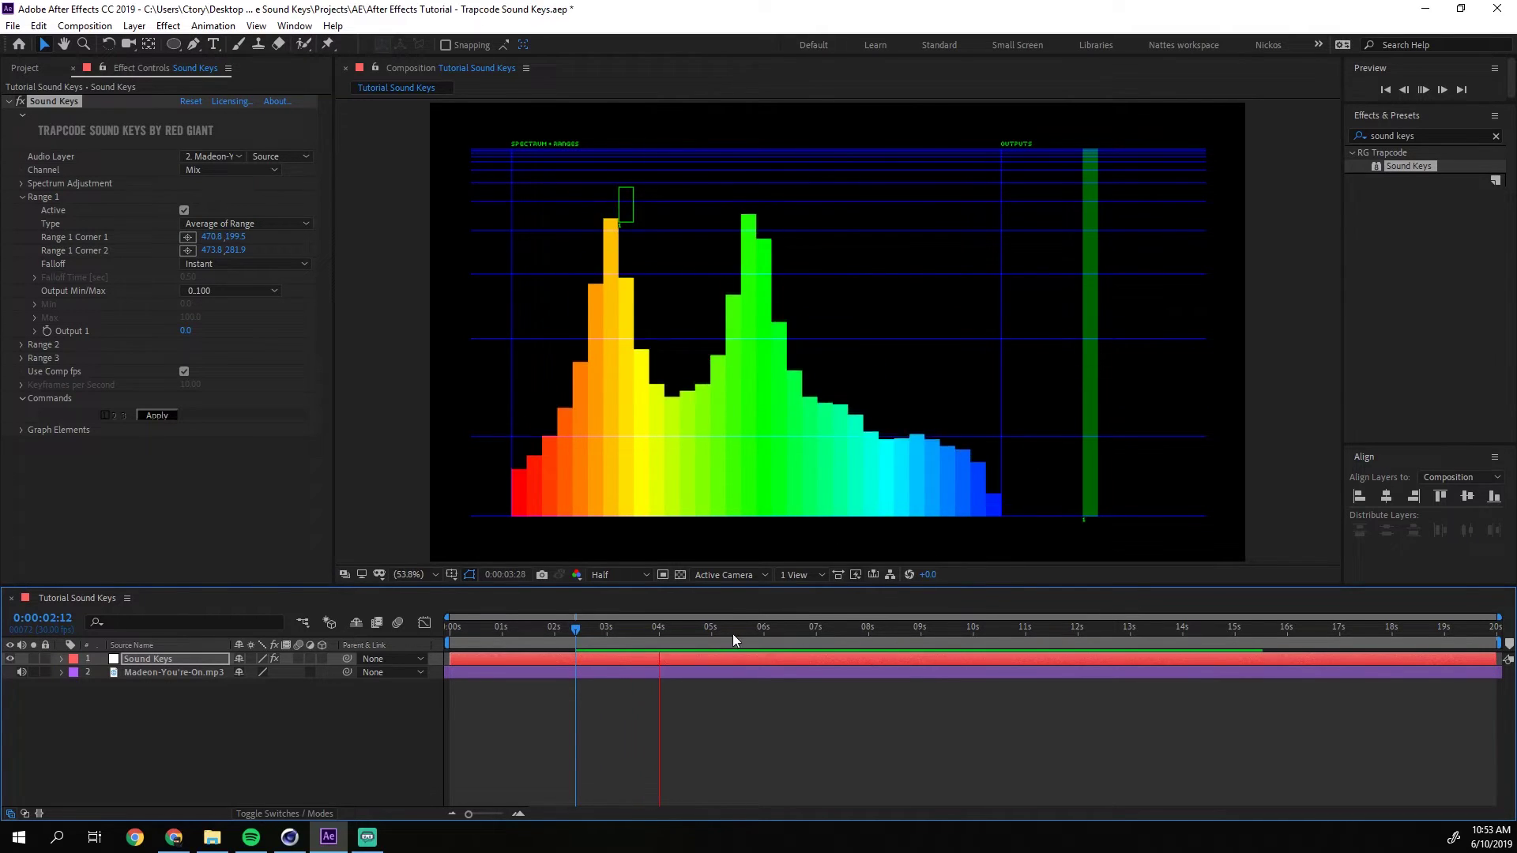
{"action": "left_click", "coordinate": [620, 575]}
{"action": "left_click", "coordinate": [548, 627]}
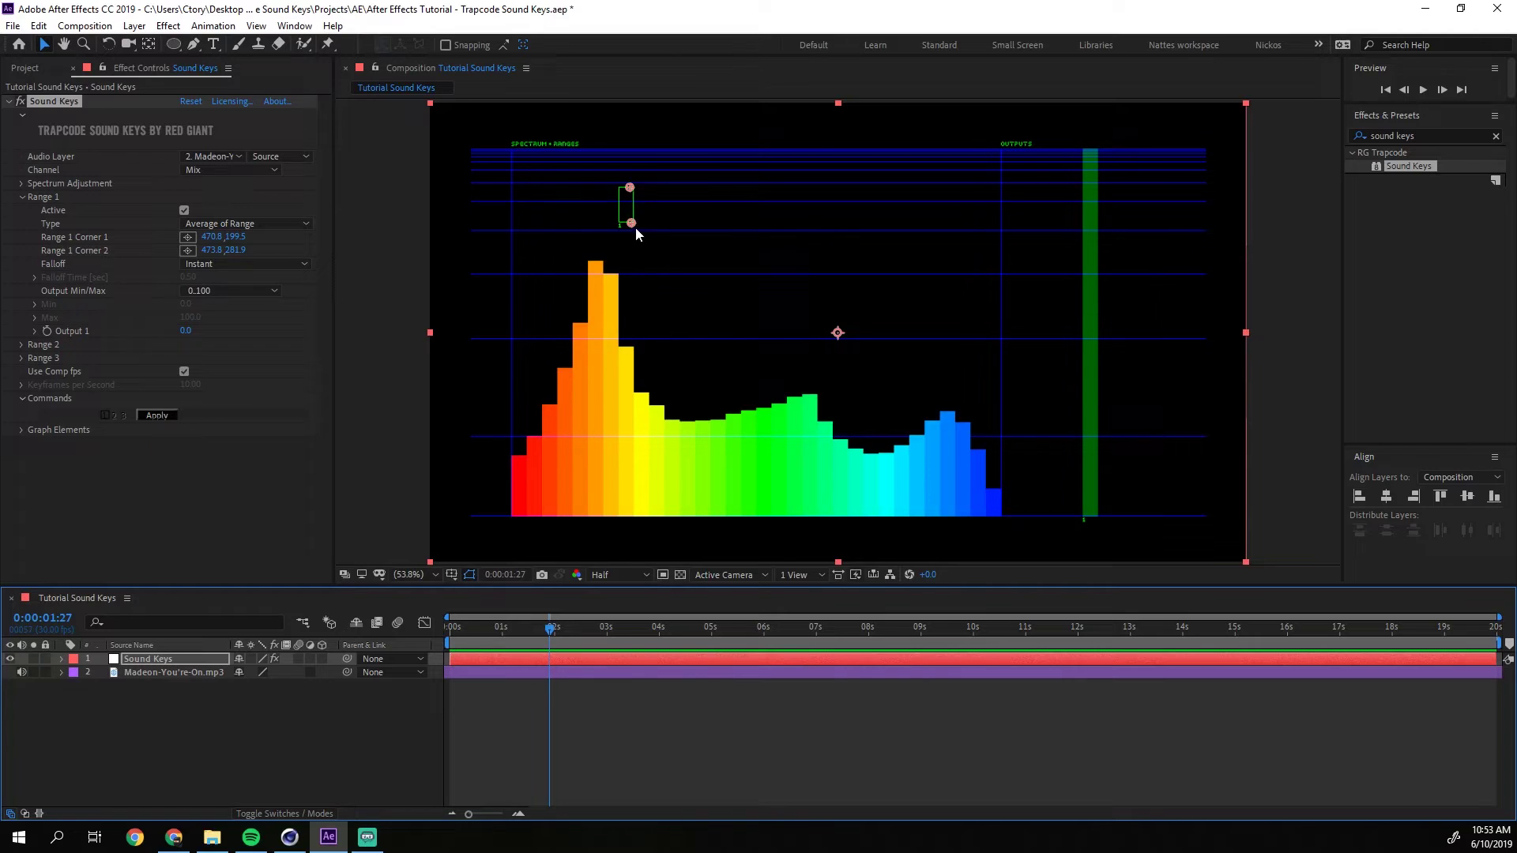
{"action": "left_click_drag", "start_coordinate": [636, 228], "coordinate": [629, 196]}
{"action": "left_click", "coordinate": [456, 627]}
{"action": "key", "text": "space"}
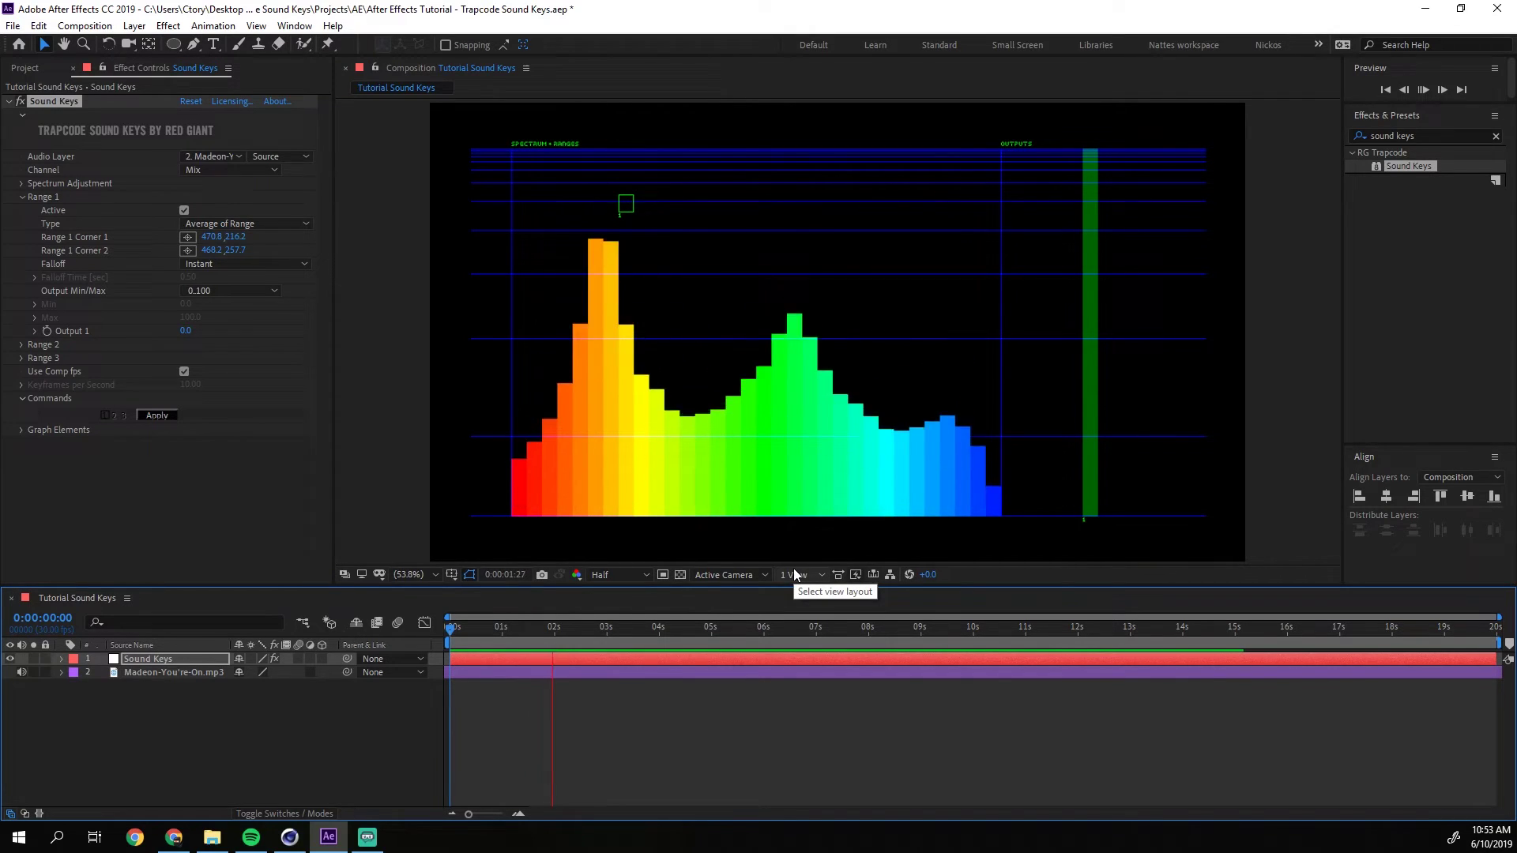
{"action": "key", "text": "space"}
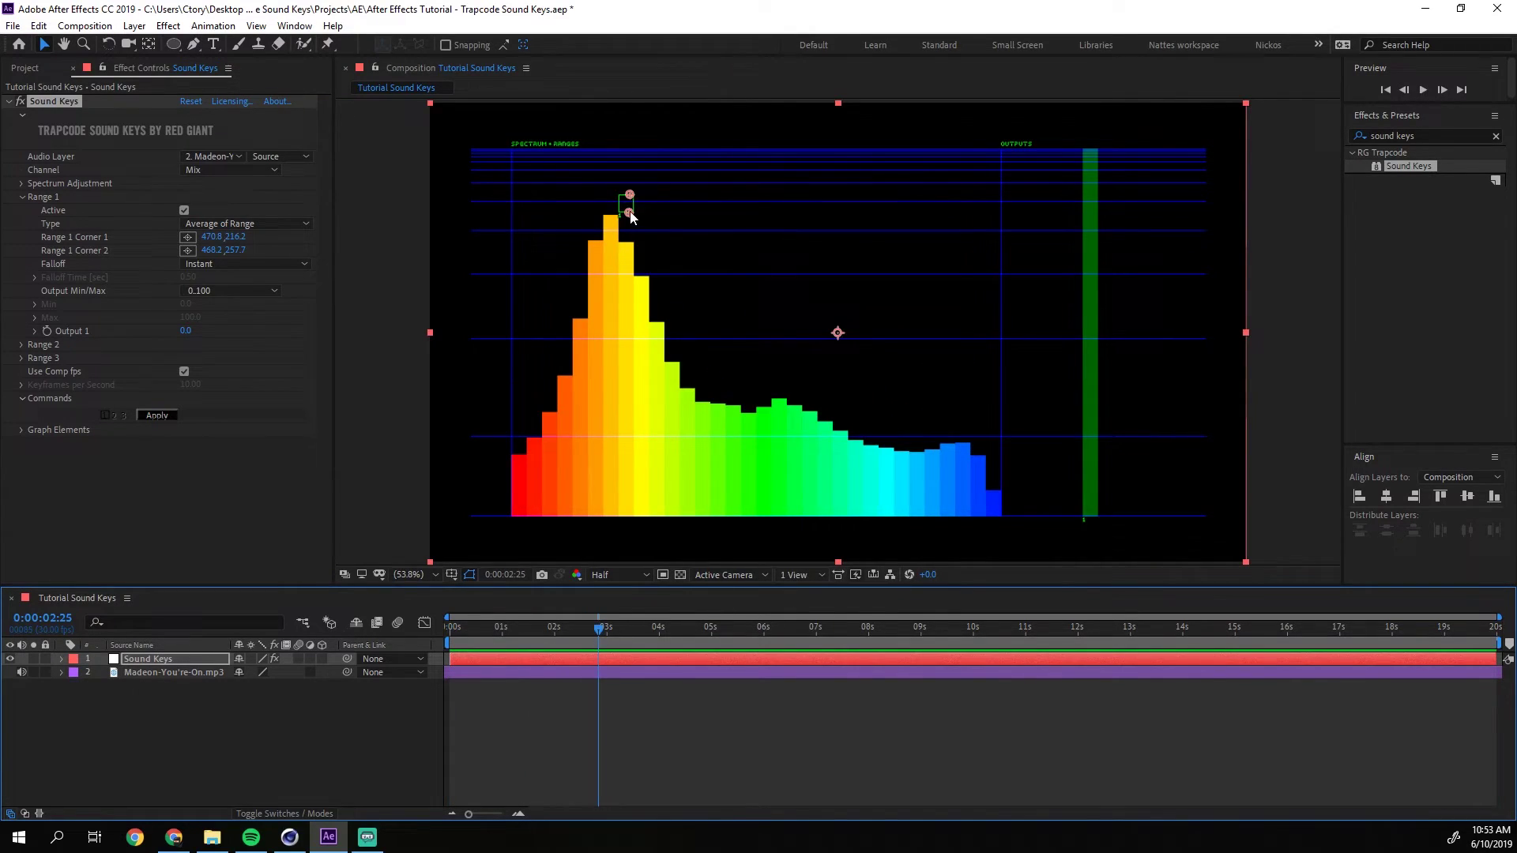
{"action": "mouse_move", "coordinate": [630, 215]}
{"action": "left_mouse_down"}
{"action": "mouse_move", "coordinate": [629, 228]}
{"action": "mouse_move", "coordinate": [632, 209]}
{"action": "left_mouse_up"}
{"action": "key", "text": "ctrl+z"}
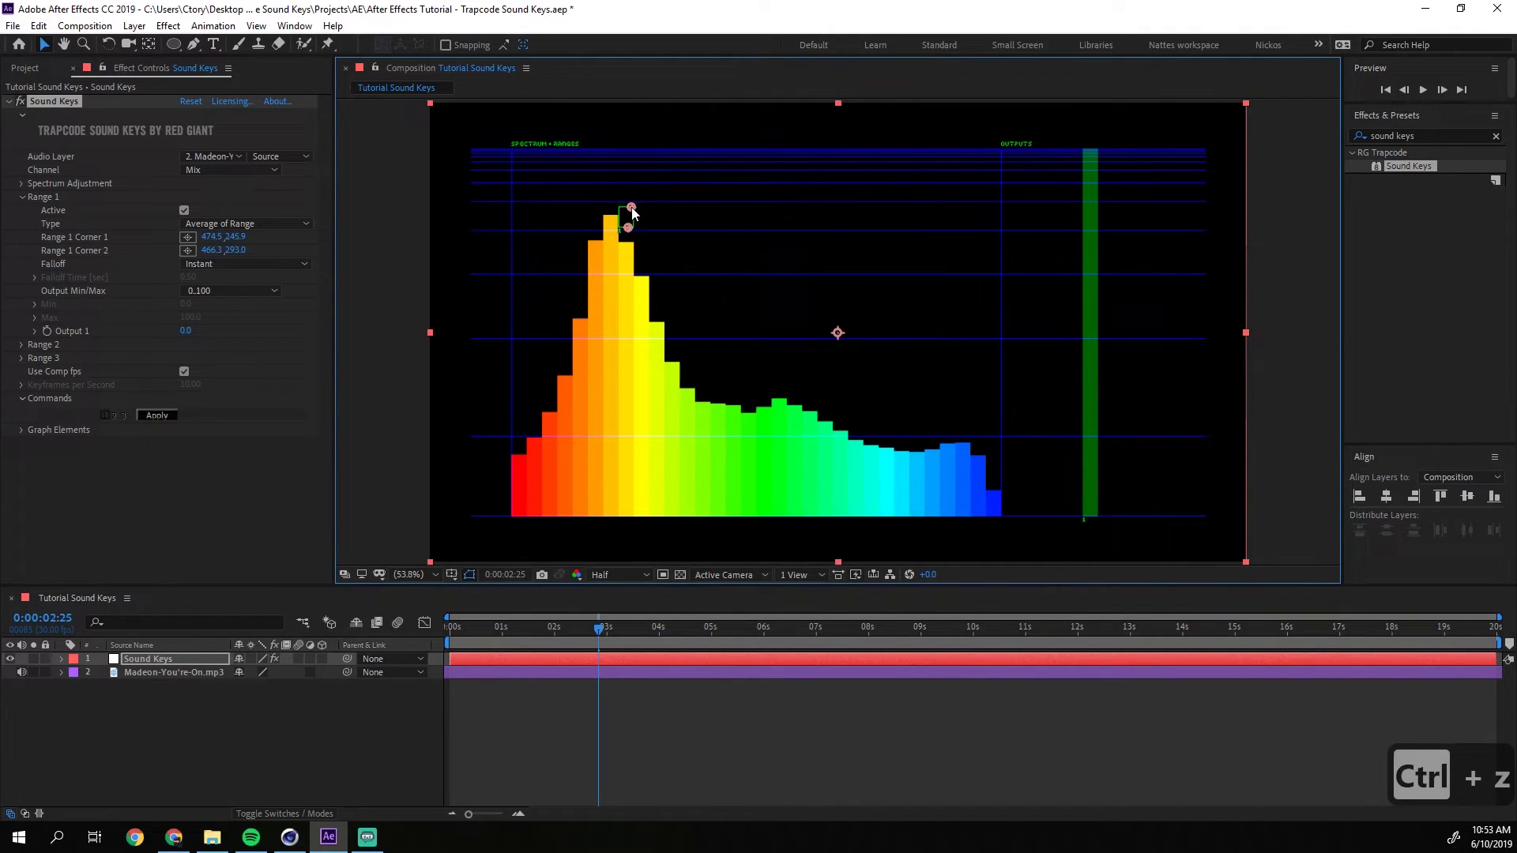
Stretch Range 1's lower corner down to corners 502.4,402.1 and 486.8,426.9, previewing to check.
{"action": "left_click", "coordinate": [472, 632]}
{"action": "key", "text": "space"}
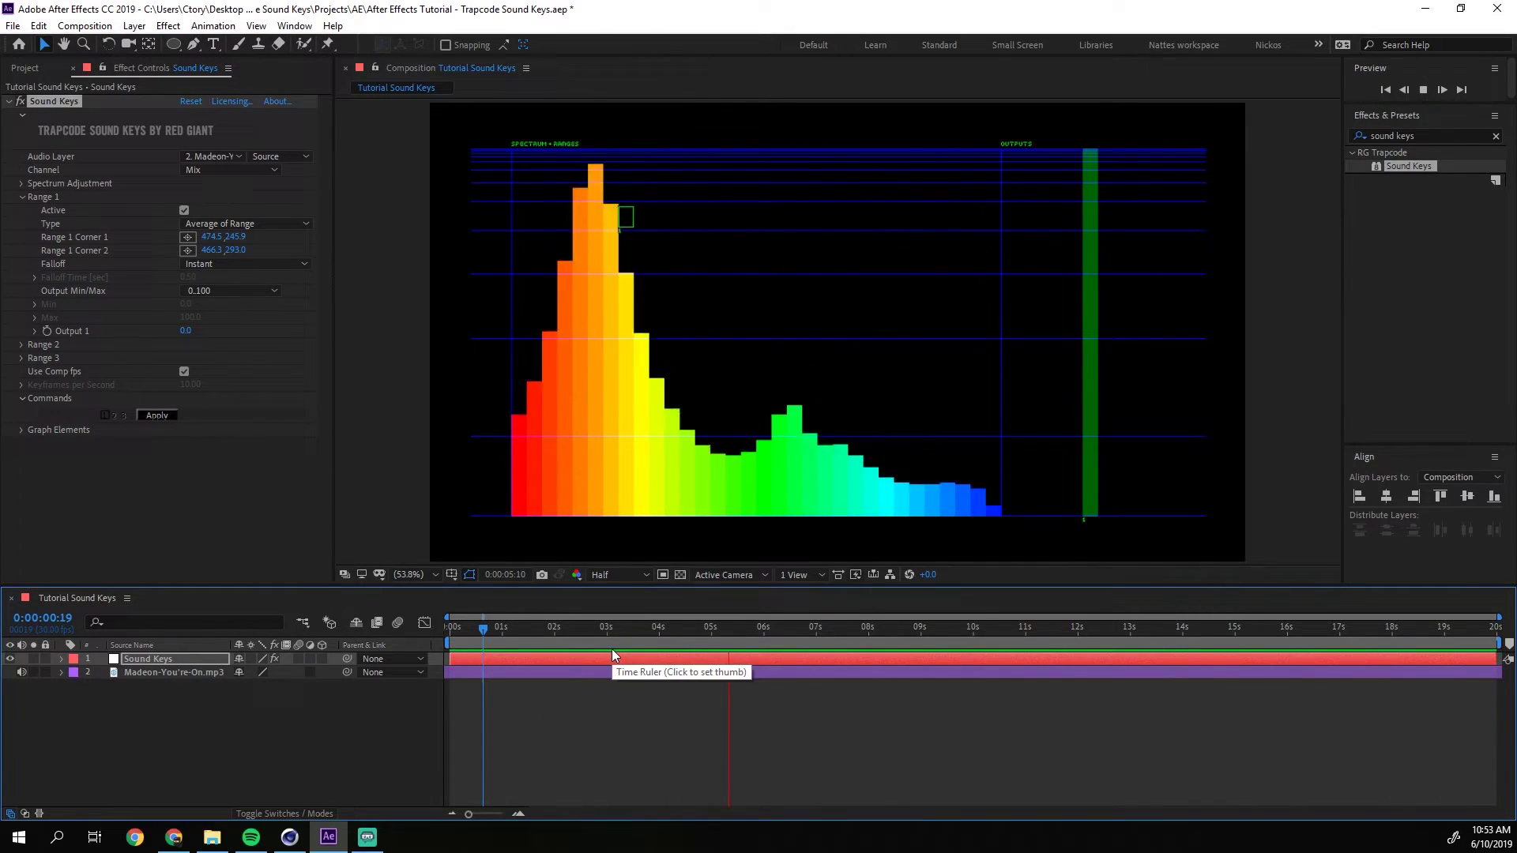
{"action": "left_click", "coordinate": [576, 640]}
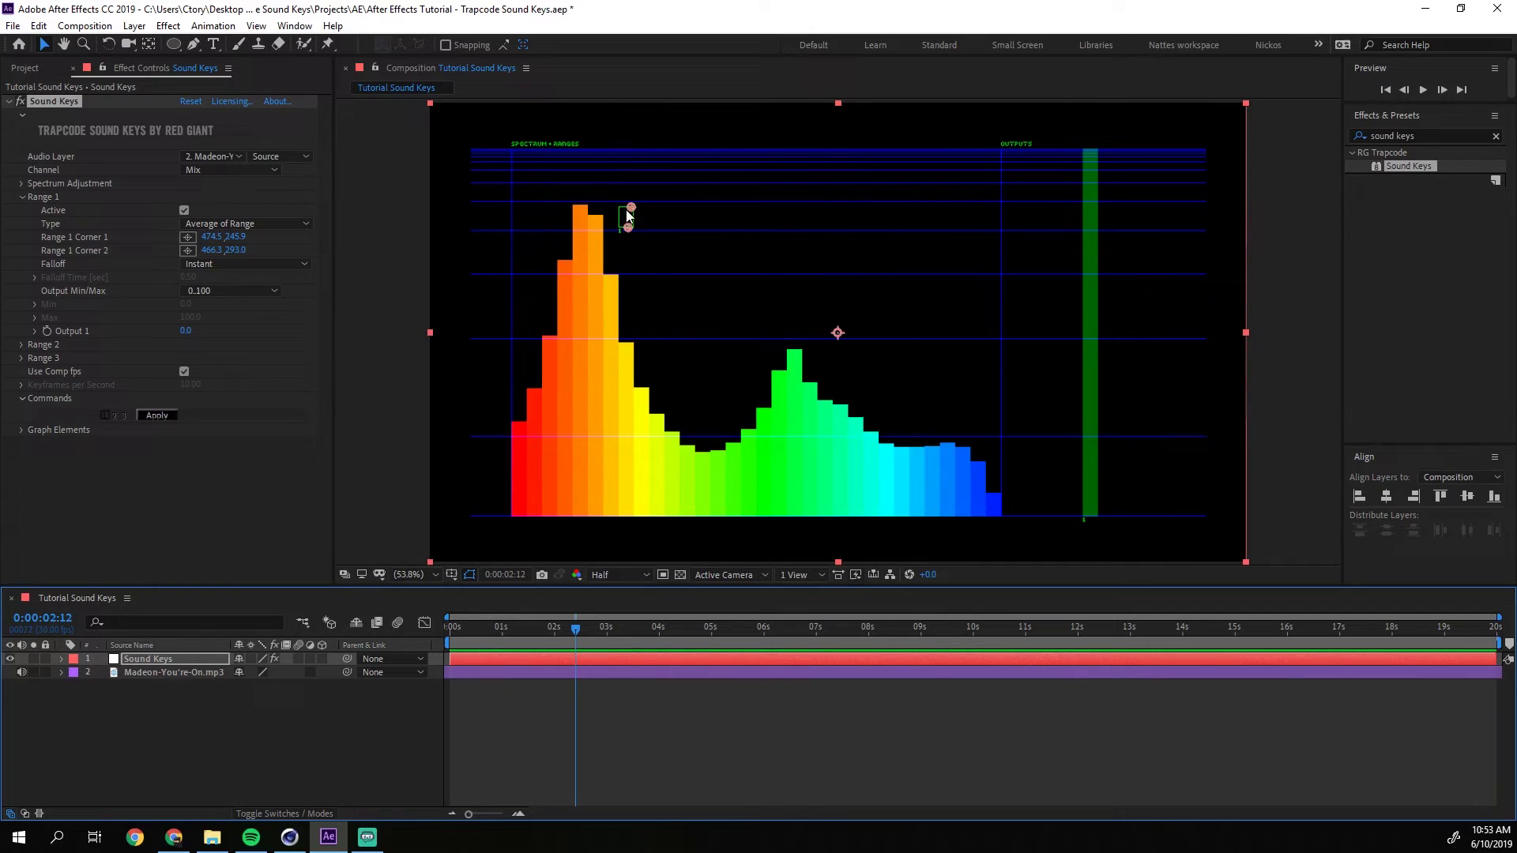
{"action": "mouse_move", "coordinate": [634, 233]}
{"action": "left_mouse_down"}
{"action": "mouse_move", "coordinate": [641, 270]}
{"action": "mouse_move", "coordinate": [642, 242]}
{"action": "left_mouse_up"}
{"action": "left_click_drag", "start_coordinate": [490, 632], "coordinate": [442, 634]}
{"action": "key", "text": "space"}
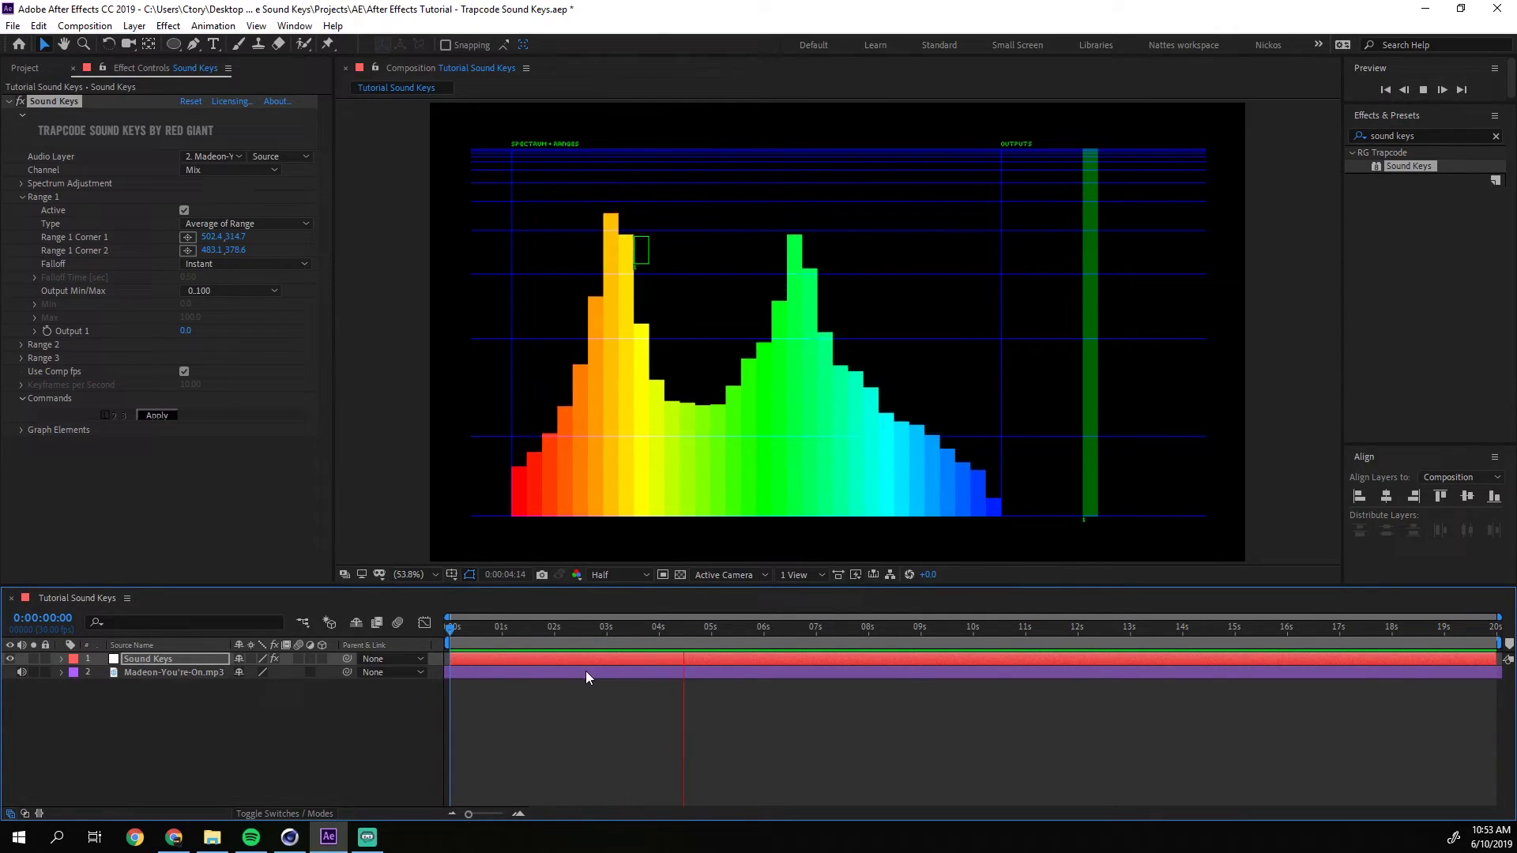
{"action": "left_click", "coordinate": [577, 632]}
{"action": "mouse_move", "coordinate": [637, 265]}
{"action": "left_mouse_down"}
{"action": "mouse_move", "coordinate": [639, 286]}
{"action": "mouse_move", "coordinate": [644, 275]}
{"action": "left_mouse_up"}
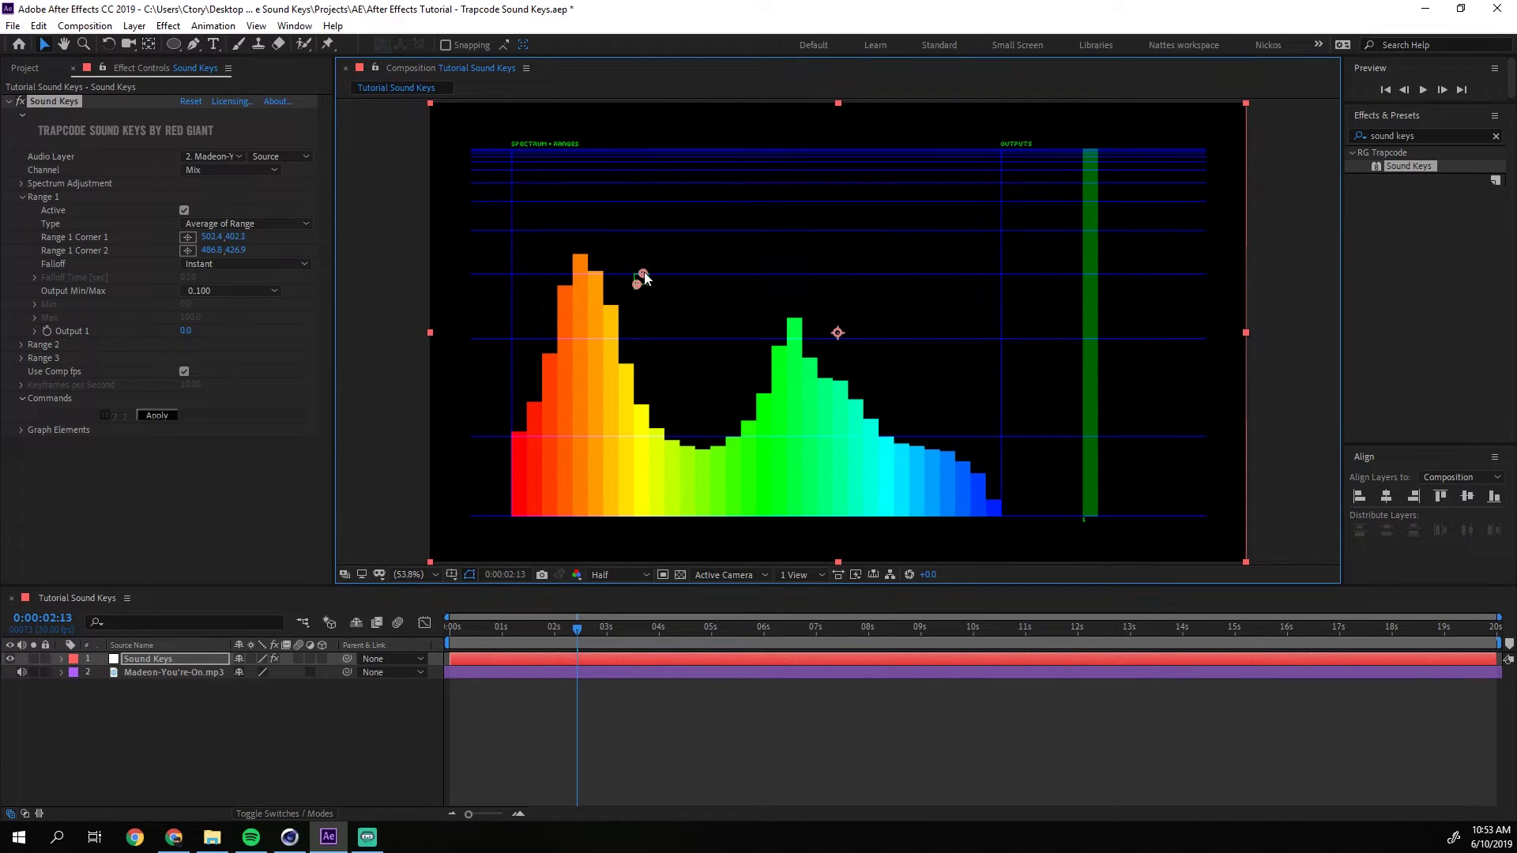
{"action": "left_click", "coordinate": [493, 632]}
{"action": "key", "text": "space"}
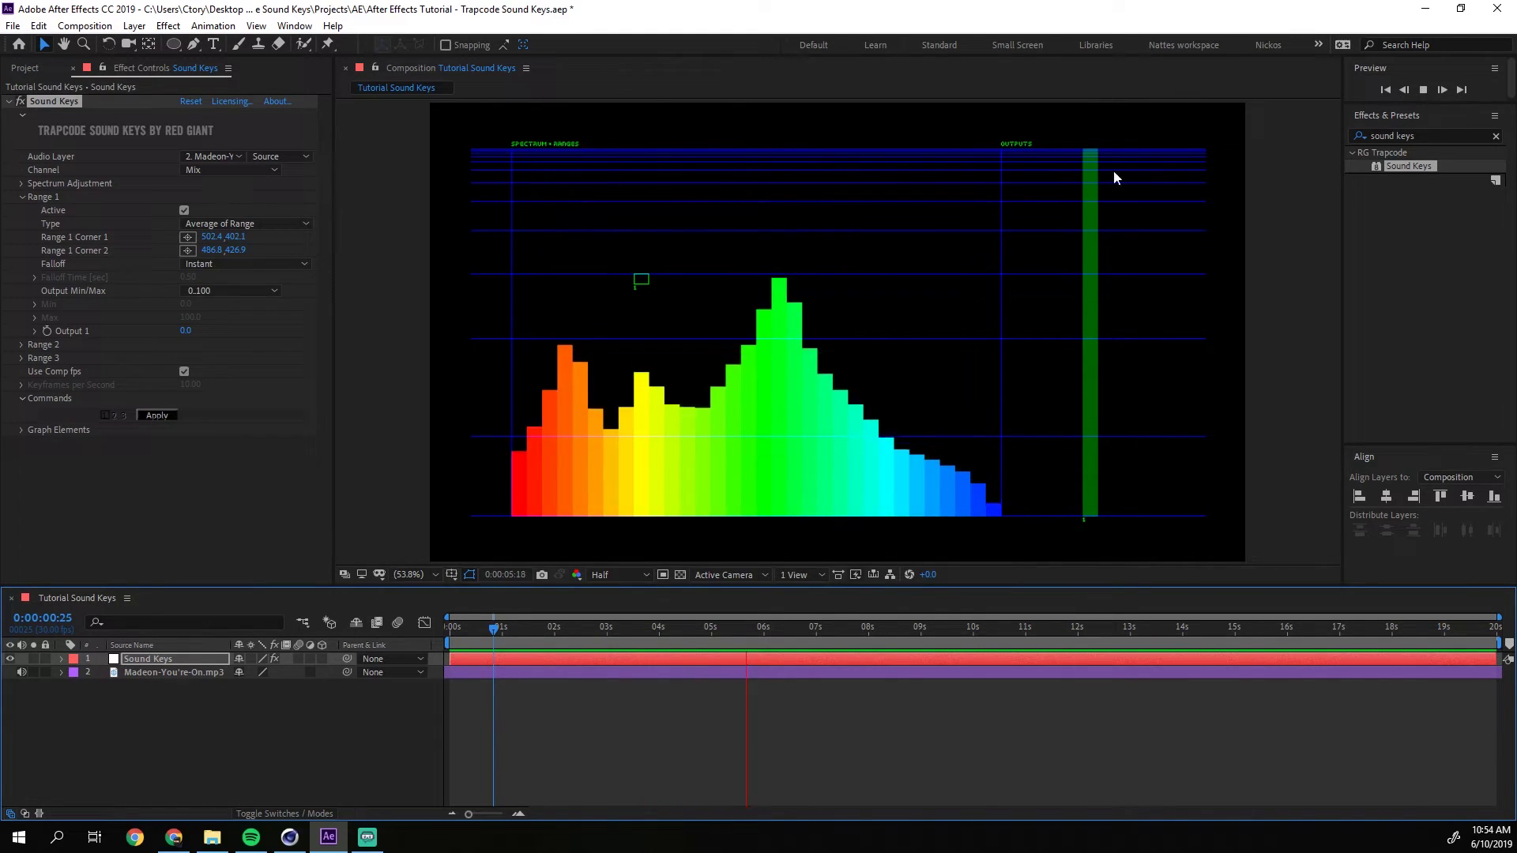
{"action": "left_click", "coordinate": [567, 632]}
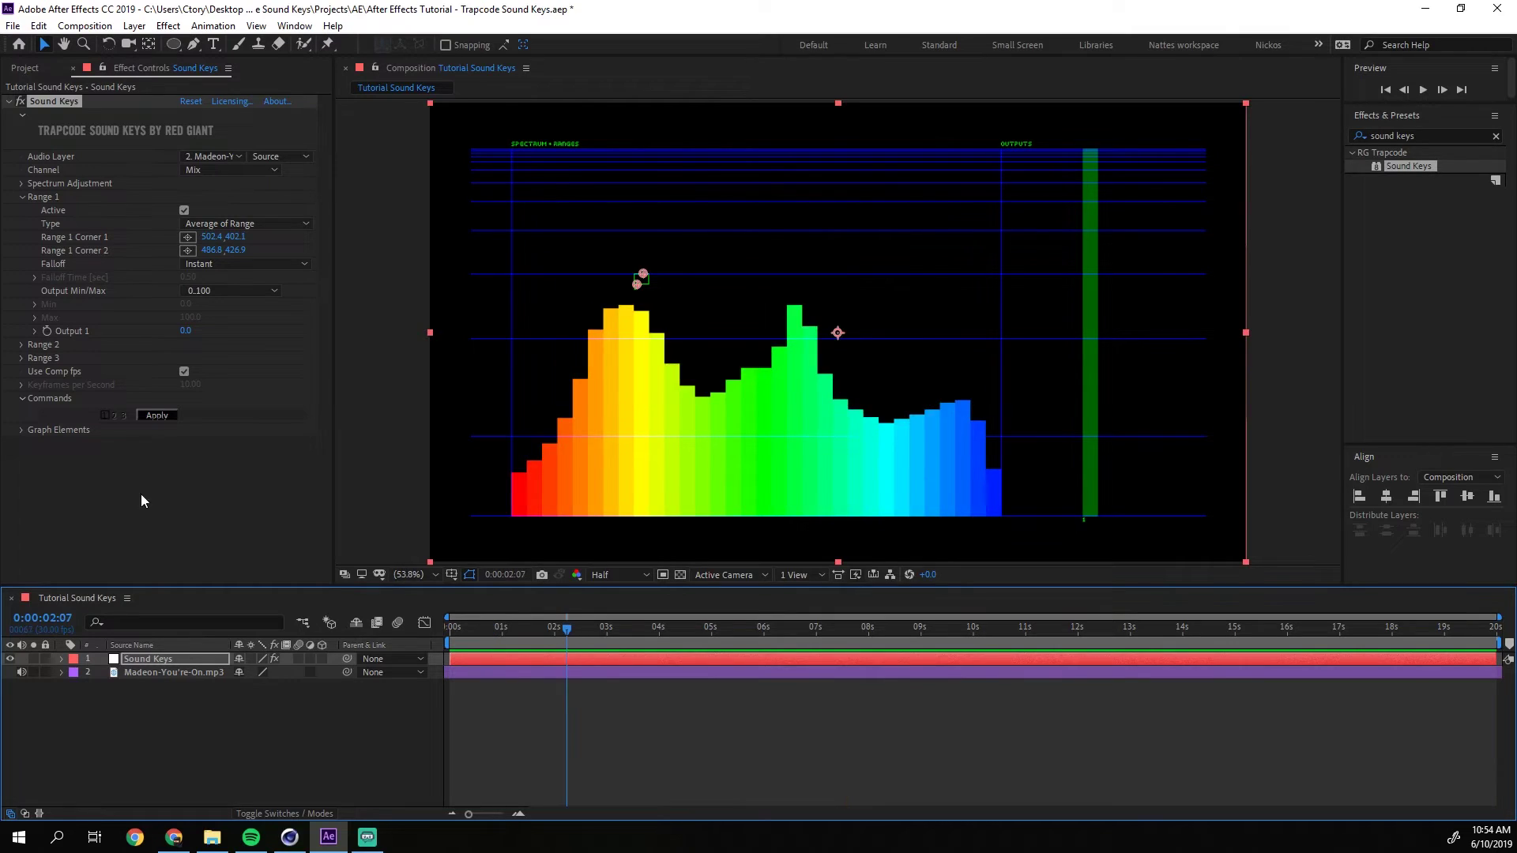
{"action": "left_click", "coordinate": [24, 196]}
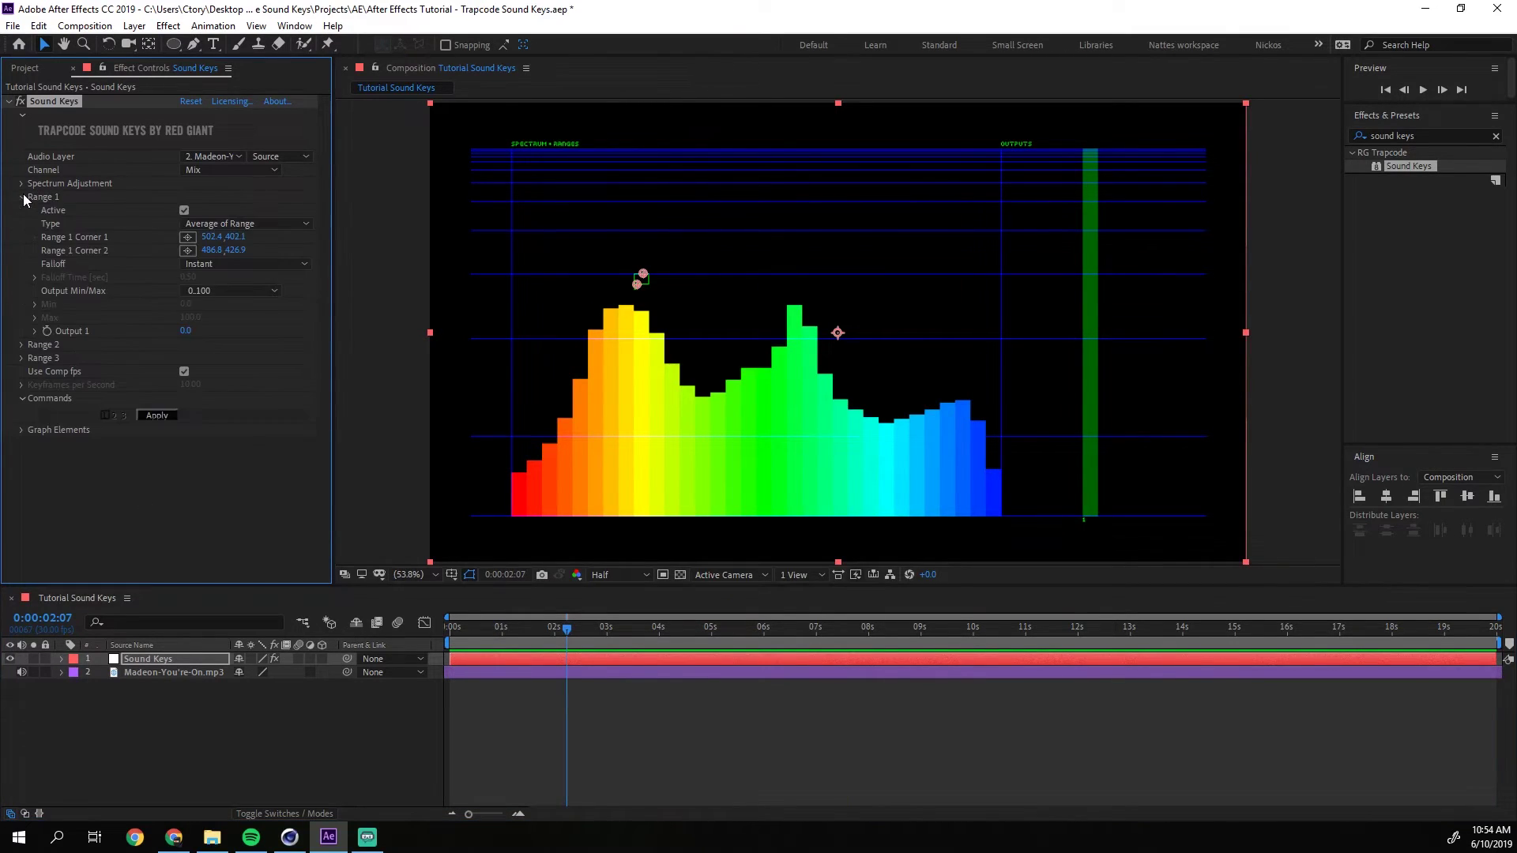
{"action": "left_click", "coordinate": [22, 345]}
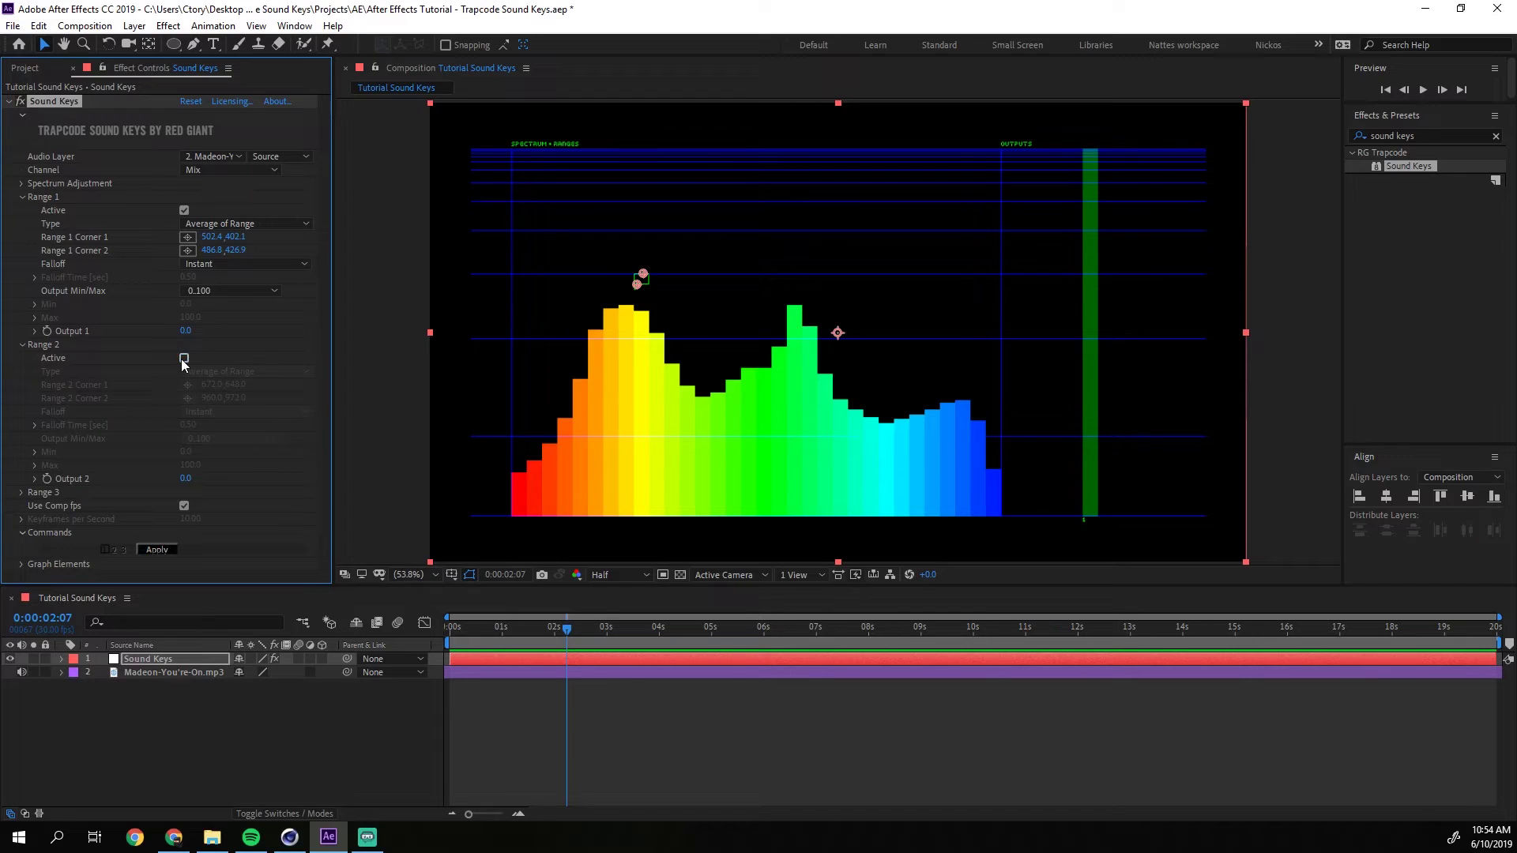
{"action": "left_click", "coordinate": [183, 359]}
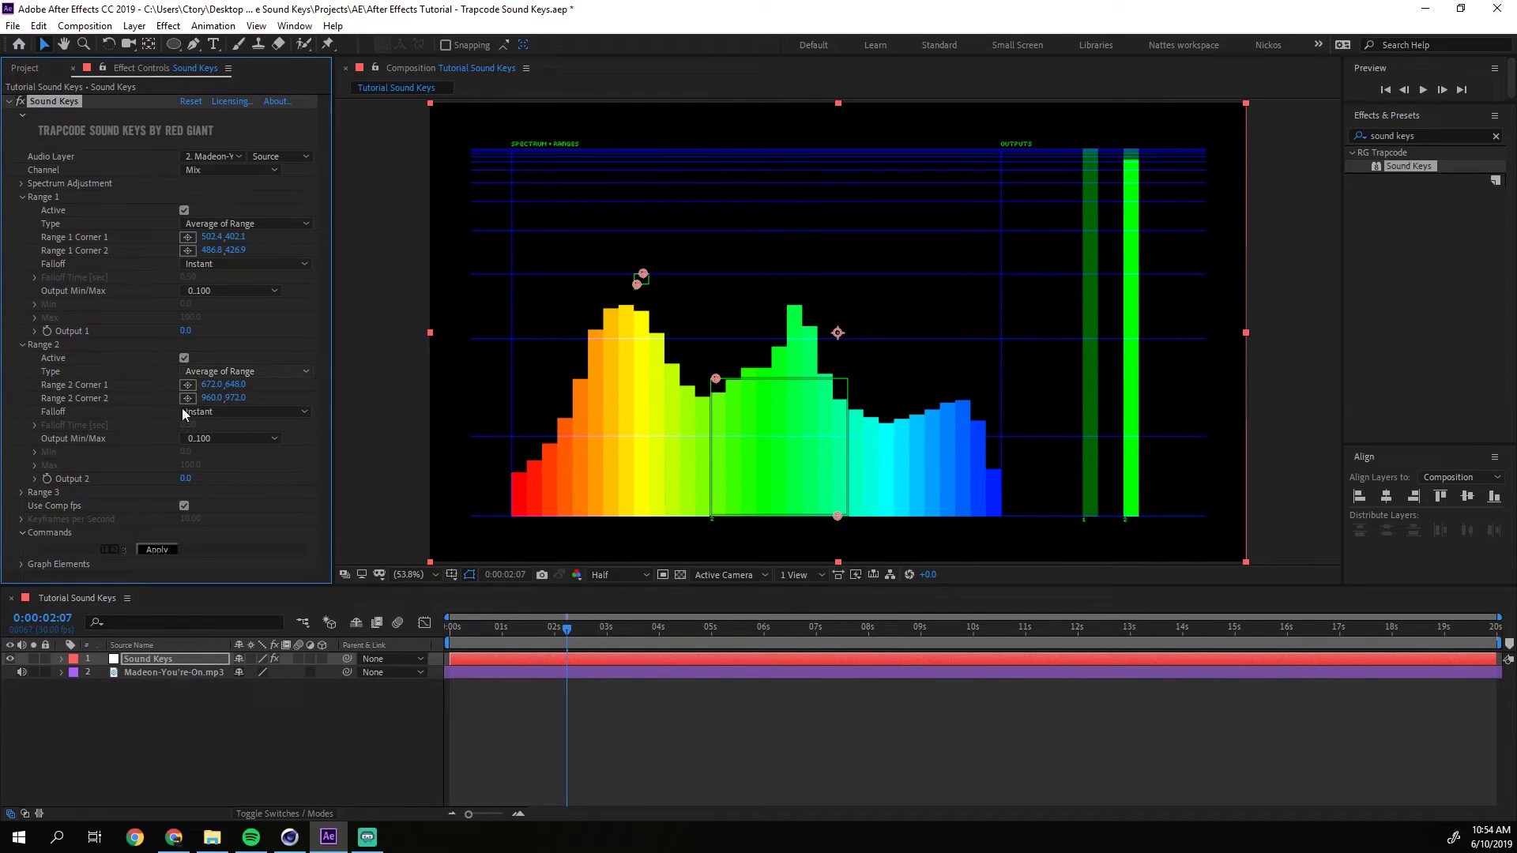
{"action": "left_click", "coordinate": [182, 359]}
{"action": "left_click", "coordinate": [182, 359]}
{"action": "left_click", "coordinate": [184, 359]}
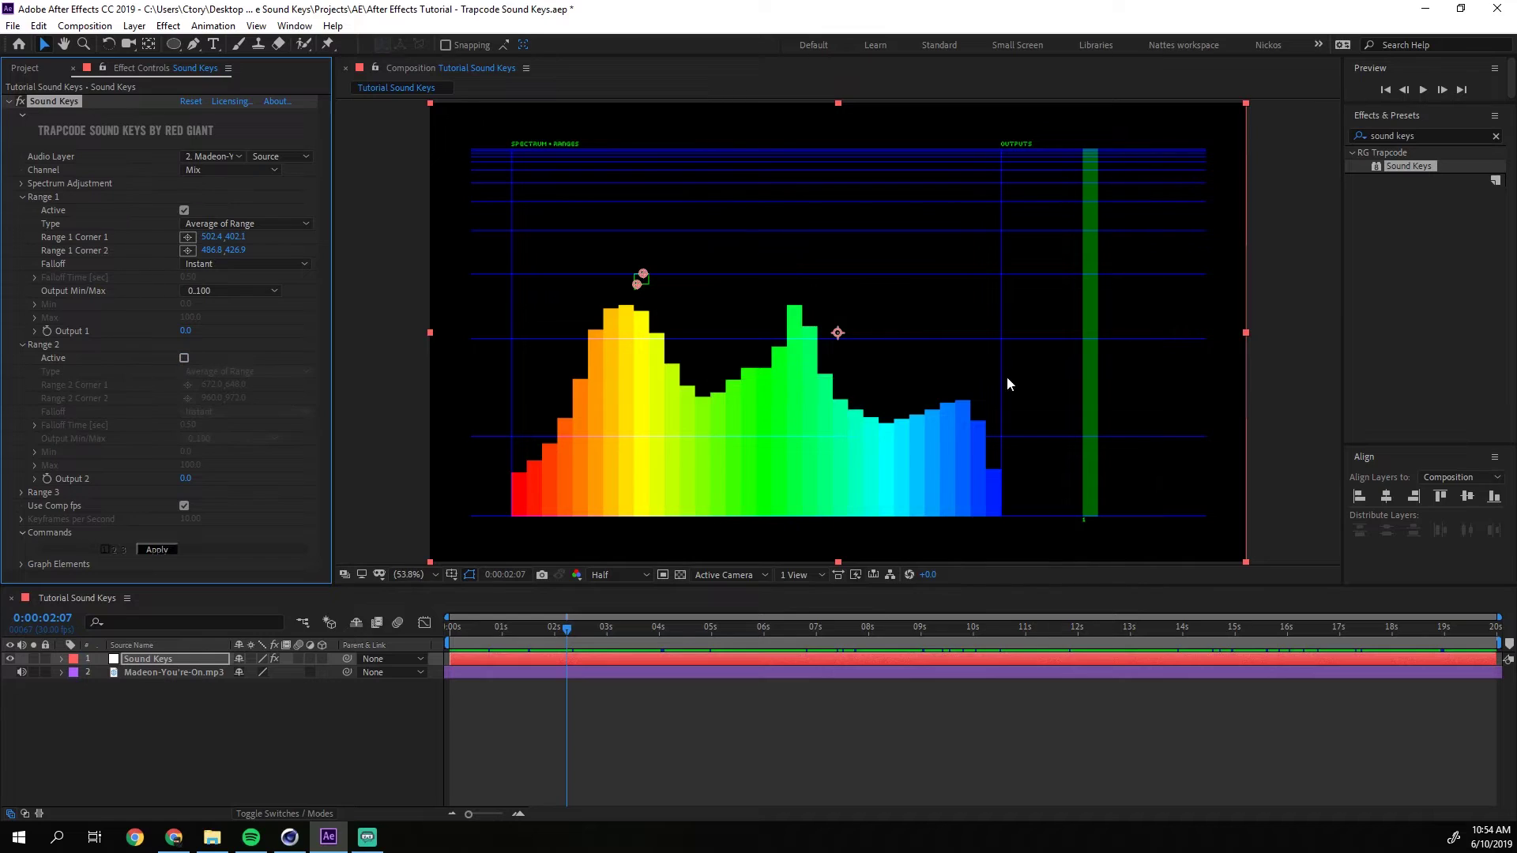
{"action": "left_click", "coordinate": [24, 345]}
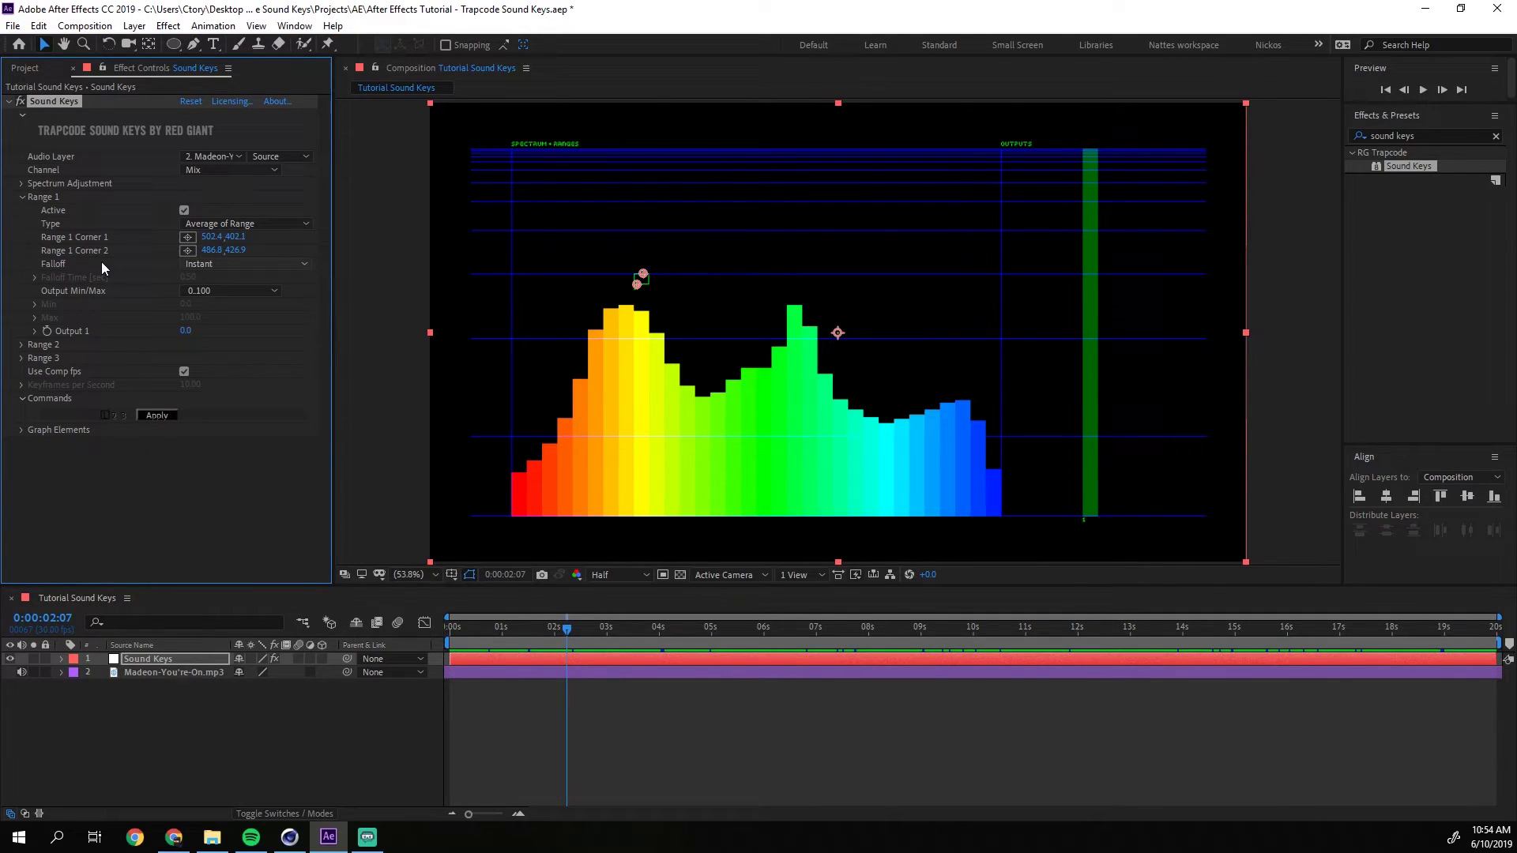
{"action": "left_click", "coordinate": [202, 263]}
{"action": "left_click", "coordinate": [206, 268]}
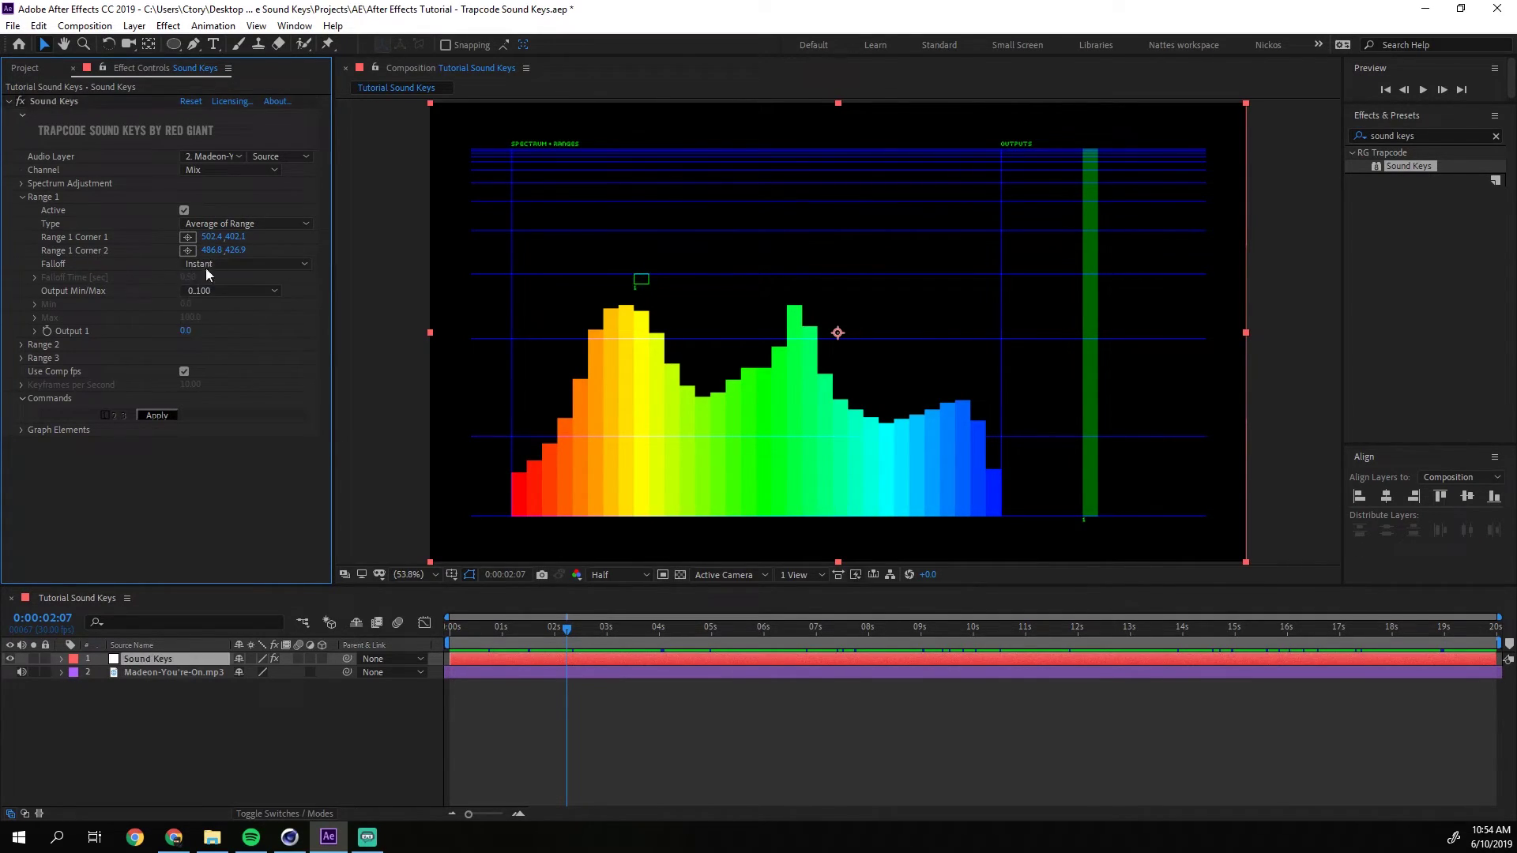
{"action": "left_click", "coordinate": [195, 291]}
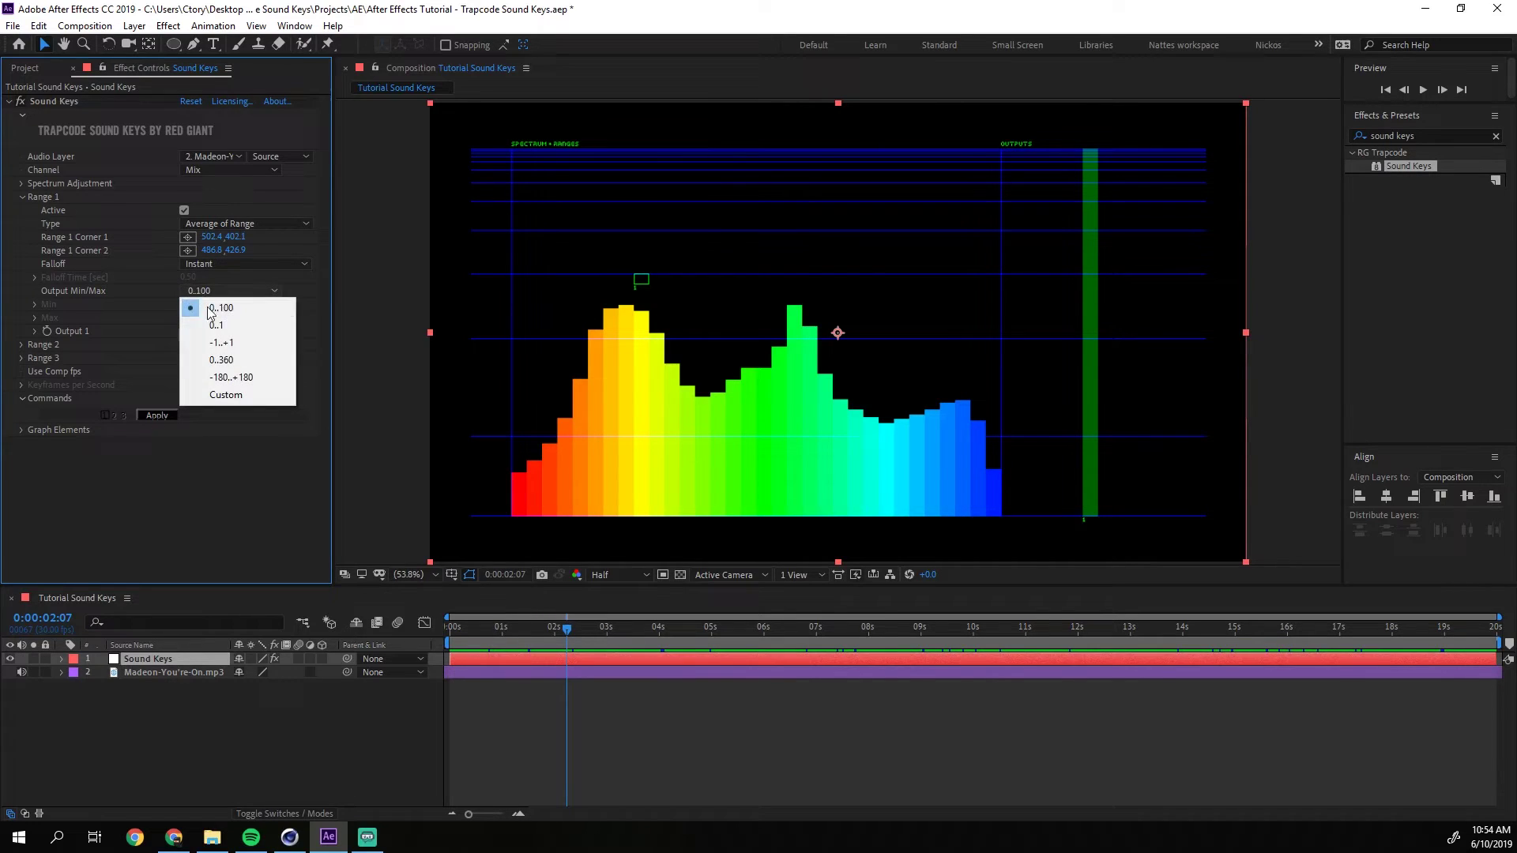
{"action": "left_click", "coordinate": [82, 320]}
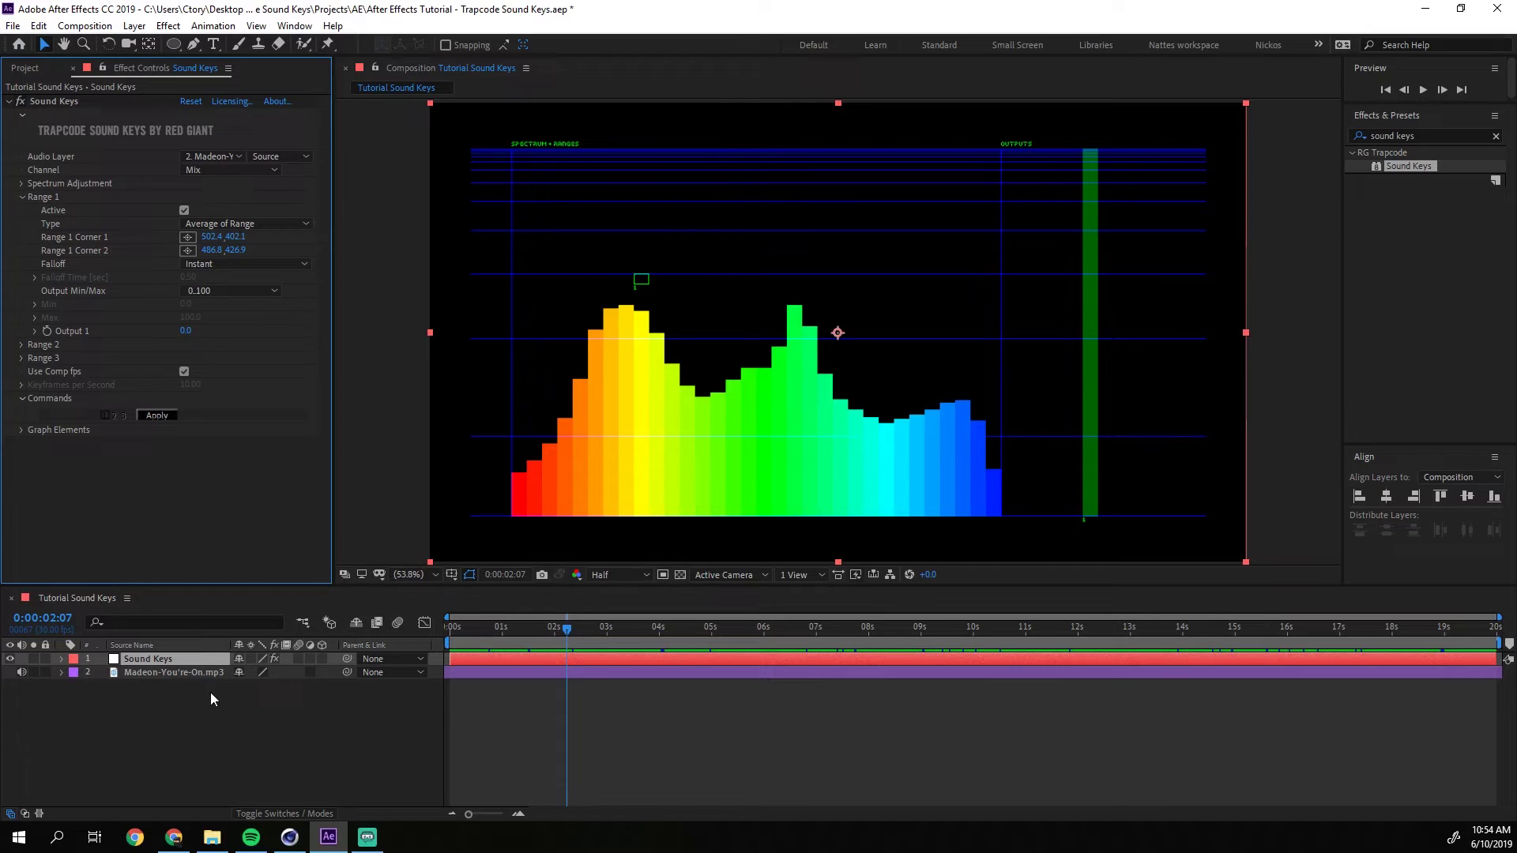
Create a white solid named BOX and set its Scale to 50, 75%.
{"action": "left_click", "coordinate": [181, 718]}
{"action": "key", "text": "ctrl+y"}
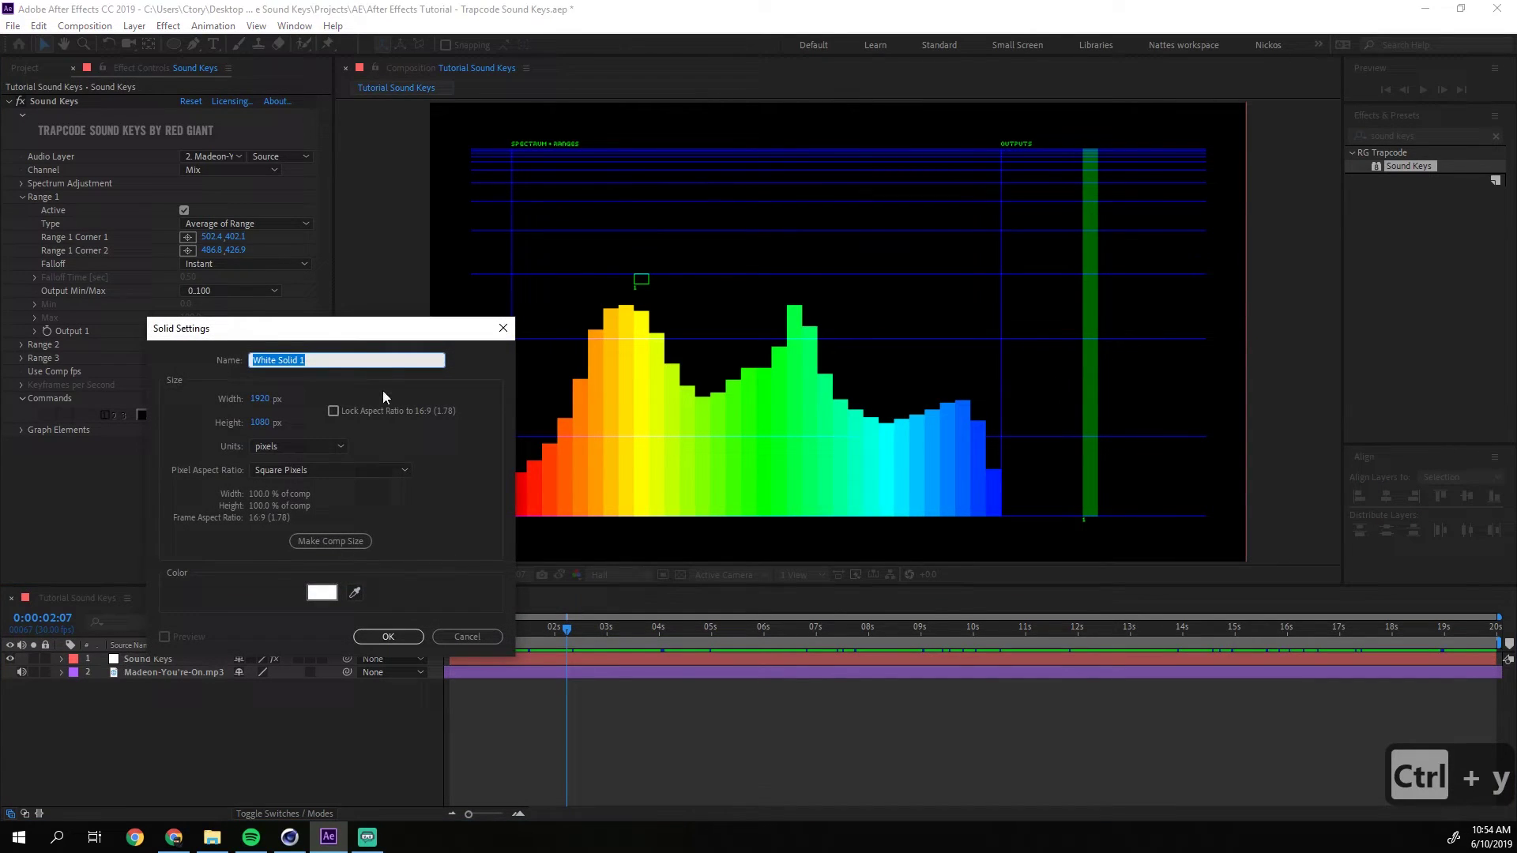
{"action": "type", "text": "BOX"}
{"action": "key", "text": "Return"}
{"action": "key", "text": "s"}
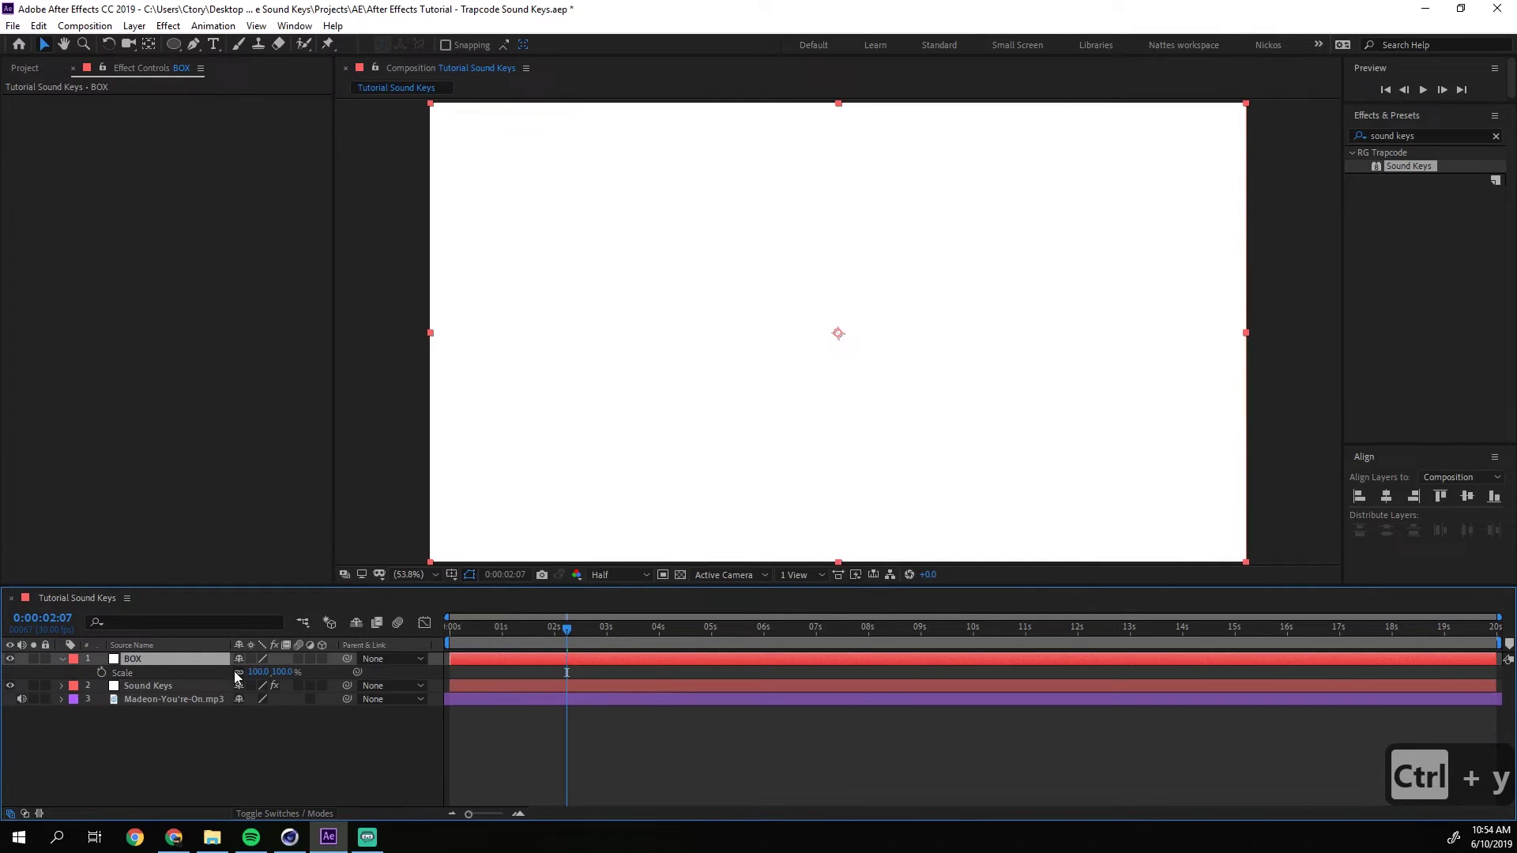
{"action": "mouse_move", "coordinate": [248, 670]}
{"action": "left_mouse_down"}
{"action": "mouse_move", "coordinate": [214, 673]}
{"action": "mouse_move", "coordinate": [264, 686]}
{"action": "left_mouse_up"}
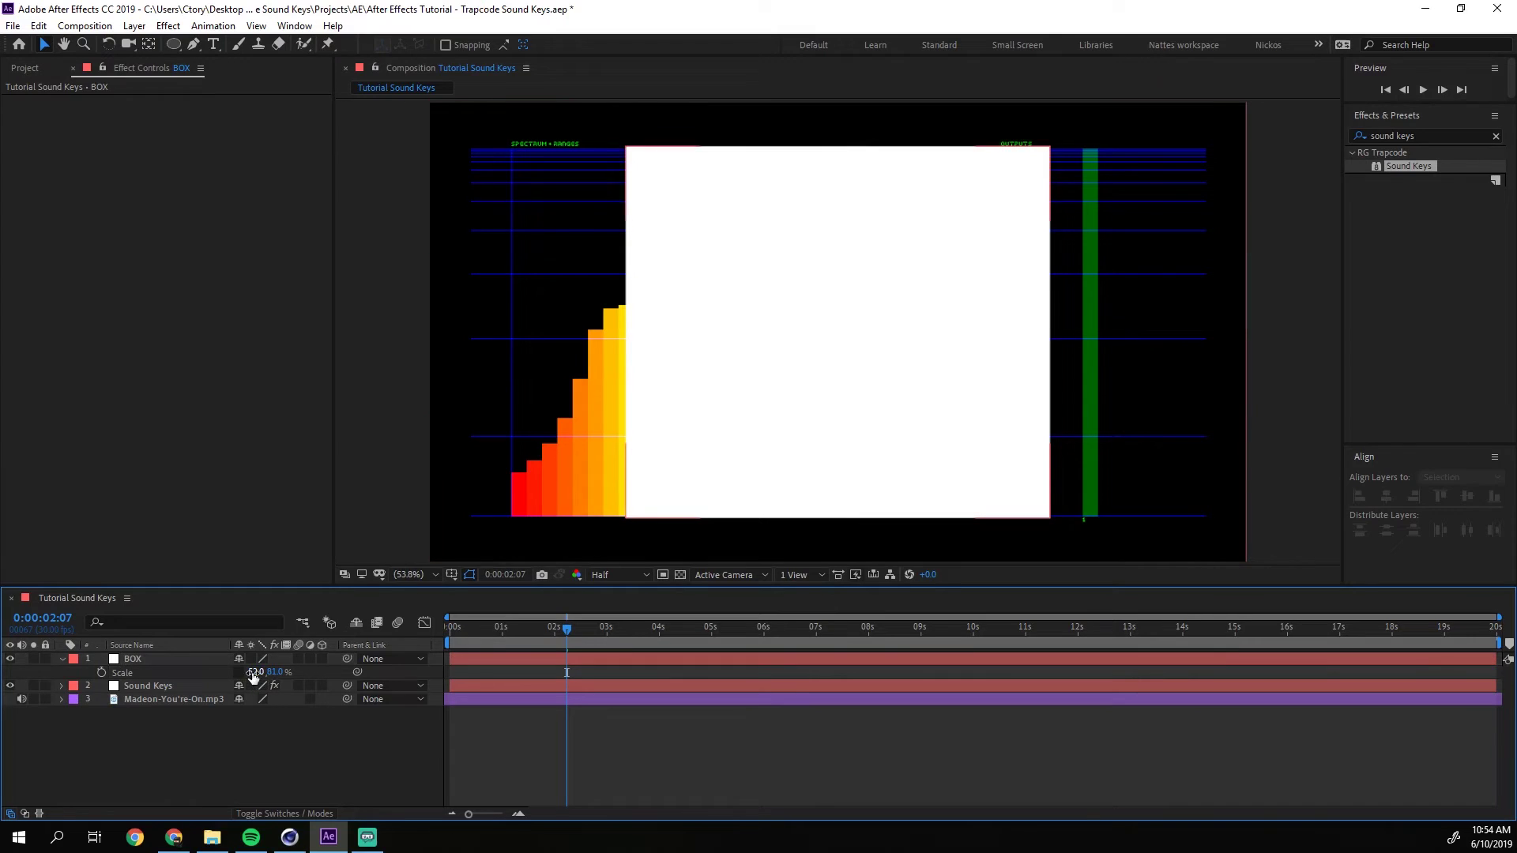
{"action": "left_click", "coordinate": [254, 672]}
{"action": "type", "text": "50"}
{"action": "key", "text": "Tab"}
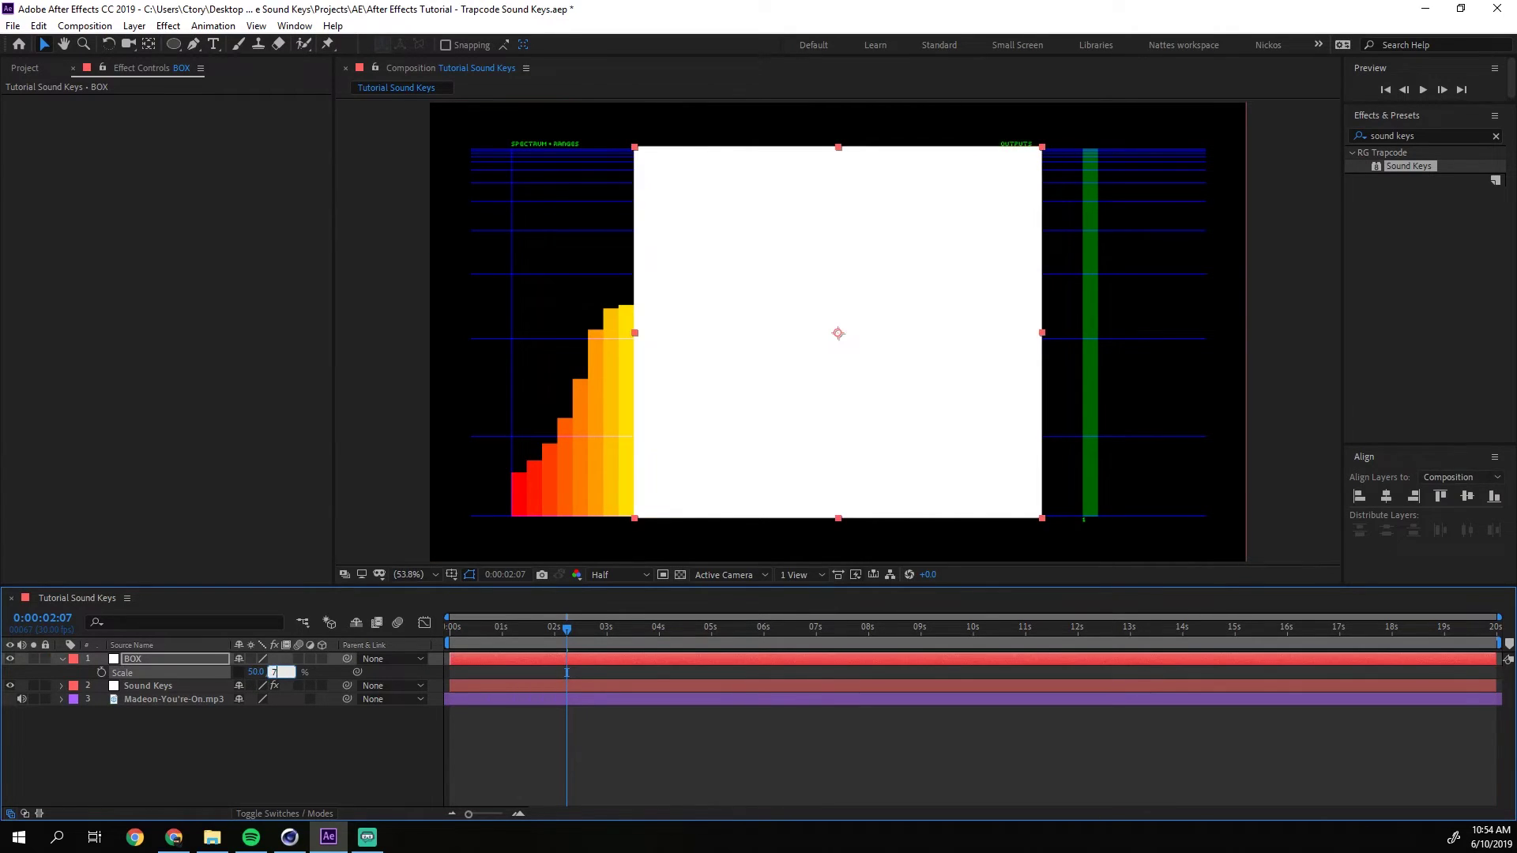
{"action": "type", "text": "75"}
{"action": "key", "text": "Return"}
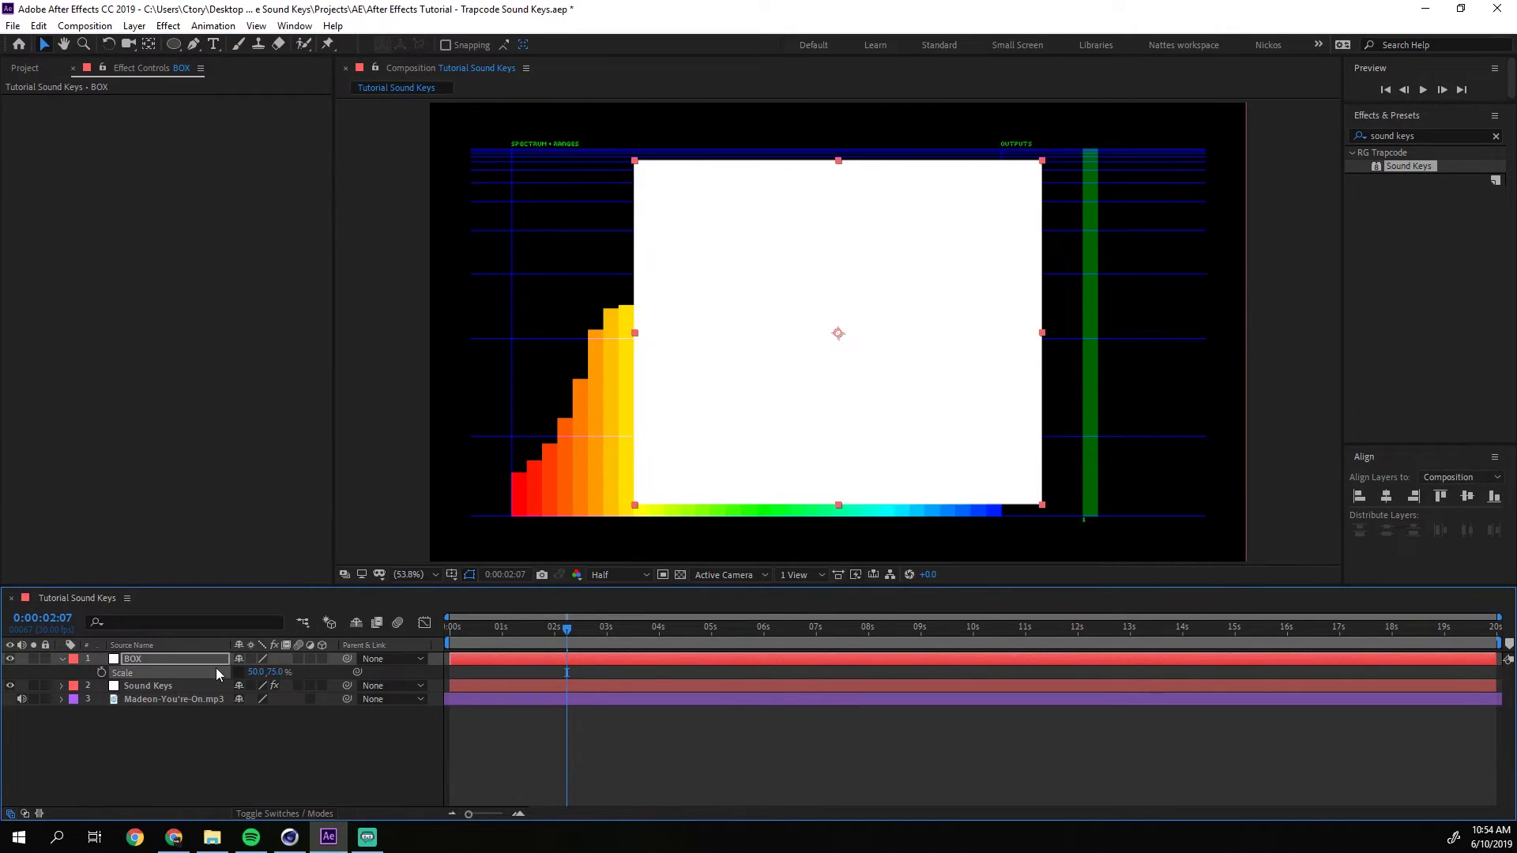
Hide the Sound Keys layer and reveal BOX's Opacity, leaving it at 100%.
{"action": "left_click", "coordinate": [219, 718]}
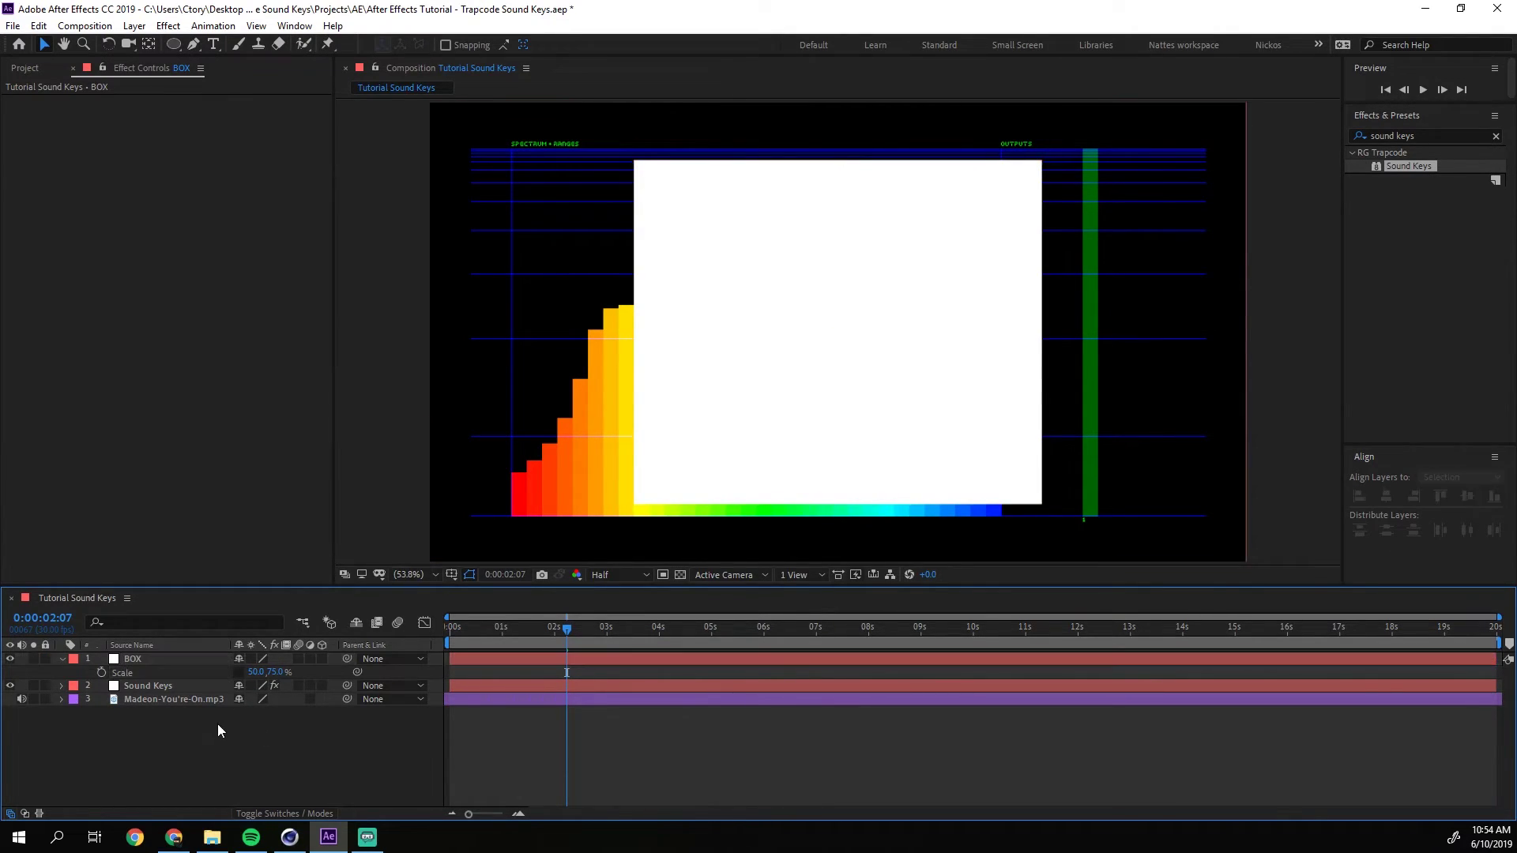
{"action": "left_click", "coordinate": [93, 670]}
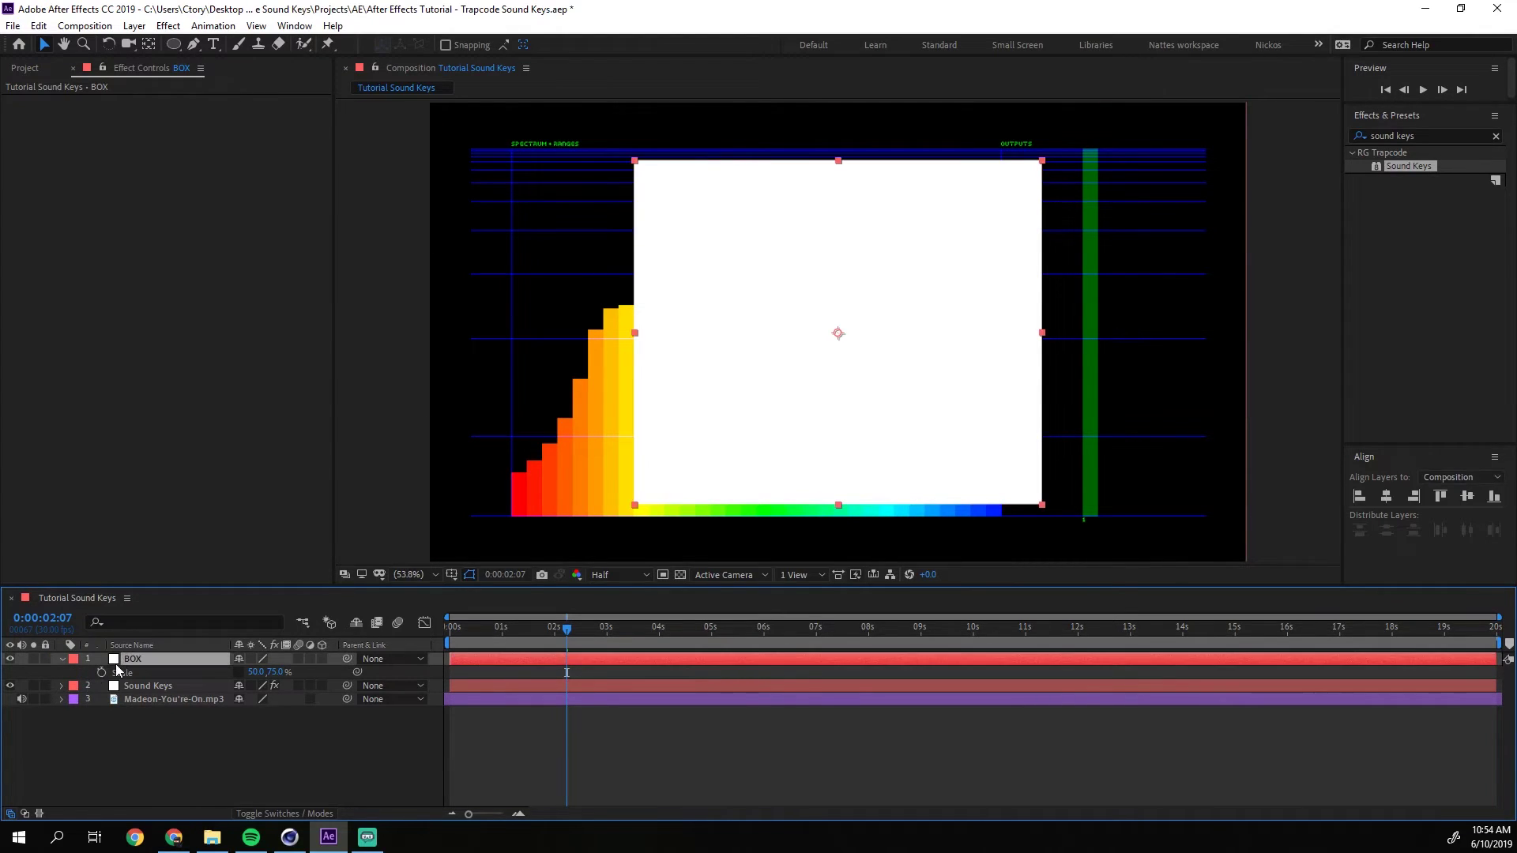
{"action": "left_click", "coordinate": [15, 686]}
{"action": "key", "text": "t"}
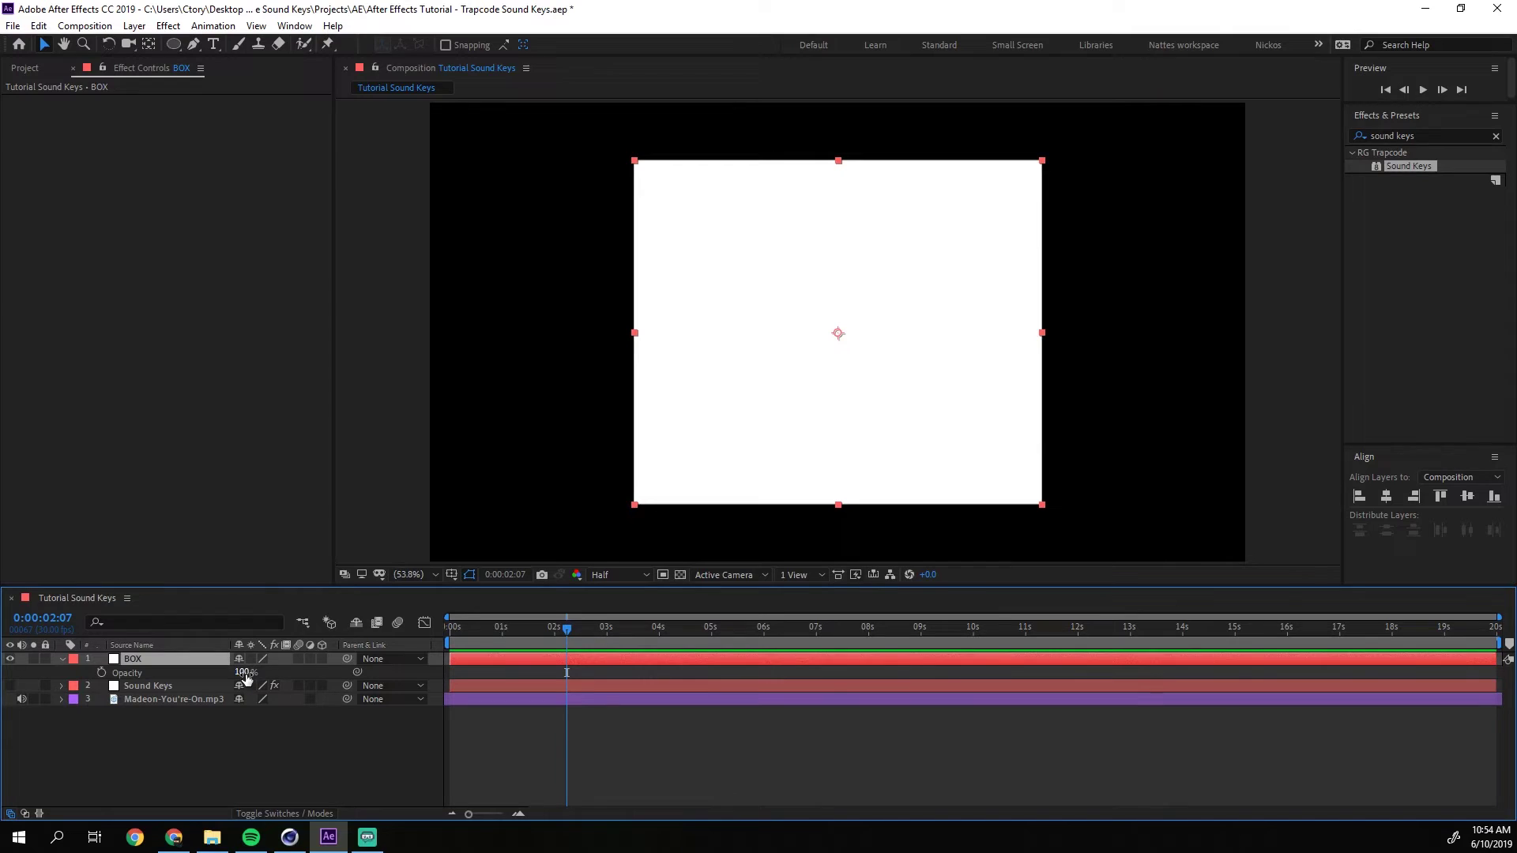
{"action": "mouse_move", "coordinate": [245, 678]}
{"action": "left_mouse_down"}
{"action": "mouse_move", "coordinate": [162, 677]}
{"action": "mouse_move", "coordinate": [245, 677]}
{"action": "left_mouse_up"}
Make the Sound Keys spectrum visible and hide the BOX layer.
{"action": "left_click", "coordinate": [164, 686]}
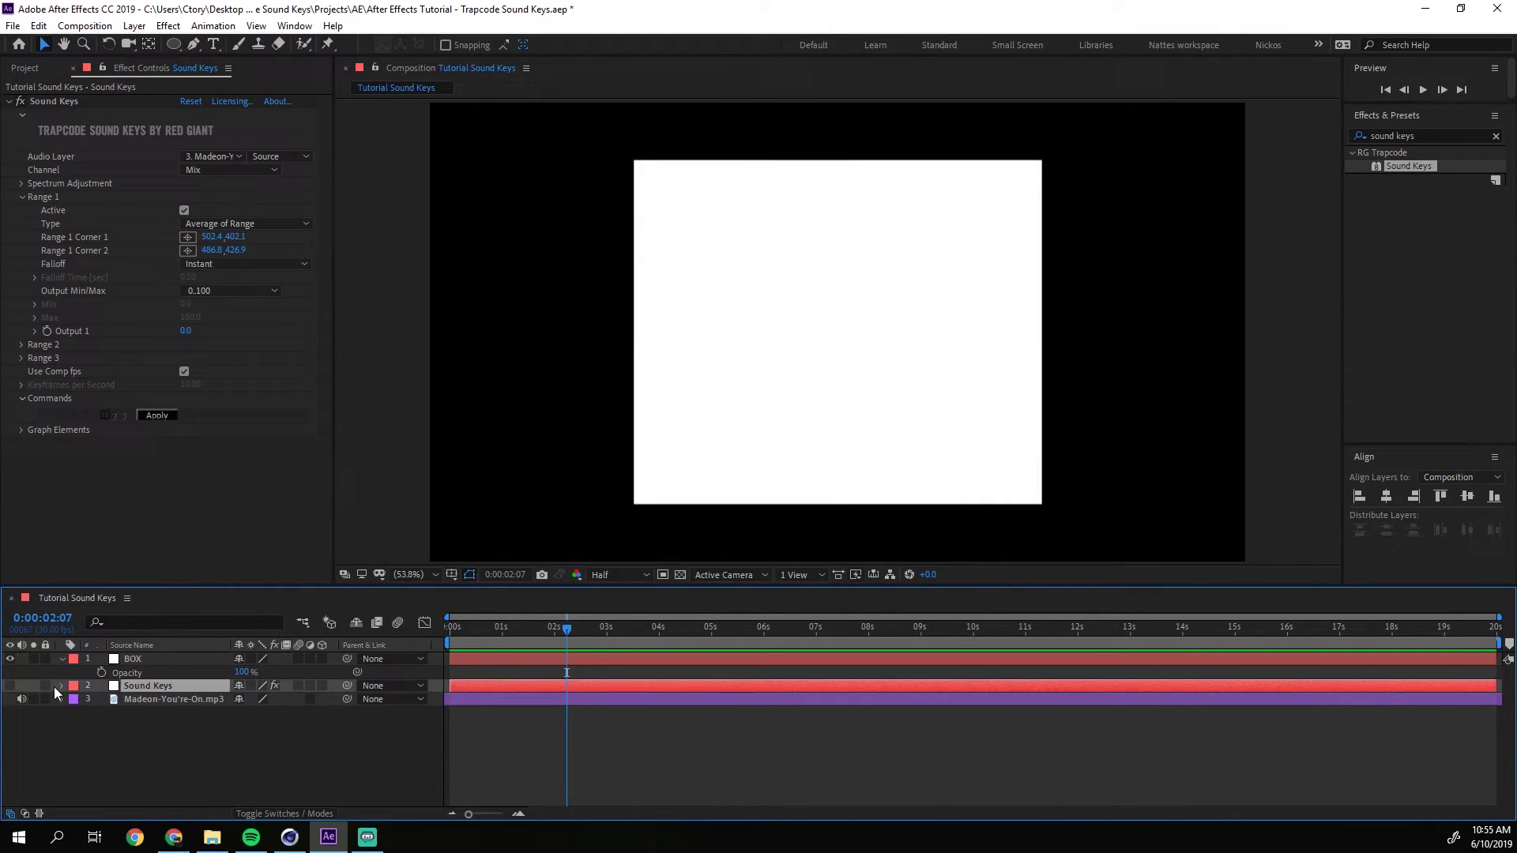
{"action": "left_click", "coordinate": [19, 345]}
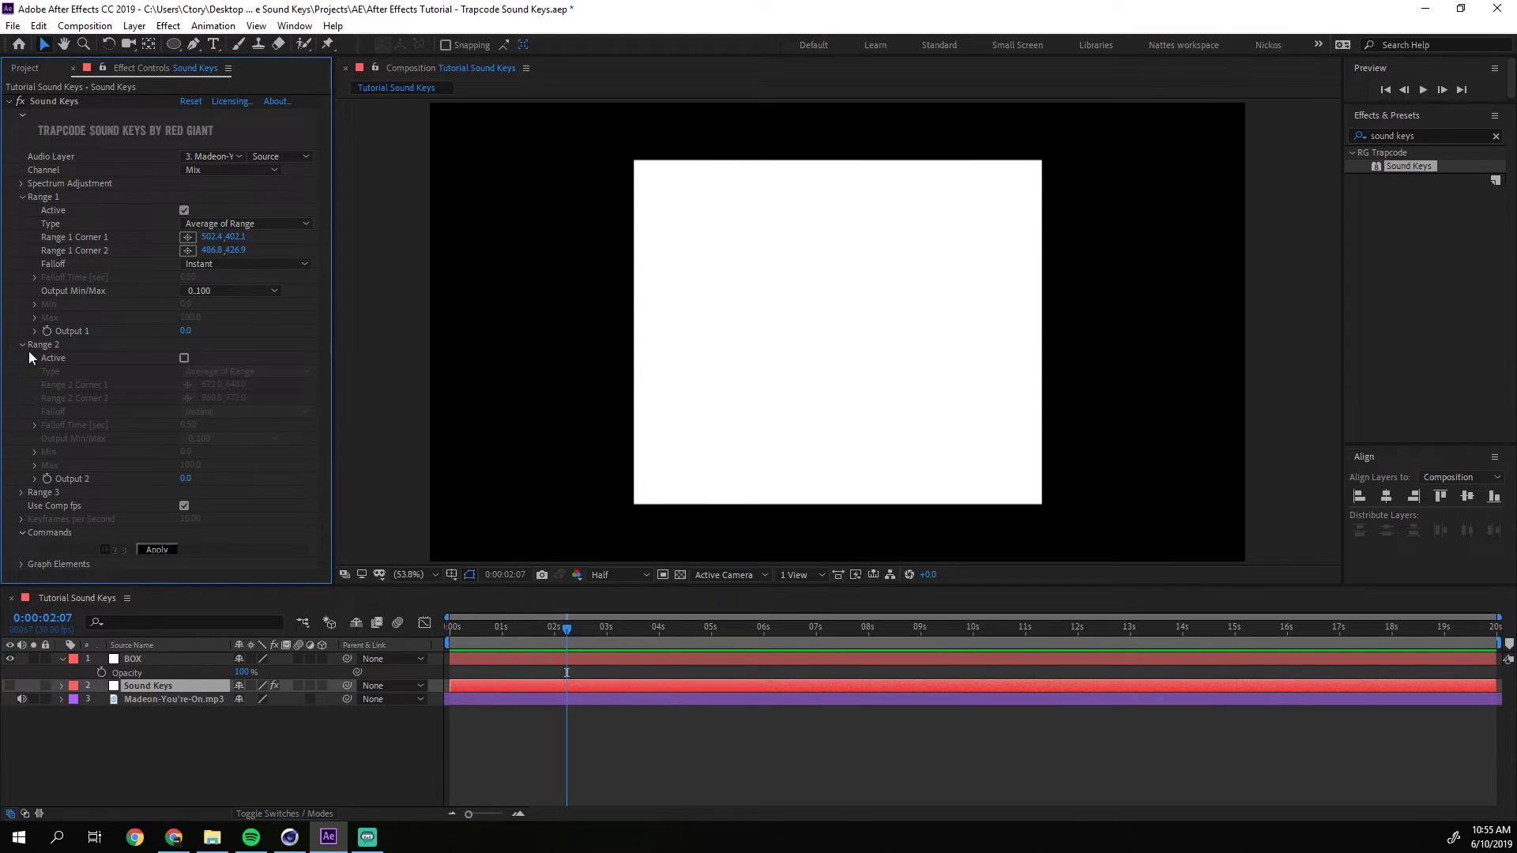
{"action": "left_click", "coordinate": [10, 685]}
{"action": "left_click", "coordinate": [11, 659]}
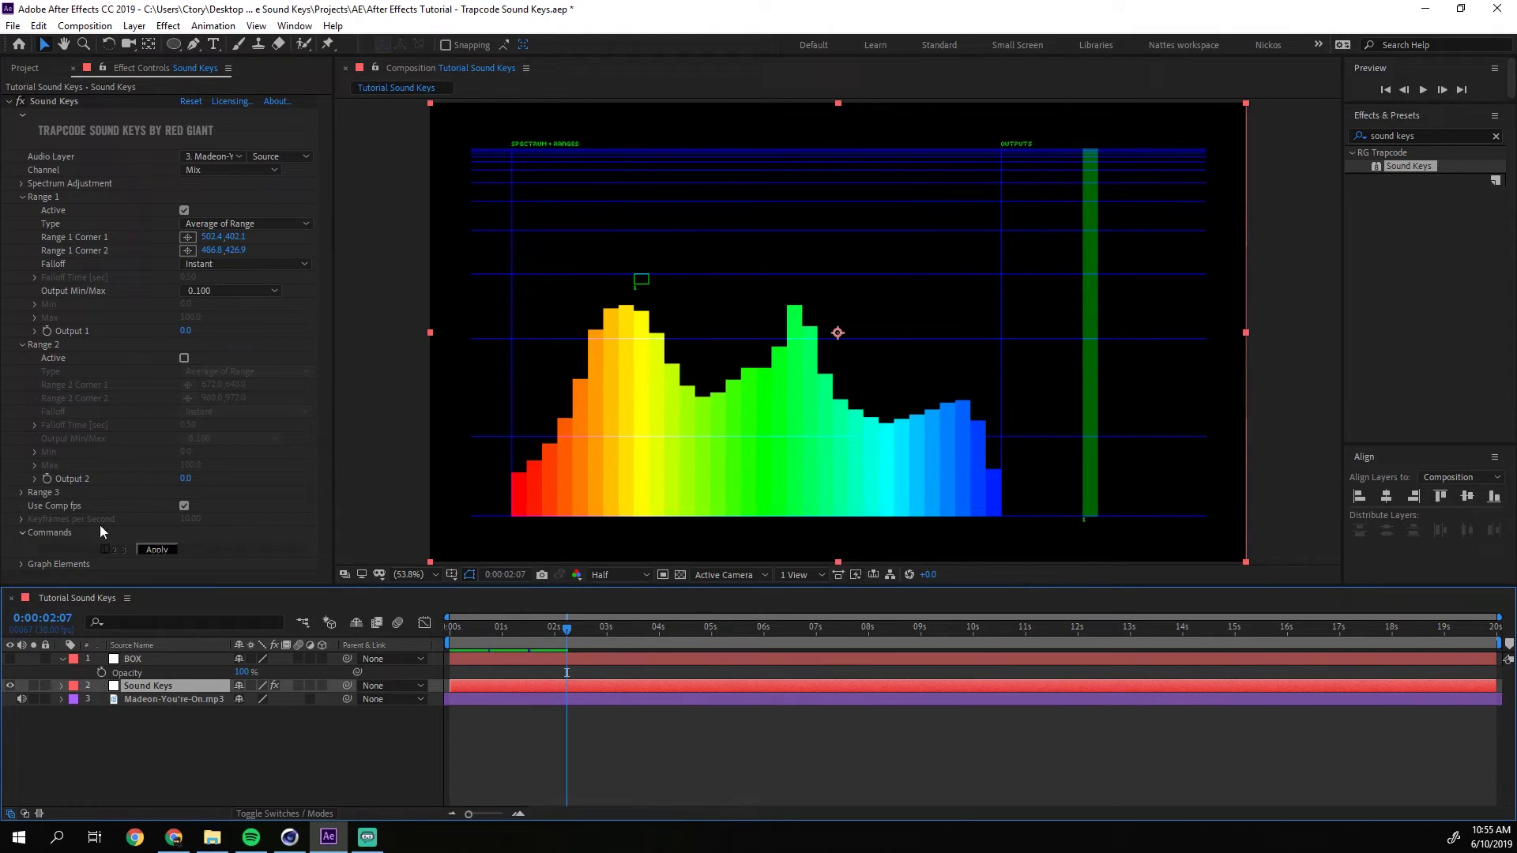
{"action": "left_click", "coordinate": [23, 345]}
Set Sound Keys Output Min/Max to Custom, ranging from 0 to 100.
{"action": "left_click", "coordinate": [210, 291]}
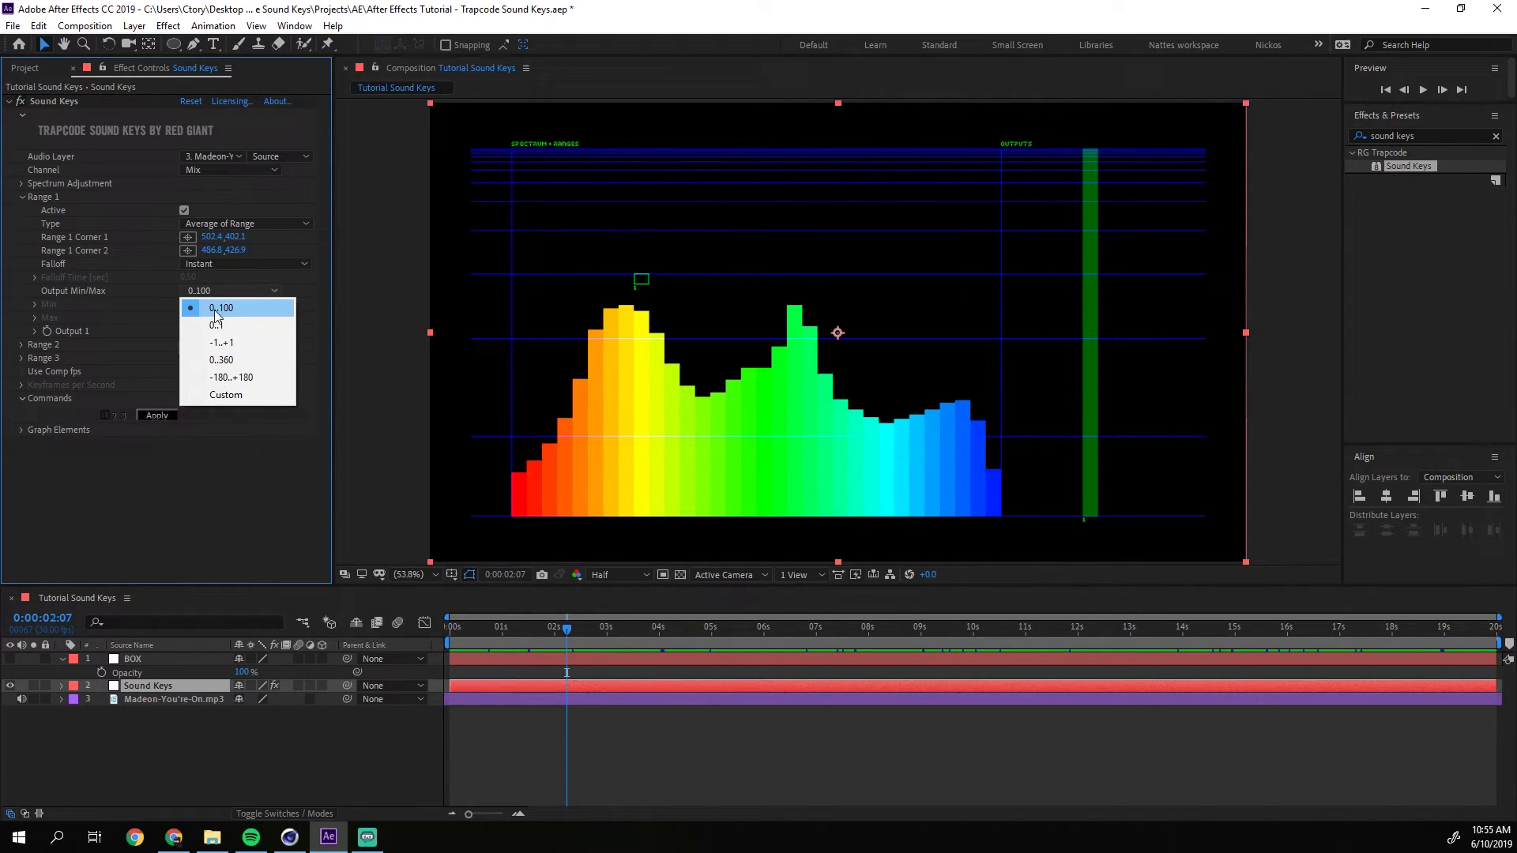
{"action": "left_click", "coordinate": [237, 393]}
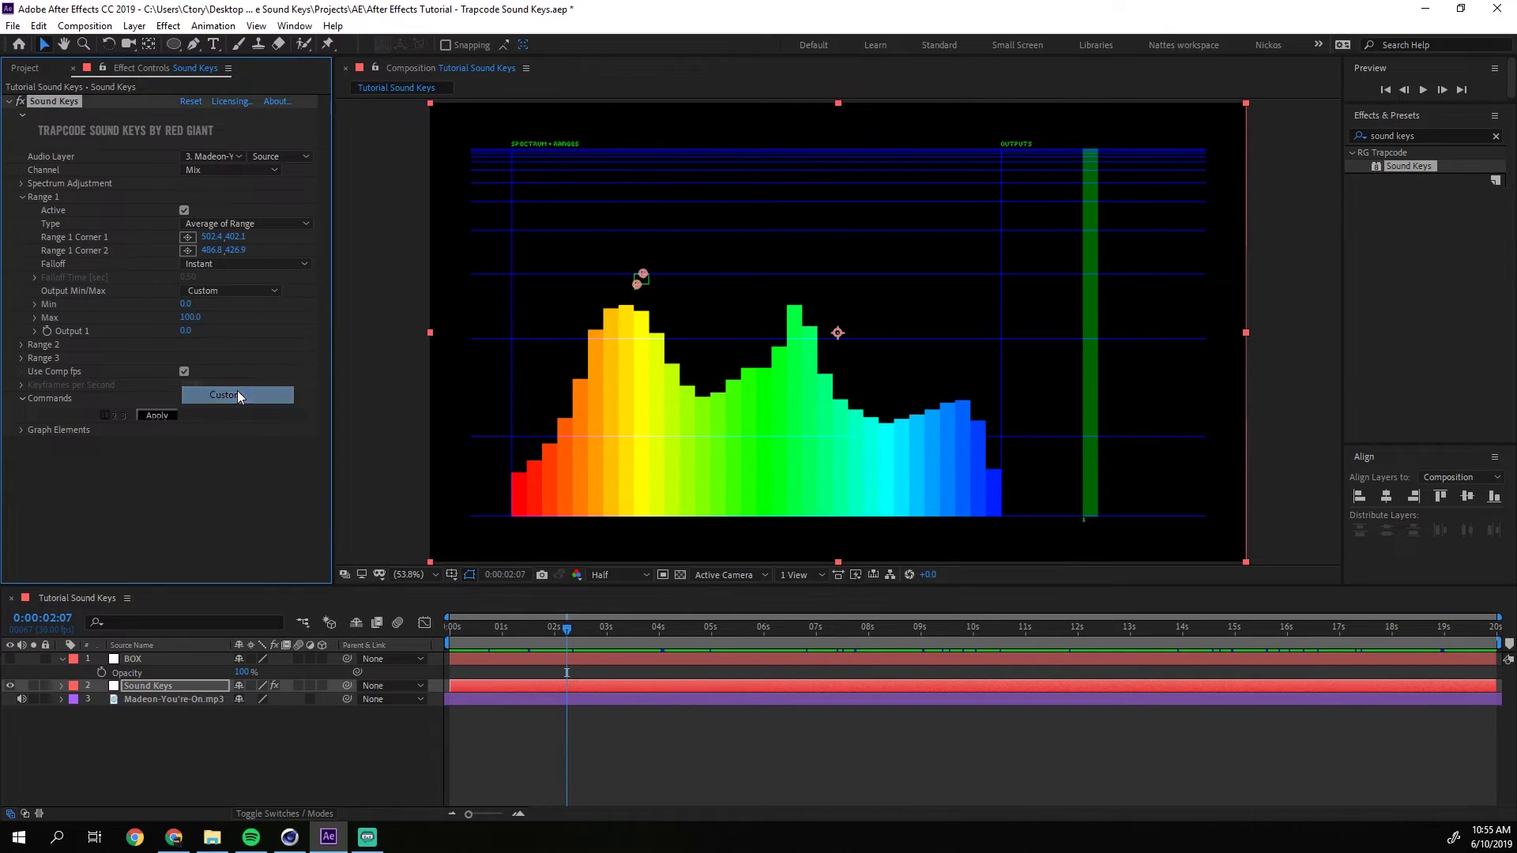
{"action": "left_click", "coordinate": [190, 318]}
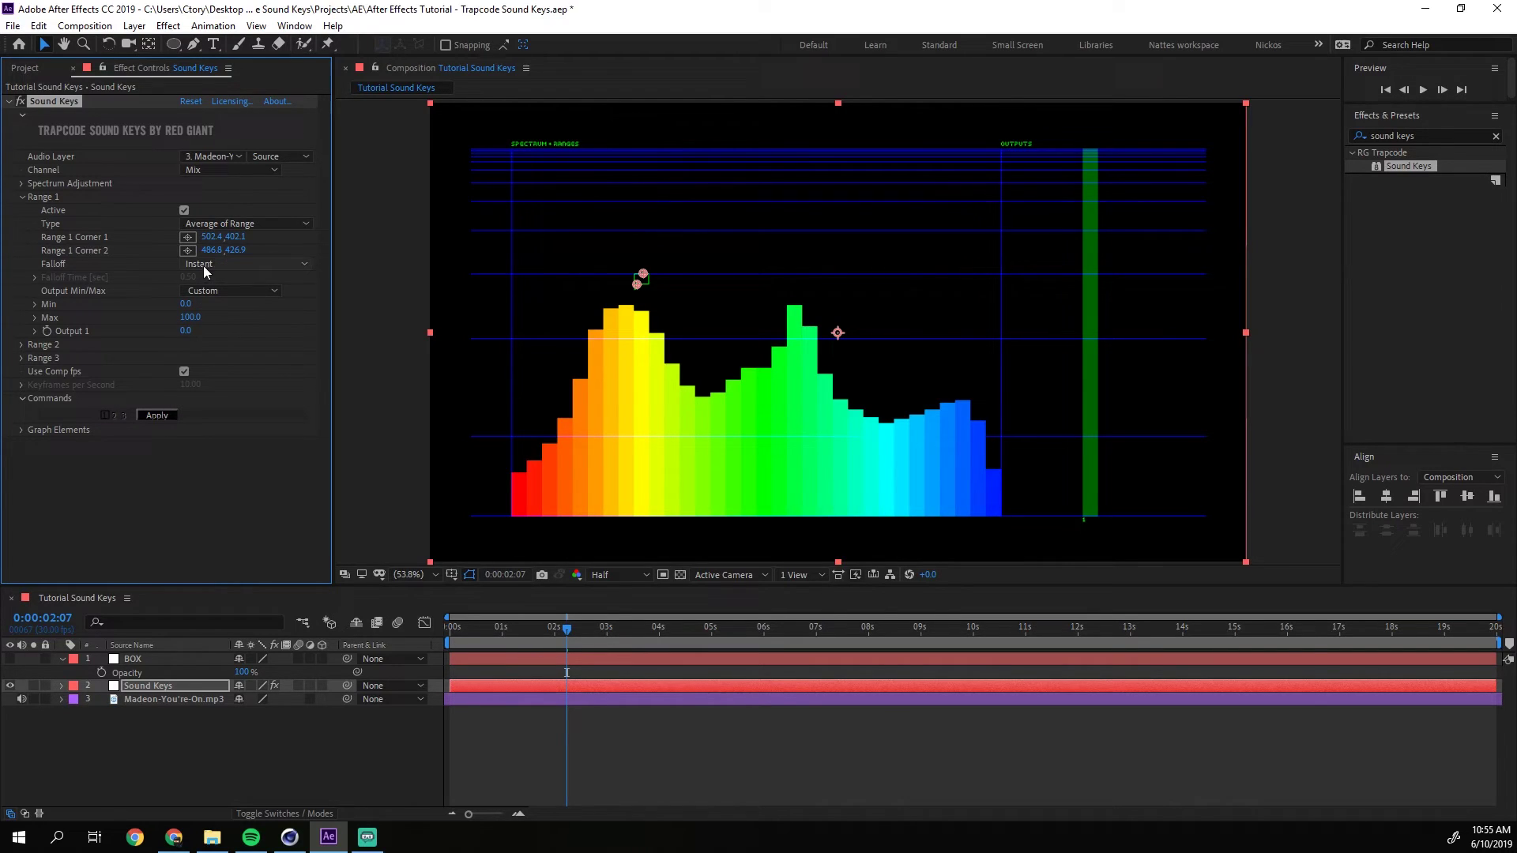
Reveal the Sound Keys Output 1 keyframes and scrub through the song to watch them.
{"action": "left_click", "coordinate": [135, 687]}
{"action": "key", "text": "u"}
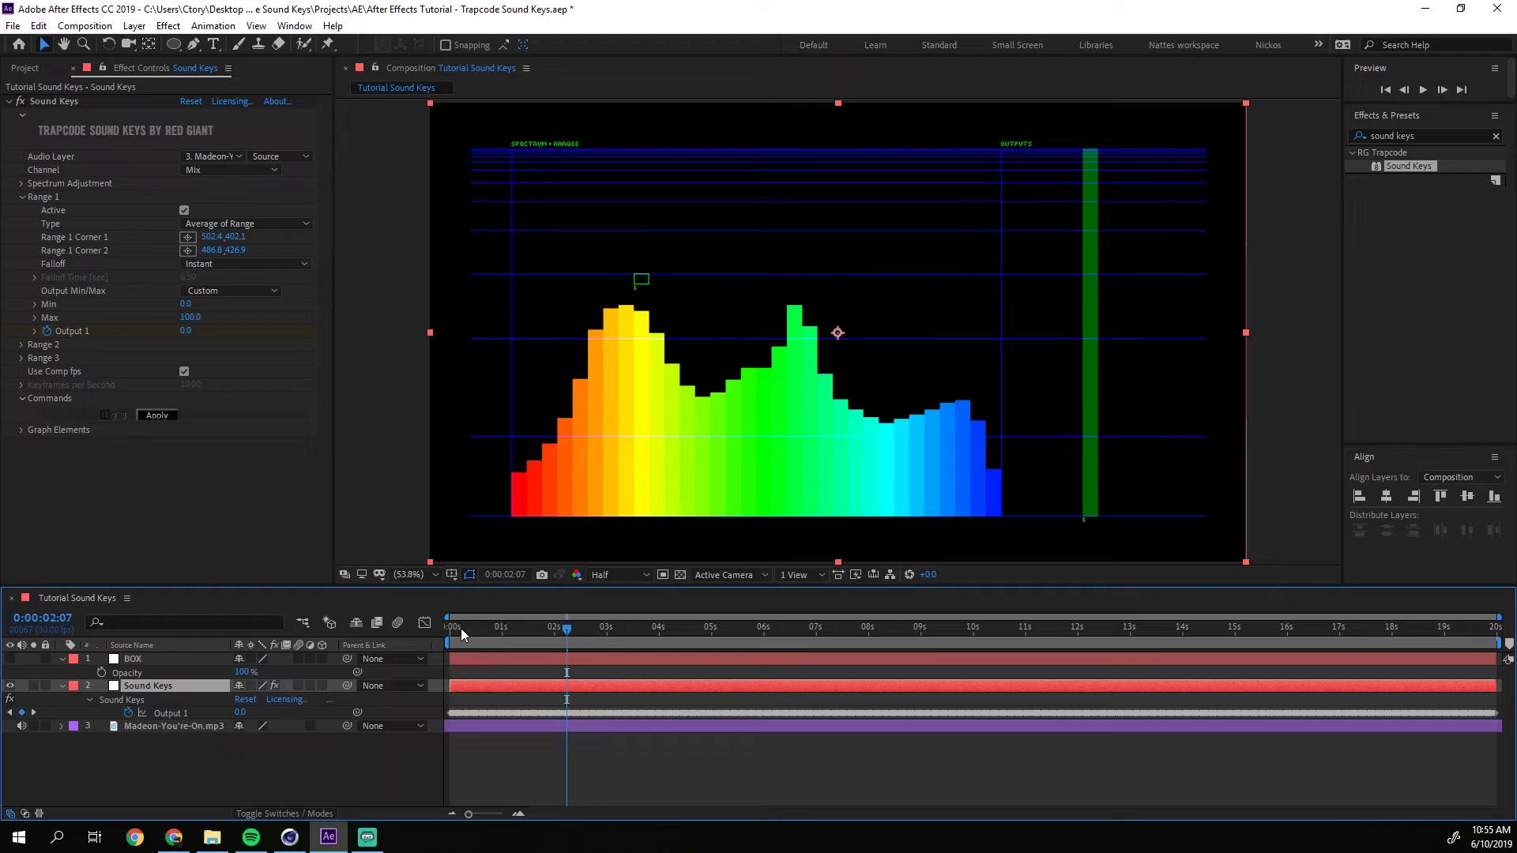
{"action": "left_click", "coordinate": [121, 700]}
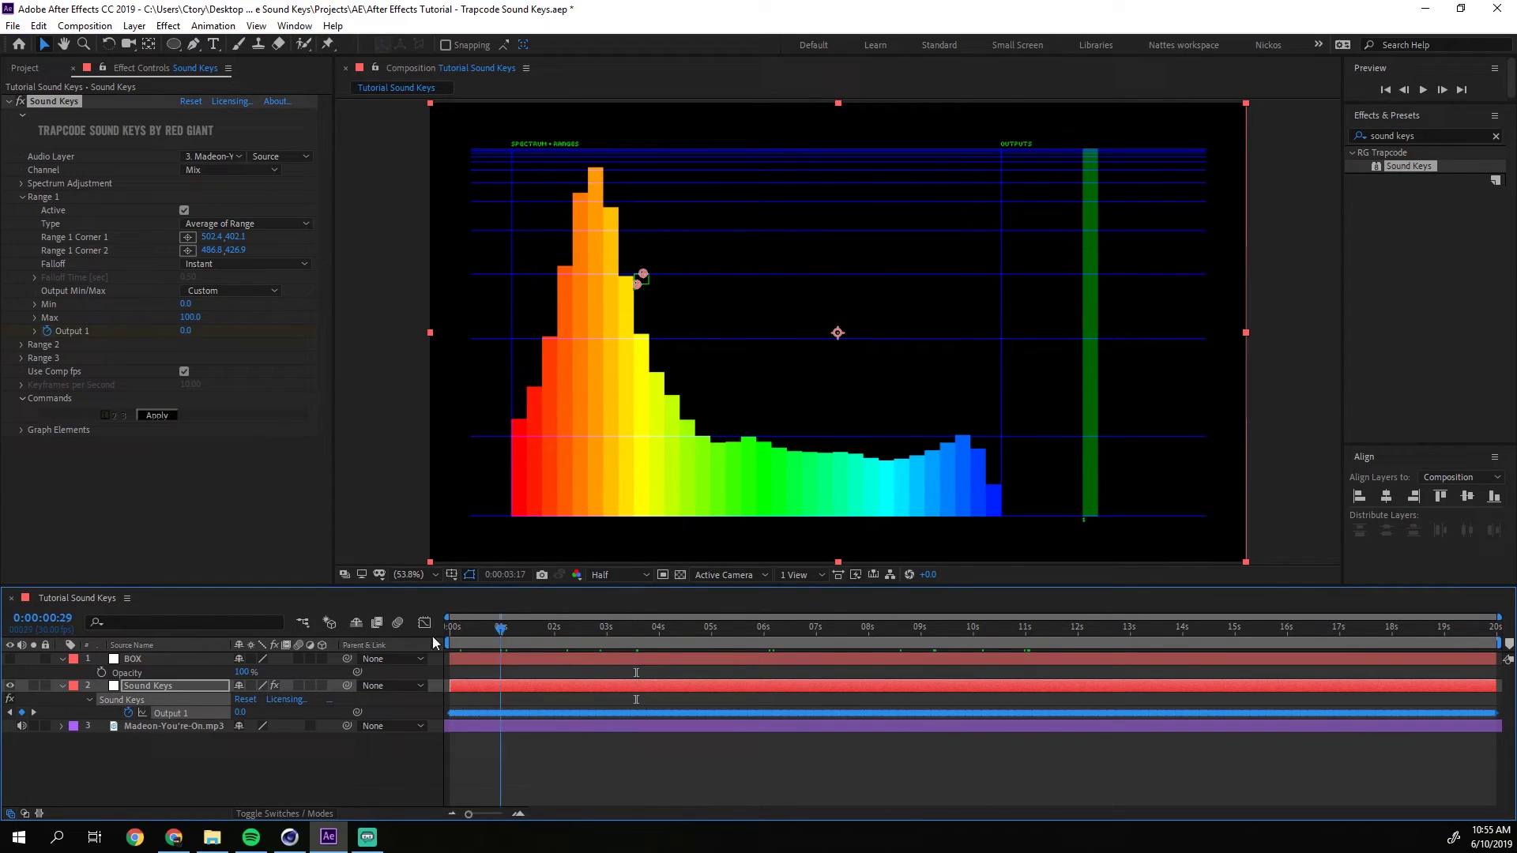
{"action": "left_click_drag", "start_coordinate": [501, 627], "coordinate": [636, 662]}
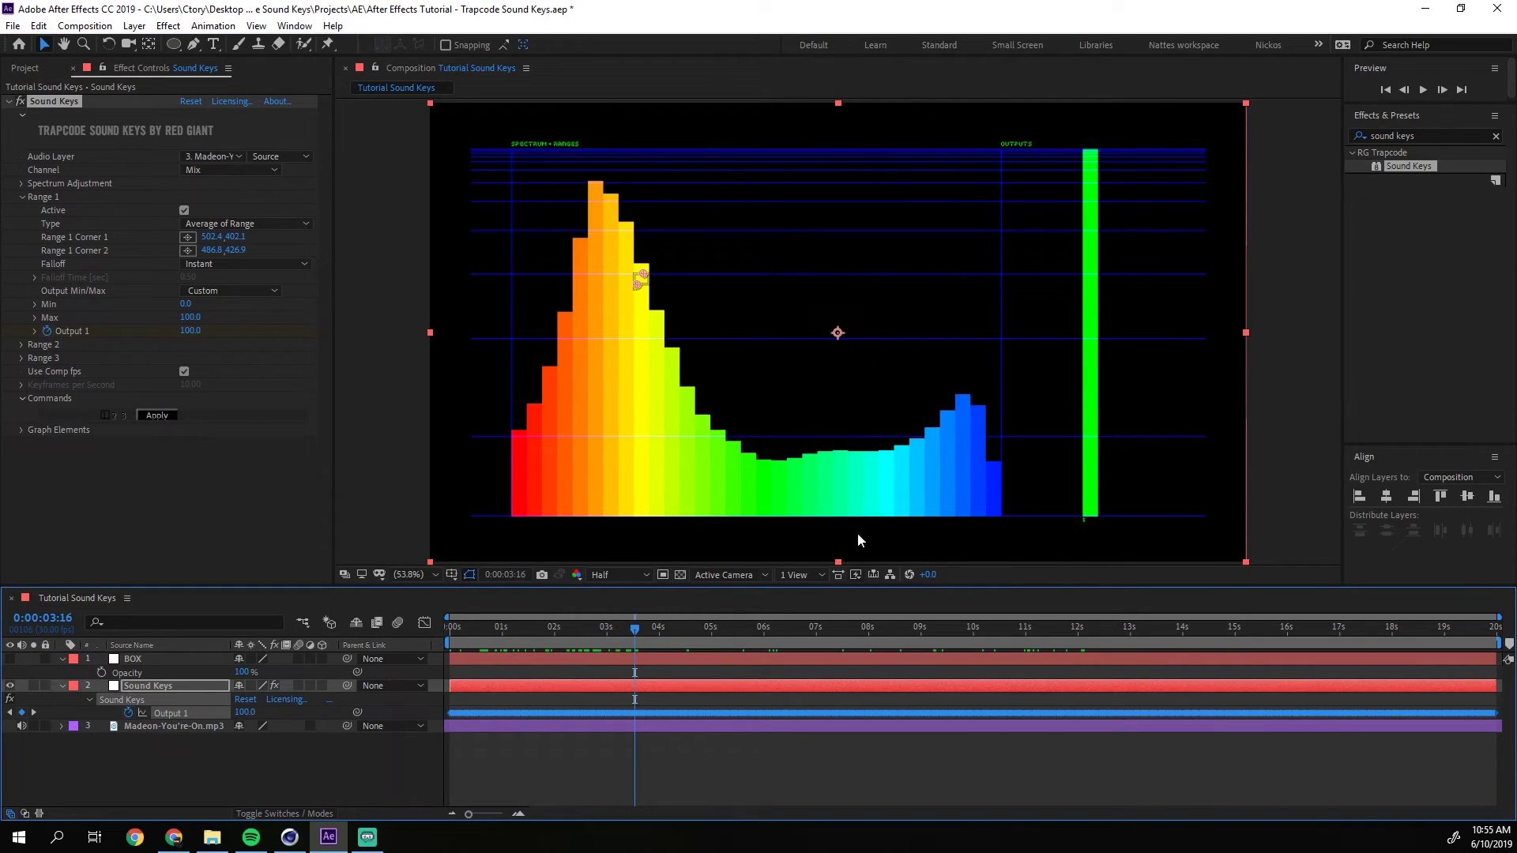
Show BOX again and link its Opacity by expression to Sound Keys Output 1.
{"action": "left_click", "coordinate": [133, 660]}
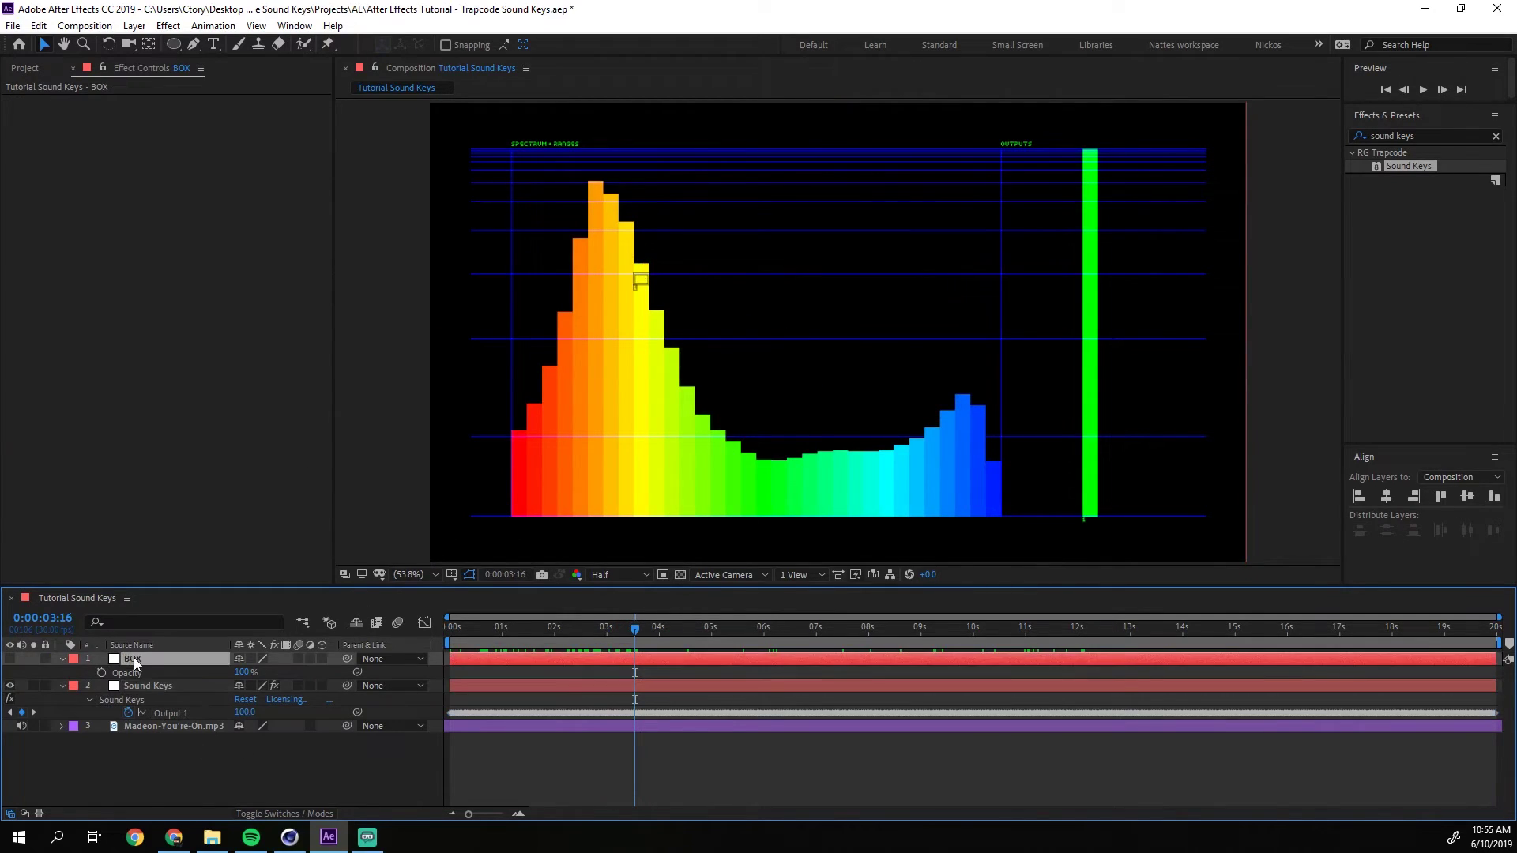
{"action": "left_click", "coordinate": [10, 659]}
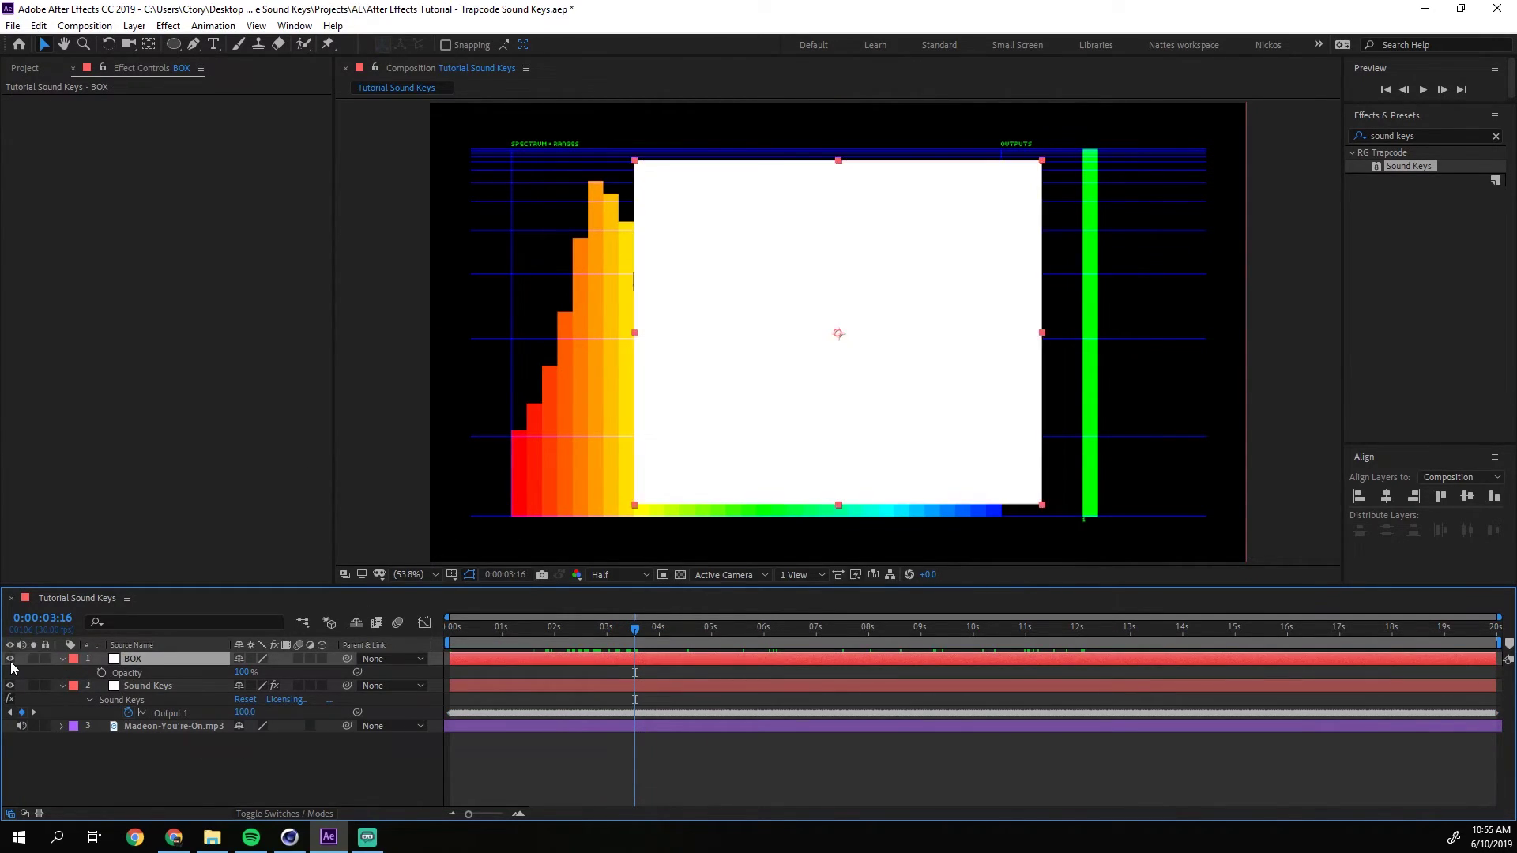
{"action": "left_click", "coordinate": [111, 673]}
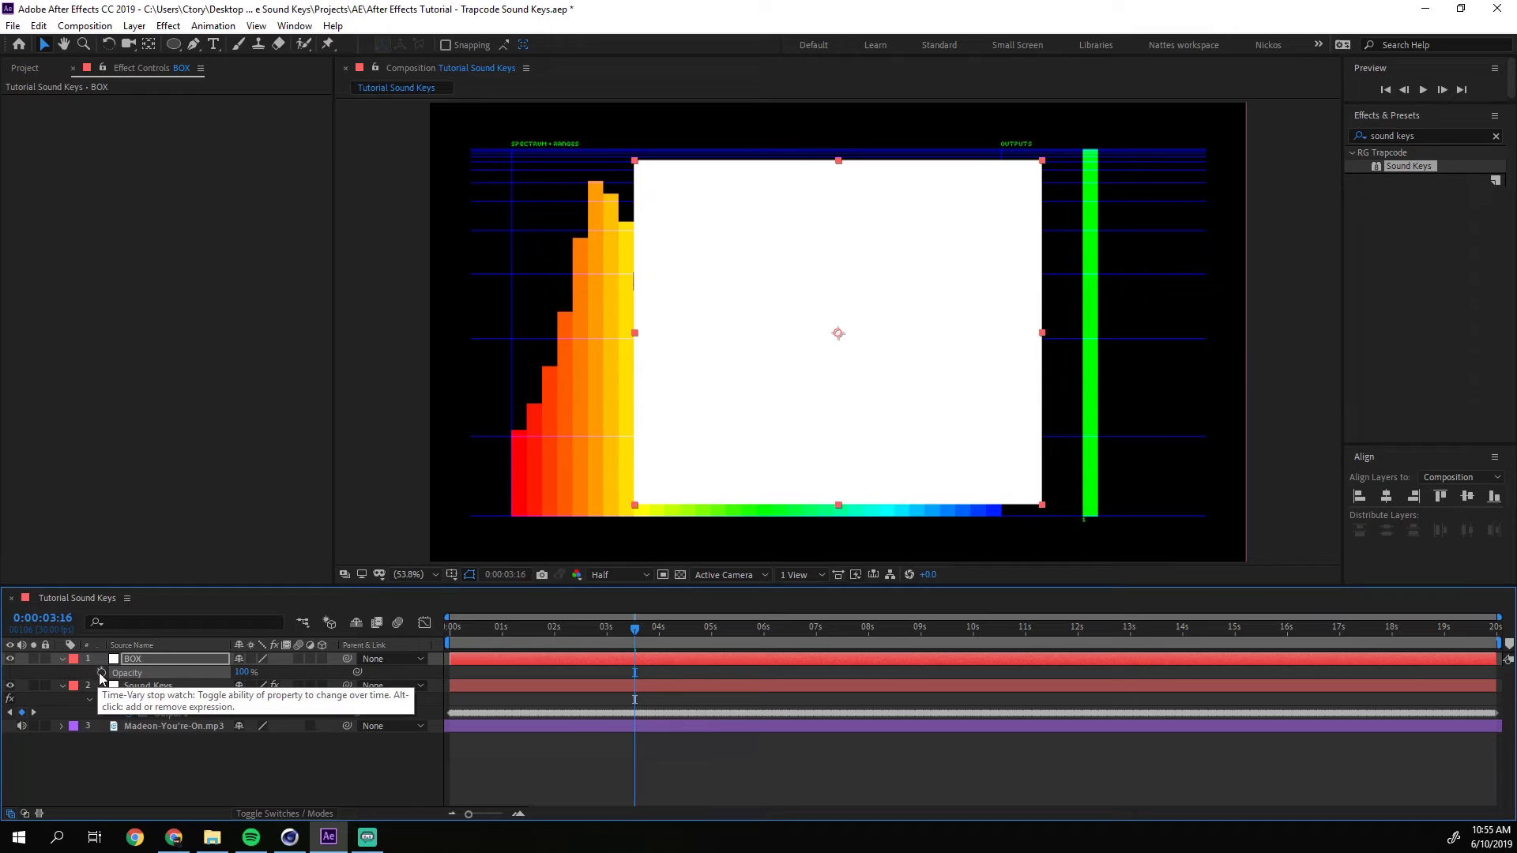
{"action": "left_click", "coordinate": [101, 672], "text": "alt"}
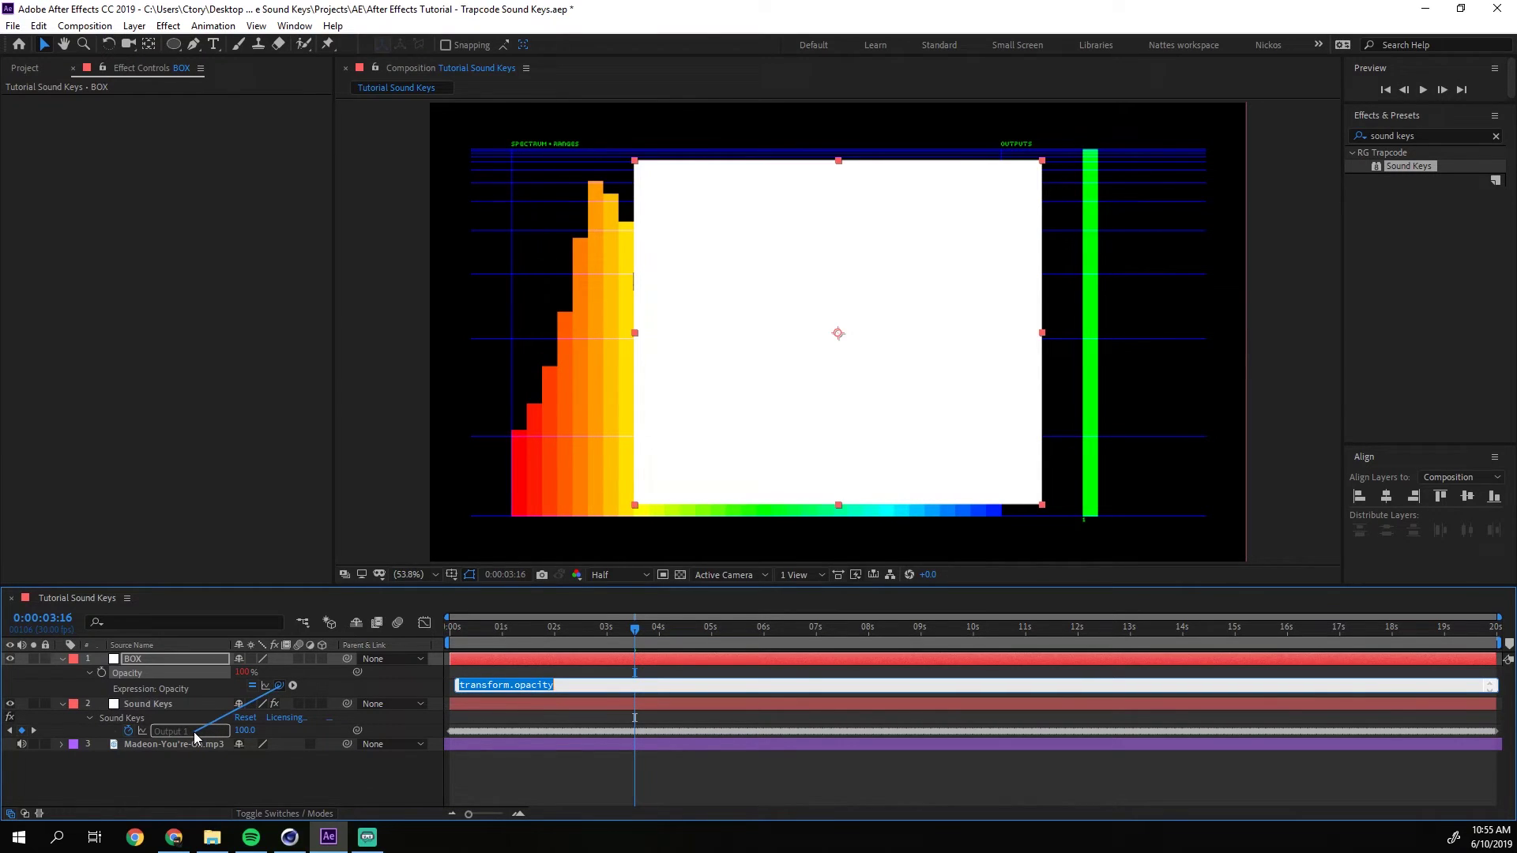
{"action": "left_click_drag", "start_coordinate": [192, 732], "coordinate": [170, 731]}
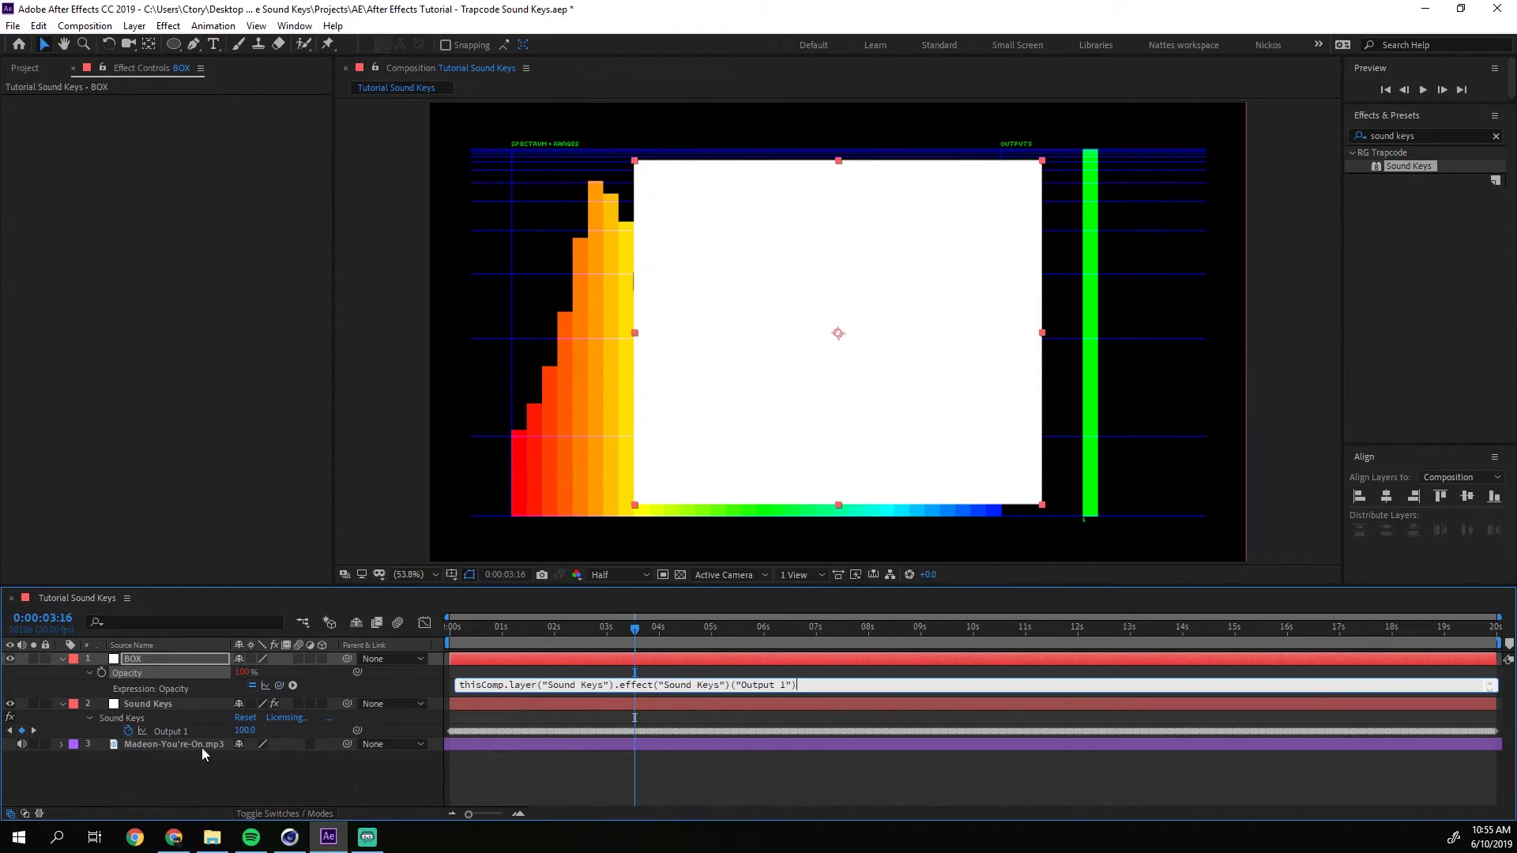
{"action": "left_click", "coordinate": [207, 757]}
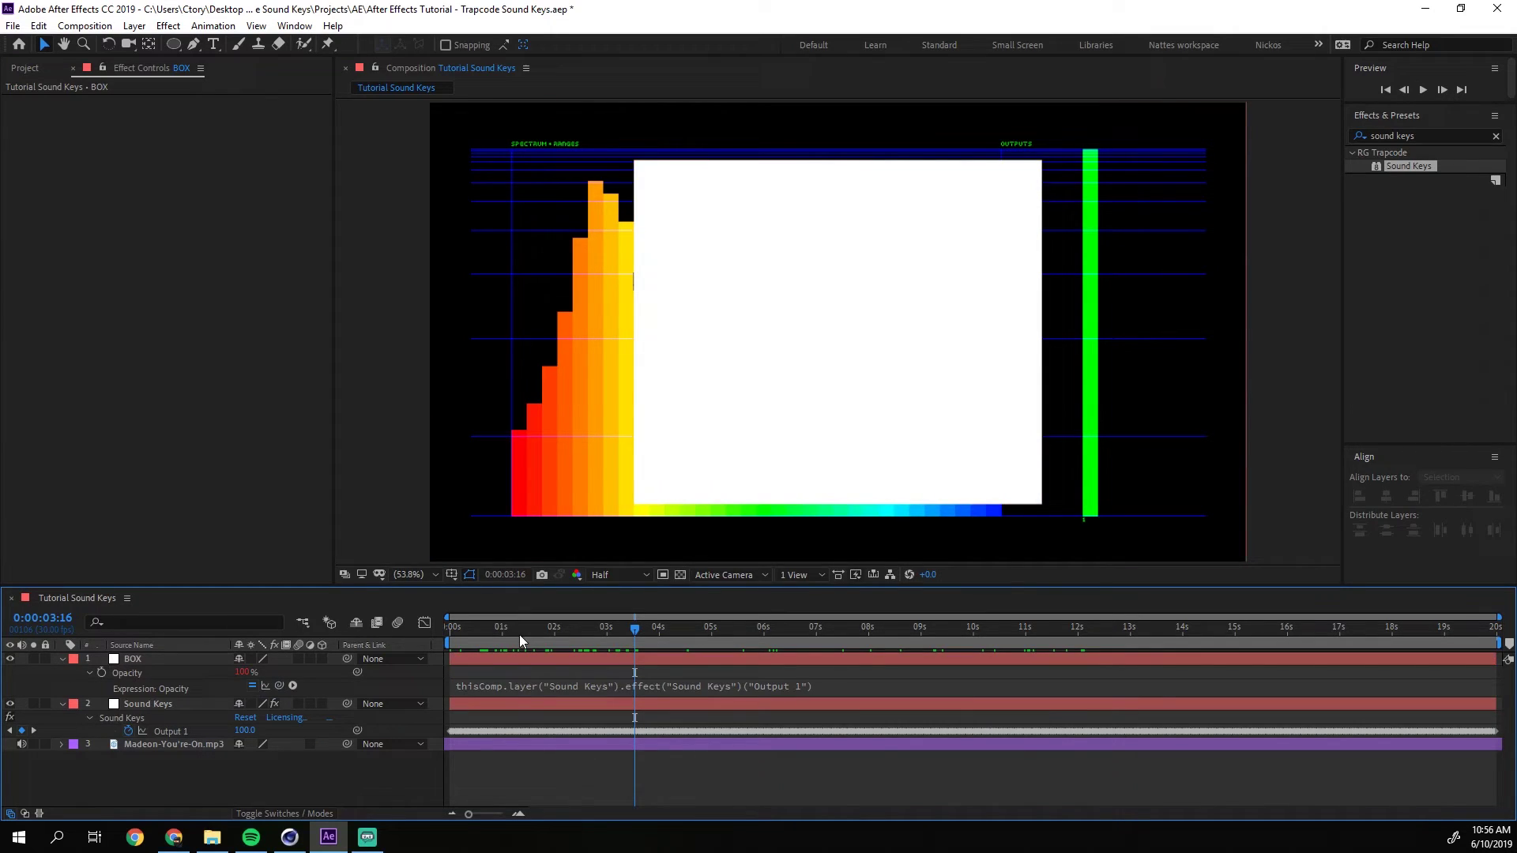
Preview from the start with audio and scrub to check the box flashing.
{"action": "left_click_drag", "start_coordinate": [519, 633], "coordinate": [428, 632]}
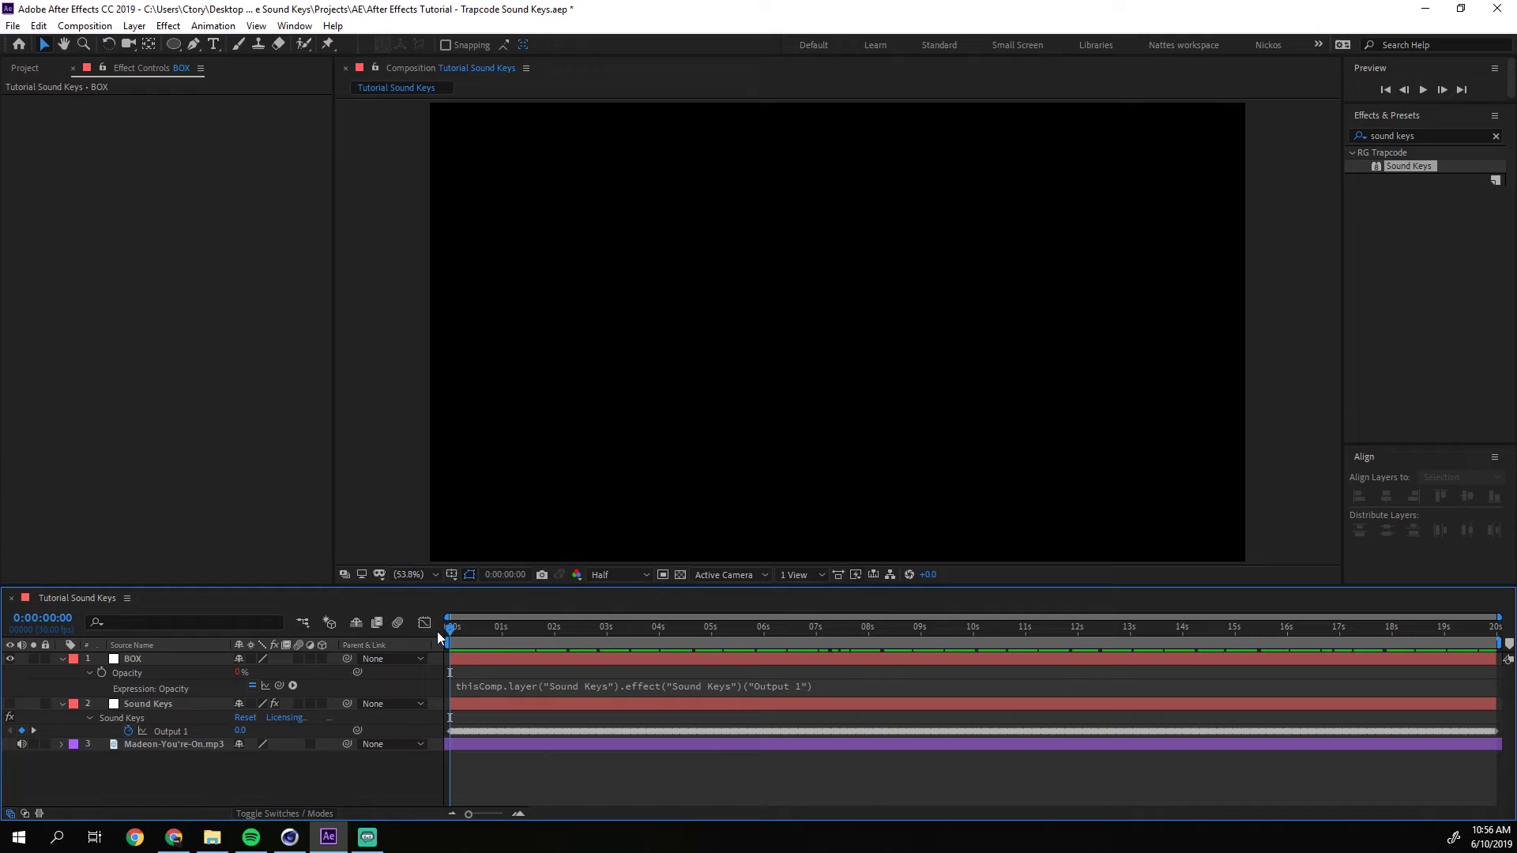
{"action": "key", "text": "space"}
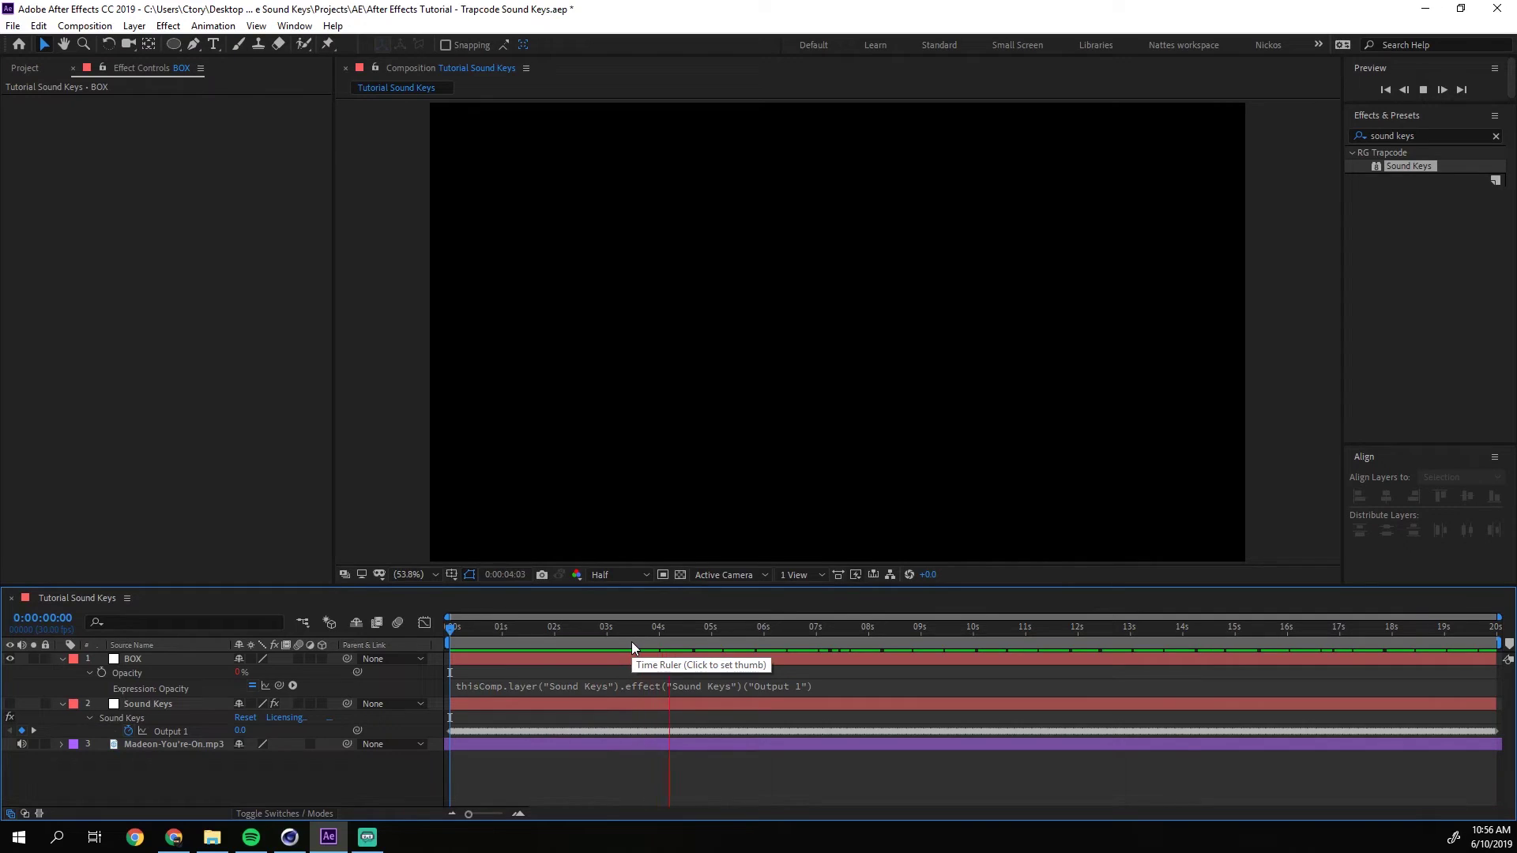
{"action": "left_click", "coordinate": [676, 627]}
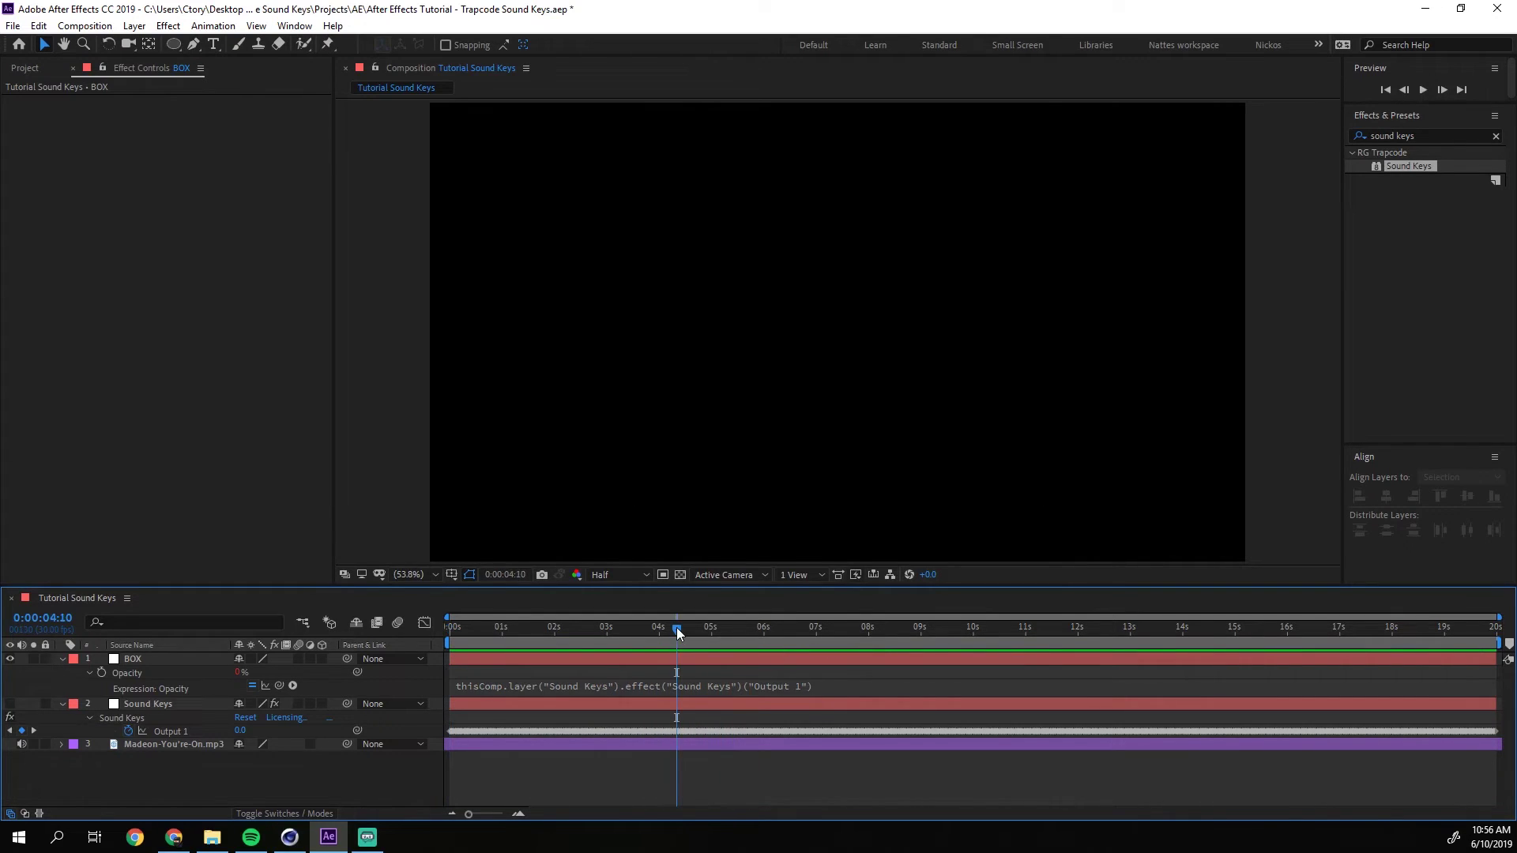
{"action": "mouse_move", "coordinate": [676, 627]}
{"action": "left_mouse_down"}
{"action": "mouse_move", "coordinate": [872, 643]}
{"action": "mouse_move", "coordinate": [561, 653]}
{"action": "mouse_move", "coordinate": [639, 651]}
{"action": "mouse_move", "coordinate": [531, 637]}
{"action": "mouse_move", "coordinate": [651, 640]}
{"action": "mouse_move", "coordinate": [655, 594]}
{"action": "mouse_move", "coordinate": [658, 639]}
{"action": "mouse_move", "coordinate": [687, 636]}
{"action": "mouse_move", "coordinate": [659, 652]}
{"action": "left_mouse_up"}
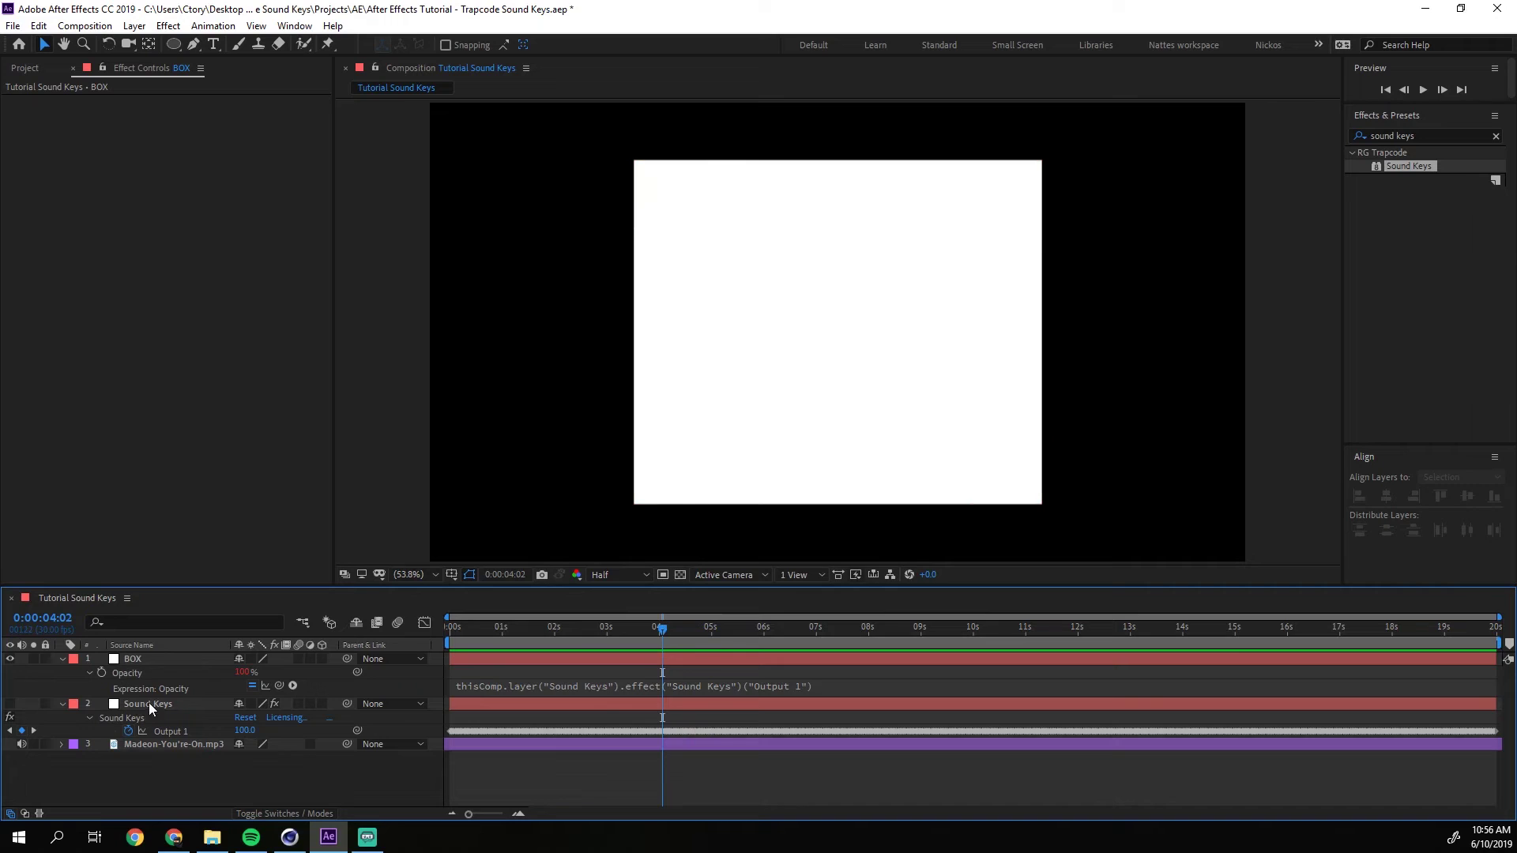
With the spectrum visible, set Sound Keys Range 1 Falloff to Exponential.
{"action": "left_click", "coordinate": [148, 704]}
{"action": "left_click", "coordinate": [10, 704]}
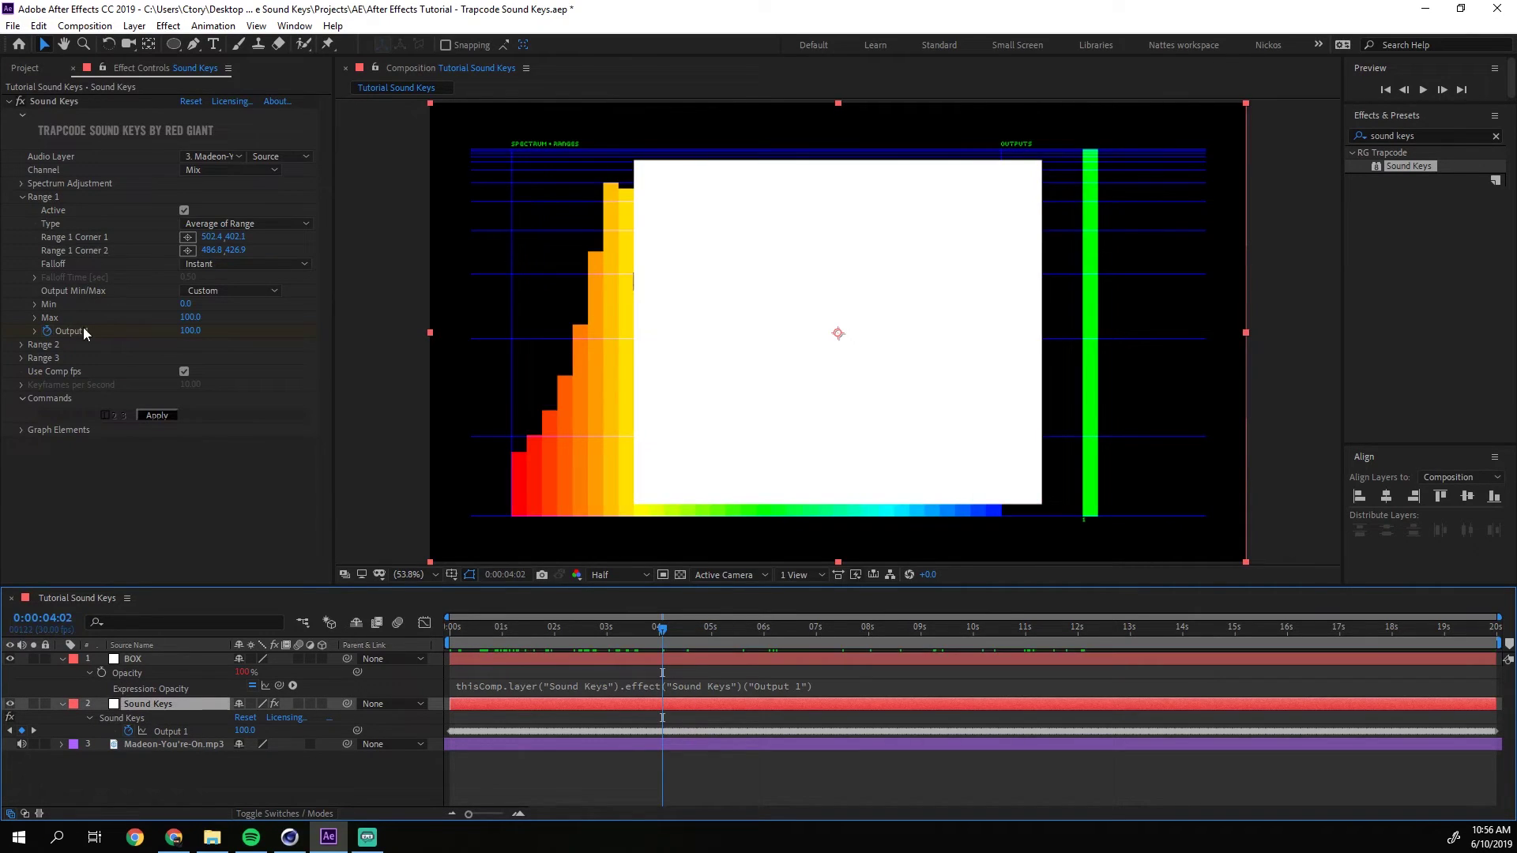
{"action": "left_click", "coordinate": [194, 267]}
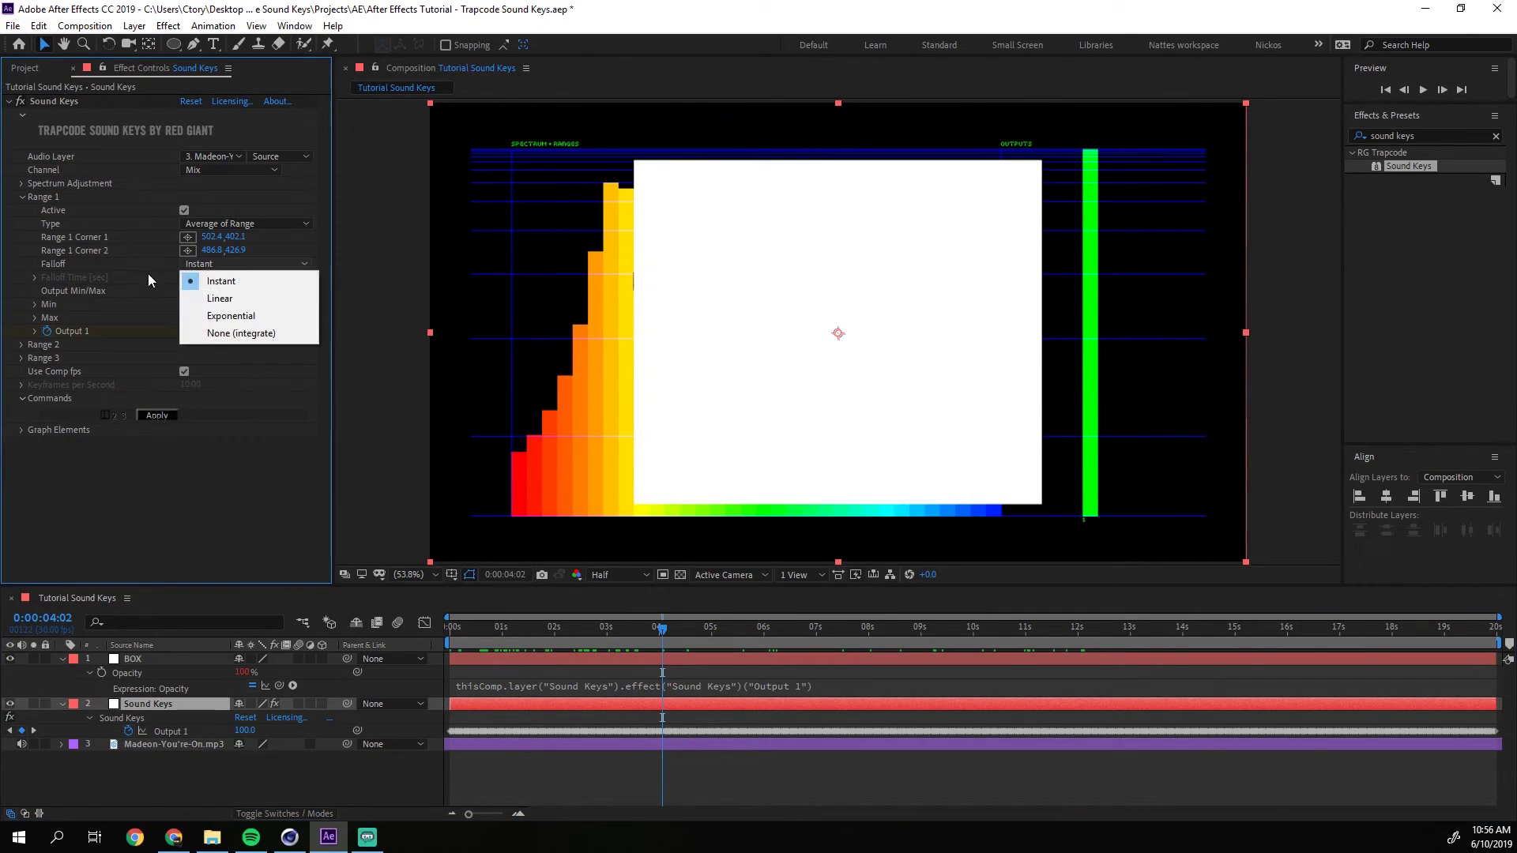
{"action": "left_click", "coordinate": [209, 262]}
{"action": "left_click", "coordinate": [208, 264]}
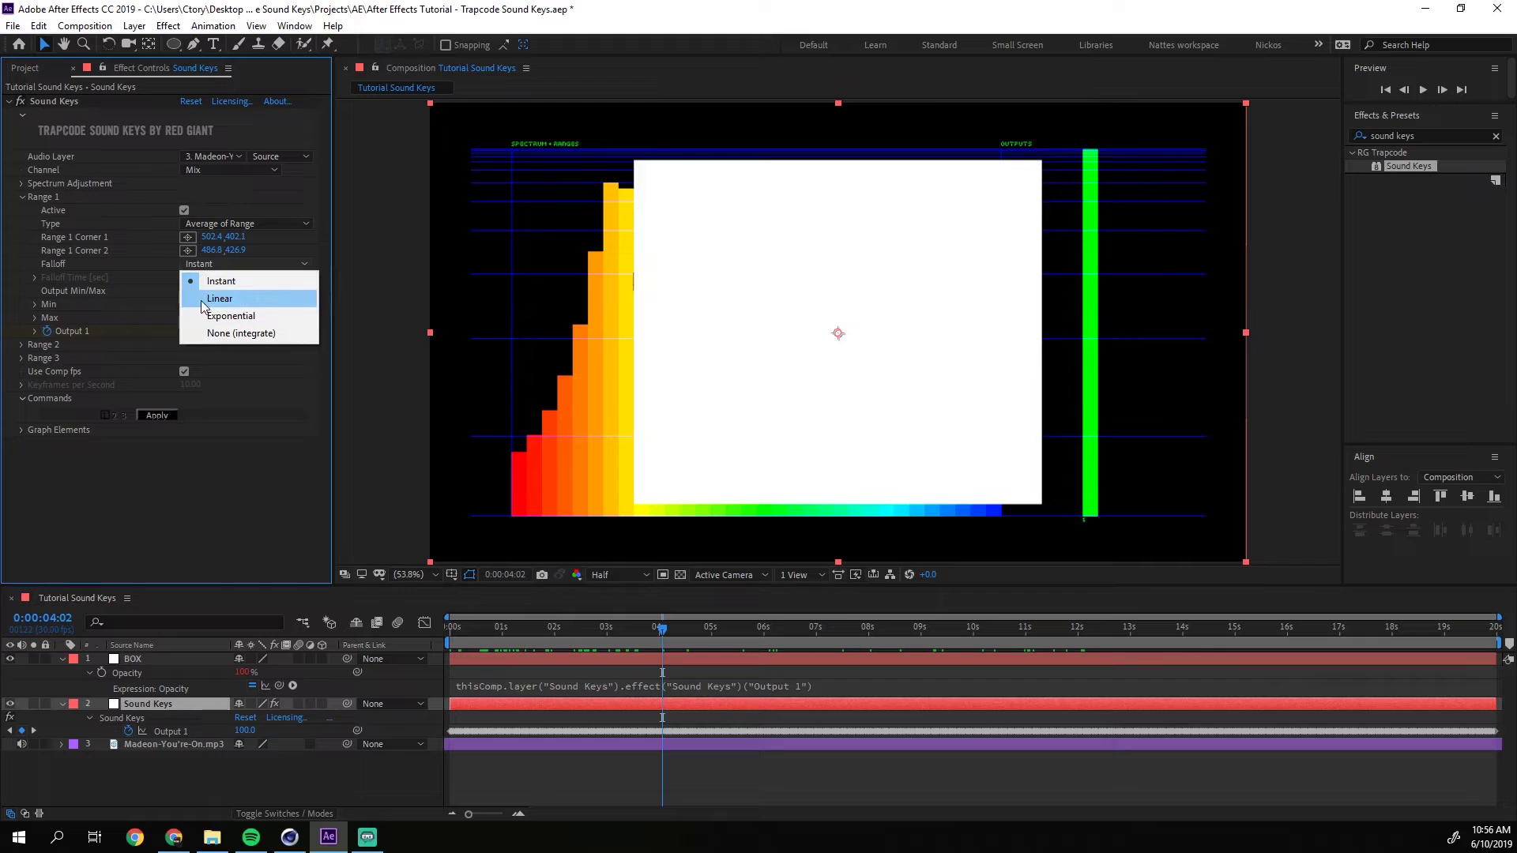
{"action": "left_click", "coordinate": [251, 323]}
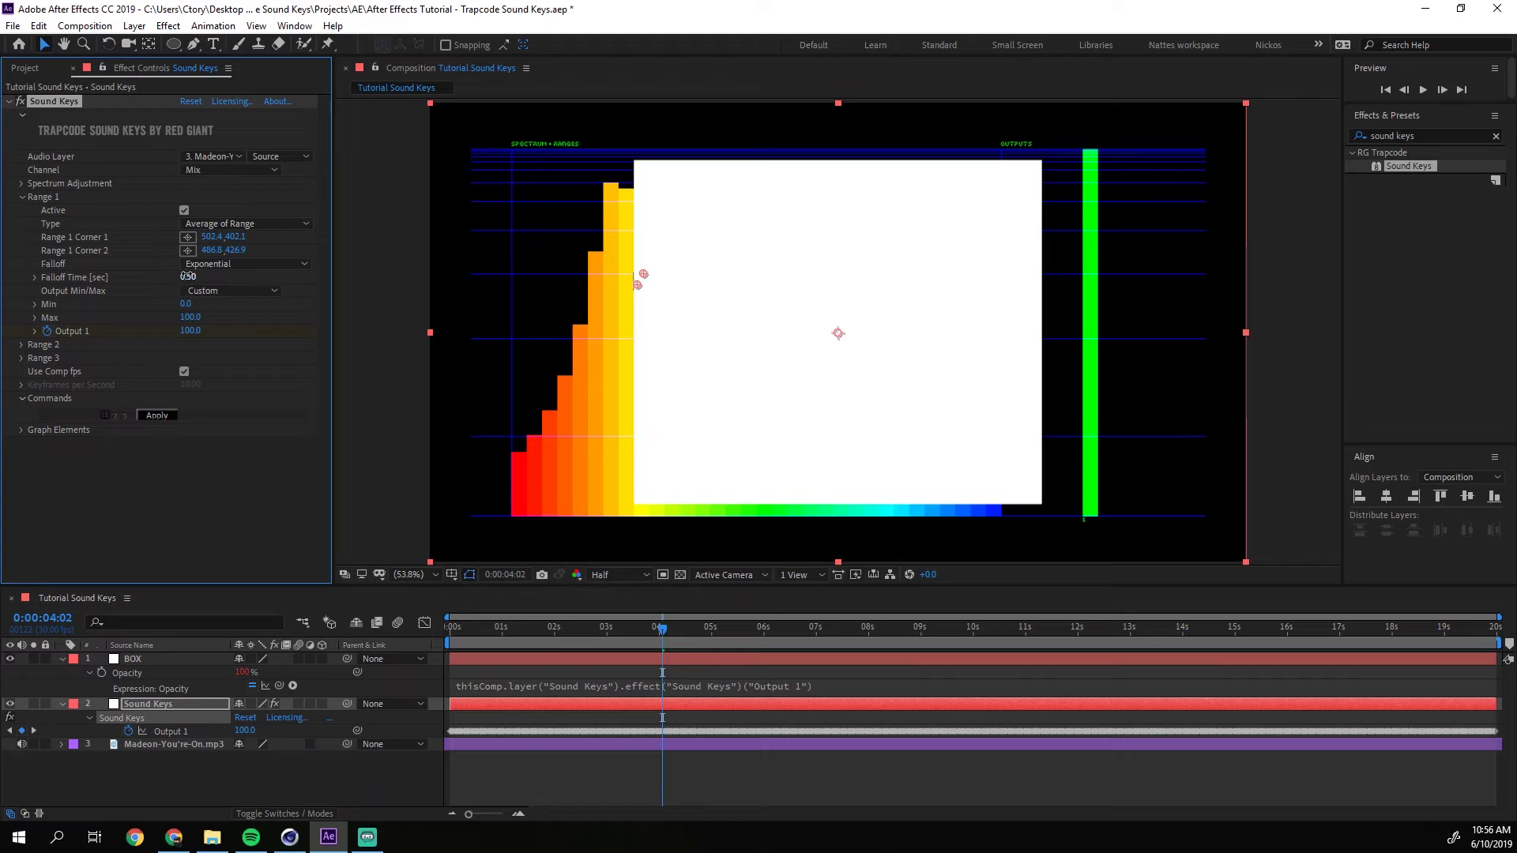
Set the Range 1 Falloff Time to 1.00 seconds.
{"action": "left_click_drag", "start_coordinate": [188, 277], "coordinate": [231, 290]}
{"action": "left_click", "coordinate": [192, 276]}
{"action": "type", "text": "1"}
{"action": "key", "text": "Return"}
{"action": "left_click", "coordinate": [188, 277]}
{"action": "key", "text": "Return"}
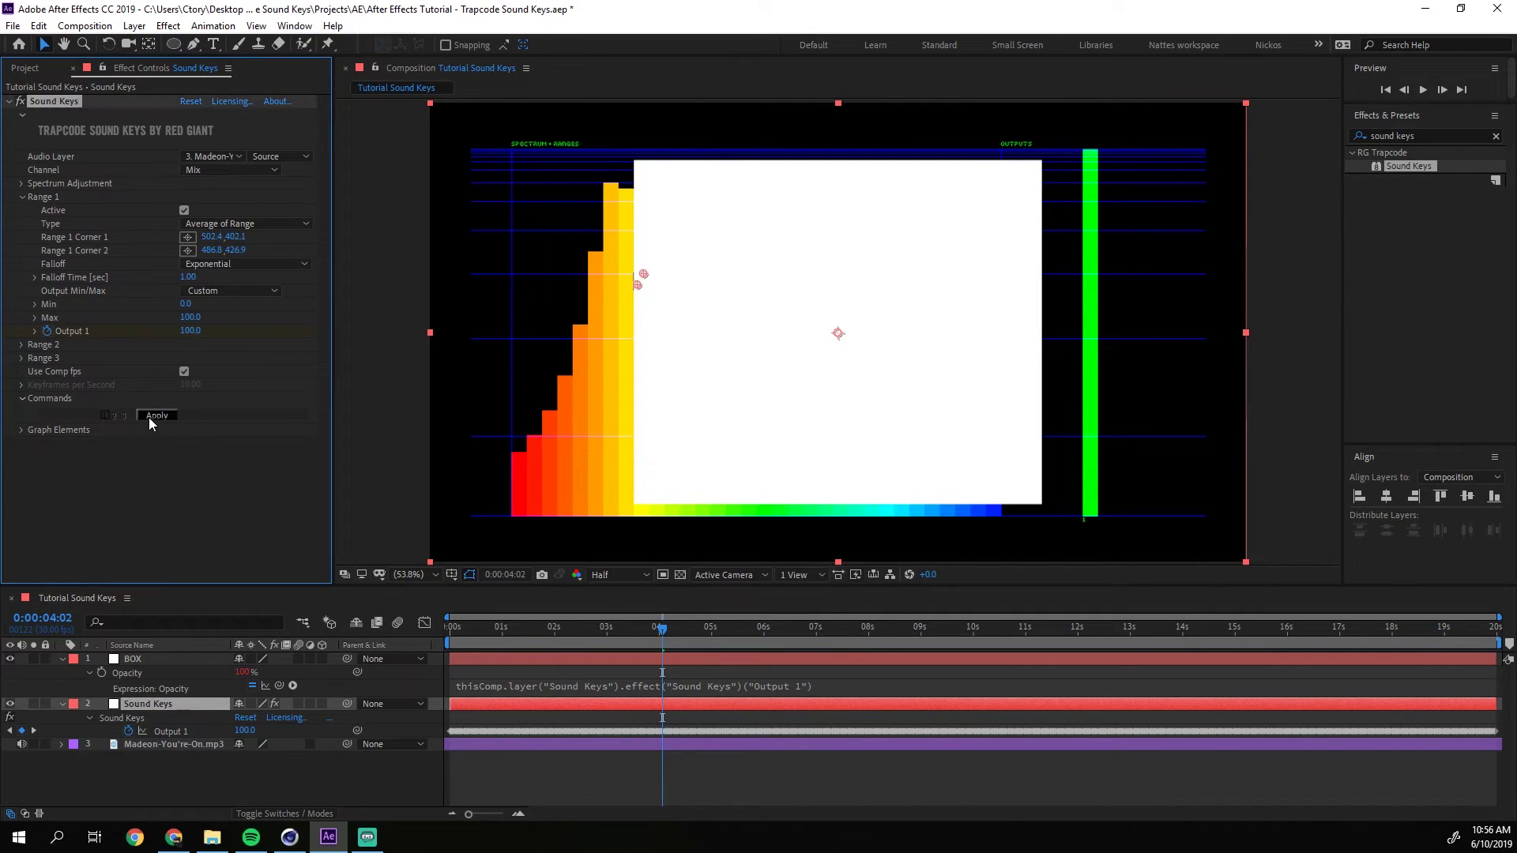
Reapply Sound Keys to regenerate the Output 1 keyframes with the new falloff.
{"action": "left_click", "coordinate": [149, 417]}
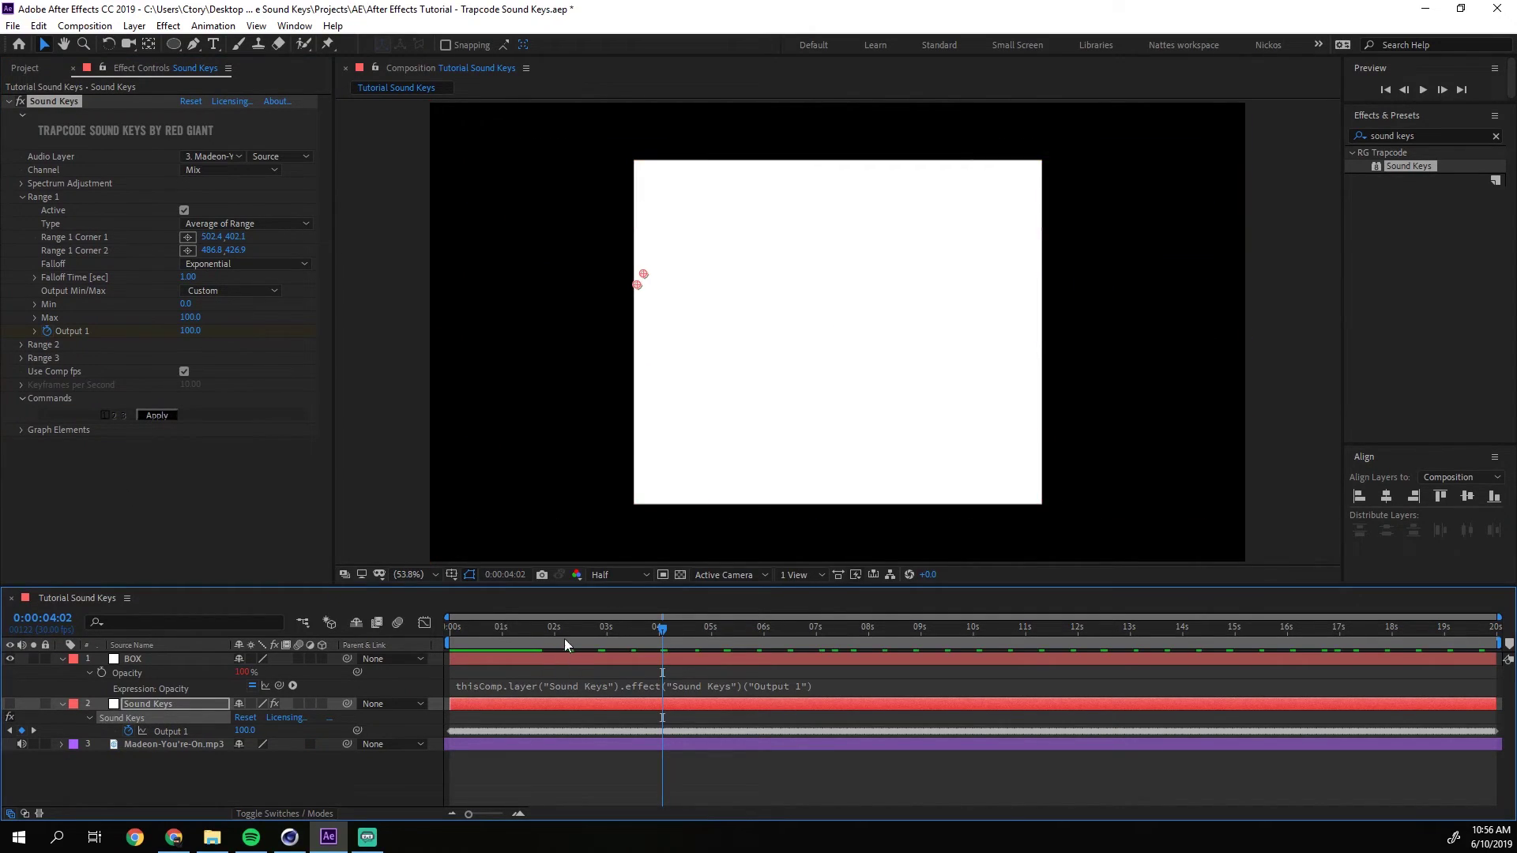
{"action": "left_click", "coordinate": [182, 731]}
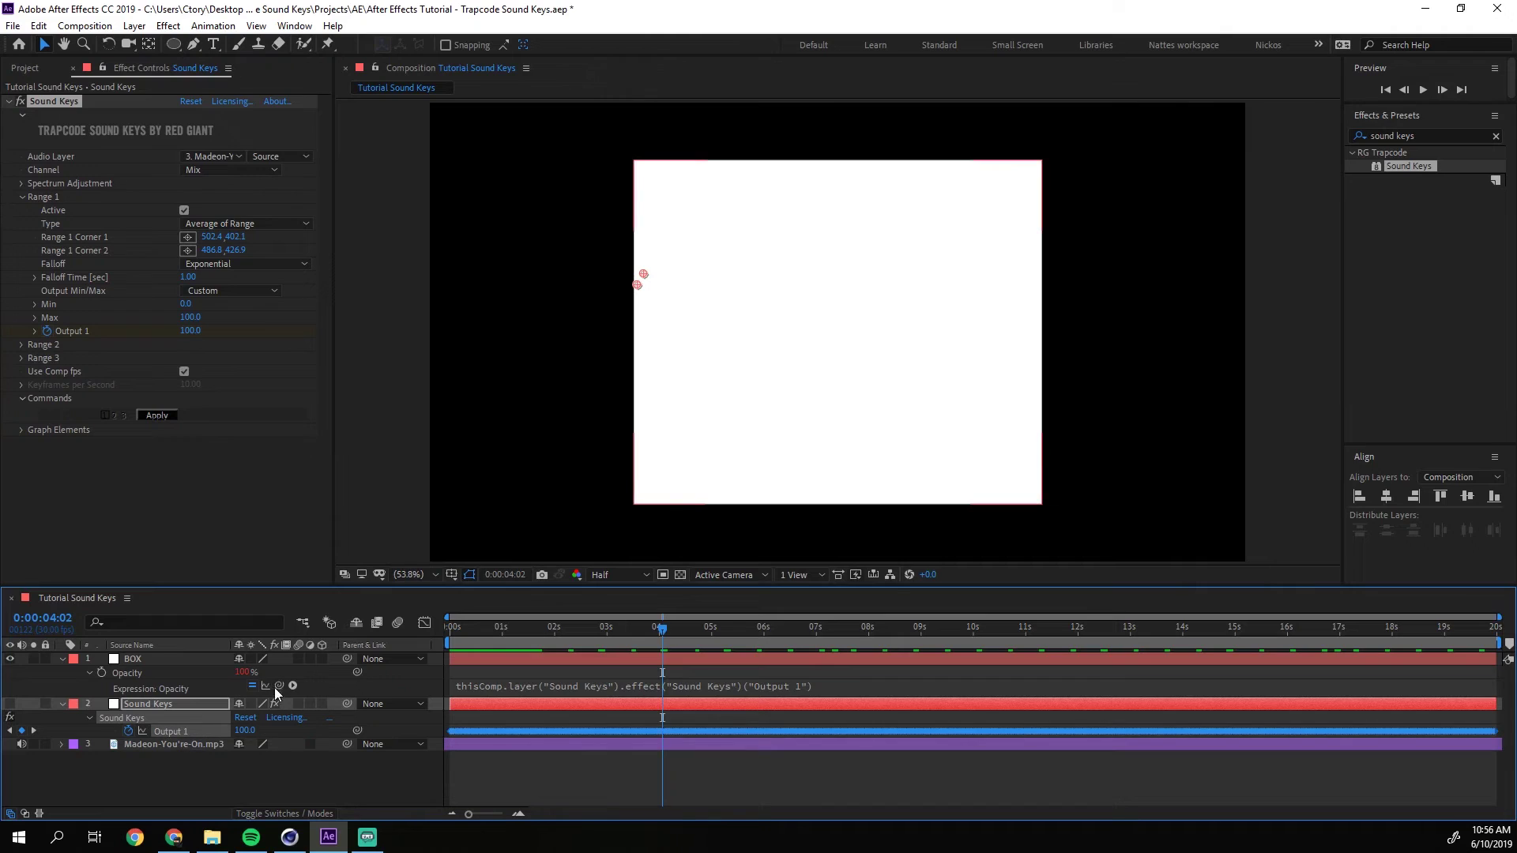
{"action": "left_click", "coordinate": [164, 417]}
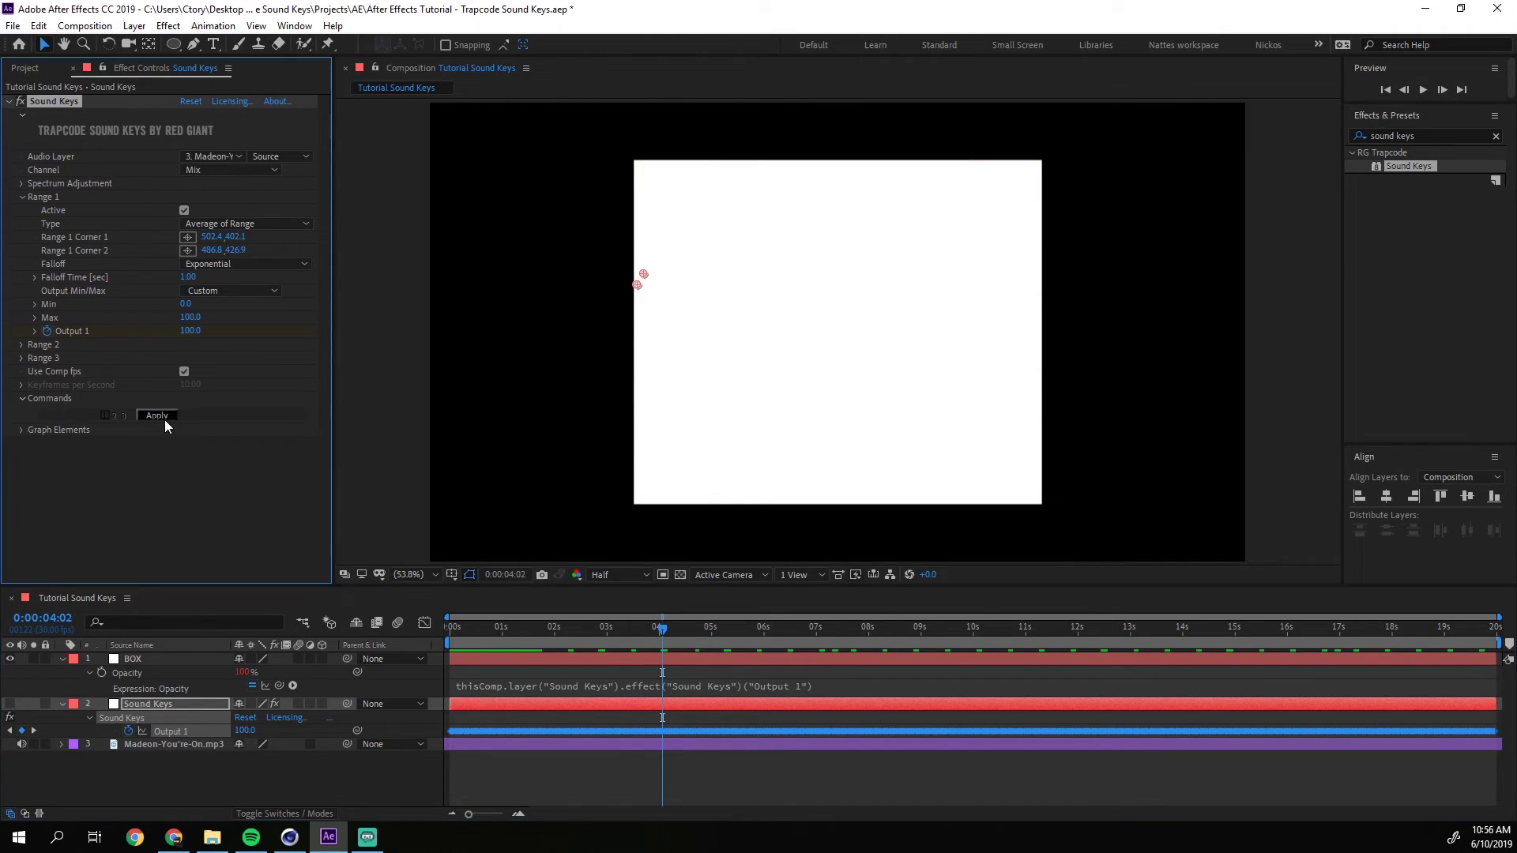
Preview from 0:00:01:14 to watch the box's opacity fade gradually.
{"action": "left_click", "coordinate": [527, 638]}
{"action": "key", "text": "space"}
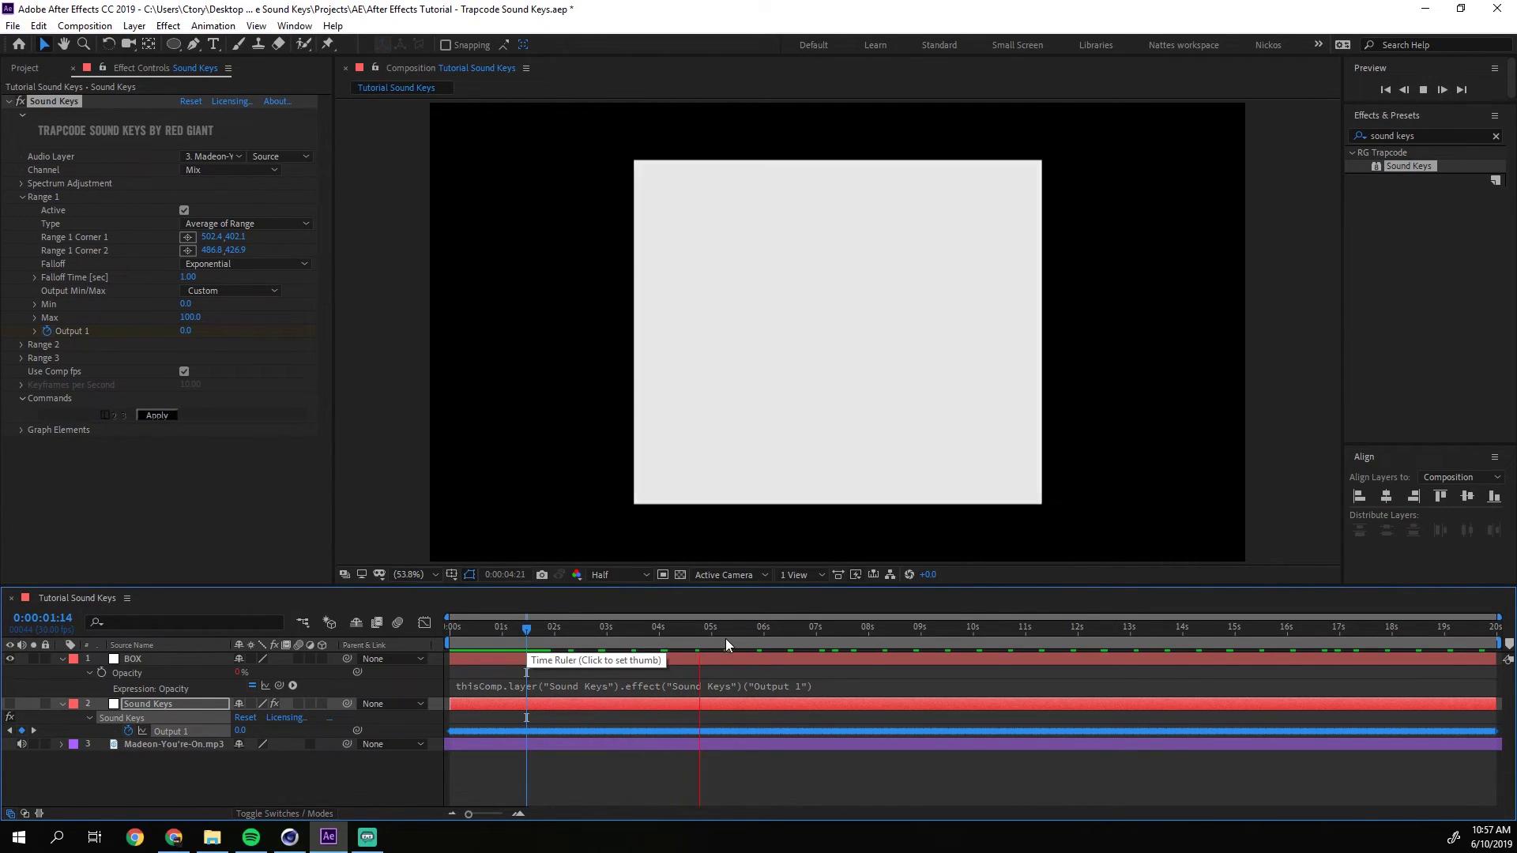
{"action": "key", "text": "space"}
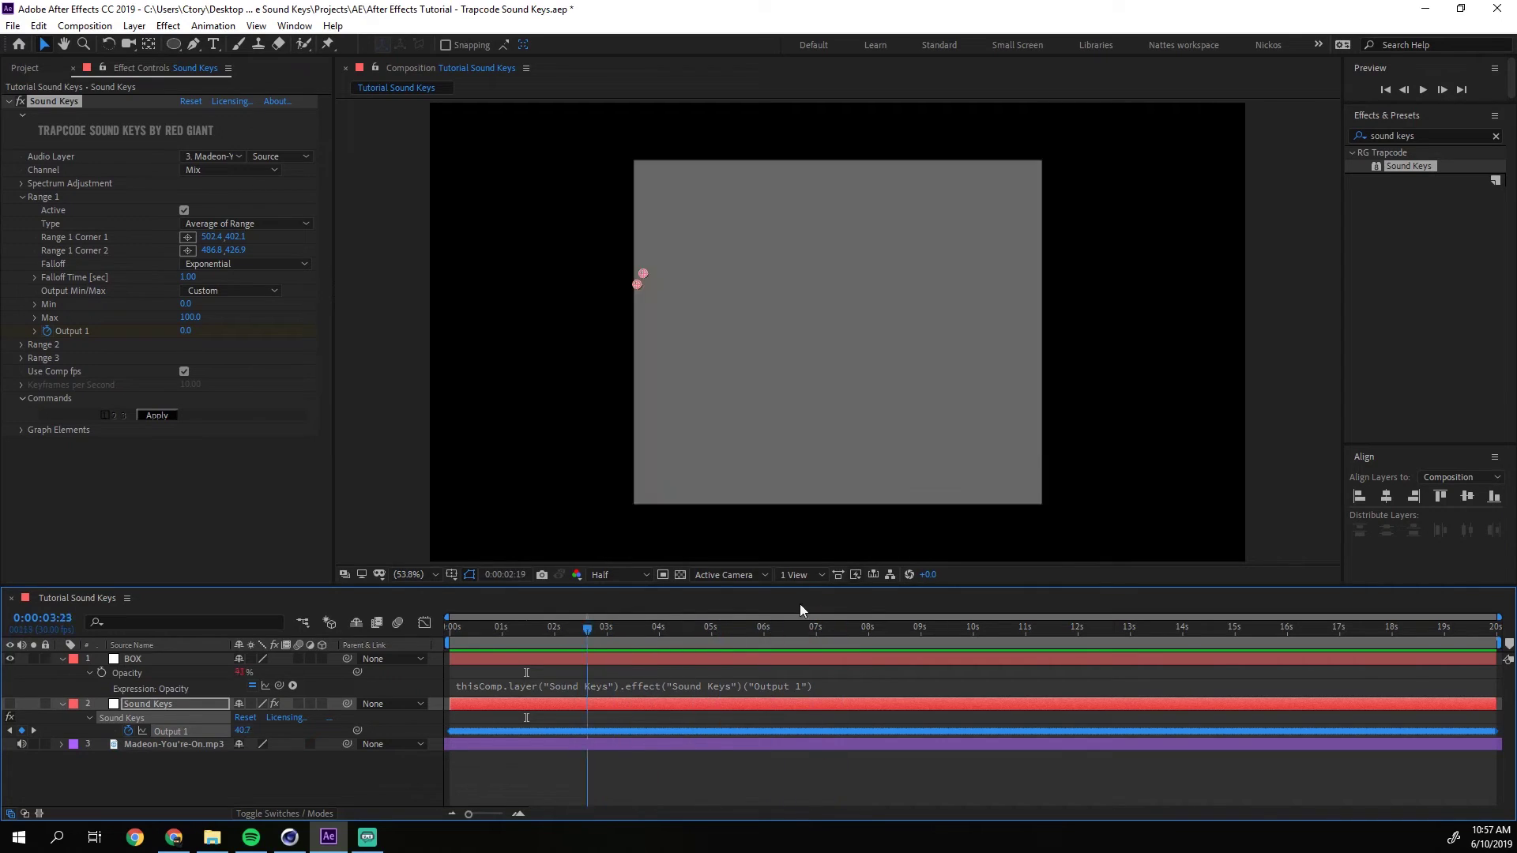
{"action": "key", "text": "space"}
{"action": "key", "text": "space"}
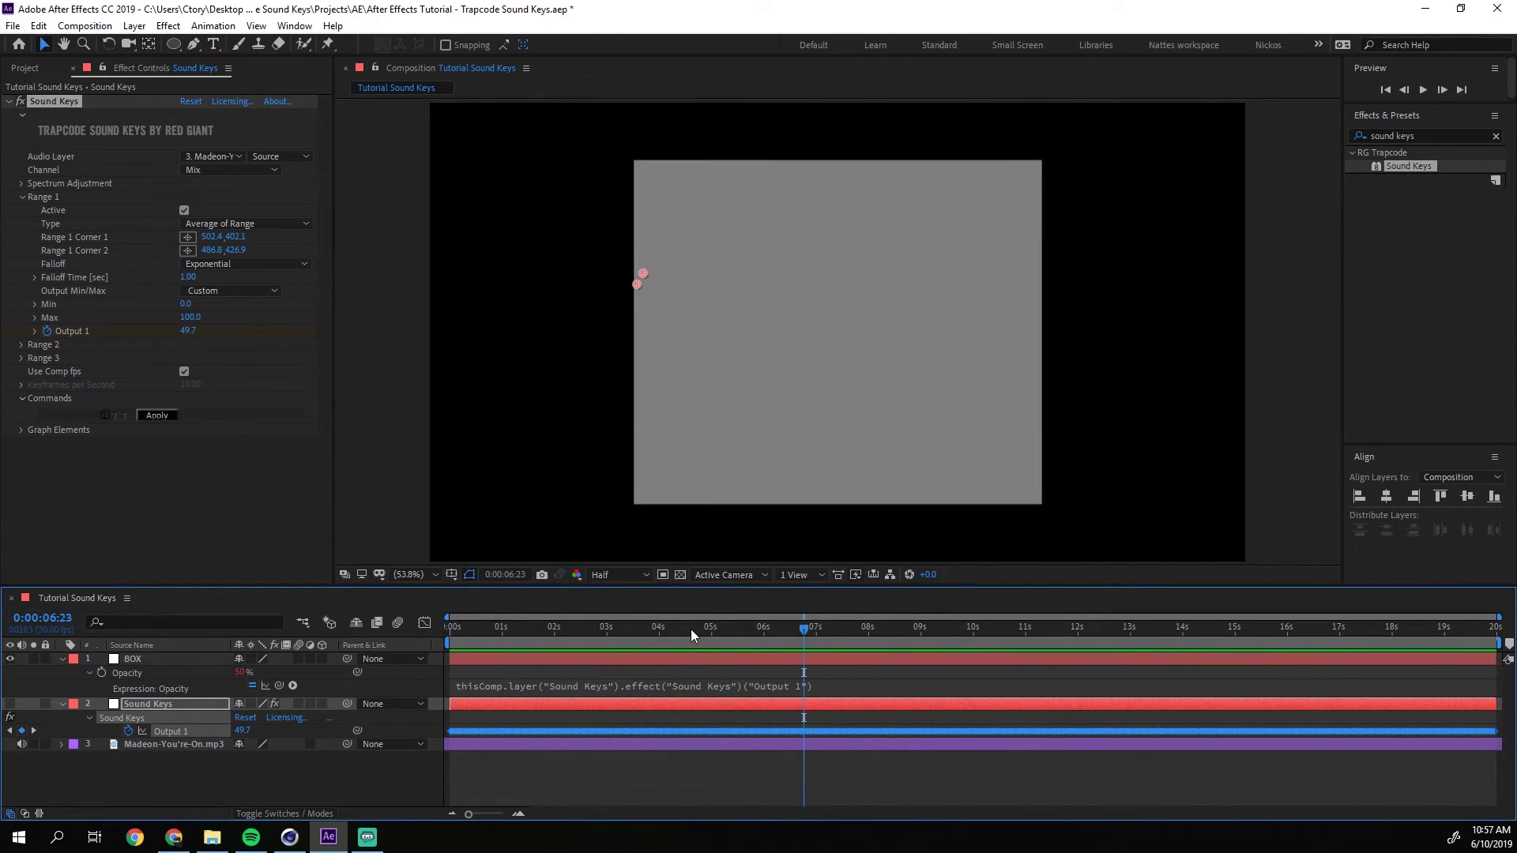
{"action": "key", "text": "space"}
{"action": "left_click", "coordinate": [167, 660]}
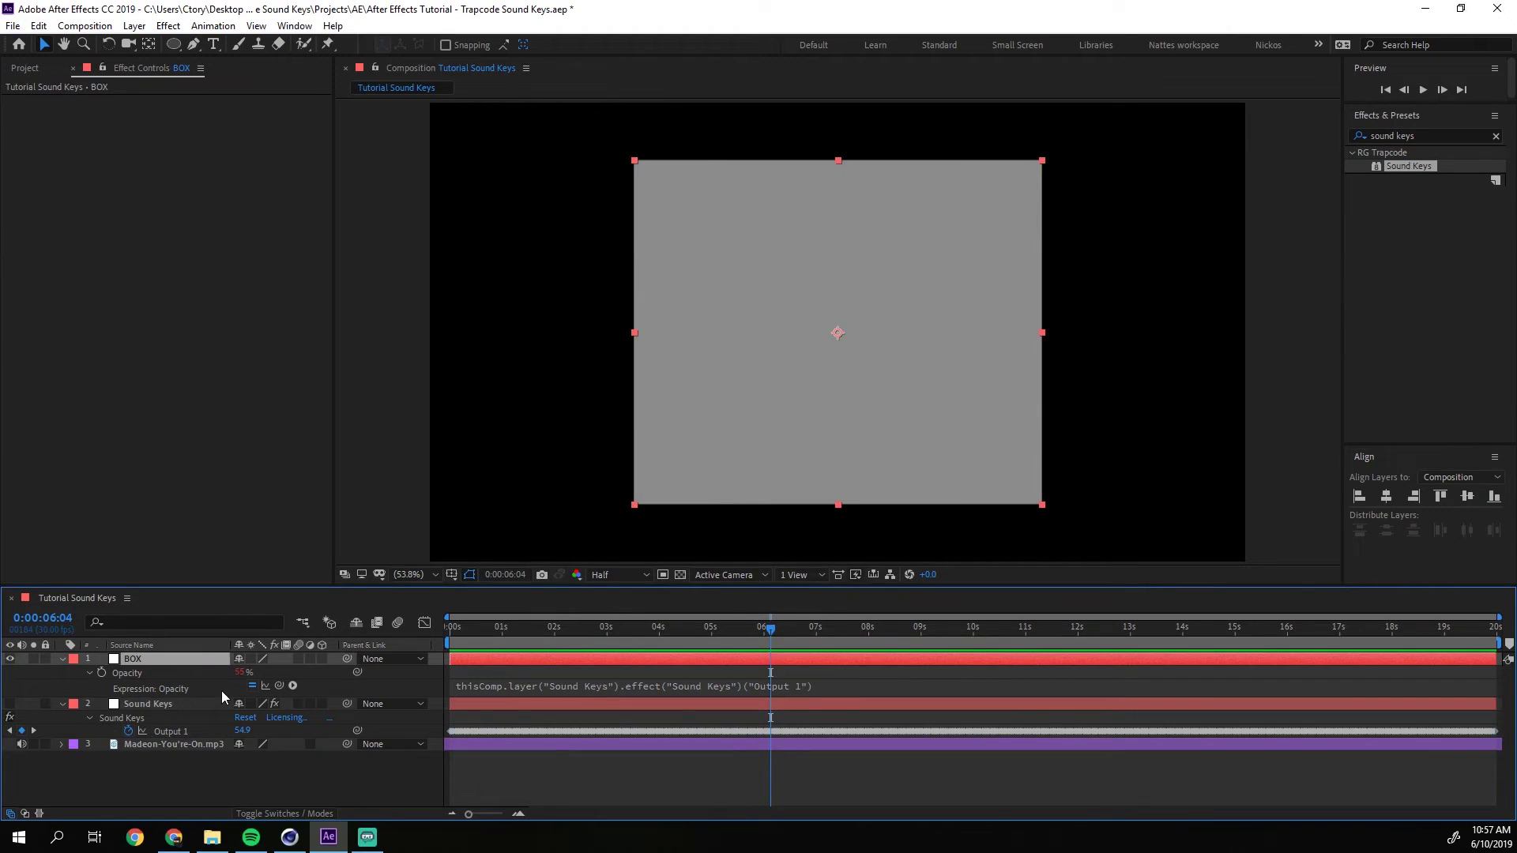
Delete the BOX layer and draw a white circle with the Ellipse tool.
{"action": "key", "text": "Delete"}
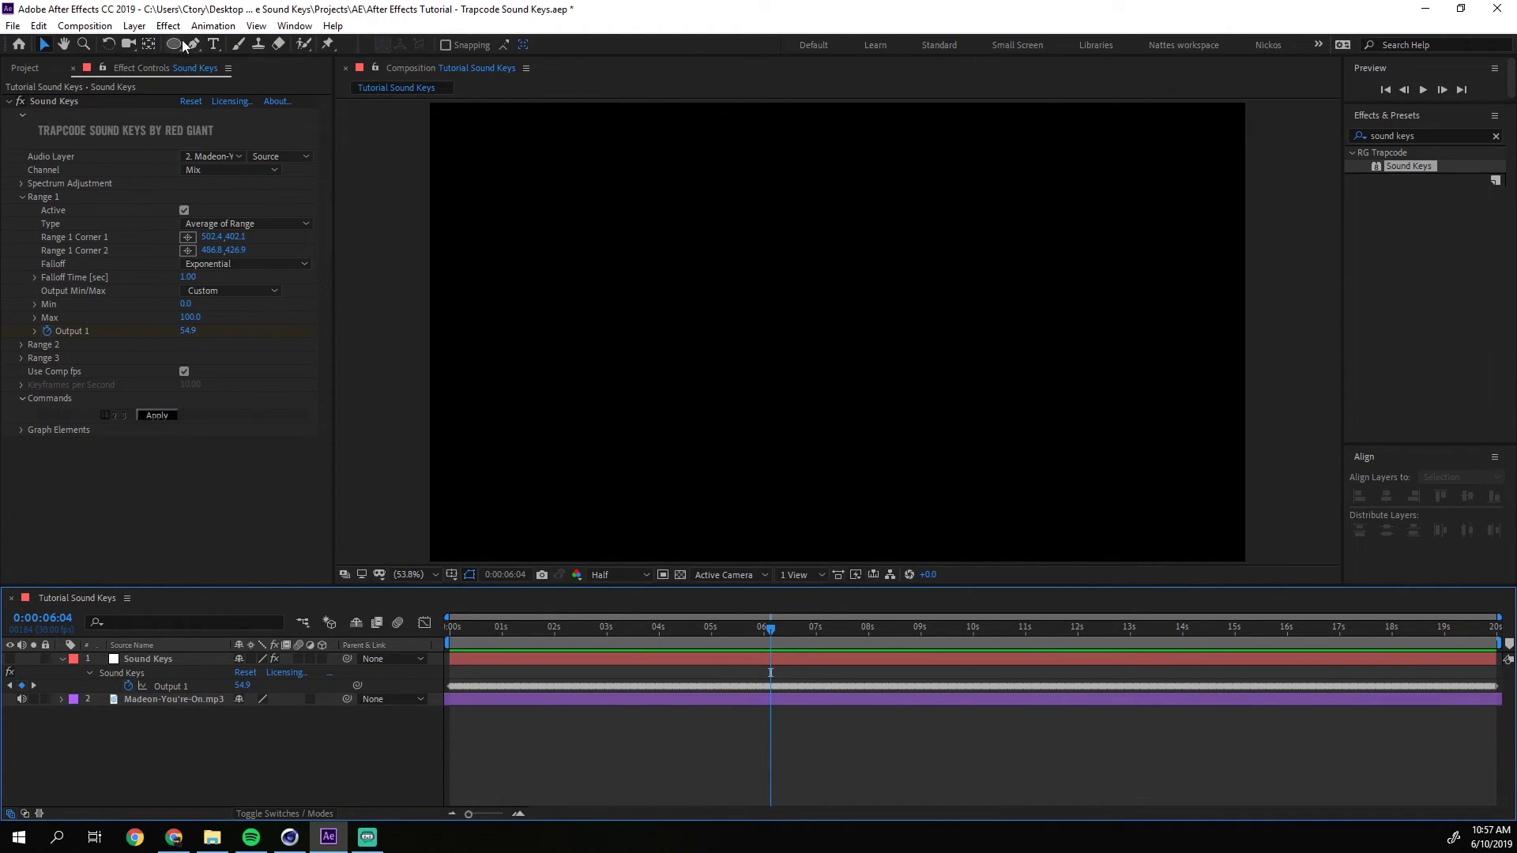
{"action": "left_click", "coordinate": [177, 41]}
{"action": "mouse_move", "coordinate": [742, 206]}
{"action": "left_mouse_down"}
{"action": "mouse_move", "coordinate": [899, 309]}
{"action": "mouse_move", "coordinate": [951, 415]}
{"action": "left_mouse_up"}
{"action": "key", "text": "v"}
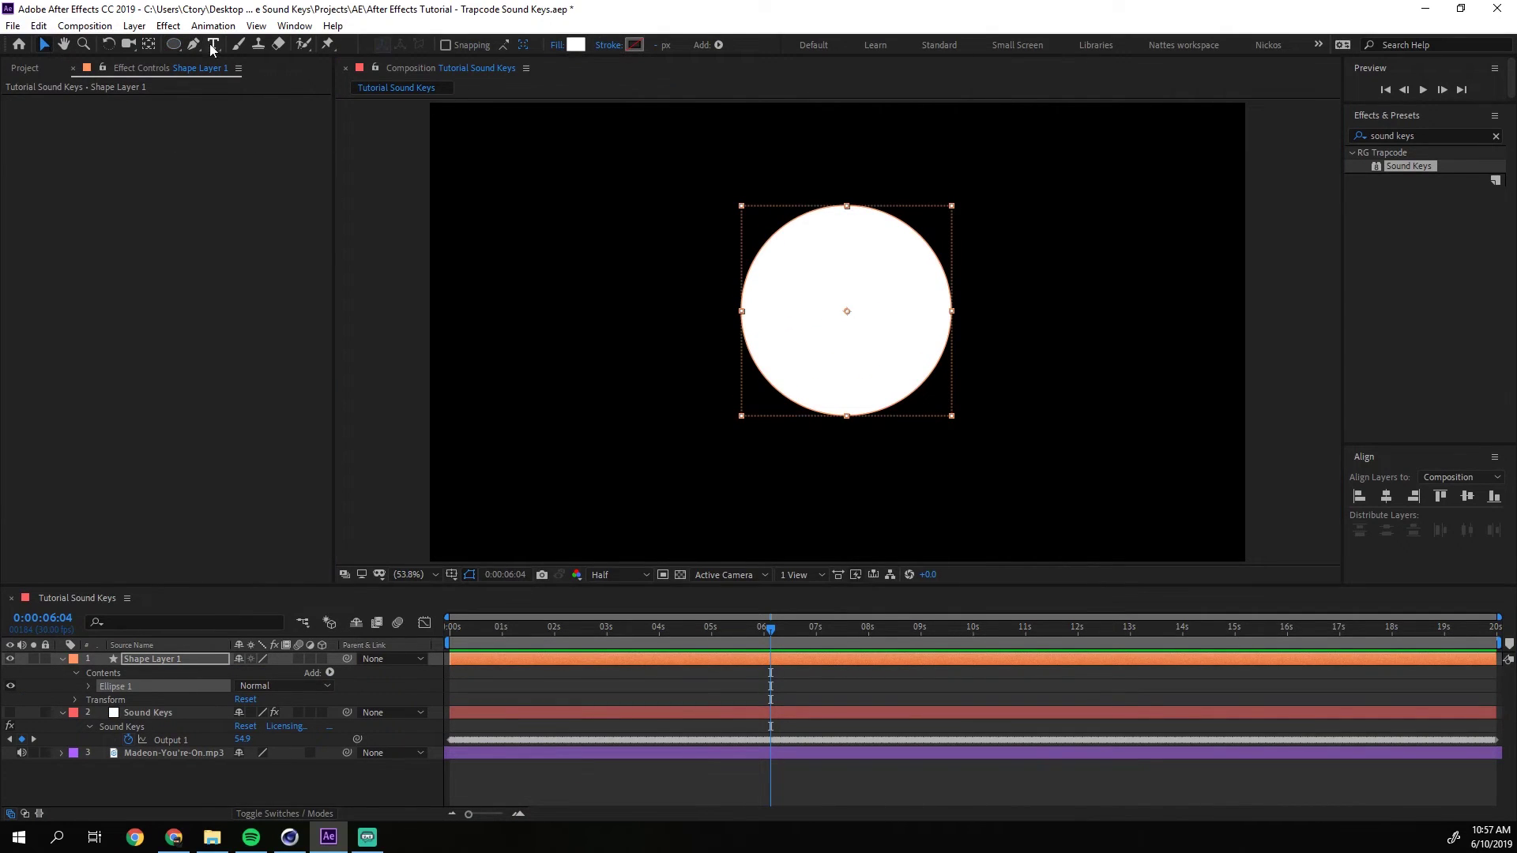
Snap the circle's anchor point to its centre and centre it horizontally and vertically.
{"action": "left_click", "coordinate": [149, 45]}
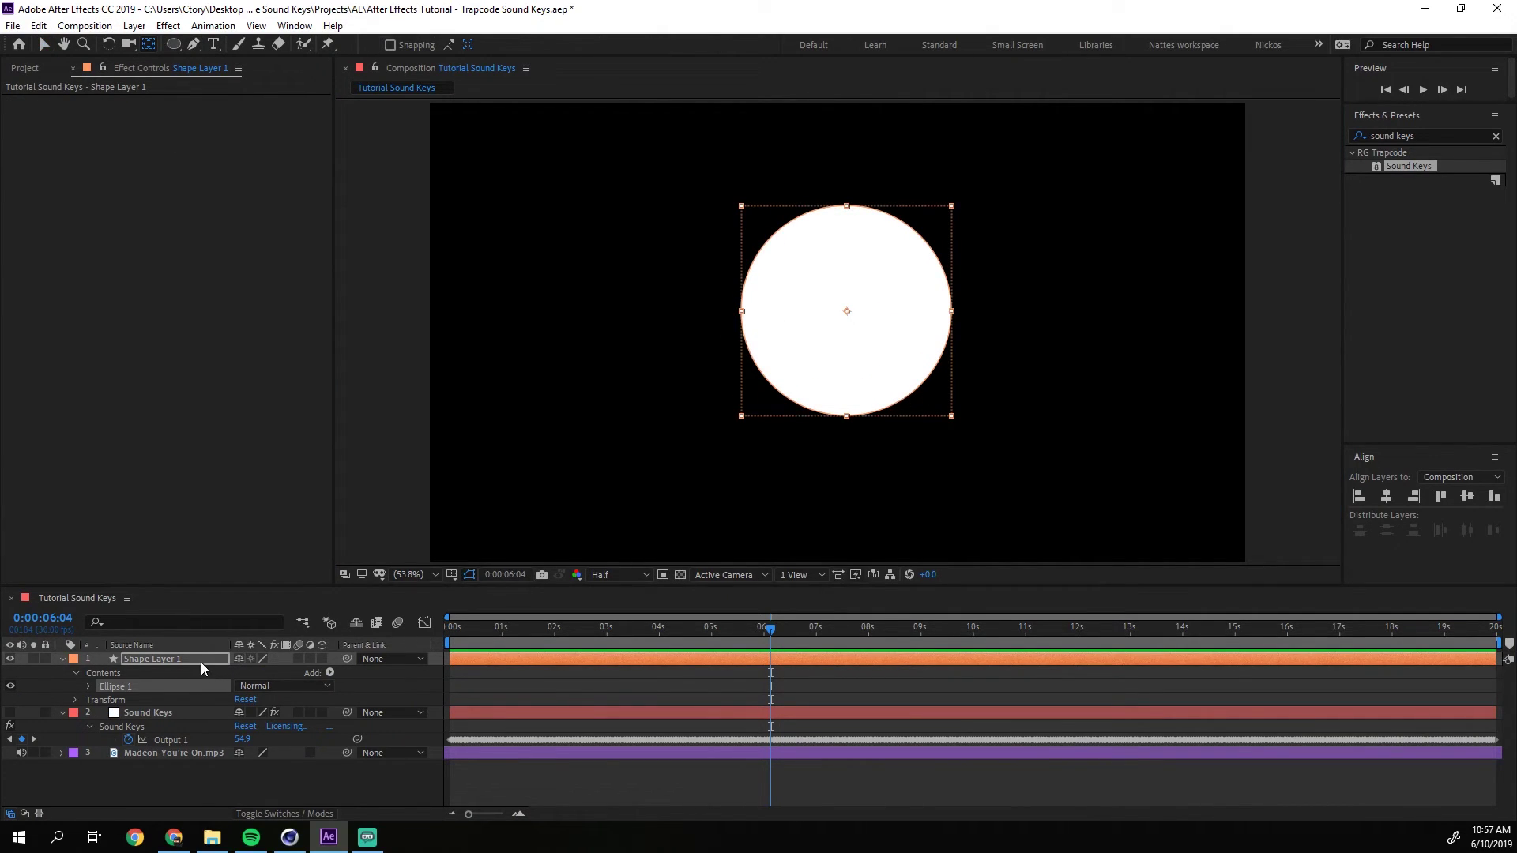
{"action": "left_click", "coordinate": [841, 330]}
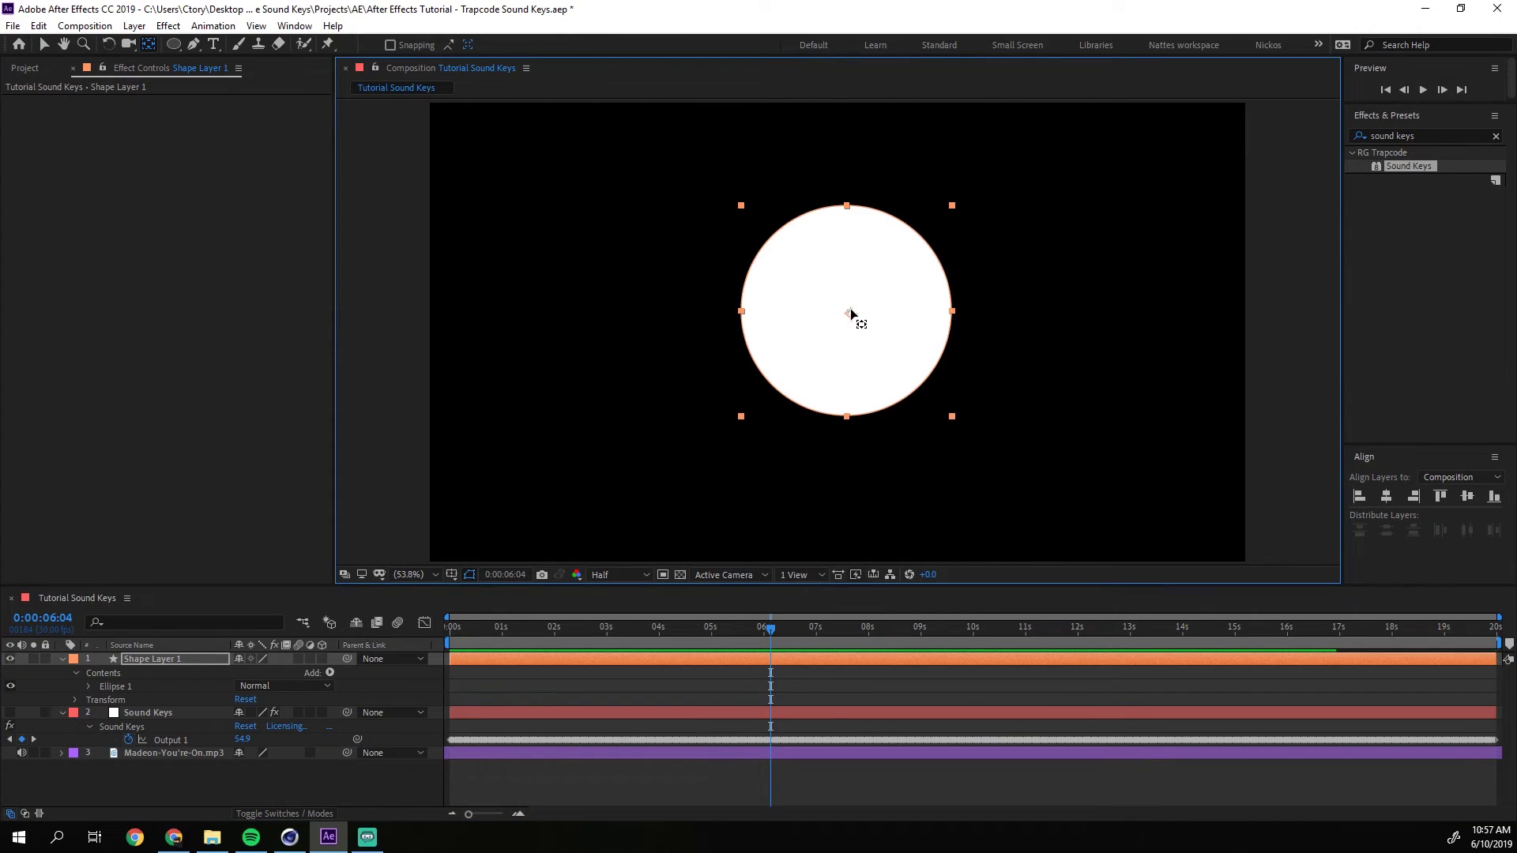
{"action": "mouse_move", "coordinate": [845, 307]}
{"action": "left_mouse_down"}
{"action": "mouse_move", "coordinate": [850, 329]}
{"action": "mouse_move", "coordinate": [847, 311]}
{"action": "left_mouse_up"}
{"action": "left_click", "coordinate": [43, 45]}
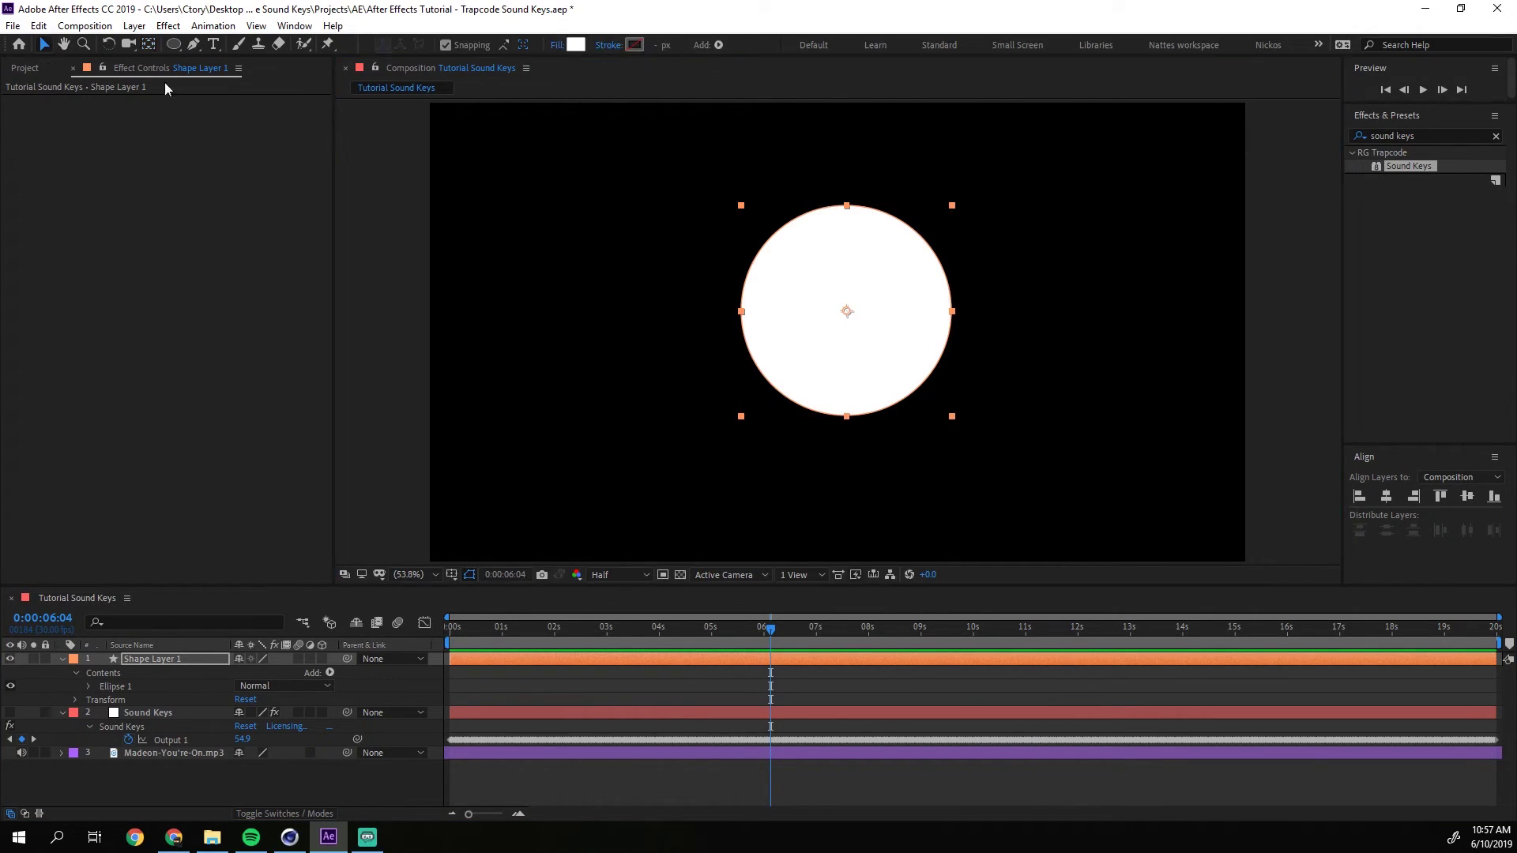
{"action": "left_click", "coordinate": [1384, 496]}
{"action": "left_click", "coordinate": [1467, 496]}
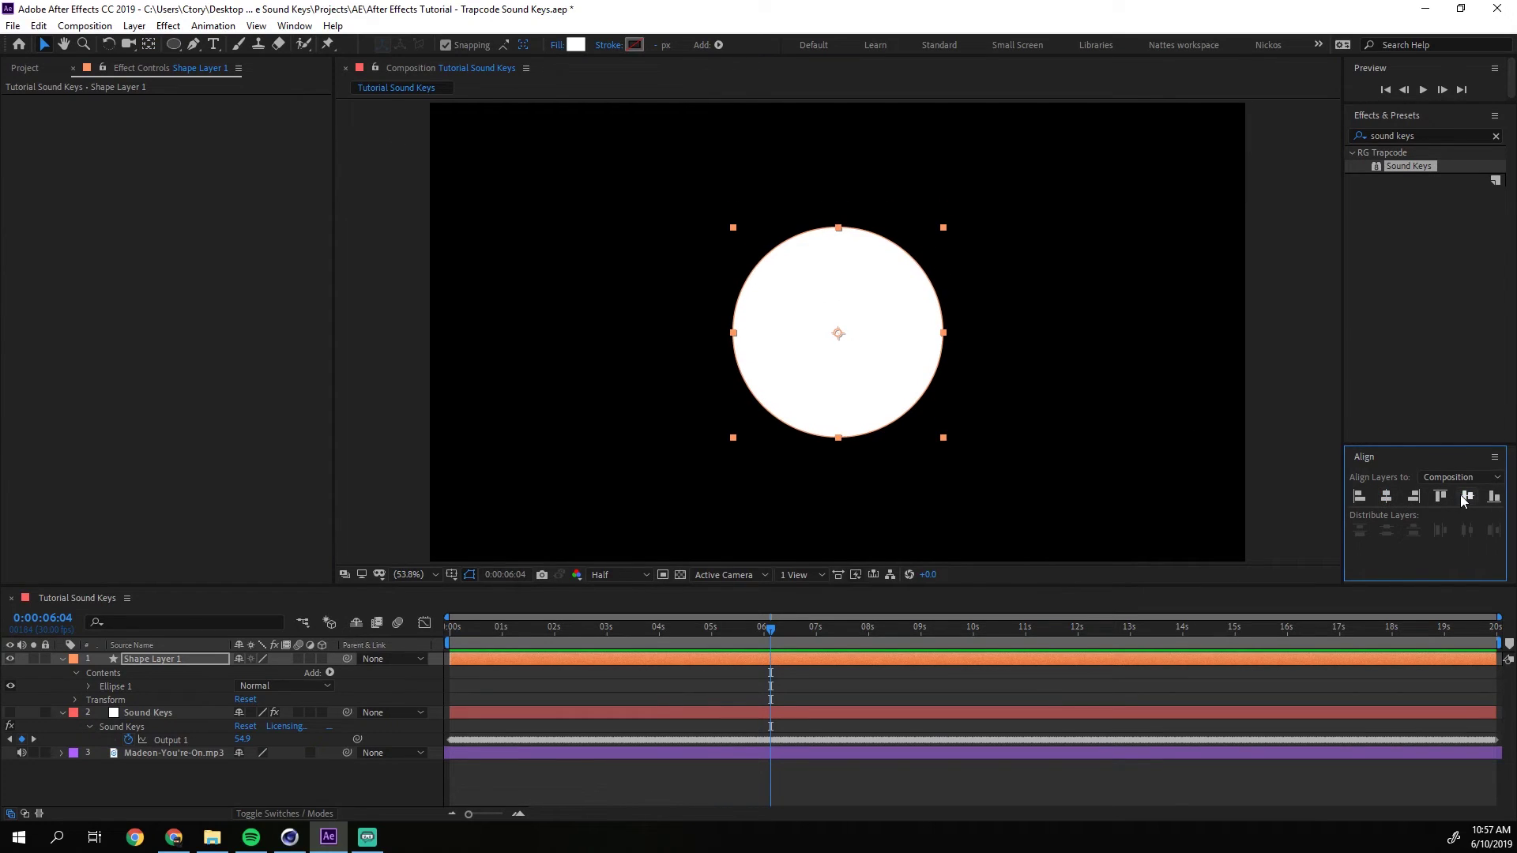
{"action": "left_click", "coordinate": [163, 672]}
Scale Shape Layer 1 up to 118%.
{"action": "key", "text": "s"}
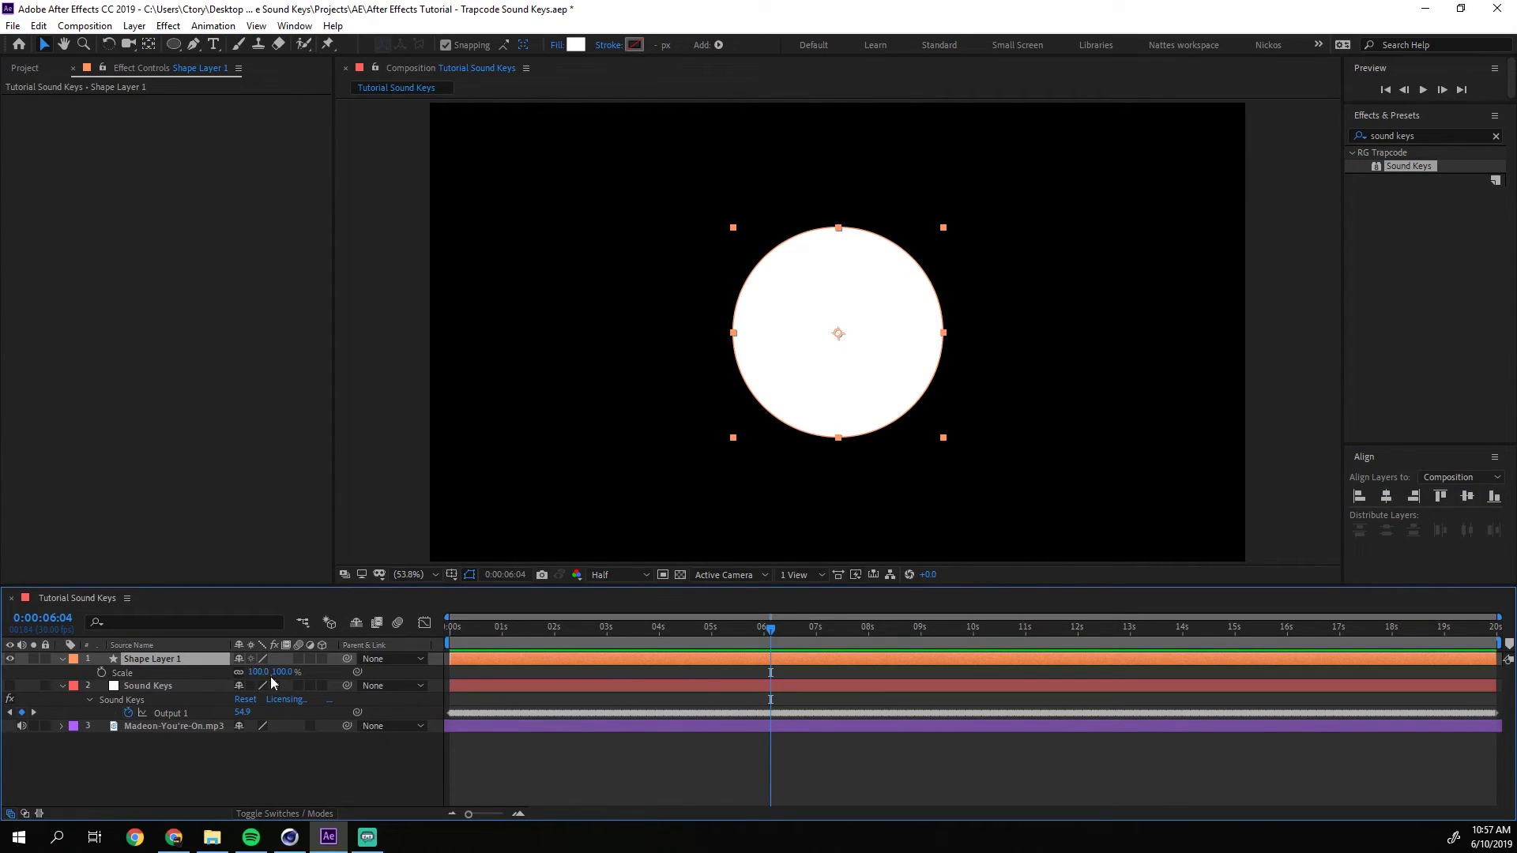
{"action": "left_click_drag", "start_coordinate": [257, 671], "coordinate": [286, 685]}
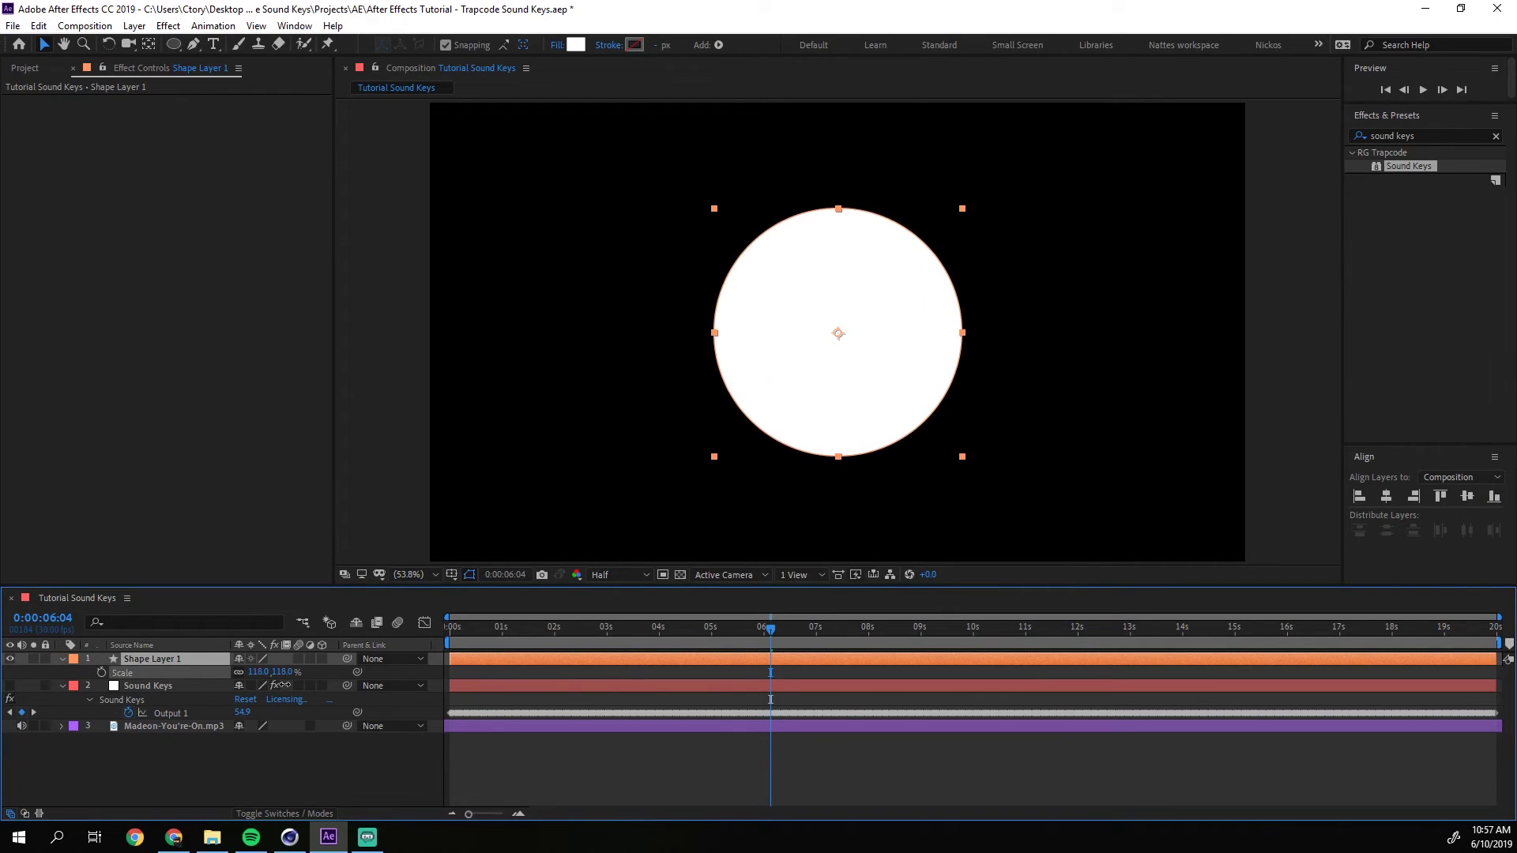
{"action": "left_click", "coordinate": [144, 686]}
Set the Sound Keys output Min to 50 and Max to 120, checking at 0:00:02:22.
{"action": "left_click", "coordinate": [185, 304]}
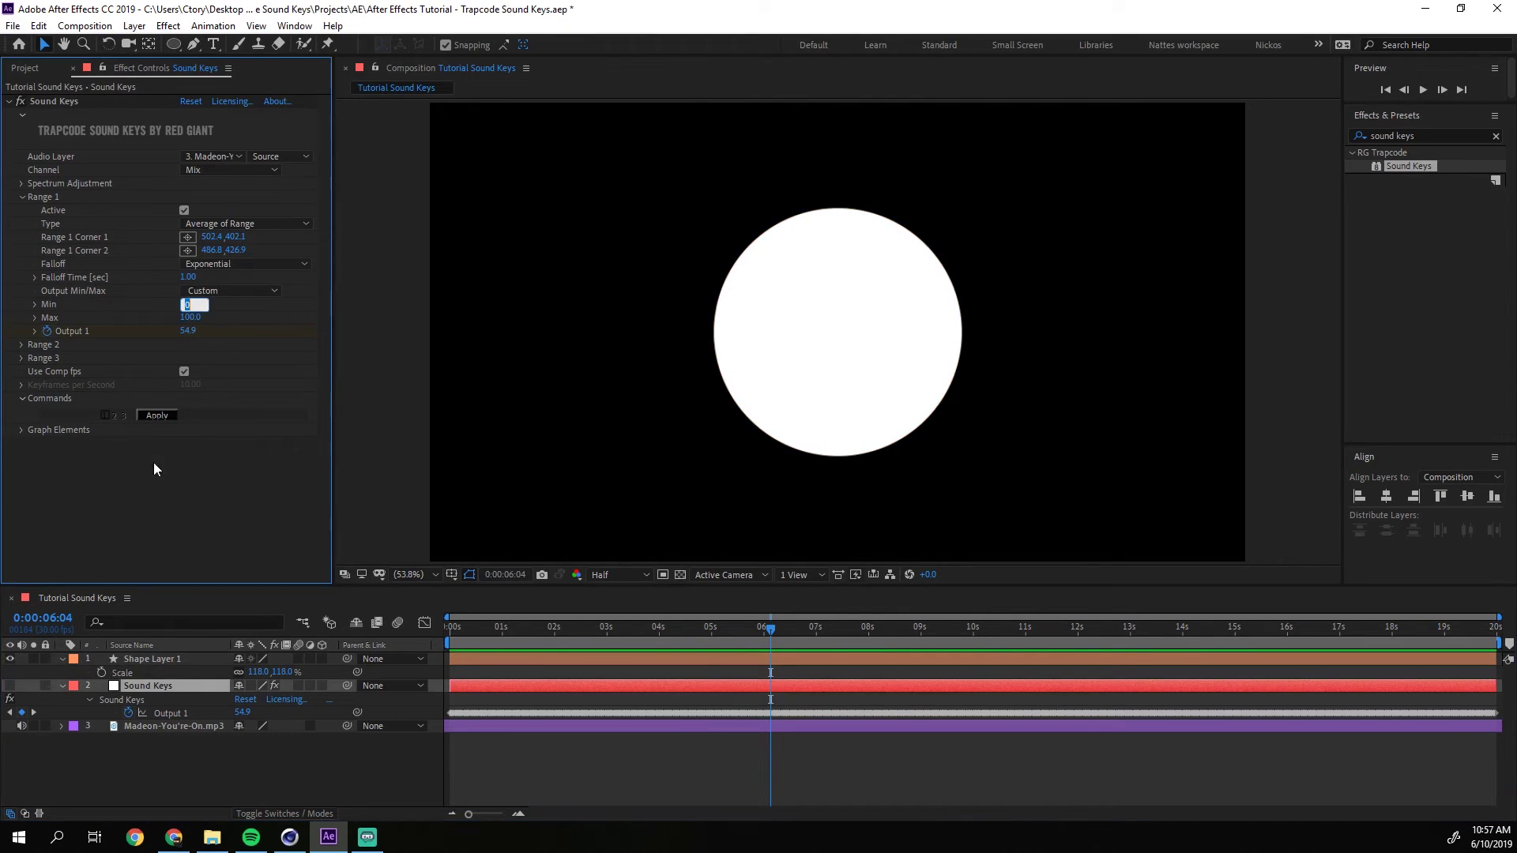
{"action": "type", "text": "50"}
{"action": "key", "text": "Tab"}
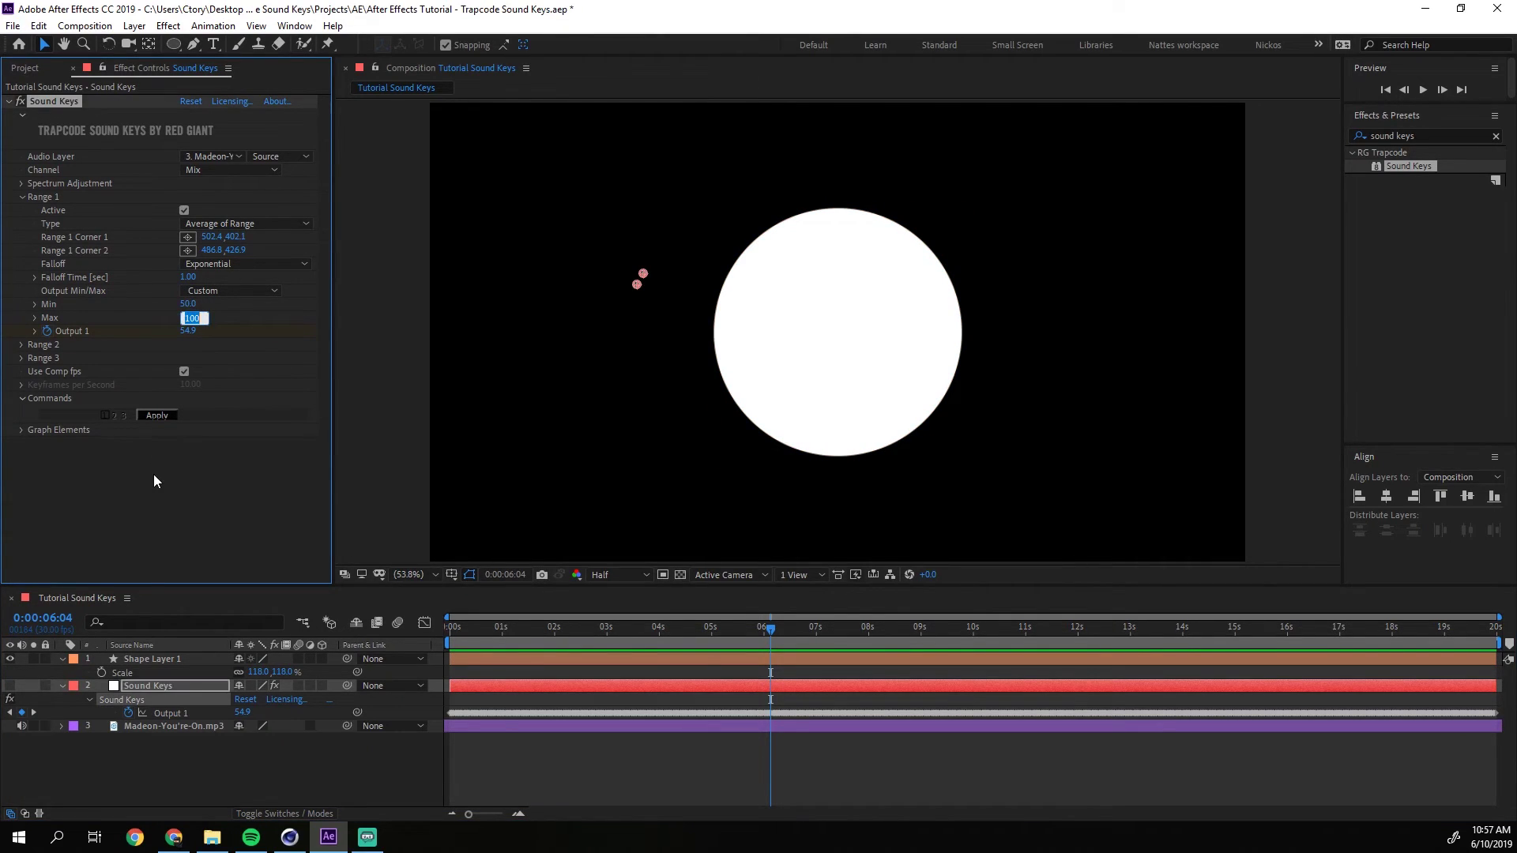
{"action": "type", "text": "12"}
{"action": "key", "text": "Return"}
{"action": "left_click_drag", "start_coordinate": [504, 629], "coordinate": [593, 628]}
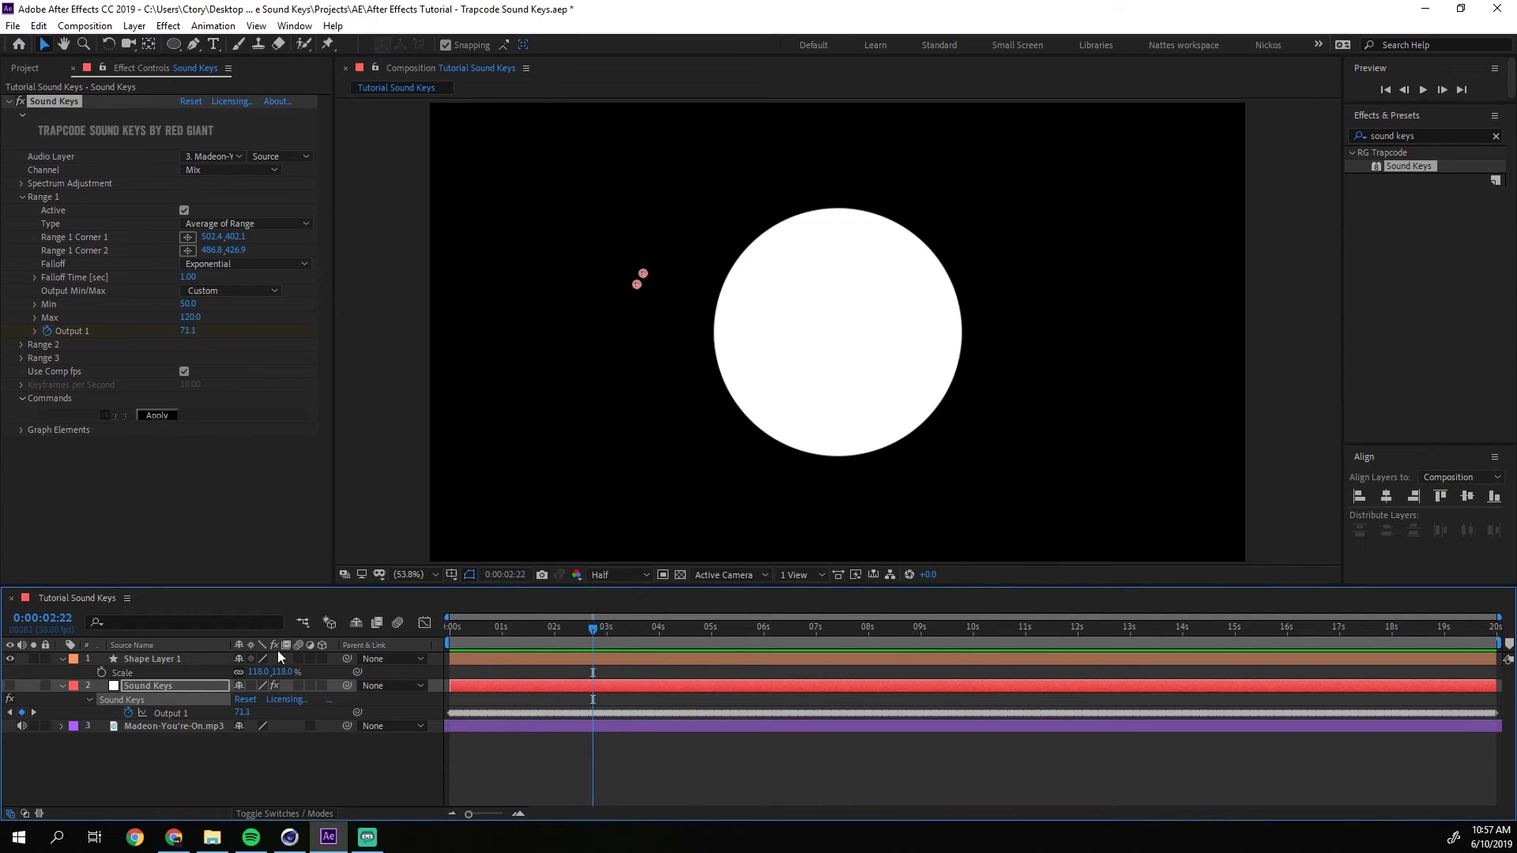
{"action": "left_click", "coordinate": [137, 660]}
{"action": "left_click", "coordinate": [145, 687]}
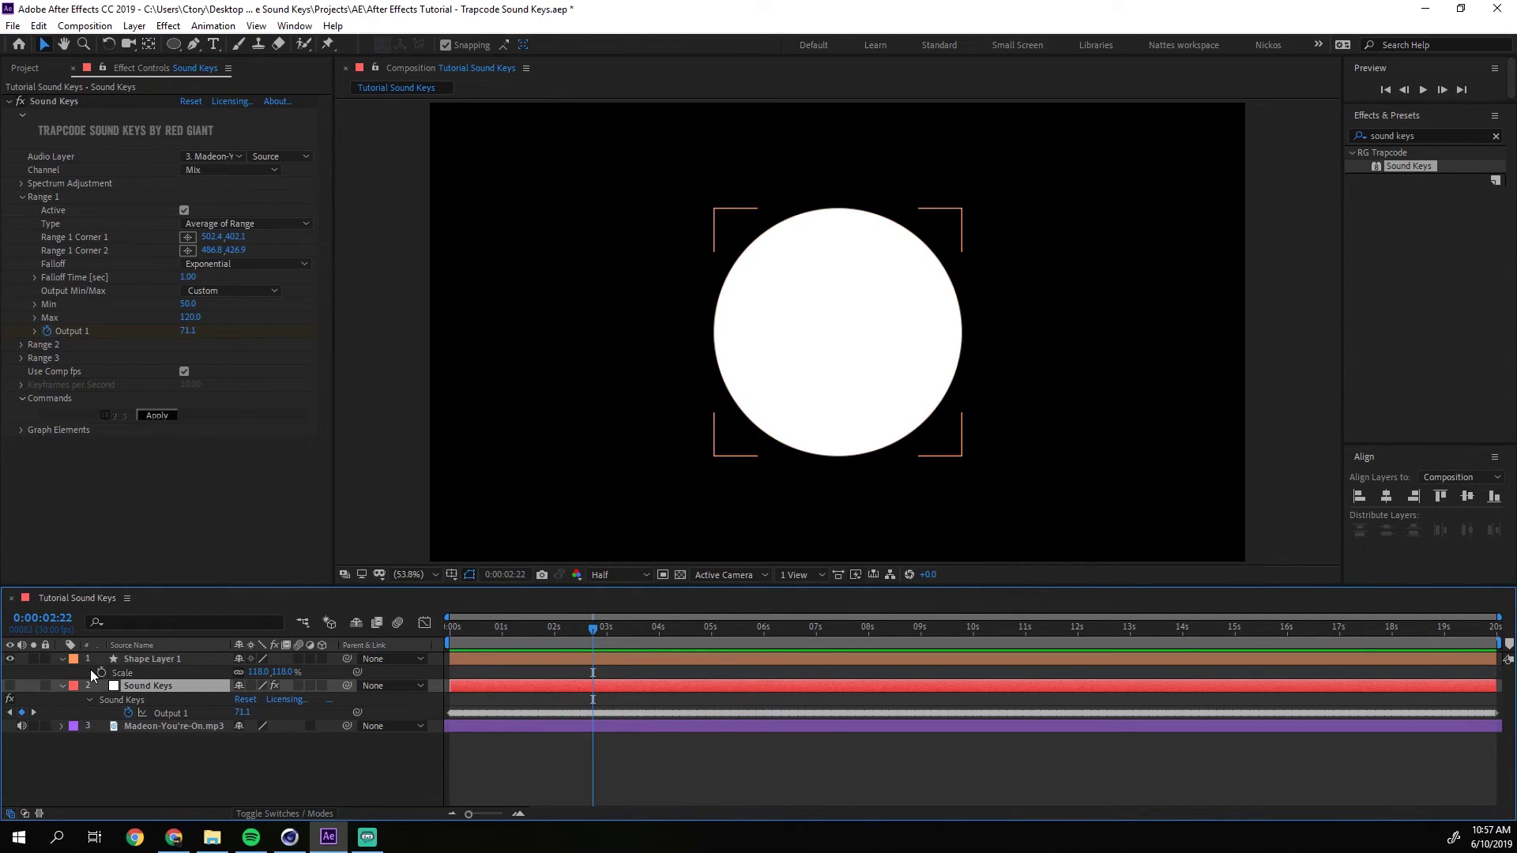
Link the circle's Scale by expression to Sound Keys Output 1.
{"action": "left_click", "coordinate": [90, 669], "text": "alt"}
{"action": "left_click", "coordinate": [98, 672], "text": "alt"}
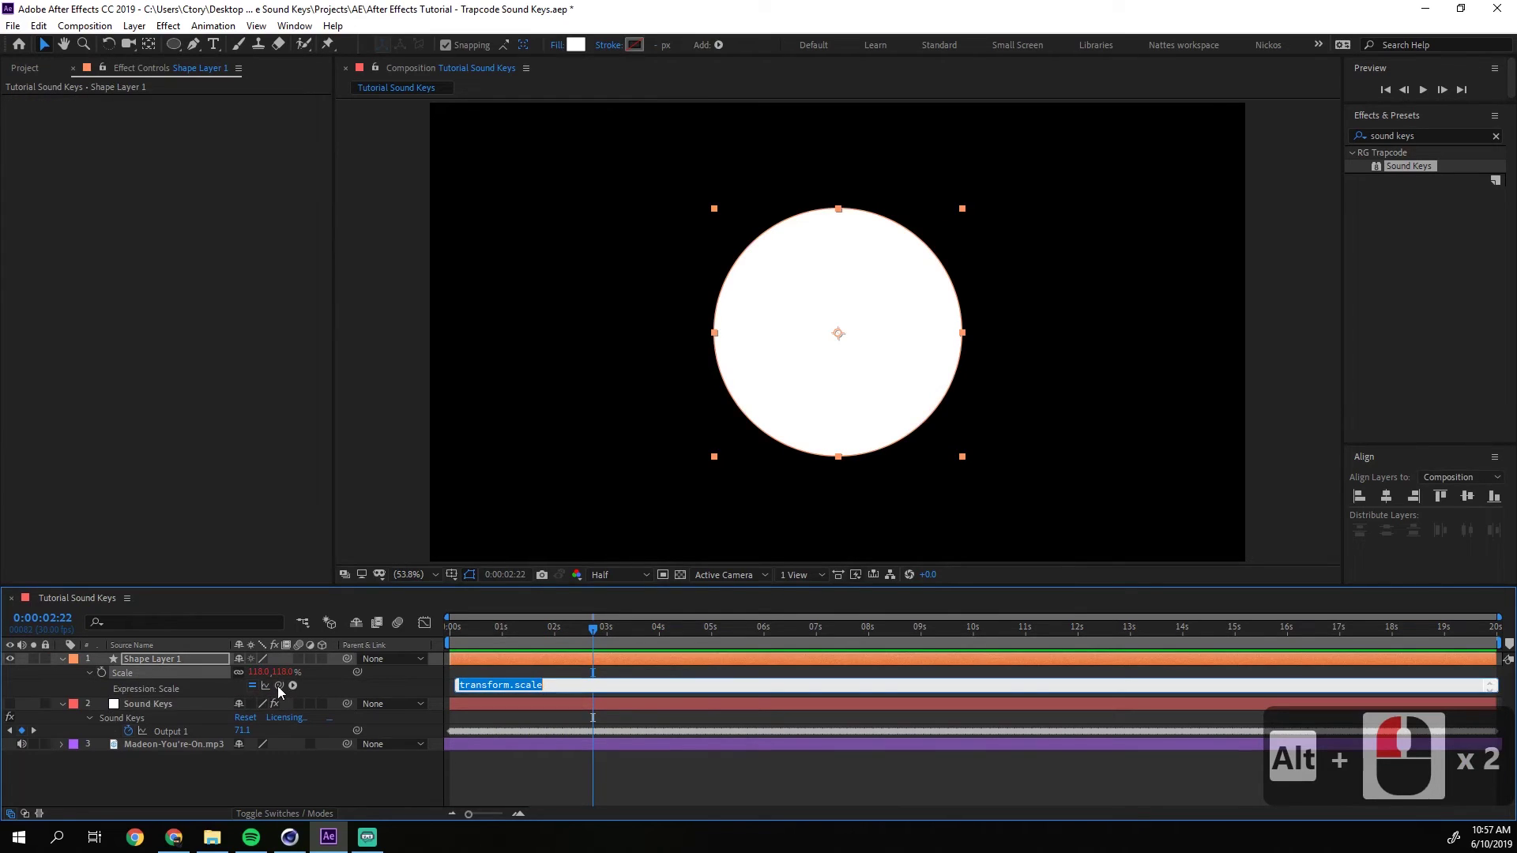
{"action": "left_click_drag", "start_coordinate": [177, 728], "coordinate": [168, 730]}
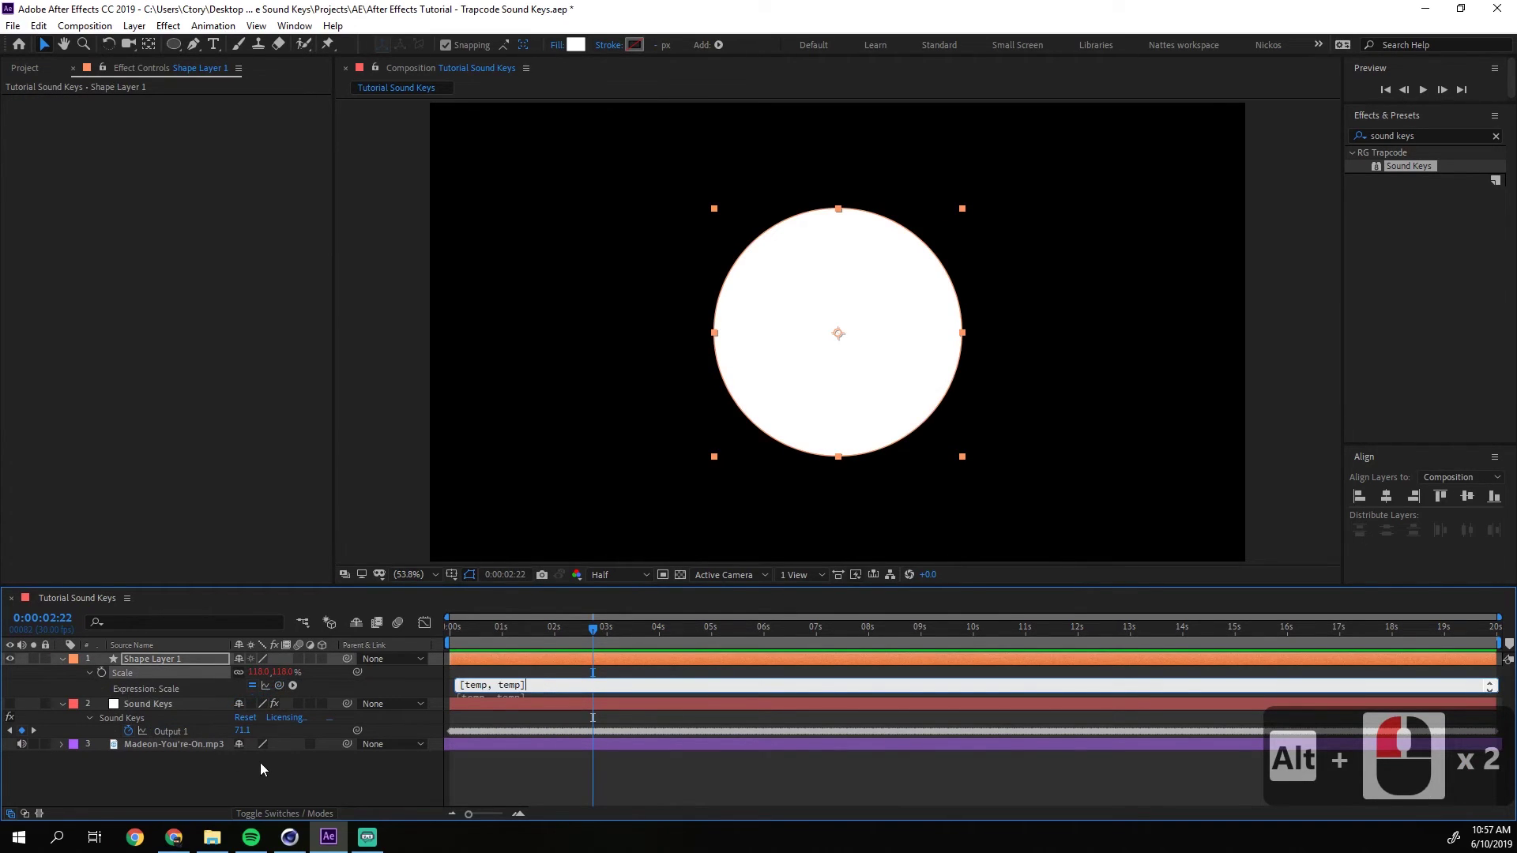
{"action": "left_click", "coordinate": [259, 761]}
Preview the pulsing circle and stop at 0:00:07:06.
{"action": "key", "text": "space"}
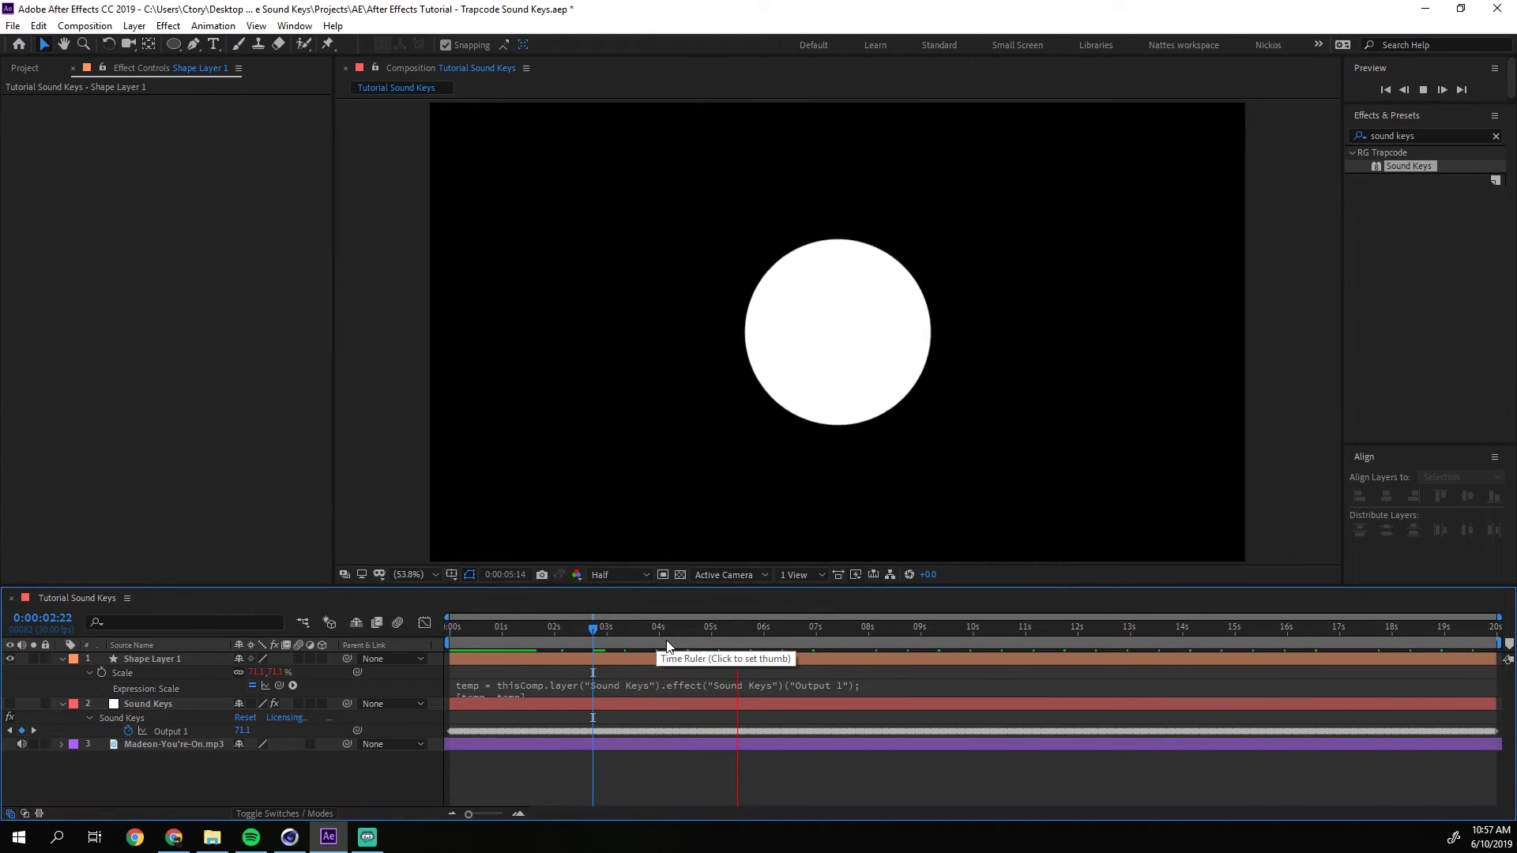
{"action": "key", "text": "space"}
{"action": "left_click_drag", "start_coordinate": [690, 628], "coordinate": [827, 628]}
{"action": "left_click", "coordinate": [182, 672]}
{"action": "left_click", "coordinate": [182, 661]}
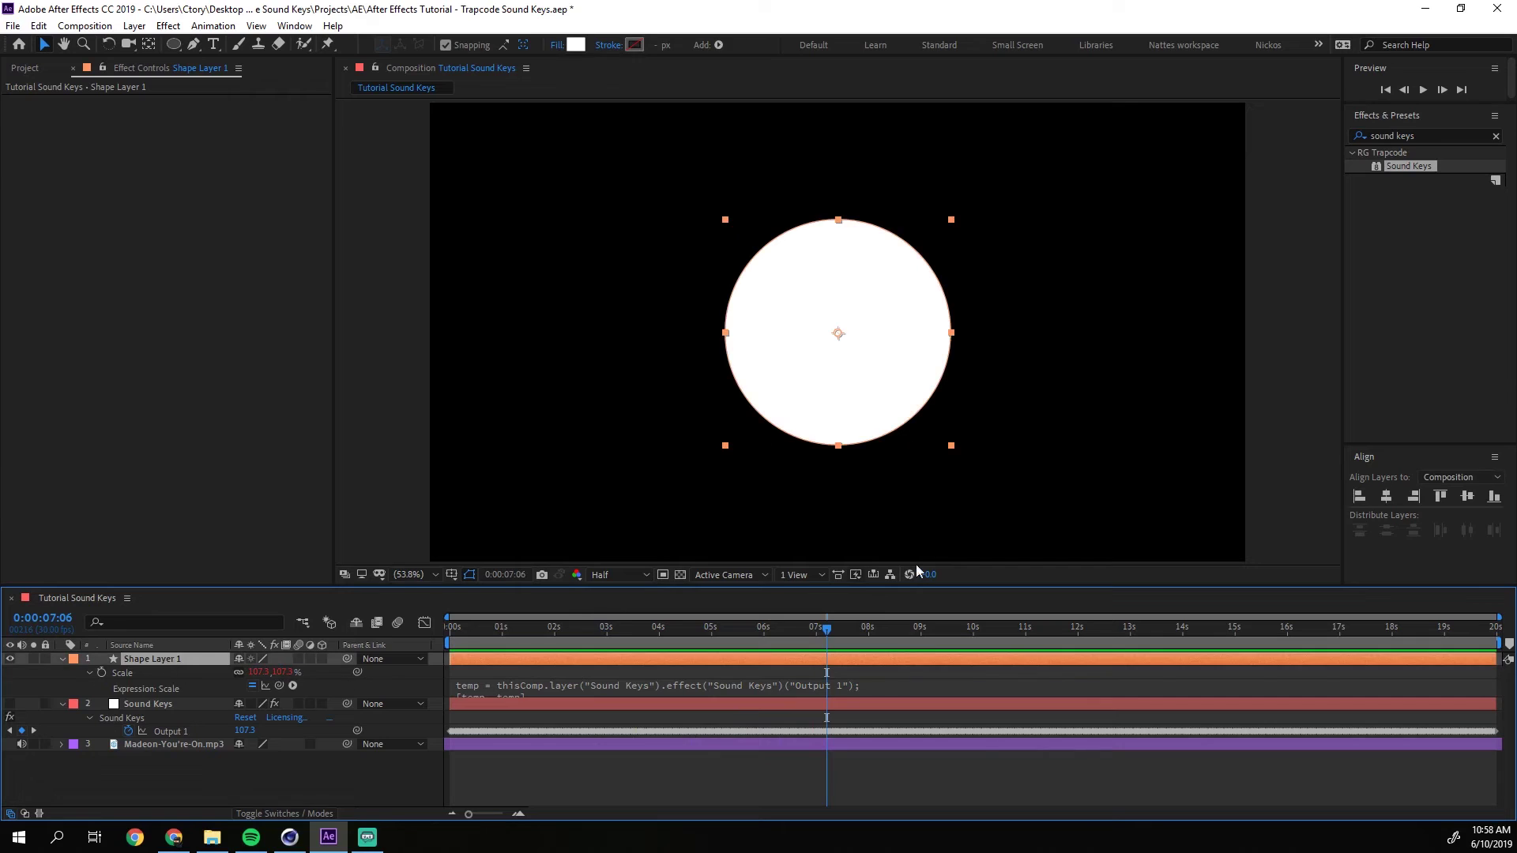
Search for Turbulent Displace and apply it to the white circle.
{"action": "left_click", "coordinate": [1456, 135]}
{"action": "type", "text": "t"}
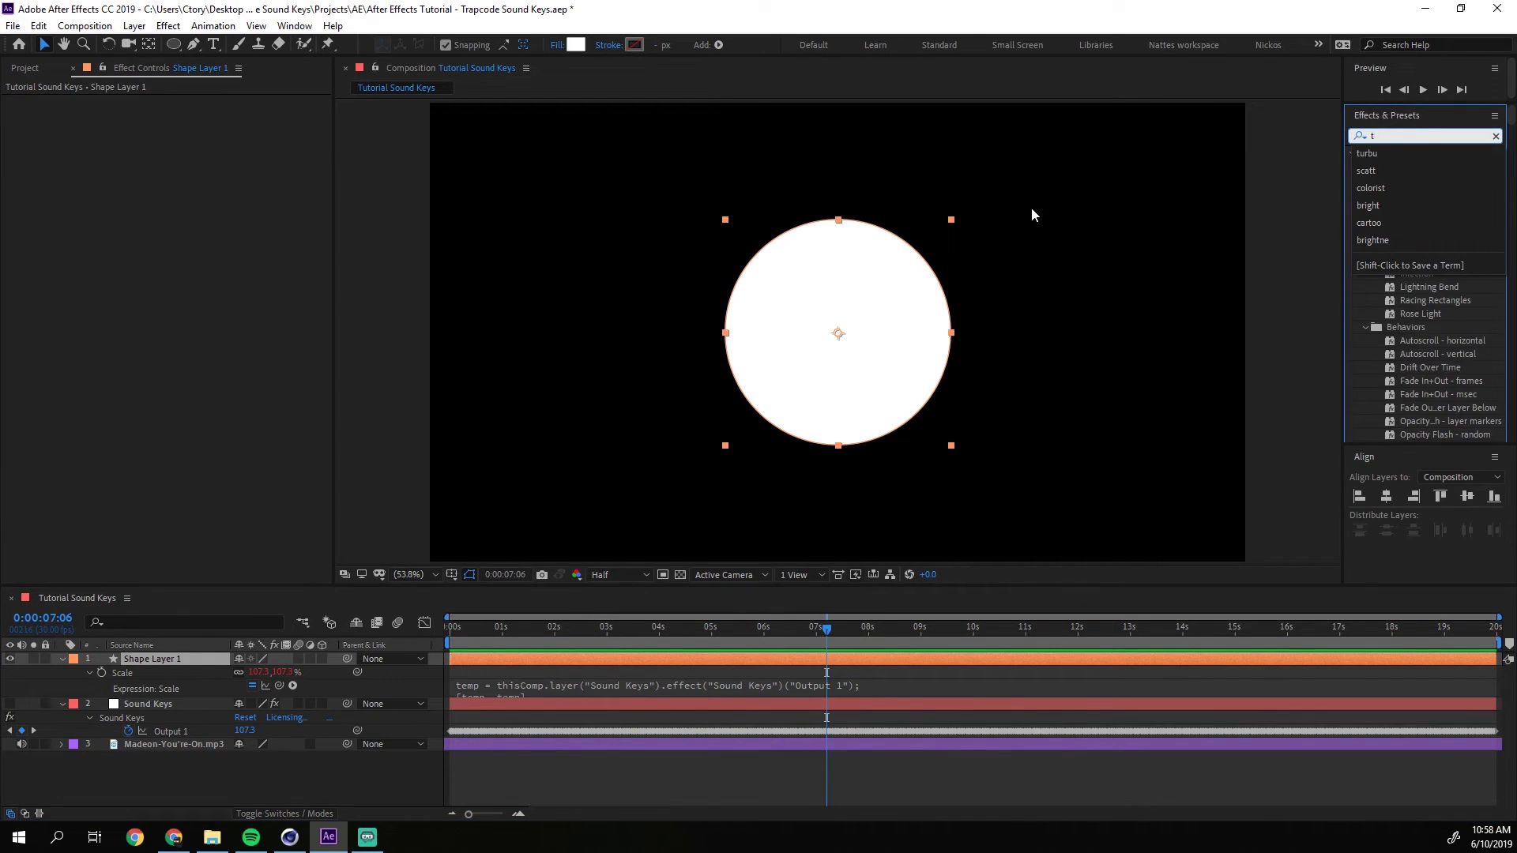
{"action": "type", "text": "urbu"}
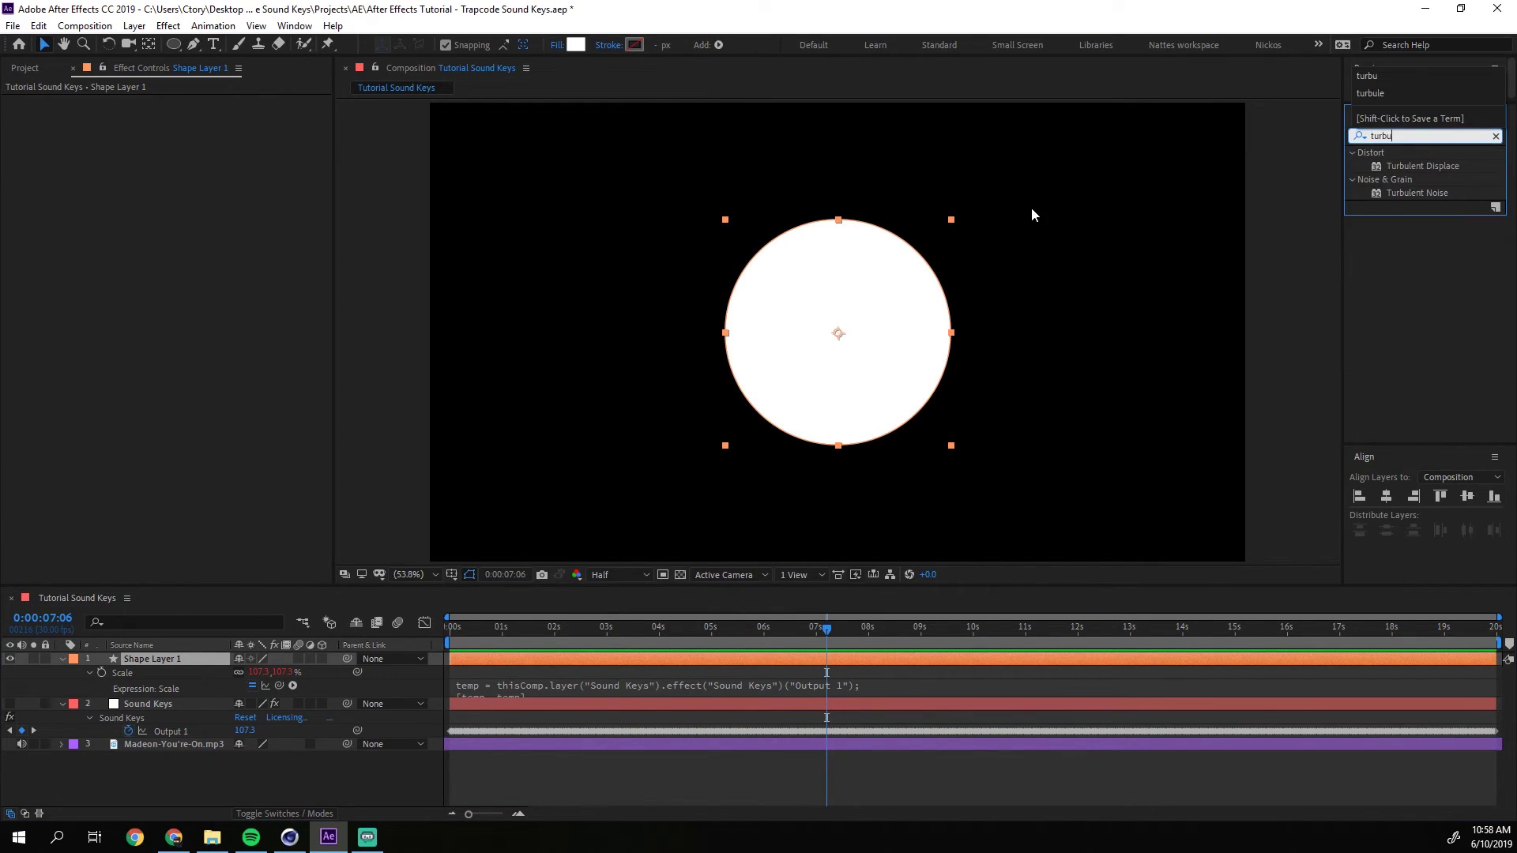
{"action": "left_click_drag", "start_coordinate": [1421, 165], "coordinate": [880, 329]}
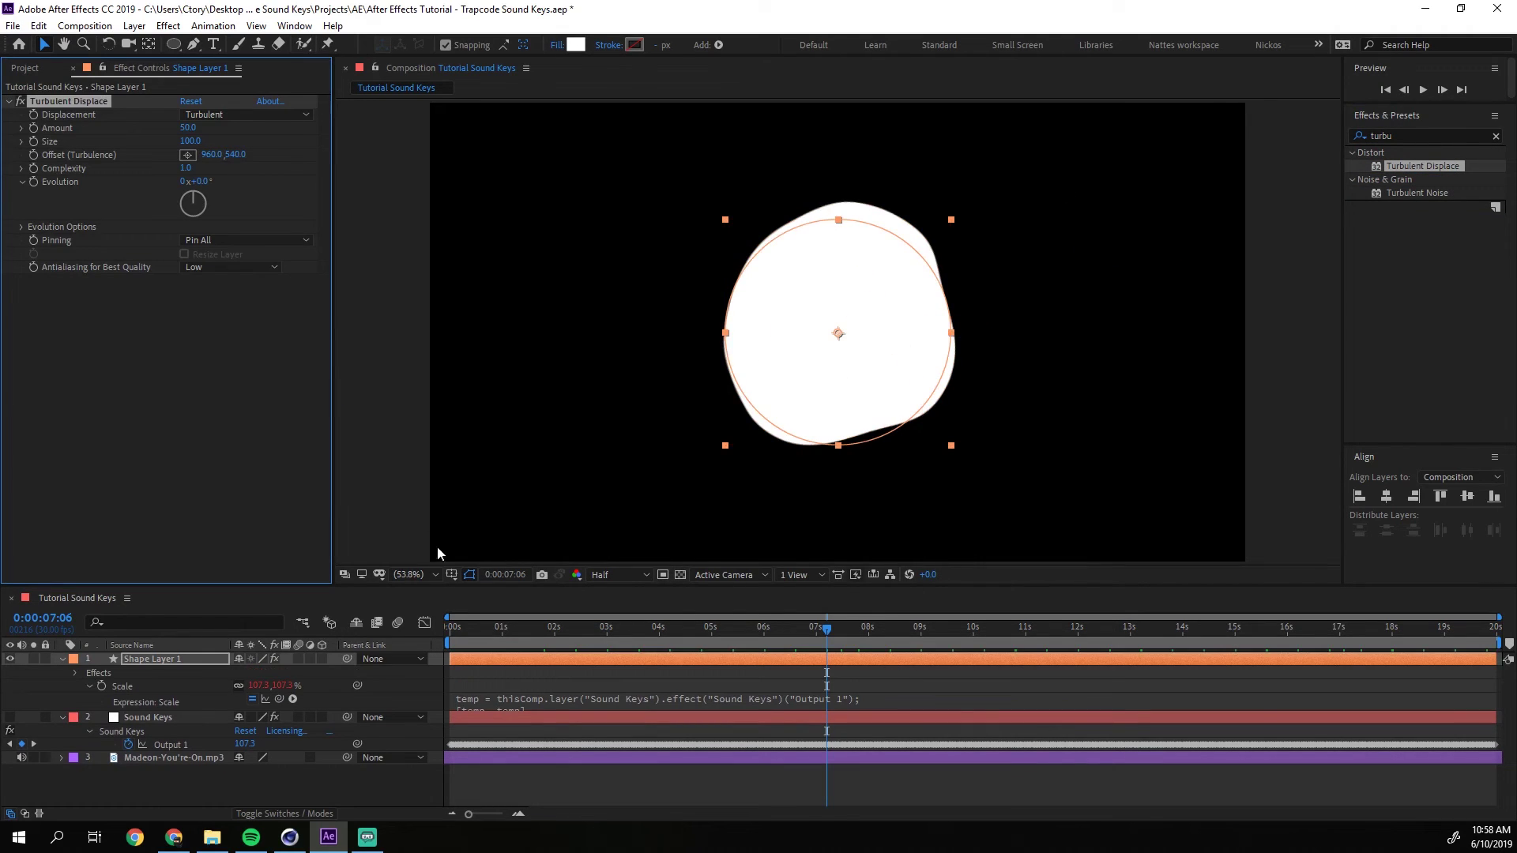
Preview the warp around 3 seconds and try Evolution values, undoing the change.
{"action": "left_click_drag", "start_coordinate": [591, 629], "coordinate": [624, 629]}
{"action": "key", "text": "space"}
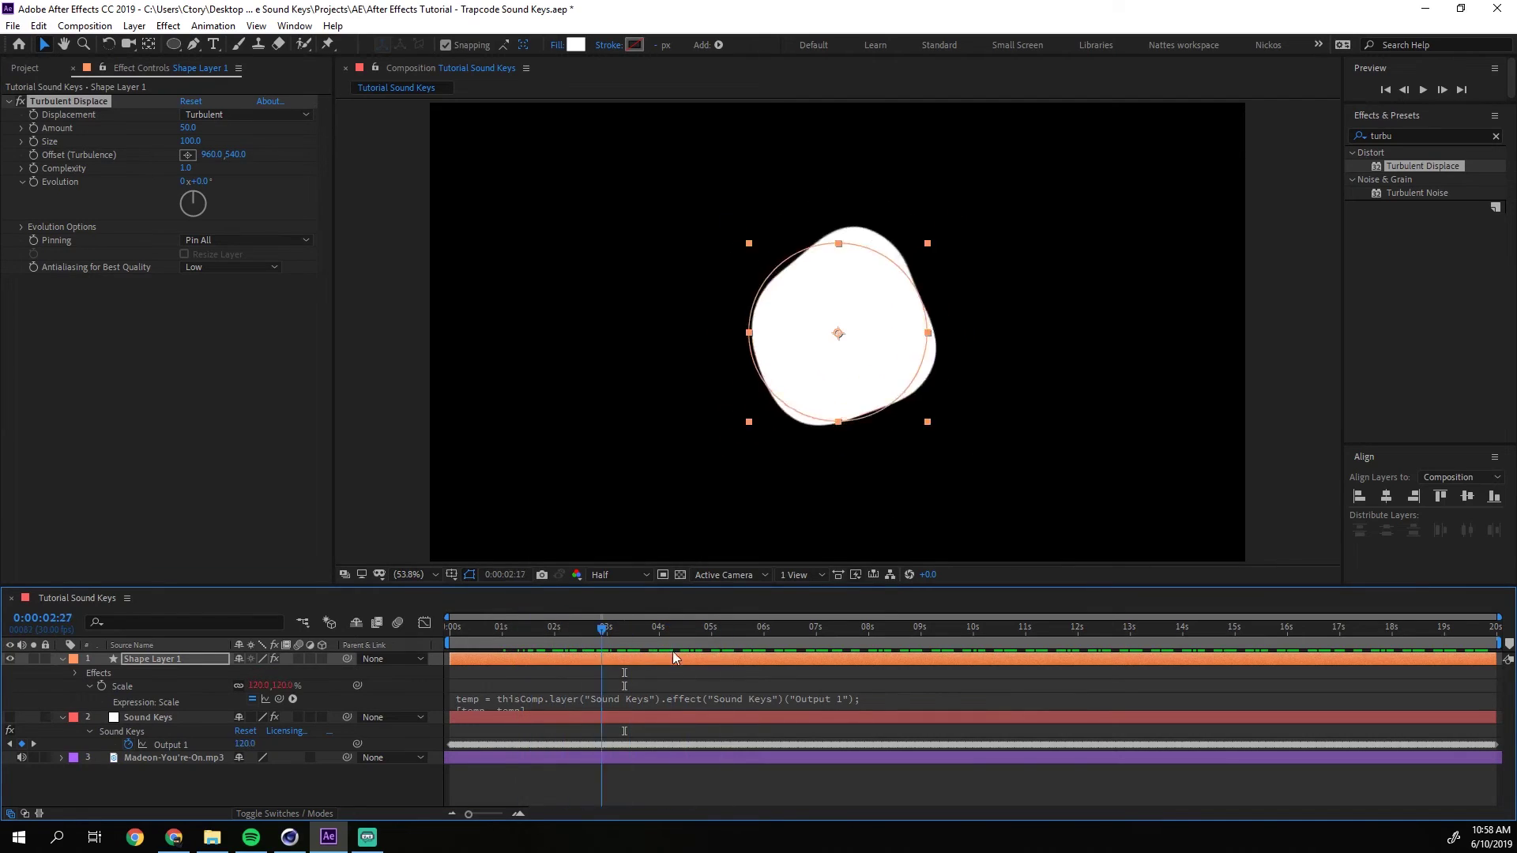
{"action": "left_click_drag", "start_coordinate": [541, 628], "coordinate": [452, 634]}
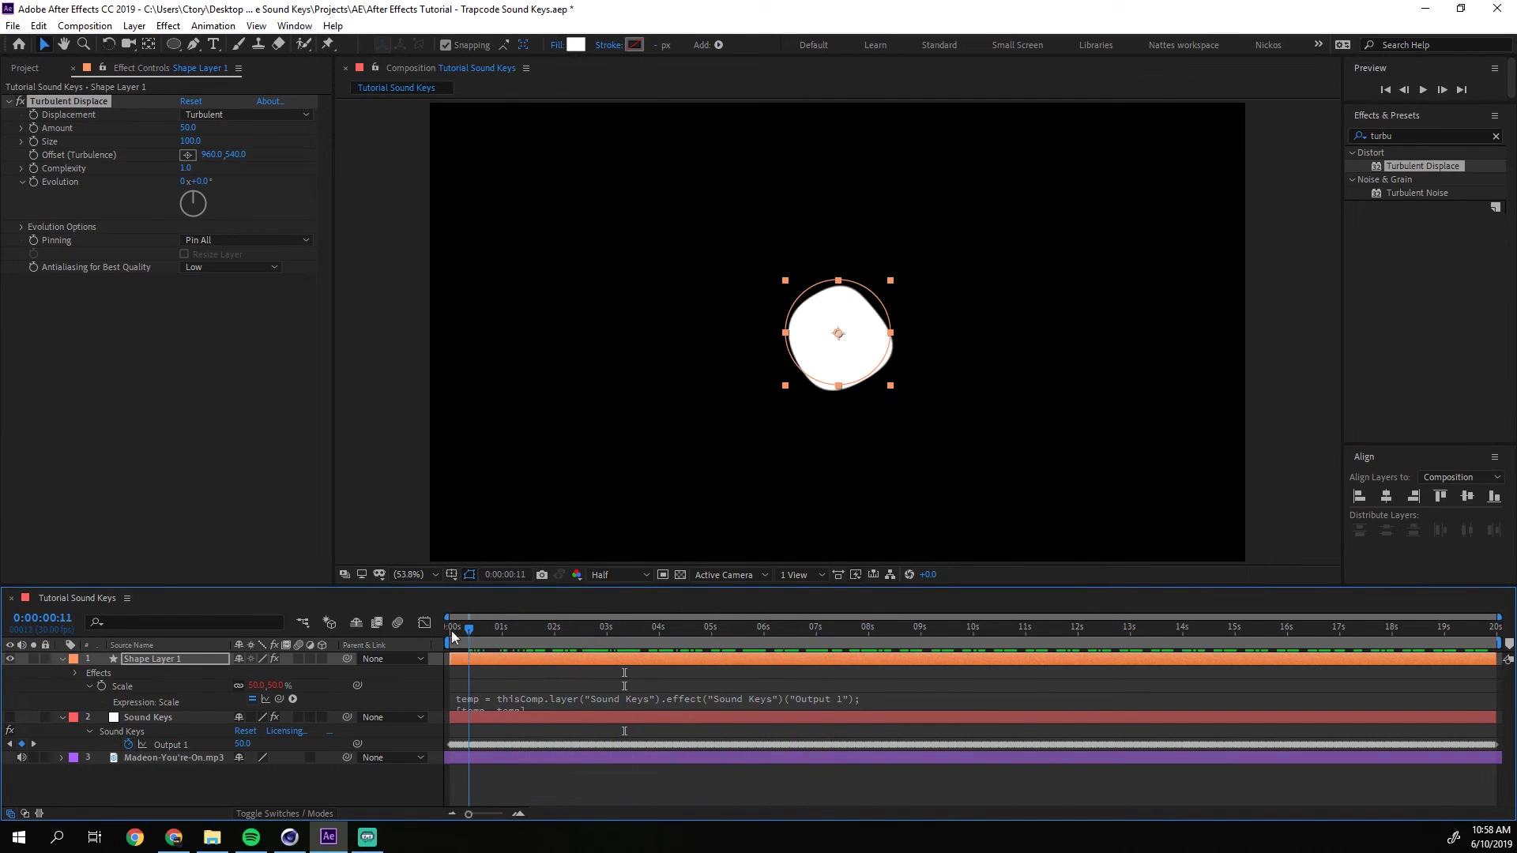
{"action": "left_click_drag", "start_coordinate": [189, 181], "coordinate": [211, 183]}
{"action": "key", "text": "ctrl+z"}
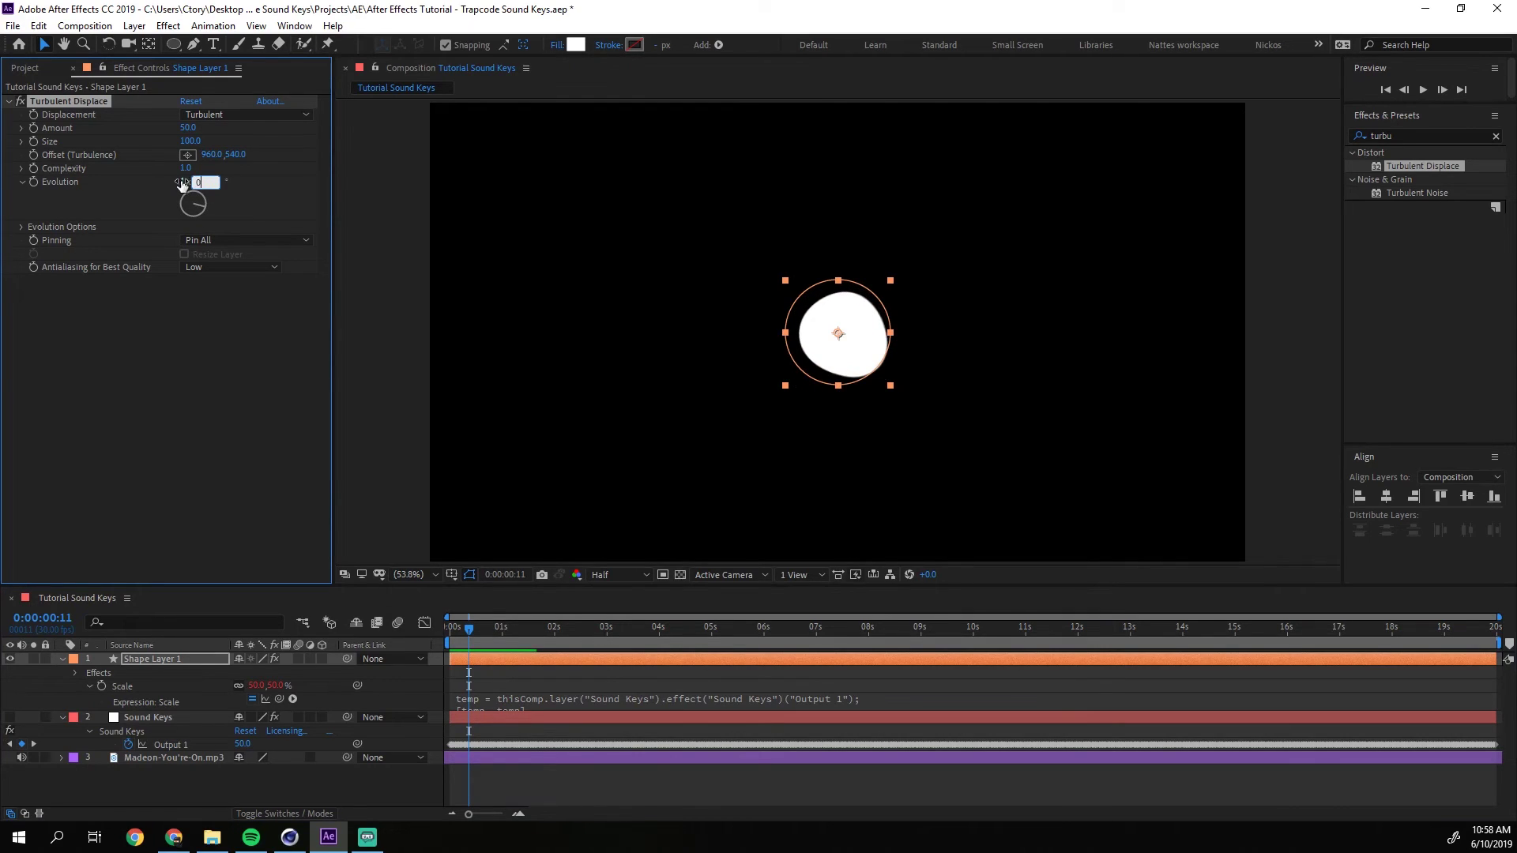
{"action": "left_click", "coordinate": [122, 211]}
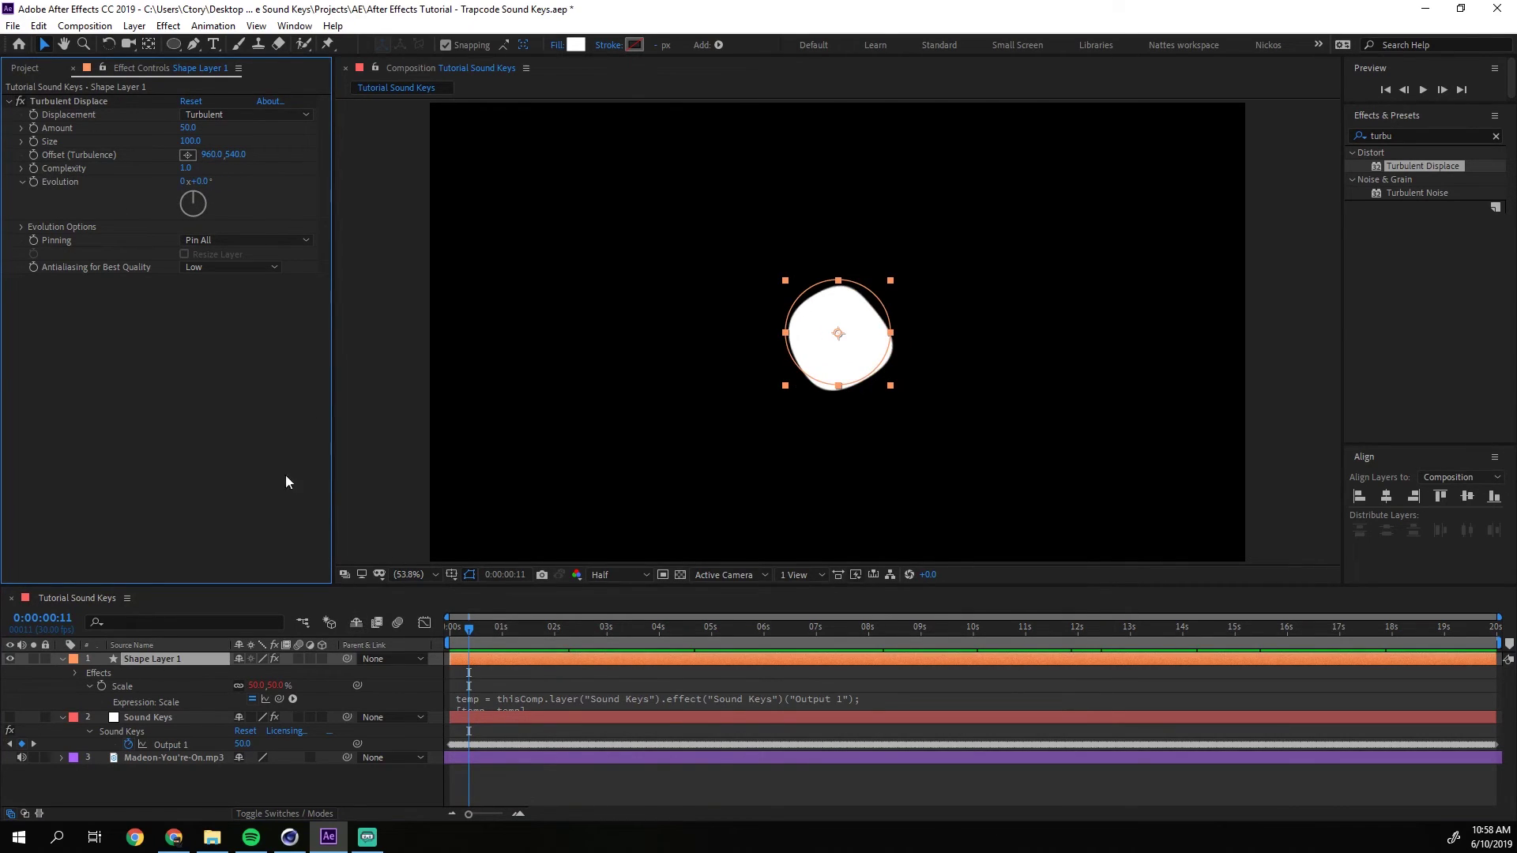
Keyframe Turbulent Displace Evolution from 0 at the first frame to 20 revolutions at 0:00:19:29.
{"action": "left_click_drag", "start_coordinate": [473, 630], "coordinate": [164, 628]}
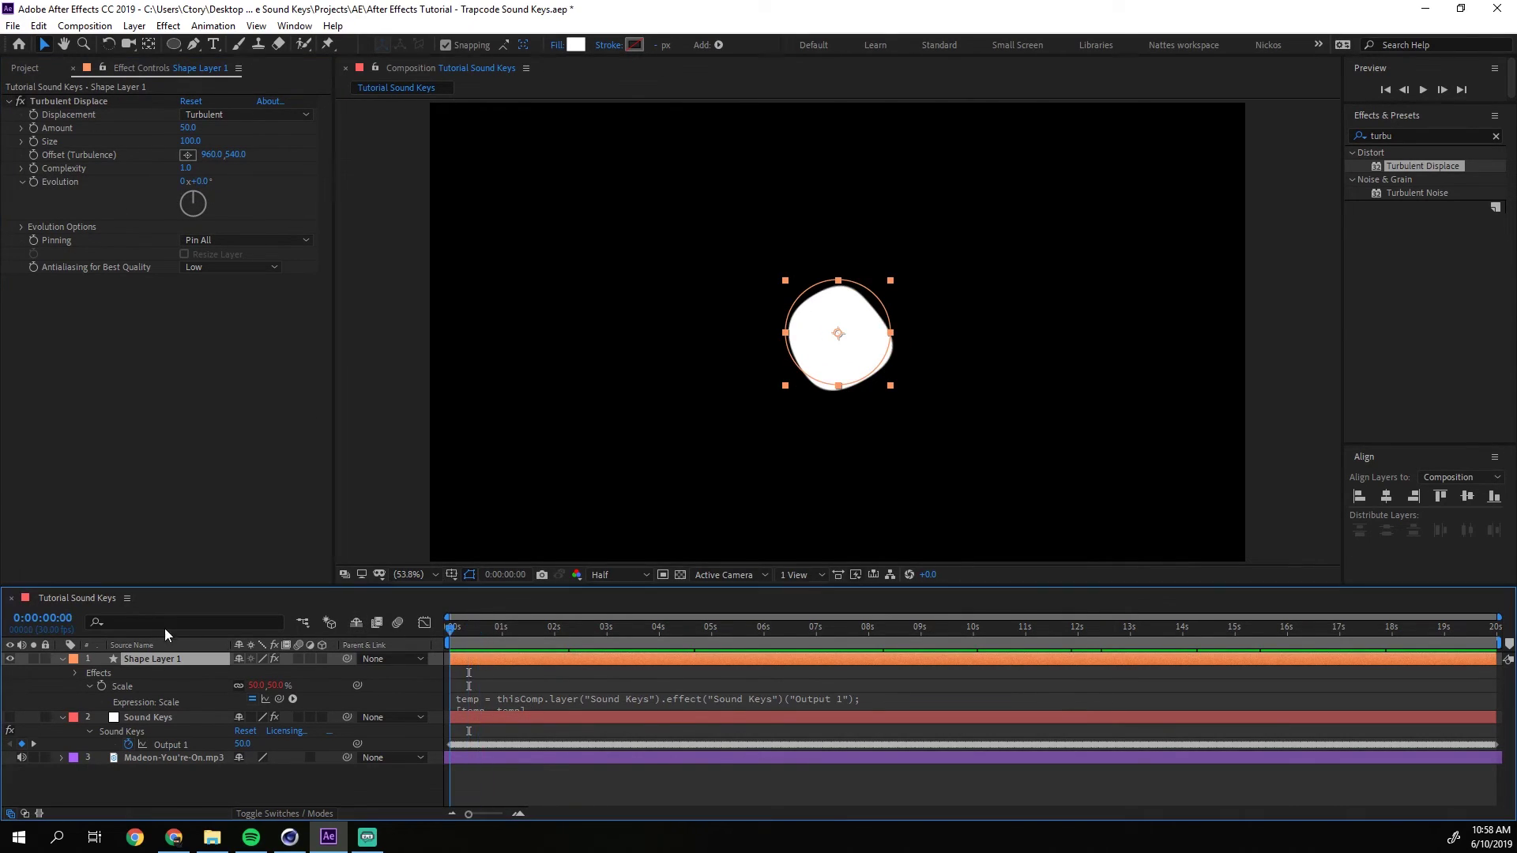
{"action": "left_click", "coordinate": [33, 182]}
{"action": "left_click_drag", "start_coordinate": [451, 627], "coordinate": [1497, 628]}
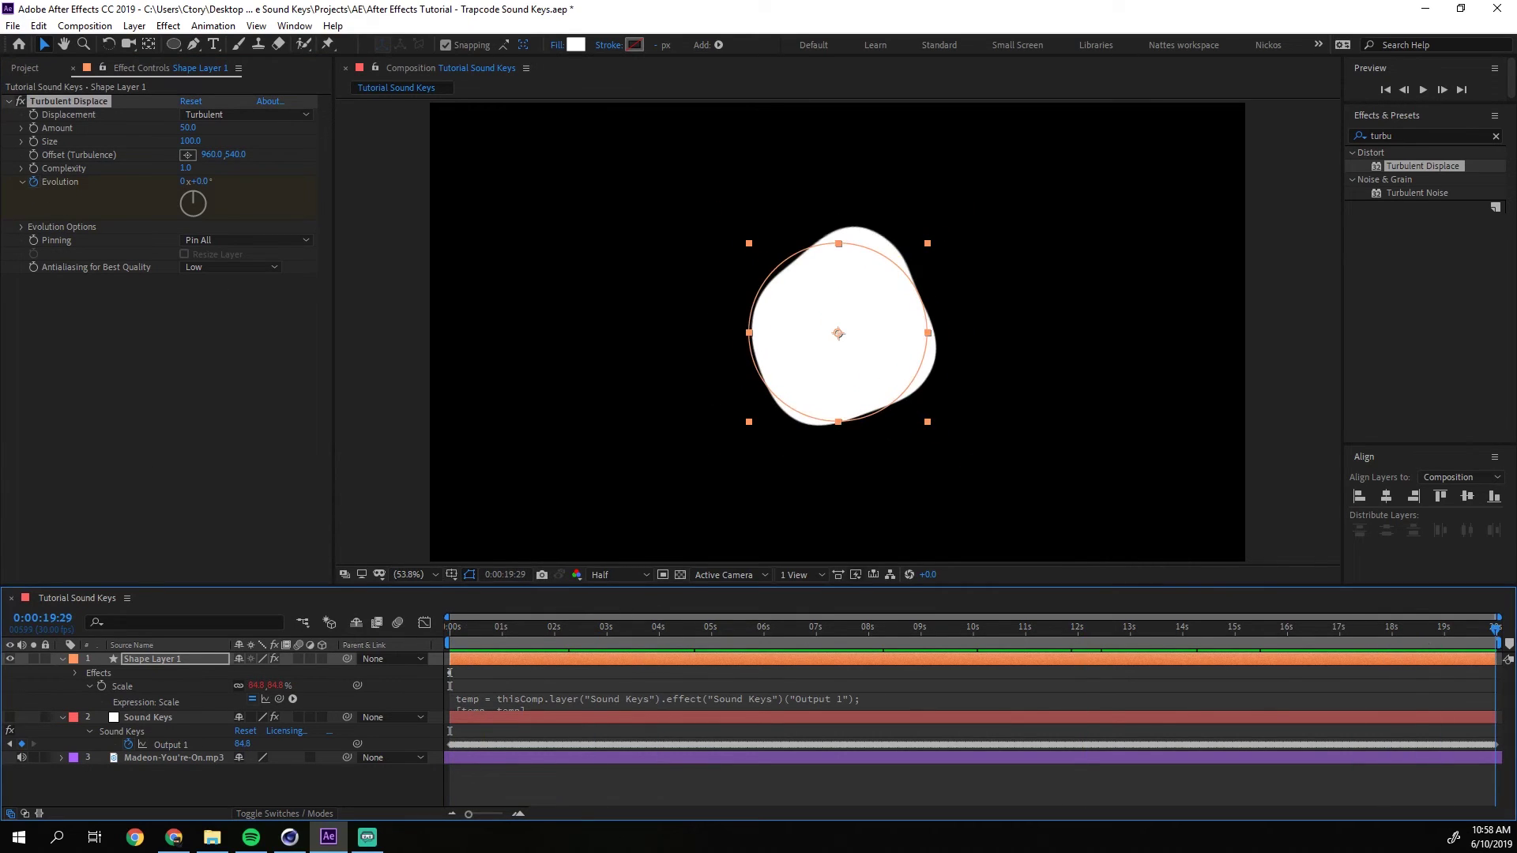
{"action": "left_click", "coordinate": [184, 182]}
{"action": "type", "text": "20"}
{"action": "key", "text": "Return"}
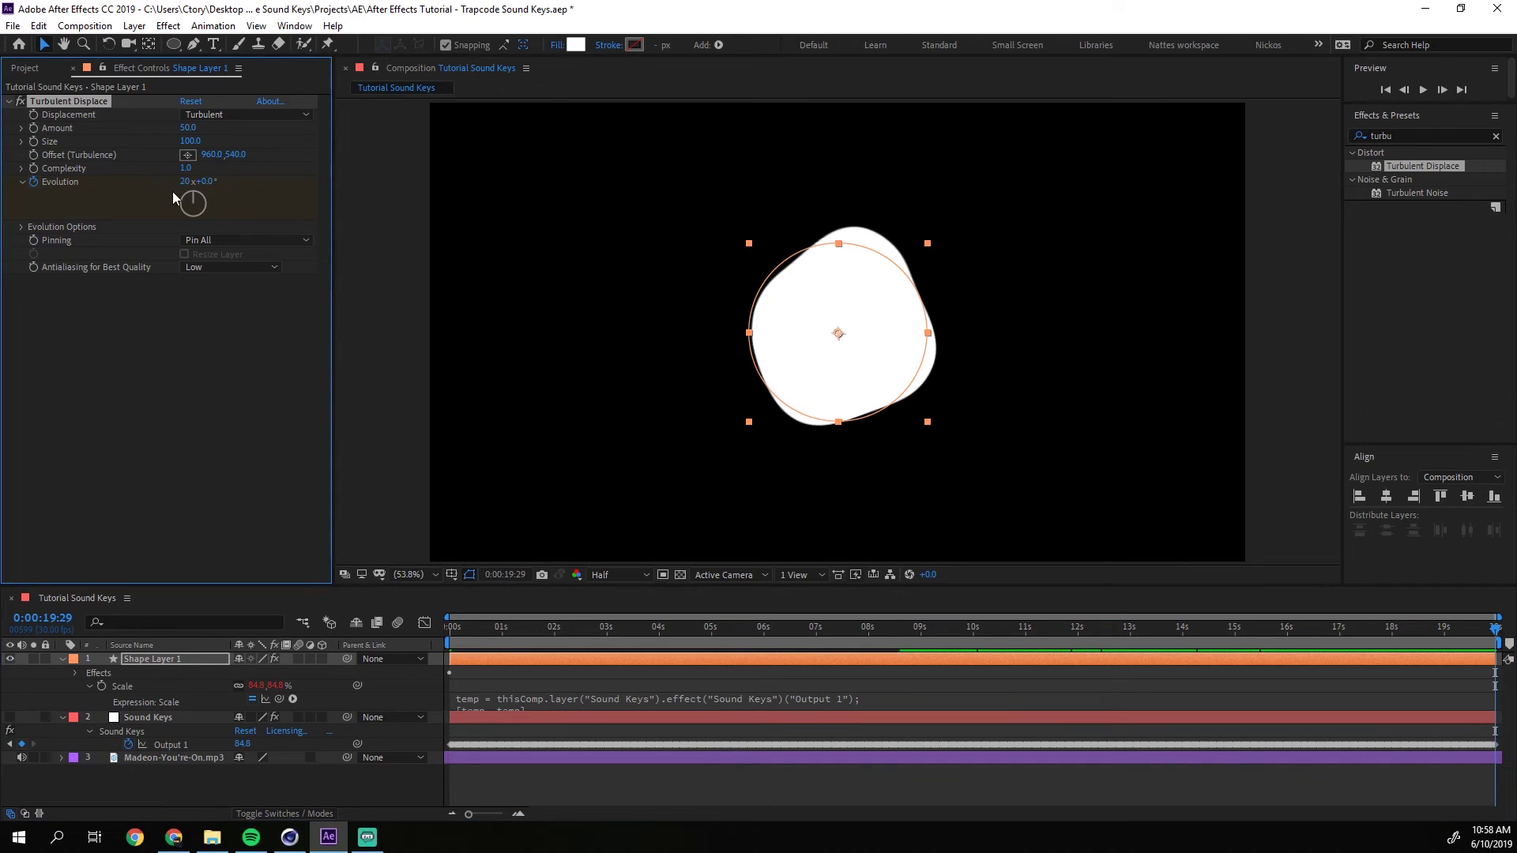
Scrub and preview the animated warp, stopping near 4 seconds.
{"action": "left_click_drag", "start_coordinate": [490, 637], "coordinate": [241, 664]}
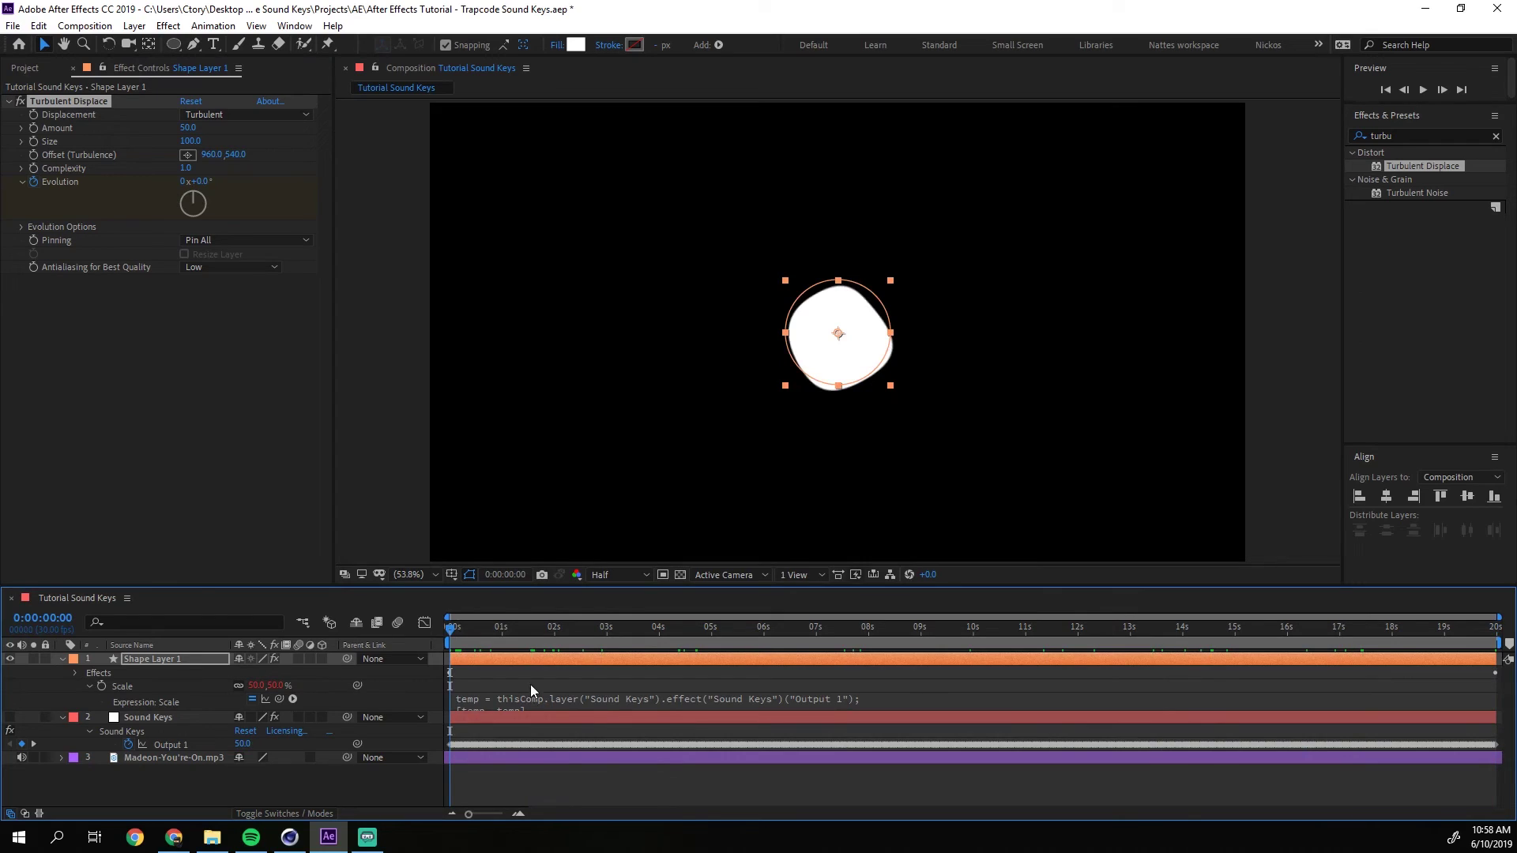
{"action": "key", "text": "space"}
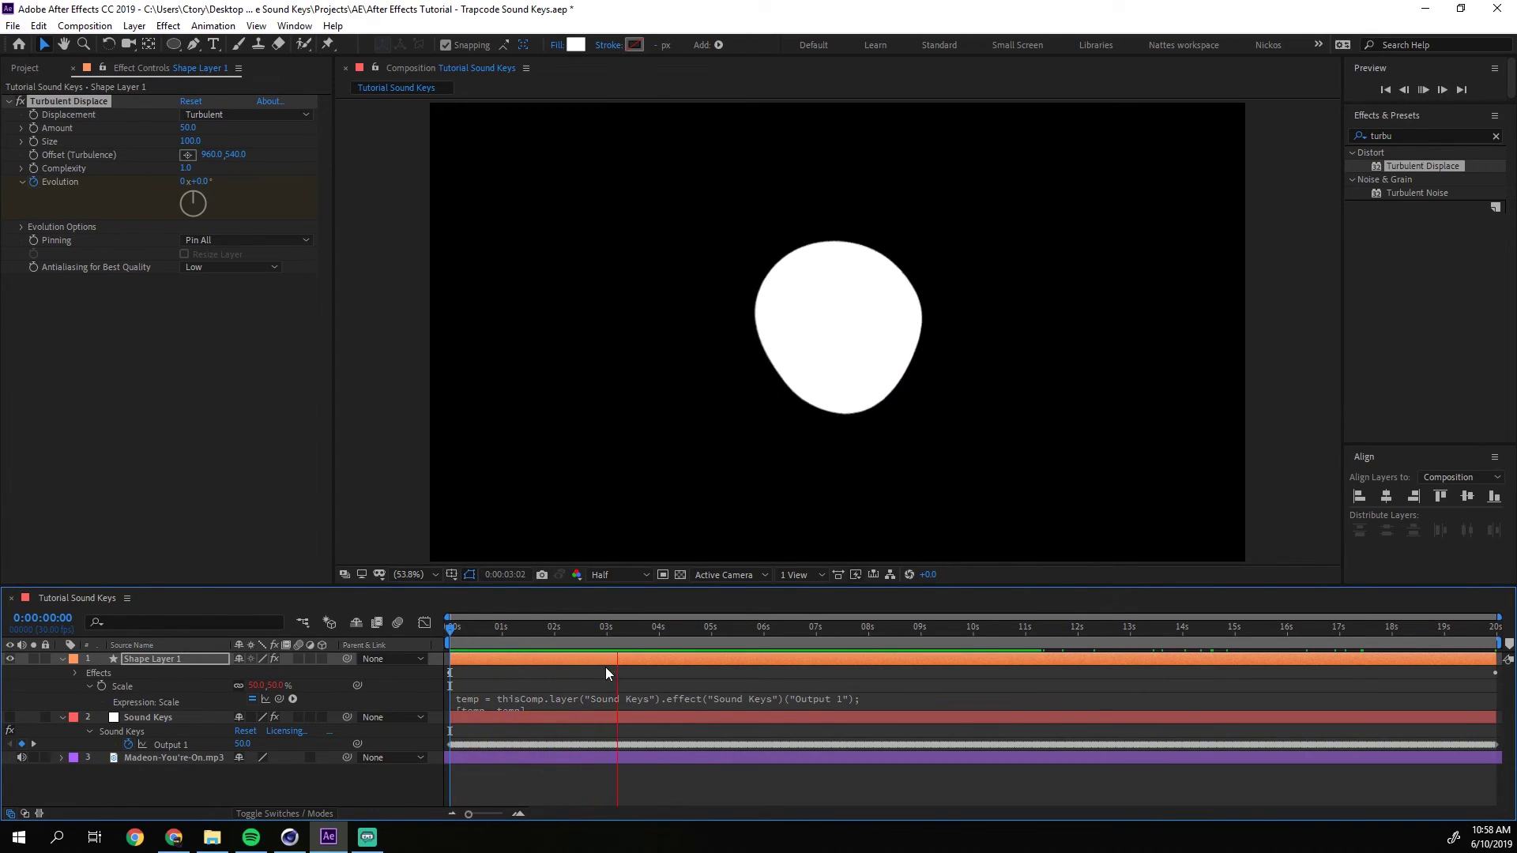
{"action": "left_click_drag", "start_coordinate": [813, 624], "coordinate": [696, 632]}
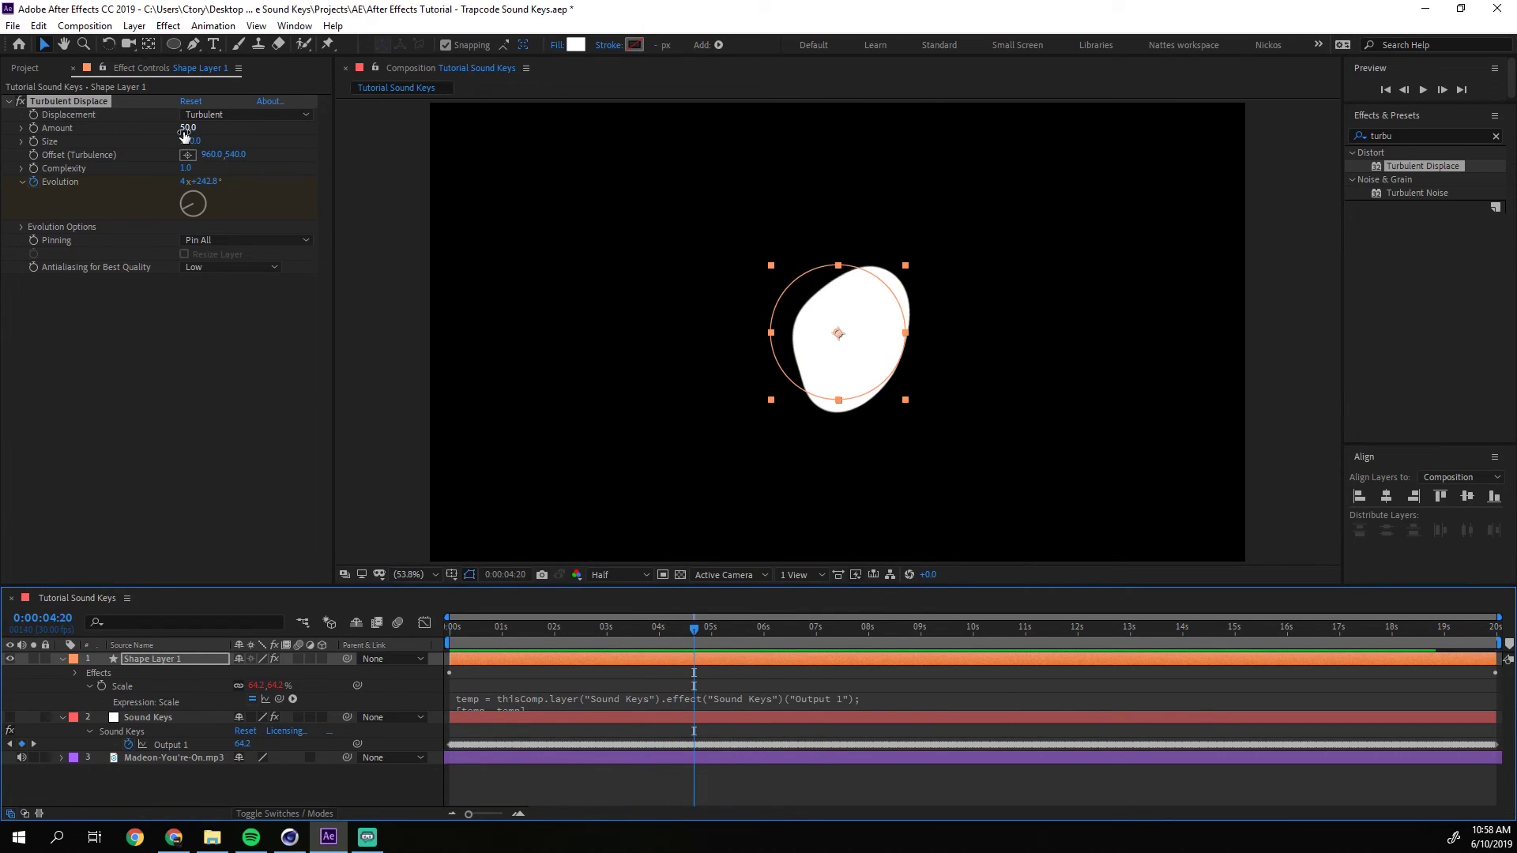
Test larger Turbulent Displace Amounts, reset Amount to 50, and reselect the Sound Keys layer.
{"action": "left_click_drag", "start_coordinate": [190, 128], "coordinate": [469, 169]}
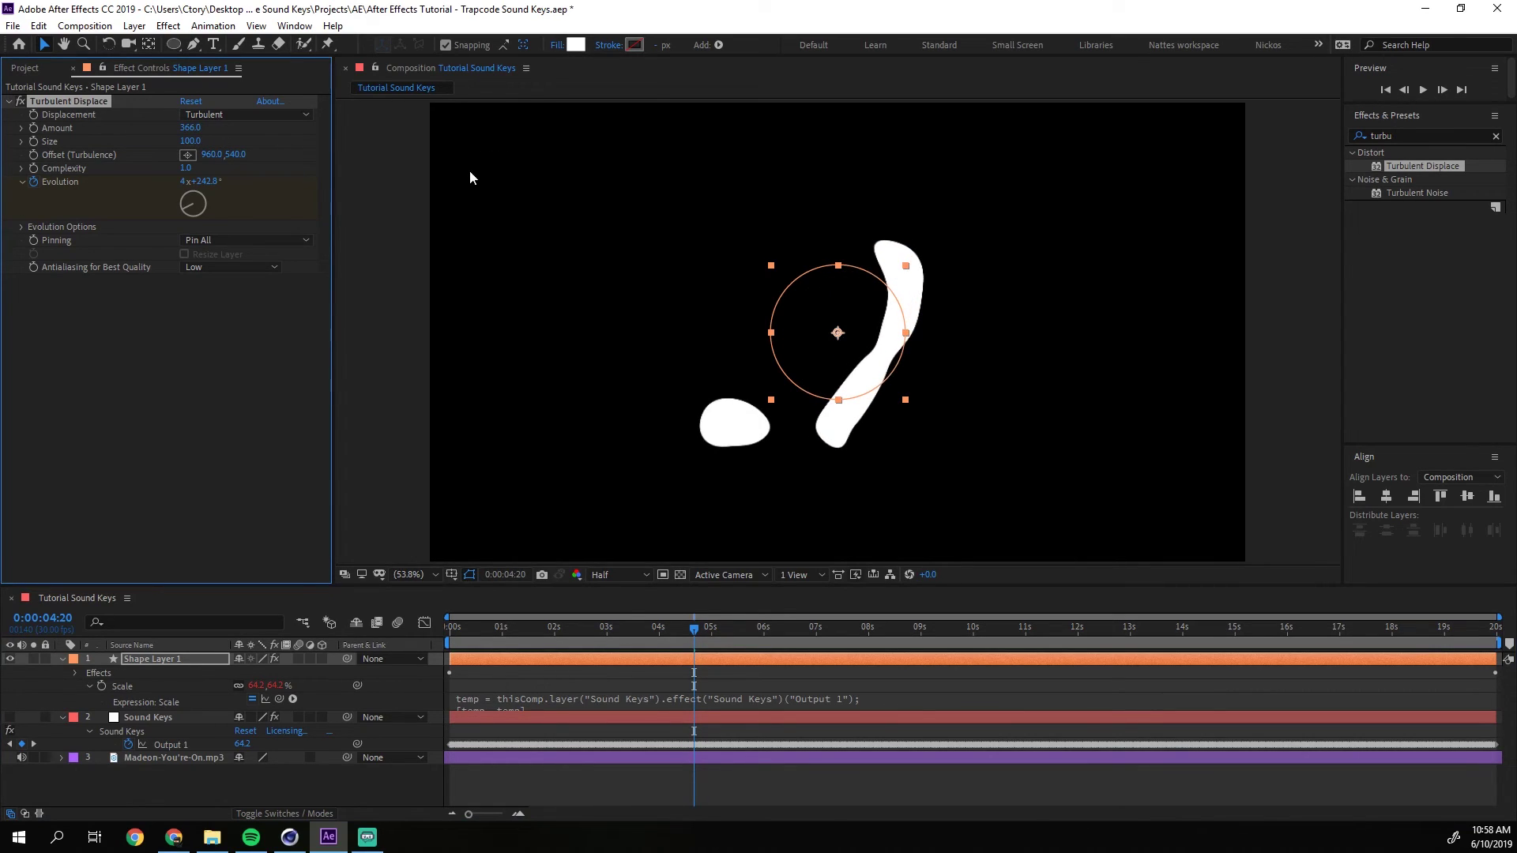
{"action": "key", "text": "ctrl+z"}
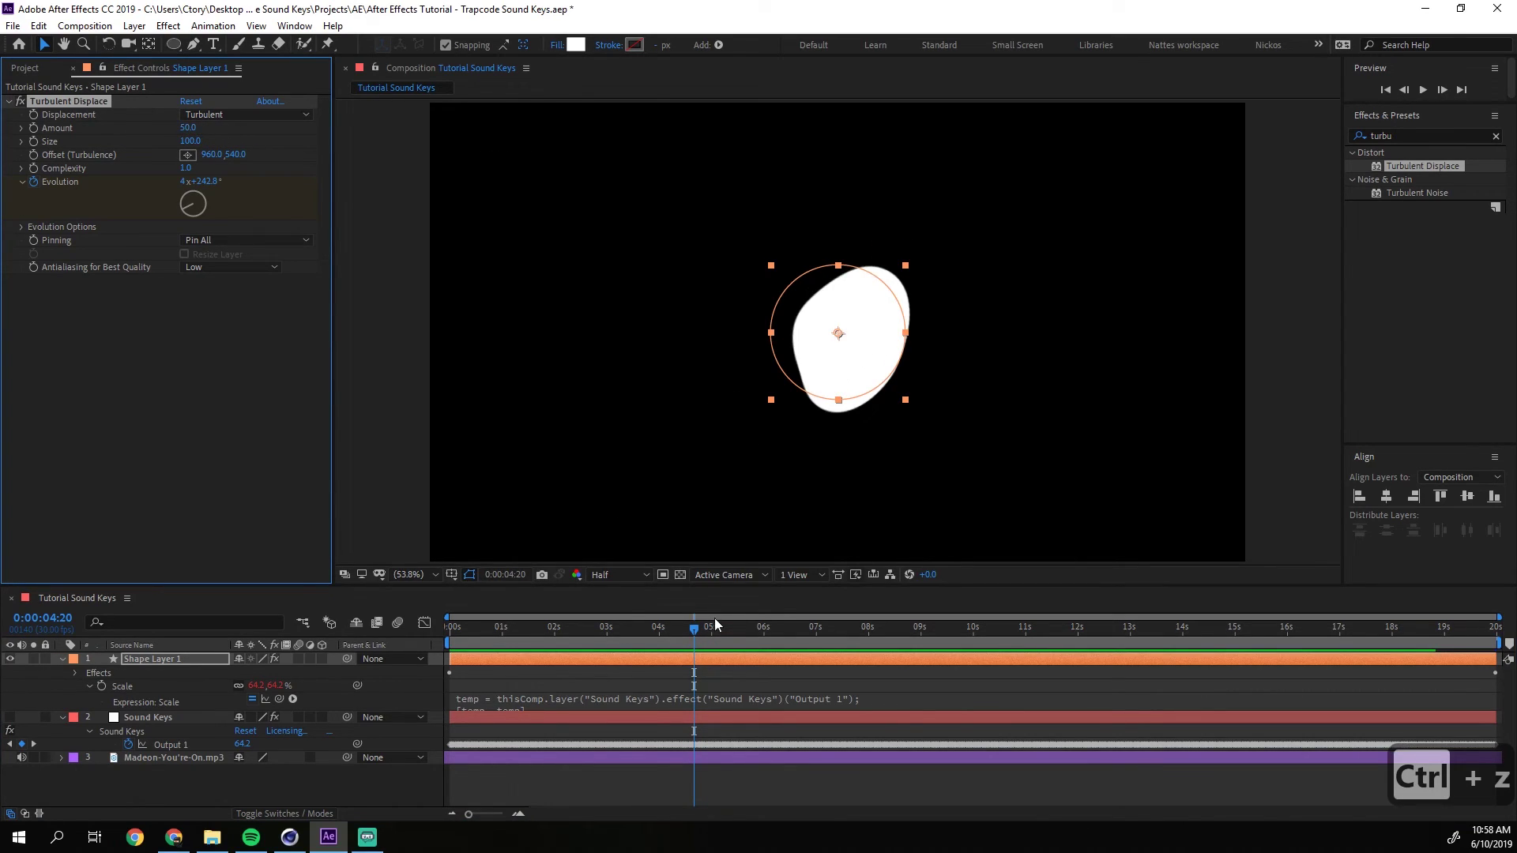
{"action": "mouse_move", "coordinate": [724, 636]}
{"action": "left_mouse_down"}
{"action": "mouse_move", "coordinate": [663, 644]}
{"action": "mouse_move", "coordinate": [733, 643]}
{"action": "left_mouse_up"}
{"action": "left_click_drag", "start_coordinate": [190, 127], "coordinate": [353, 140]}
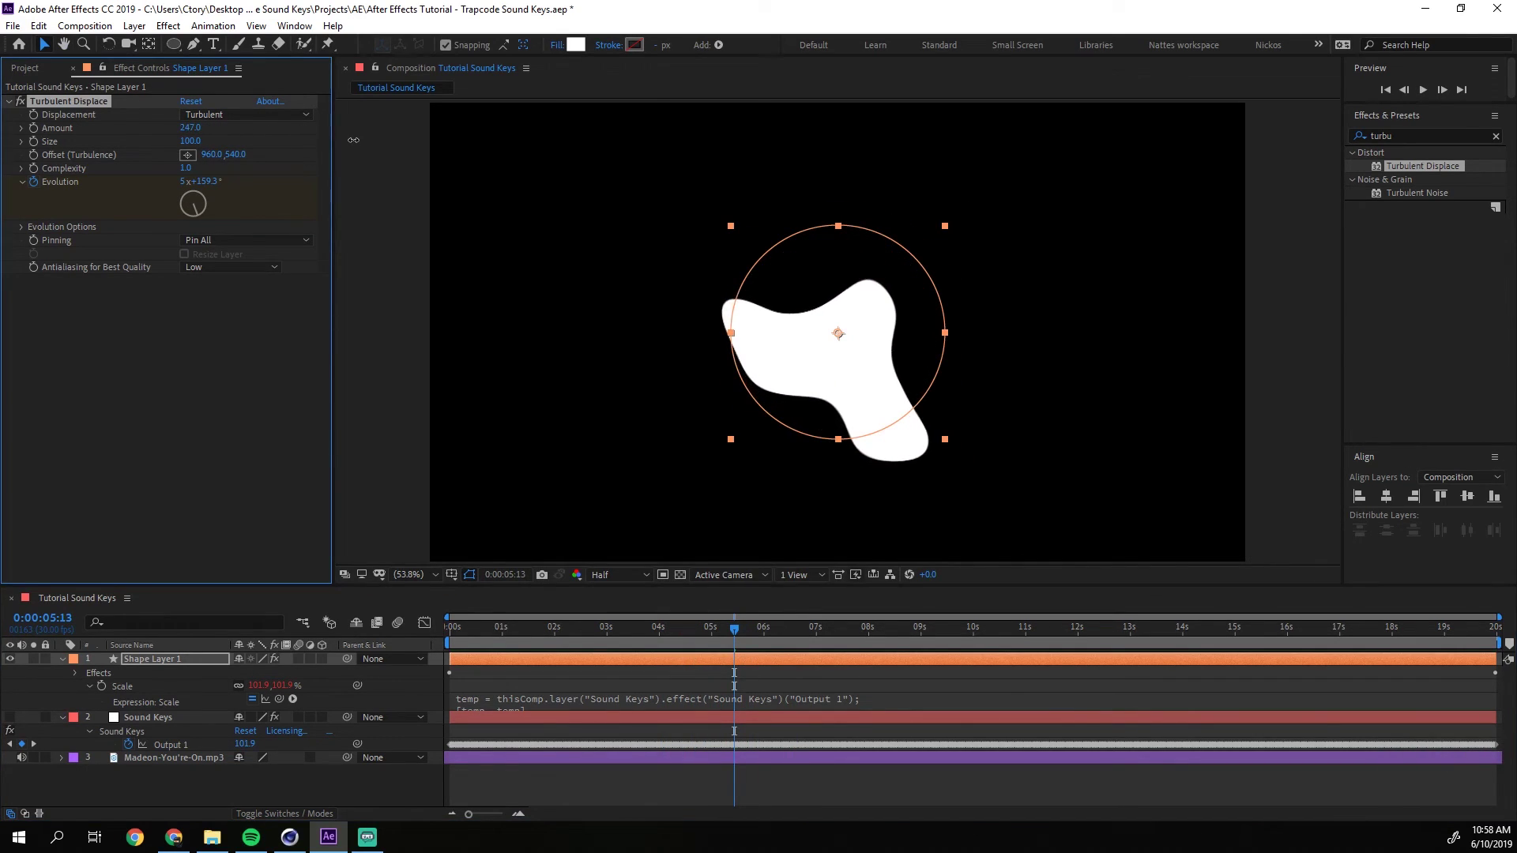
{"action": "left_click", "coordinate": [189, 127]}
{"action": "type", "text": "50"}
{"action": "key", "text": "Return"}
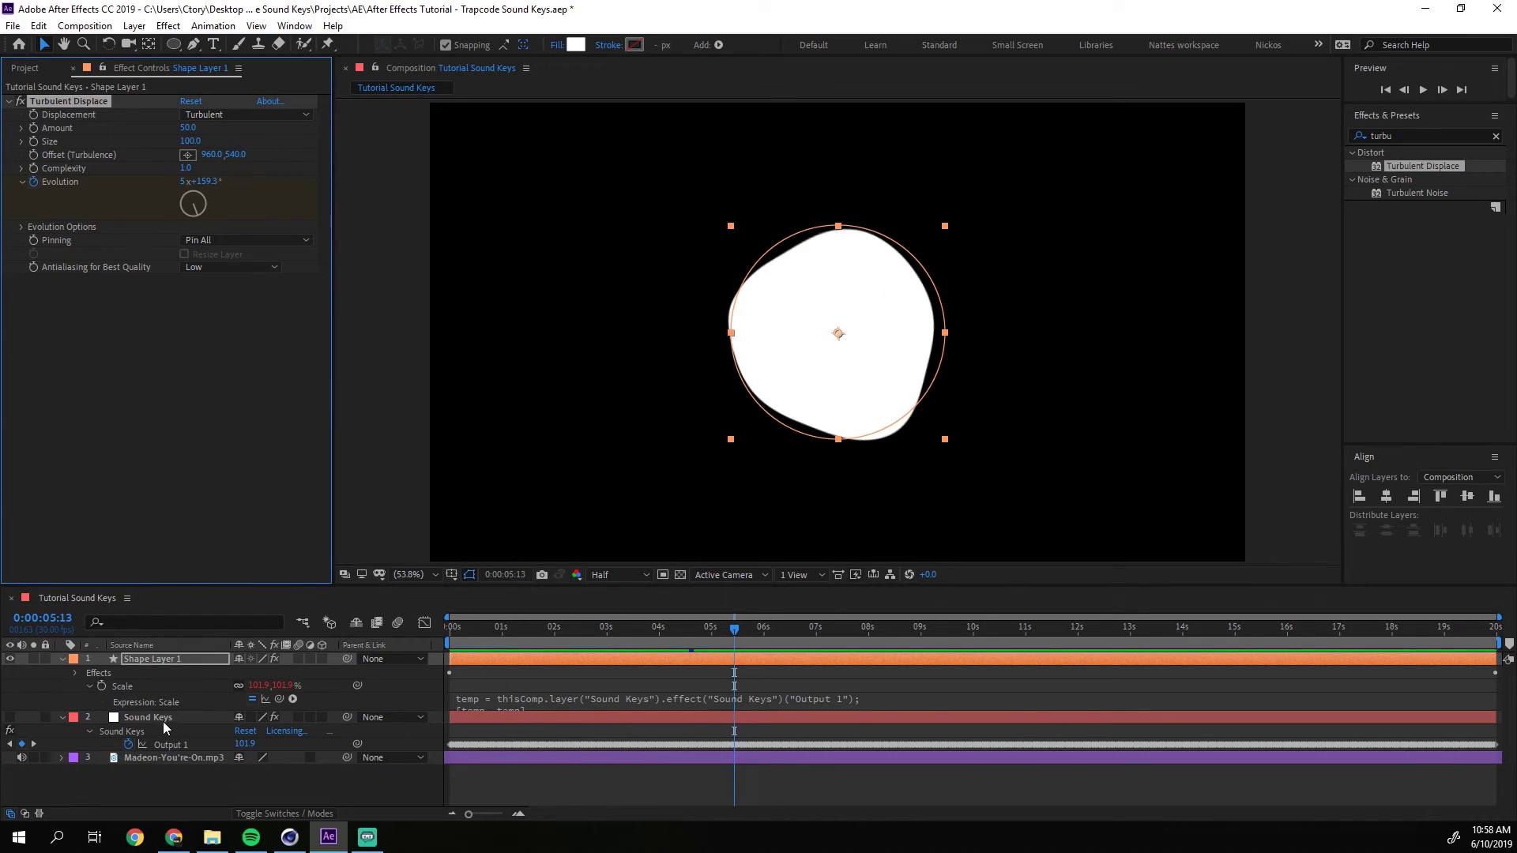
{"action": "left_click", "coordinate": [162, 718]}
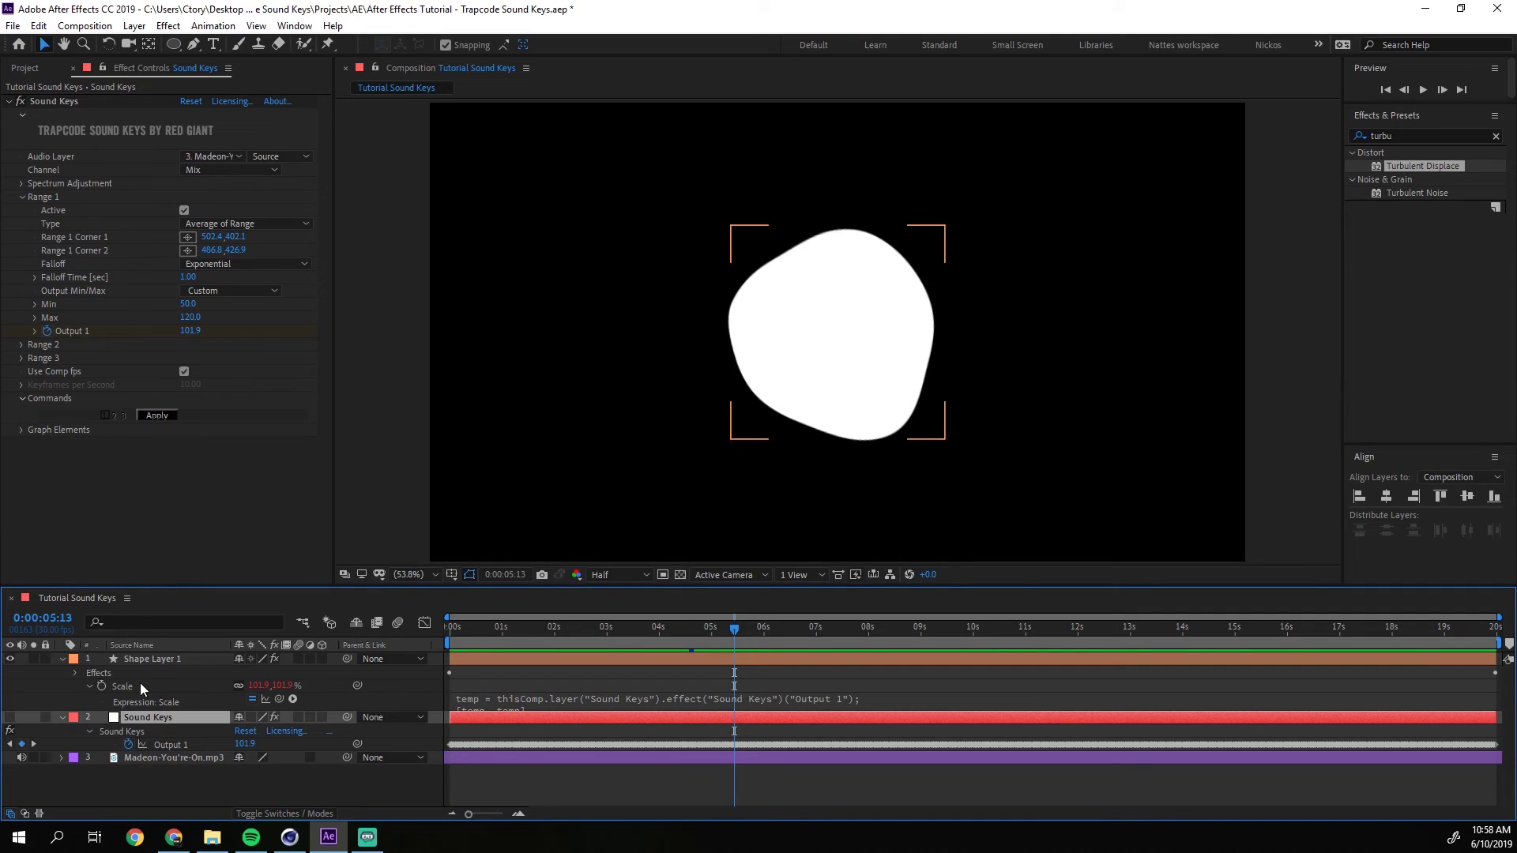
Activate Sound Keys Range 2 and copy Range 1's Corner 1 X and Y values into it.
{"action": "left_click", "coordinate": [22, 346]}
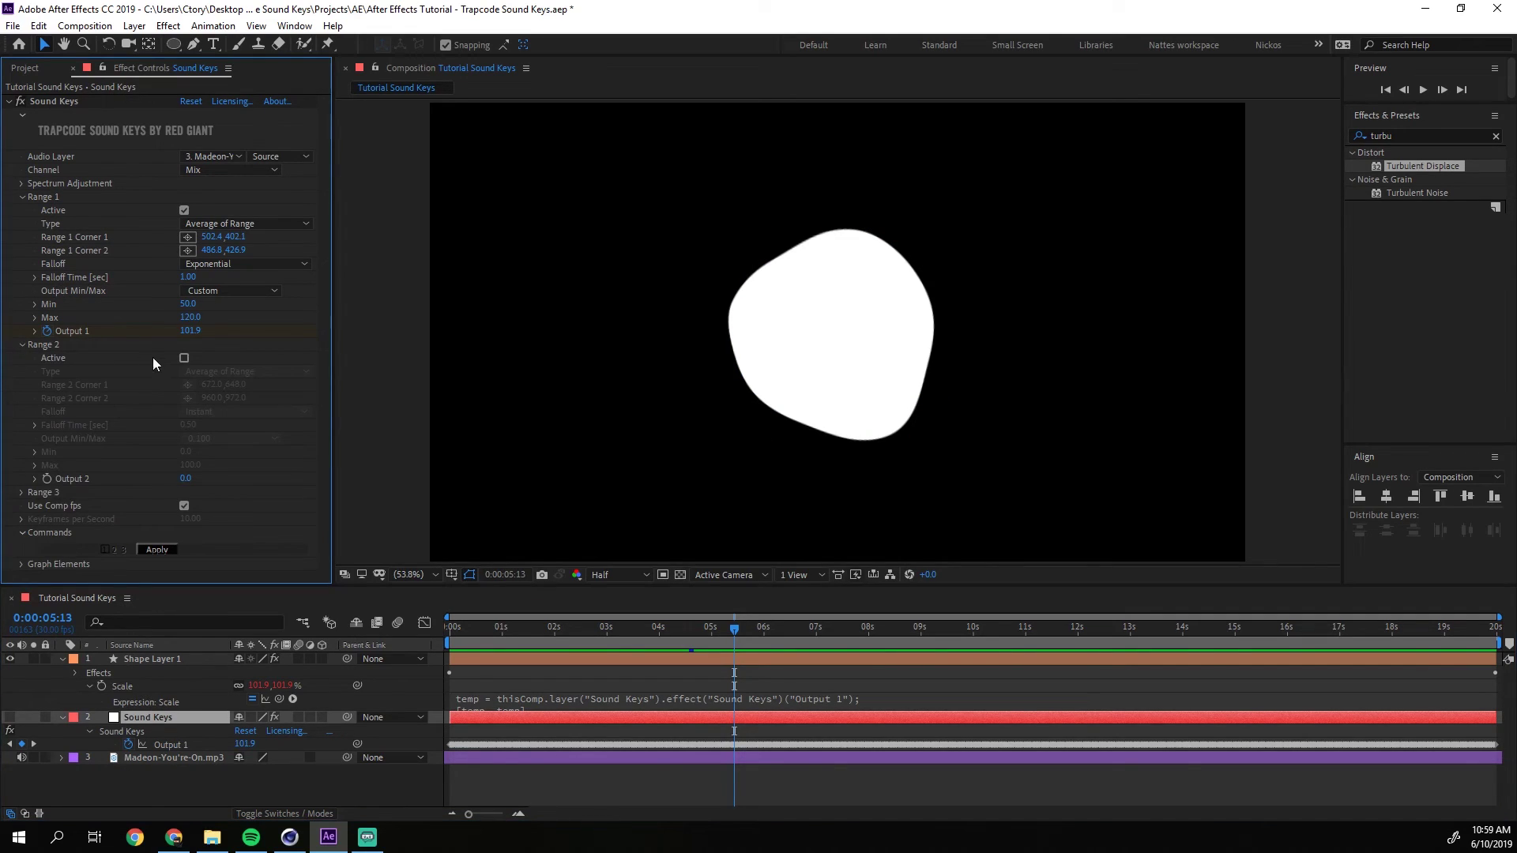
{"action": "left_click", "coordinate": [184, 358]}
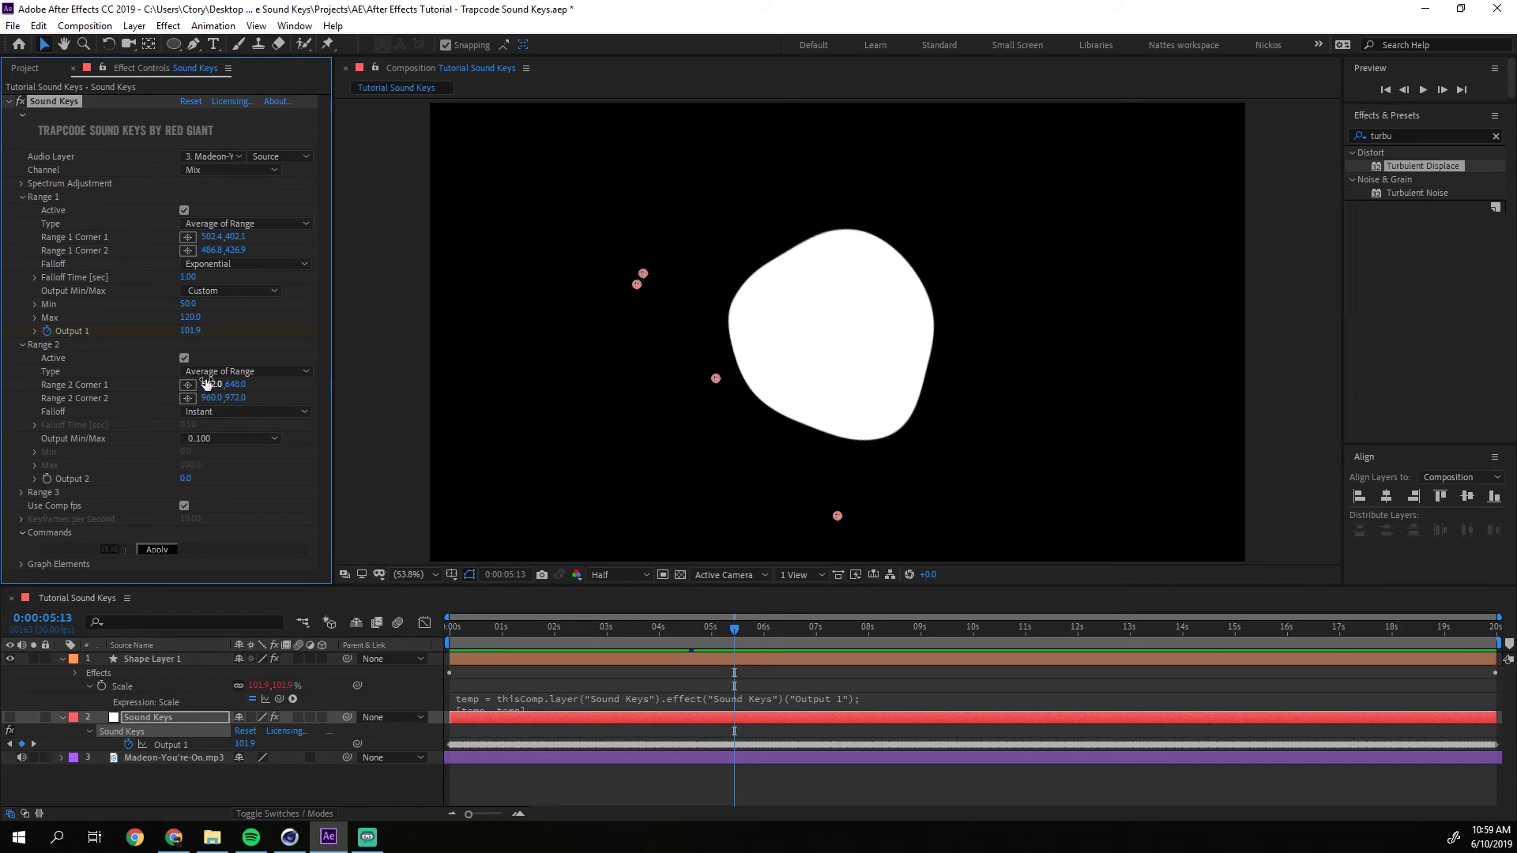
{"action": "left_click", "coordinate": [207, 237]}
{"action": "key", "text": "ctrl+c"}
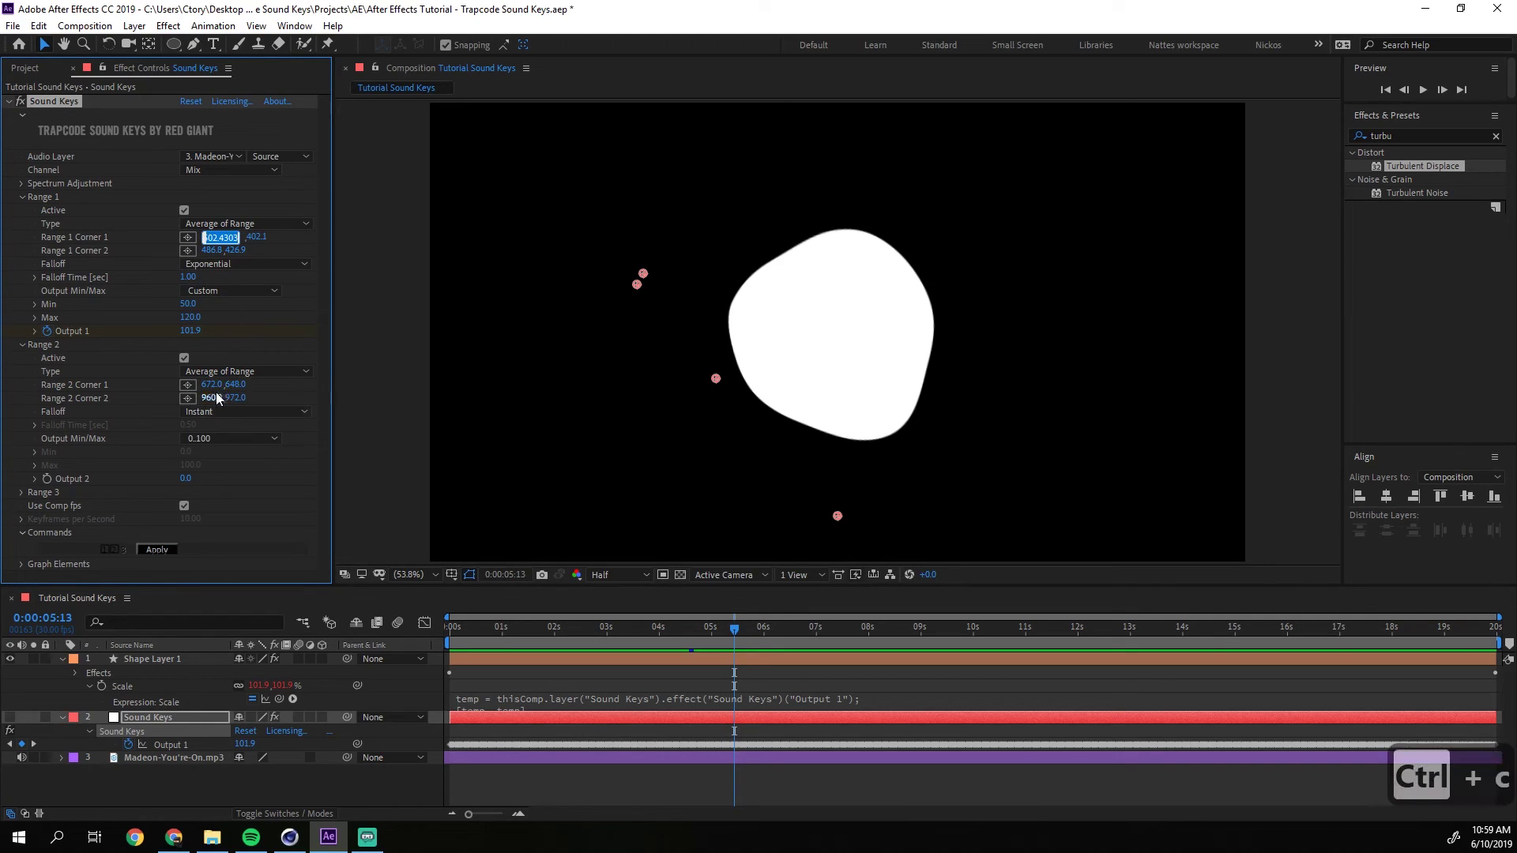
{"action": "left_click", "coordinate": [213, 385]}
{"action": "key", "text": "ctrl+v"}
{"action": "left_click", "coordinate": [235, 238]}
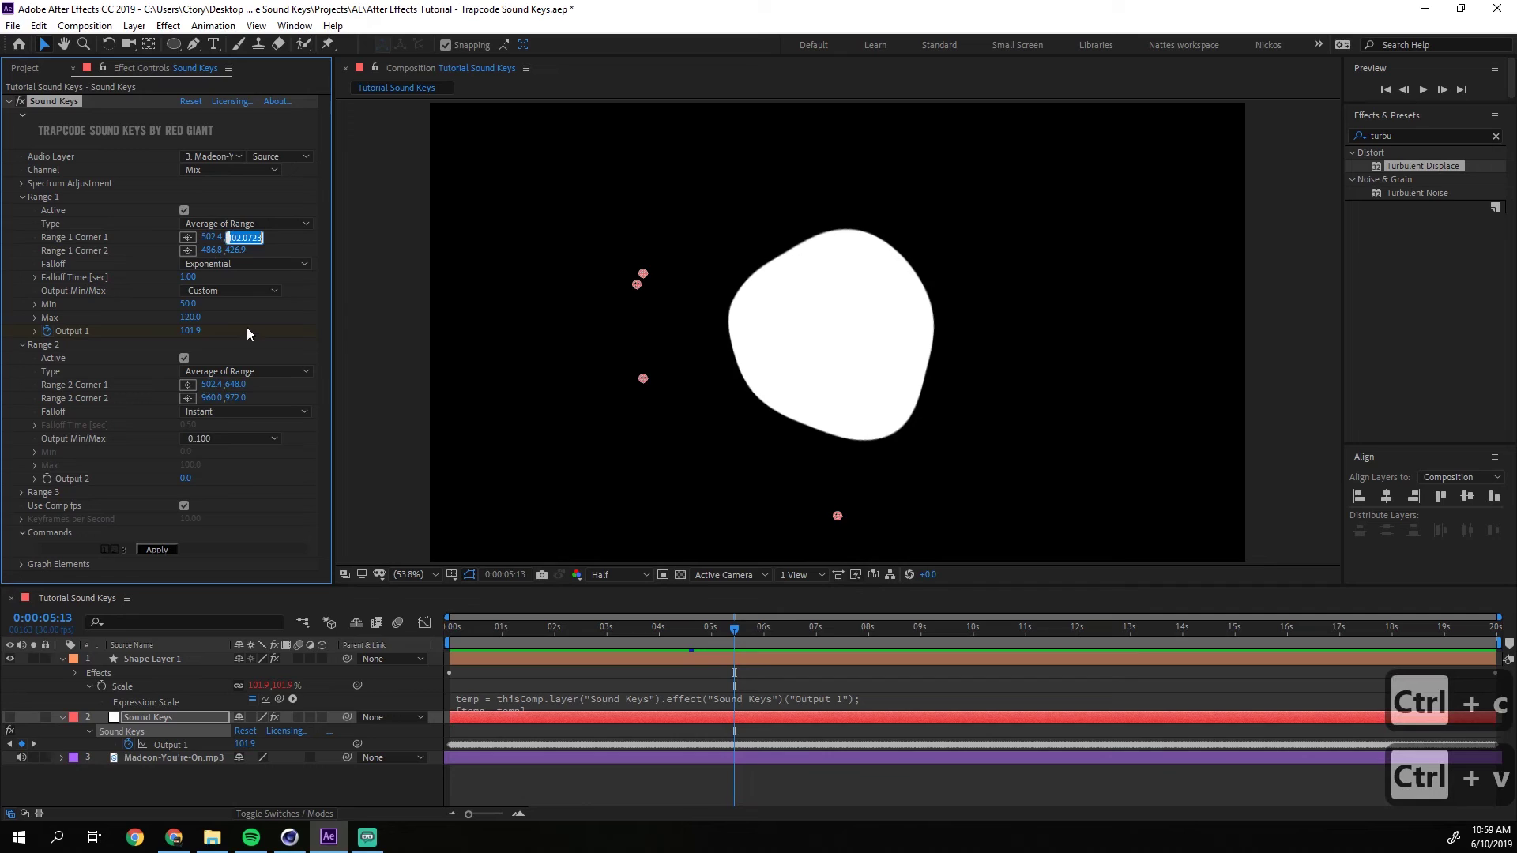
{"action": "key", "text": "ctrl+c"}
{"action": "left_click", "coordinate": [230, 384]}
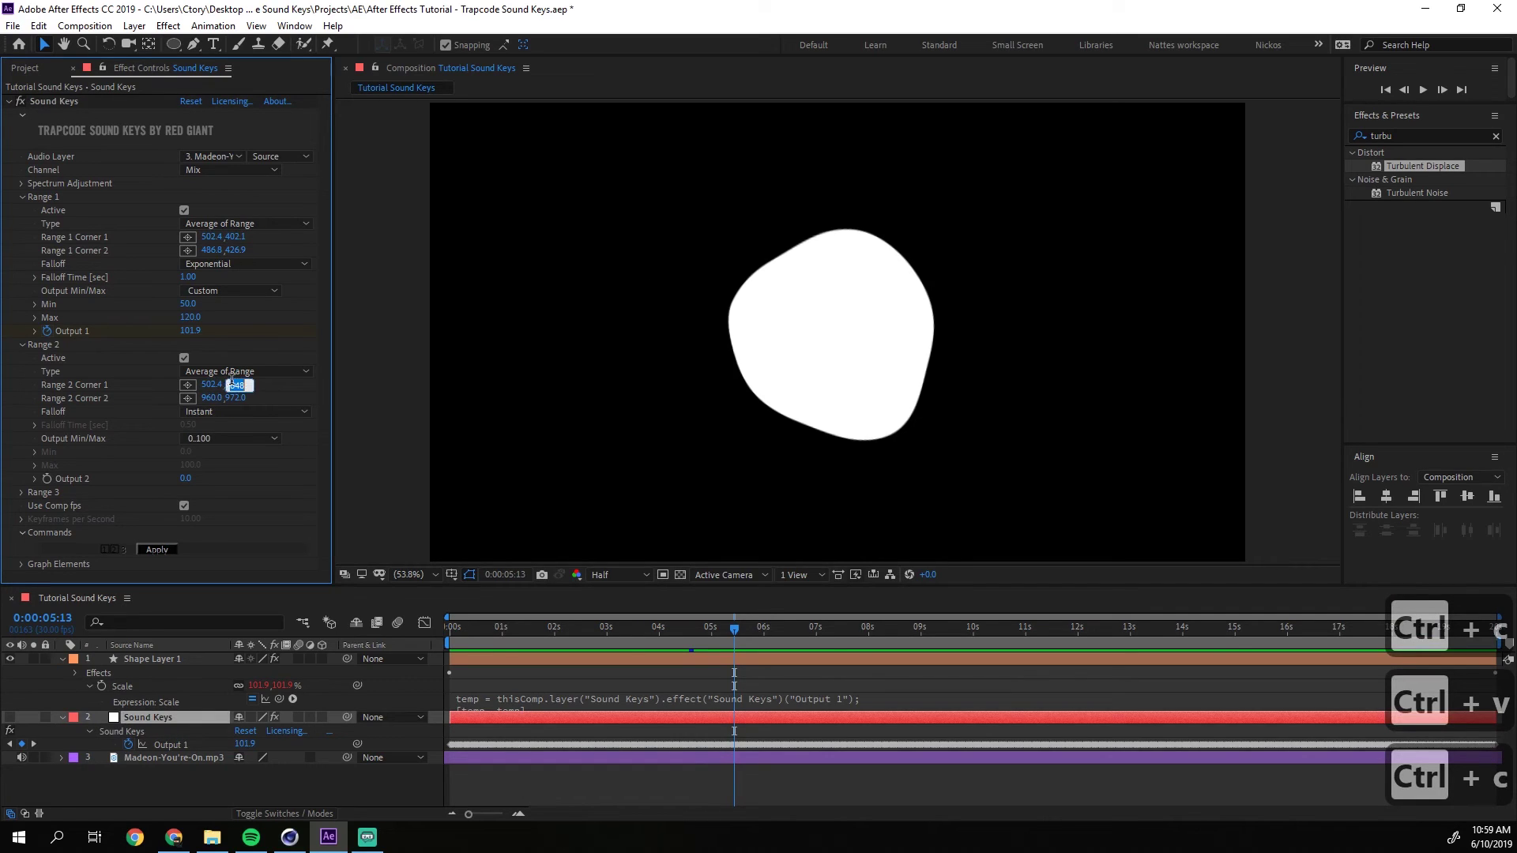
{"action": "key", "text": "ctrl+v"}
Copy Range 1's Corner 2 X and Y values into Range 2's Corner 2.
{"action": "left_click", "coordinate": [213, 250]}
{"action": "key", "text": "ctrl+c"}
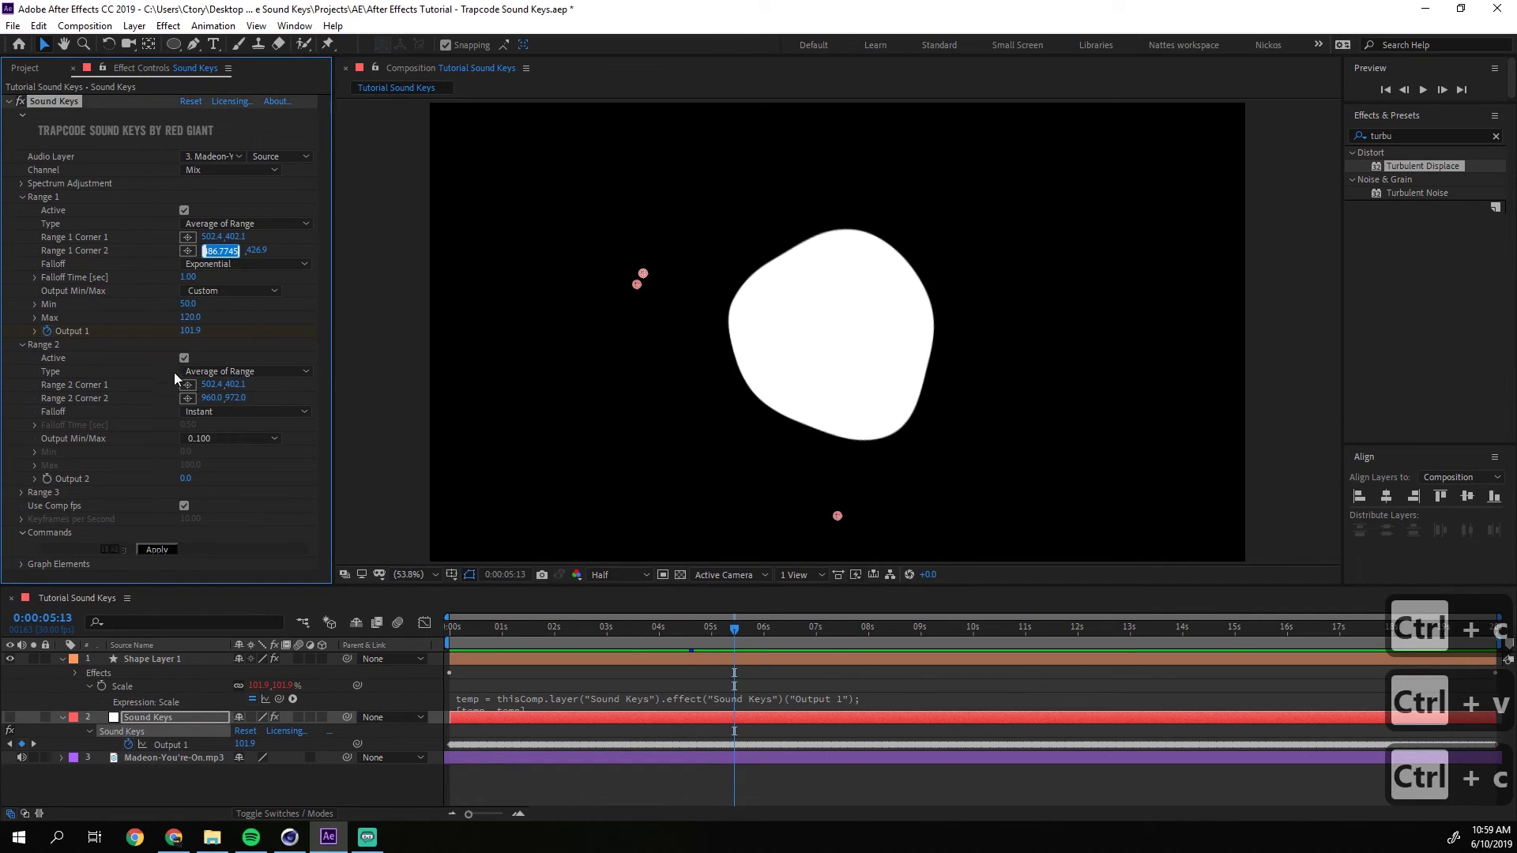
{"action": "left_click", "coordinate": [207, 398]}
{"action": "key", "text": "ctrl+v"}
{"action": "left_click", "coordinate": [245, 251]}
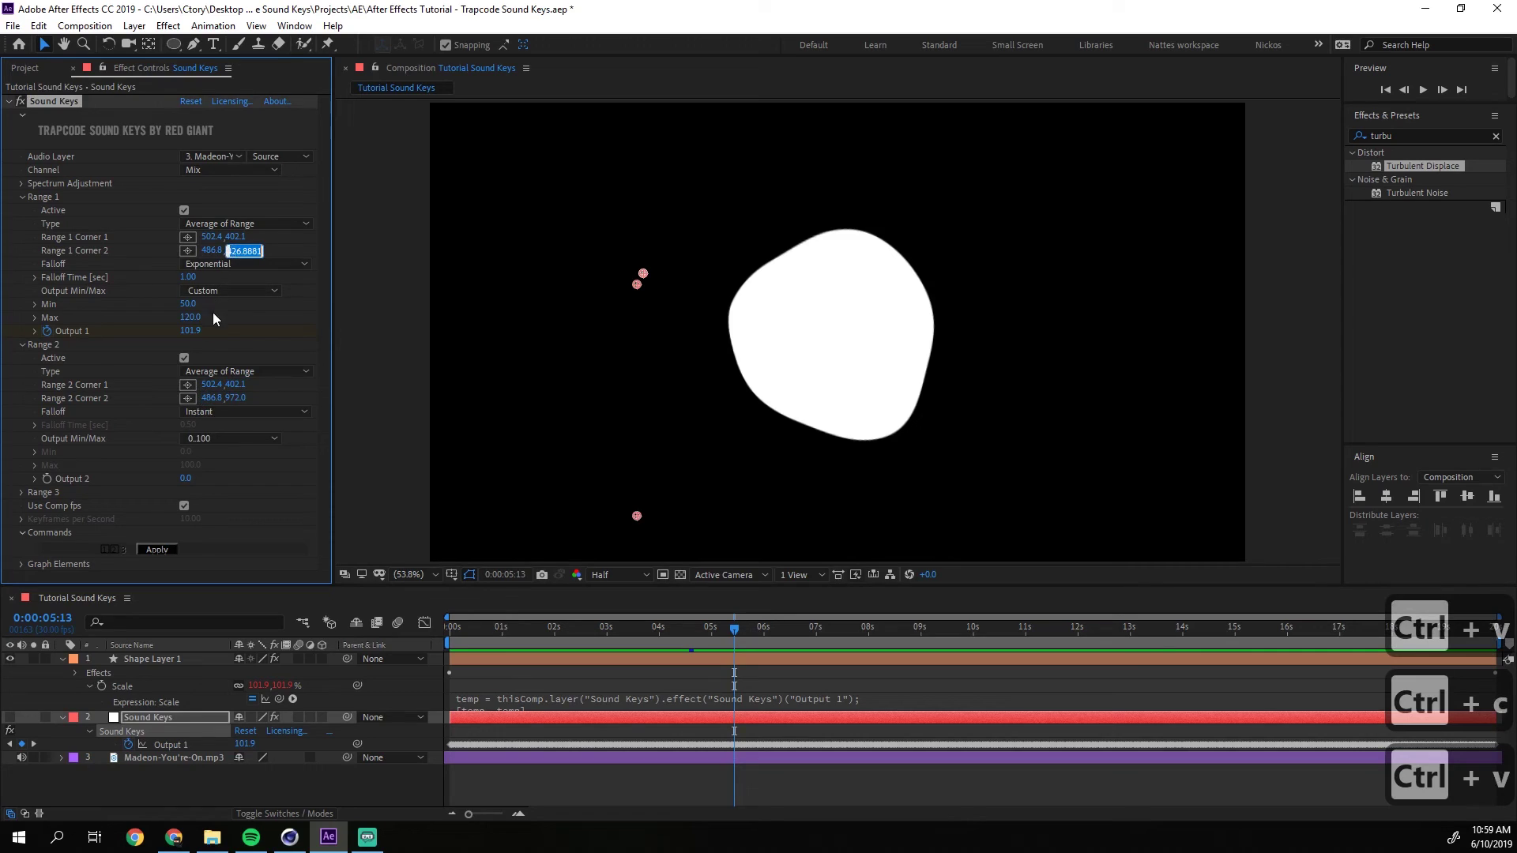
{"action": "left_click", "coordinate": [234, 398]}
{"action": "key", "text": "ctrl+v"}
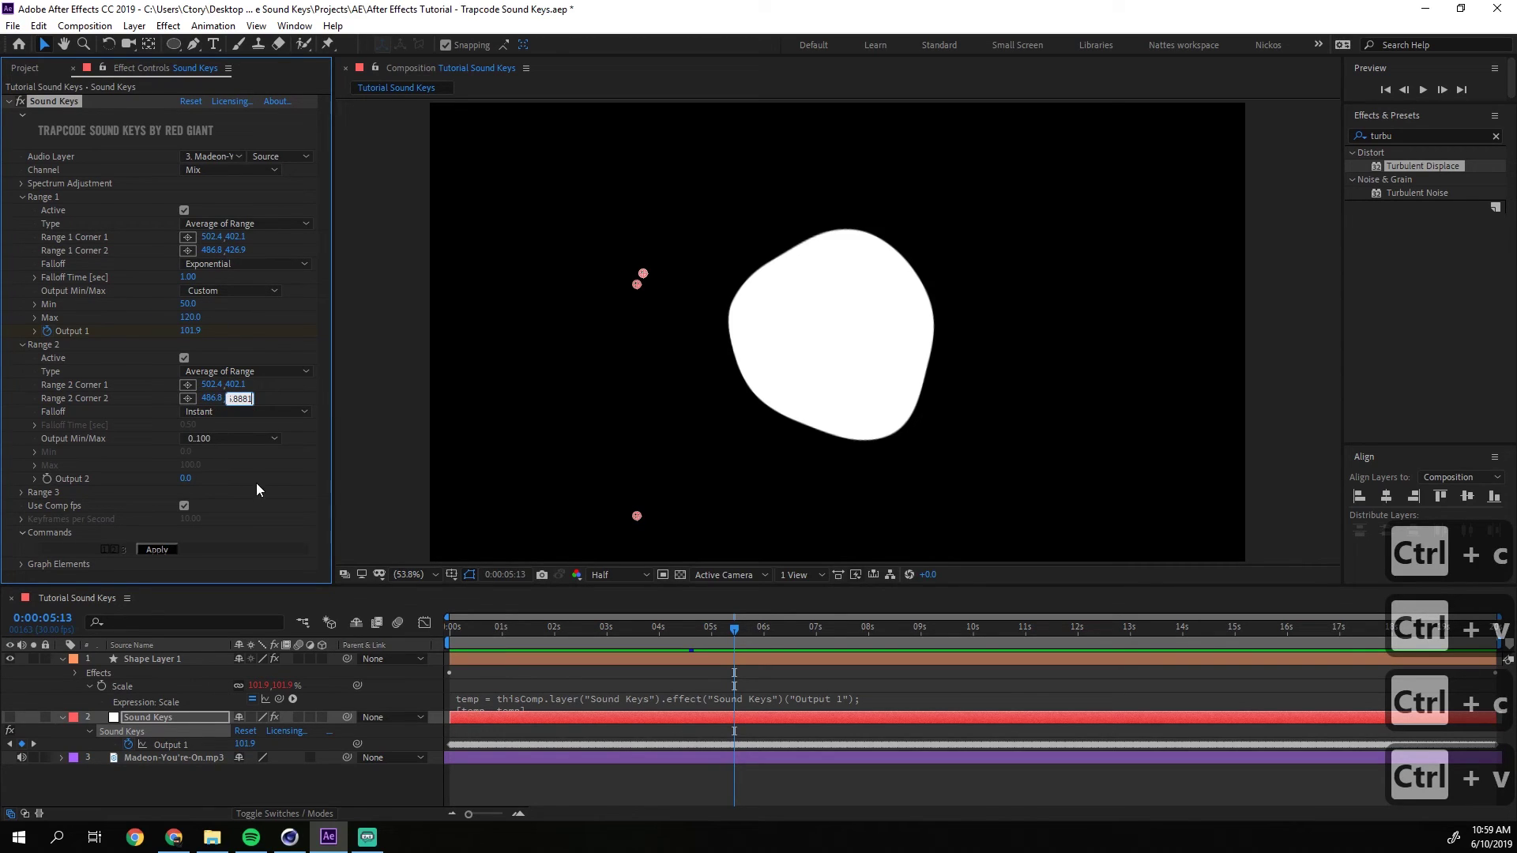
{"action": "left_click", "coordinate": [256, 482]}
Set Range 2's falloff to Exponential and its output range to Custom.
{"action": "left_click", "coordinate": [212, 411]}
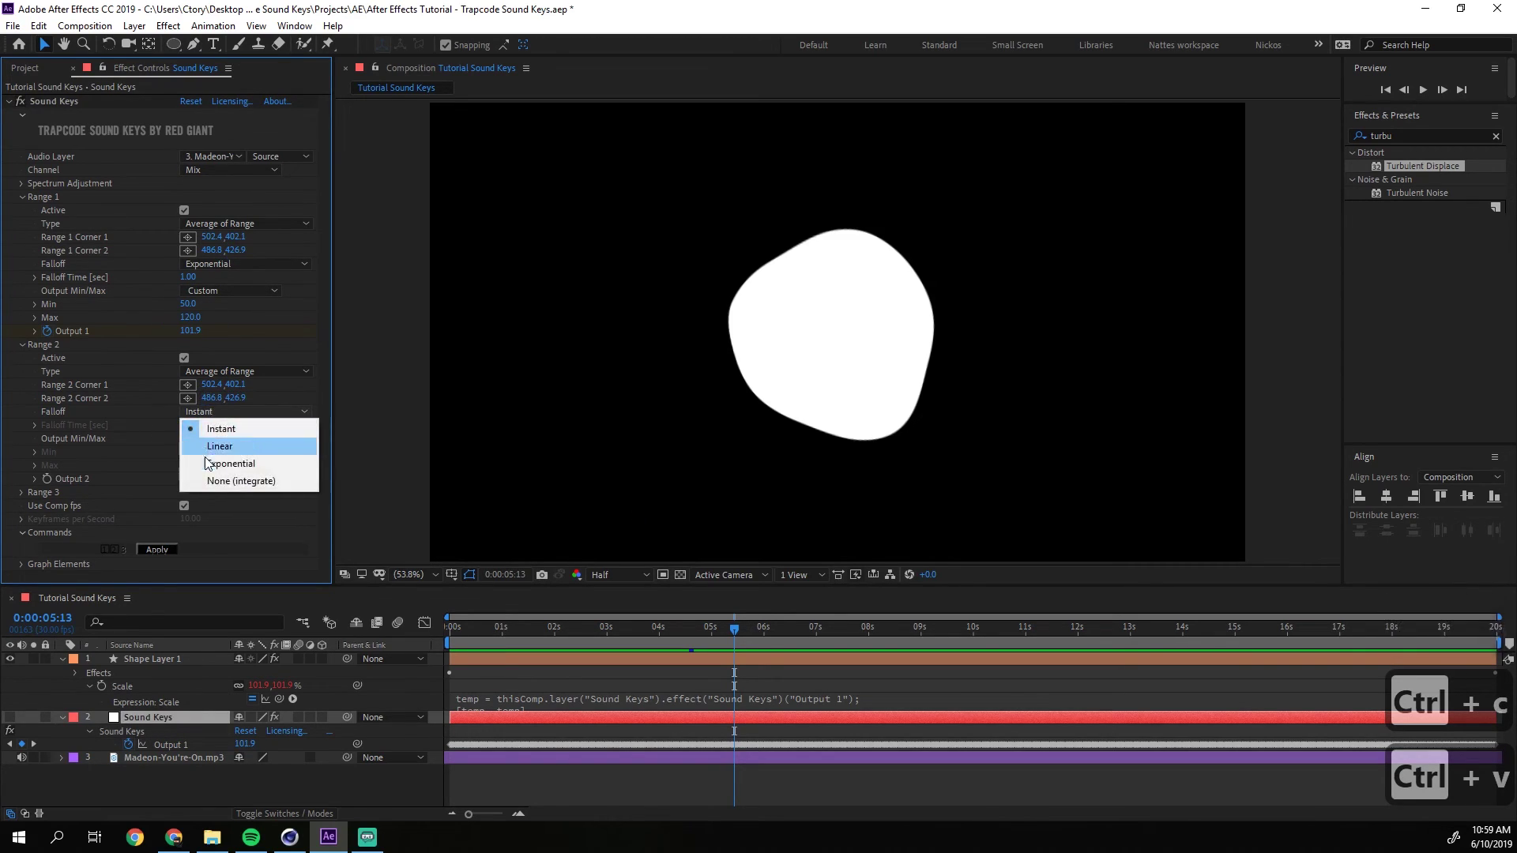
{"action": "left_click", "coordinate": [205, 463]}
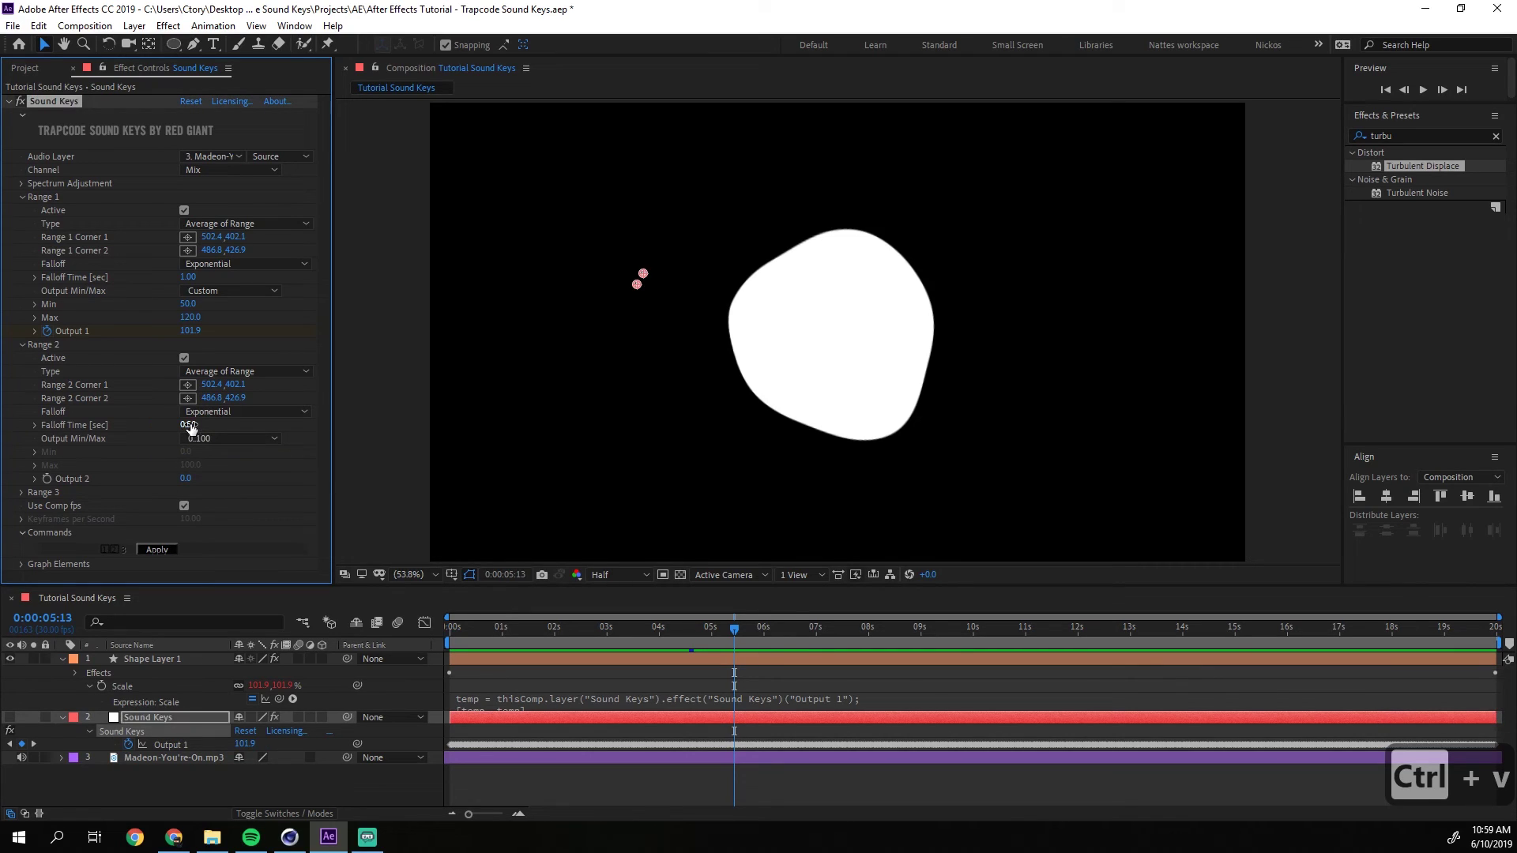
{"action": "left_click", "coordinate": [192, 425]}
{"action": "left_click", "coordinate": [202, 440]}
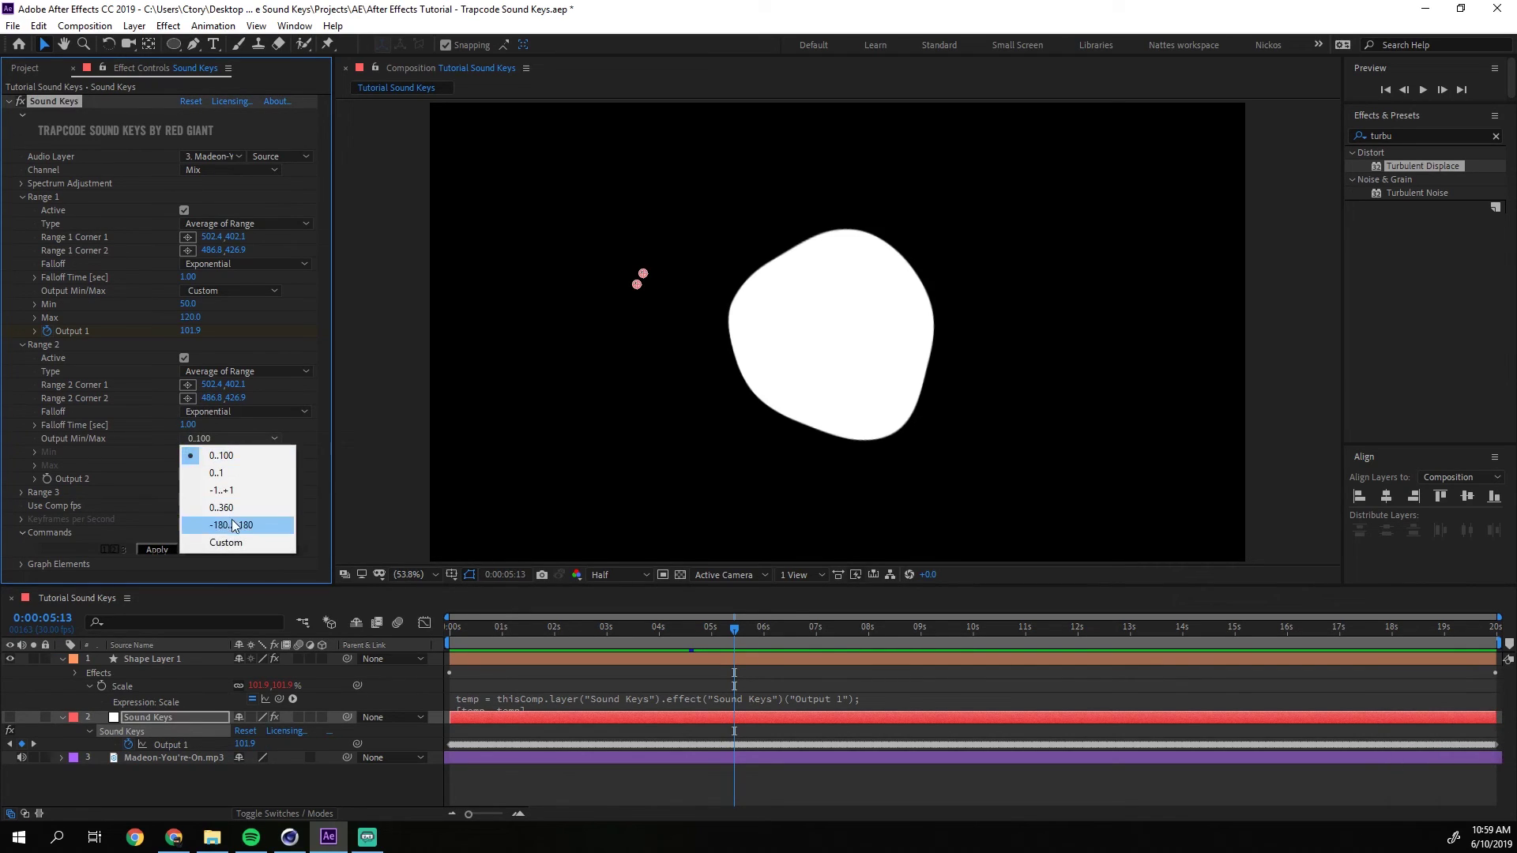
{"action": "left_click", "coordinate": [223, 543]}
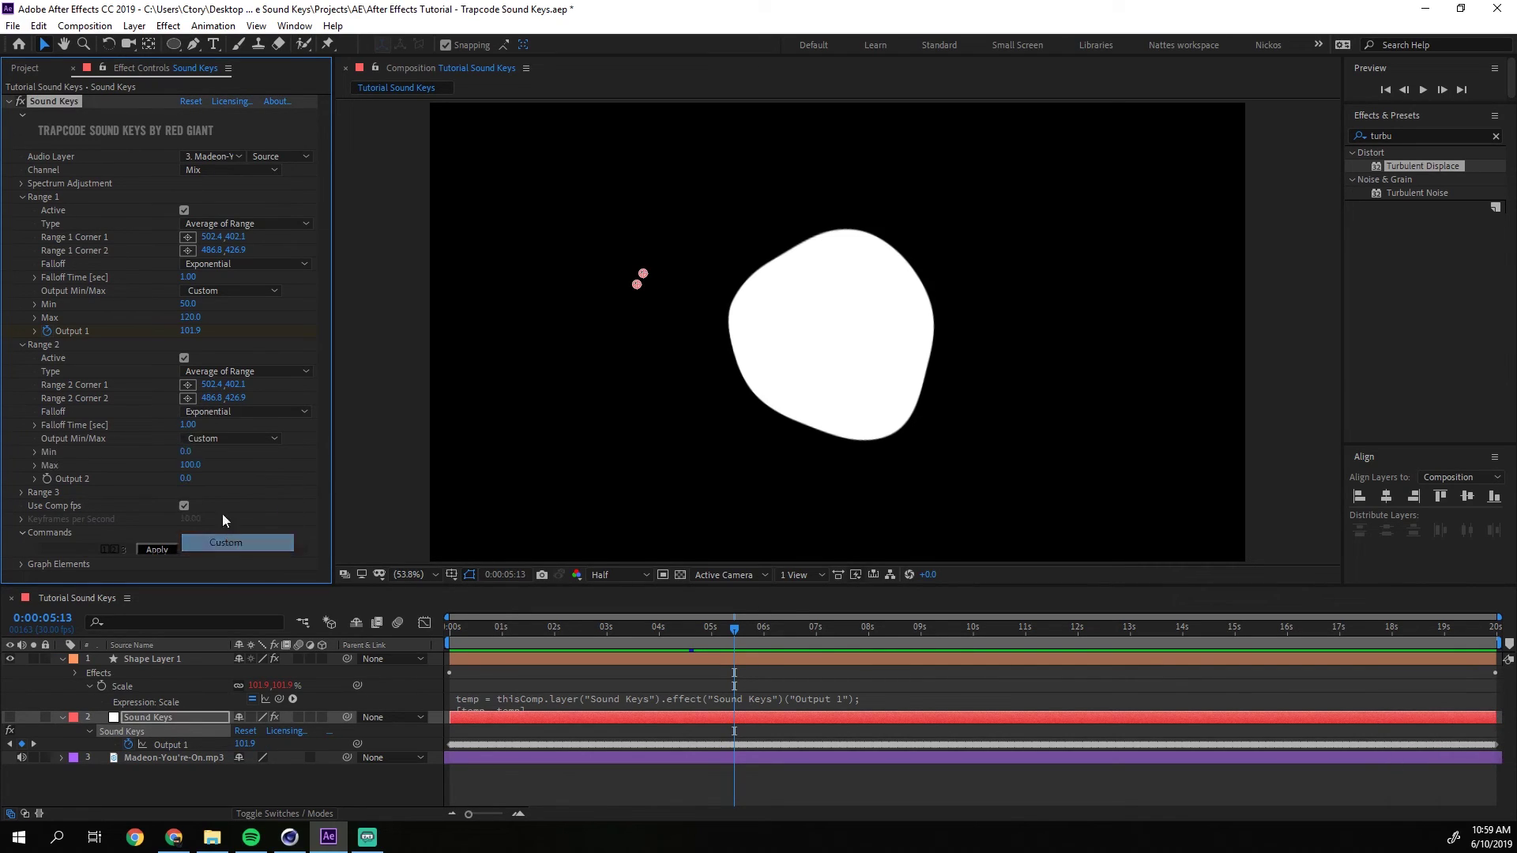
Enter a Range 2 Min of 5 and raise the shape's Turbulent Displace Amount to 224.
{"action": "left_click", "coordinate": [186, 452]}
{"action": "type", "text": "5"}
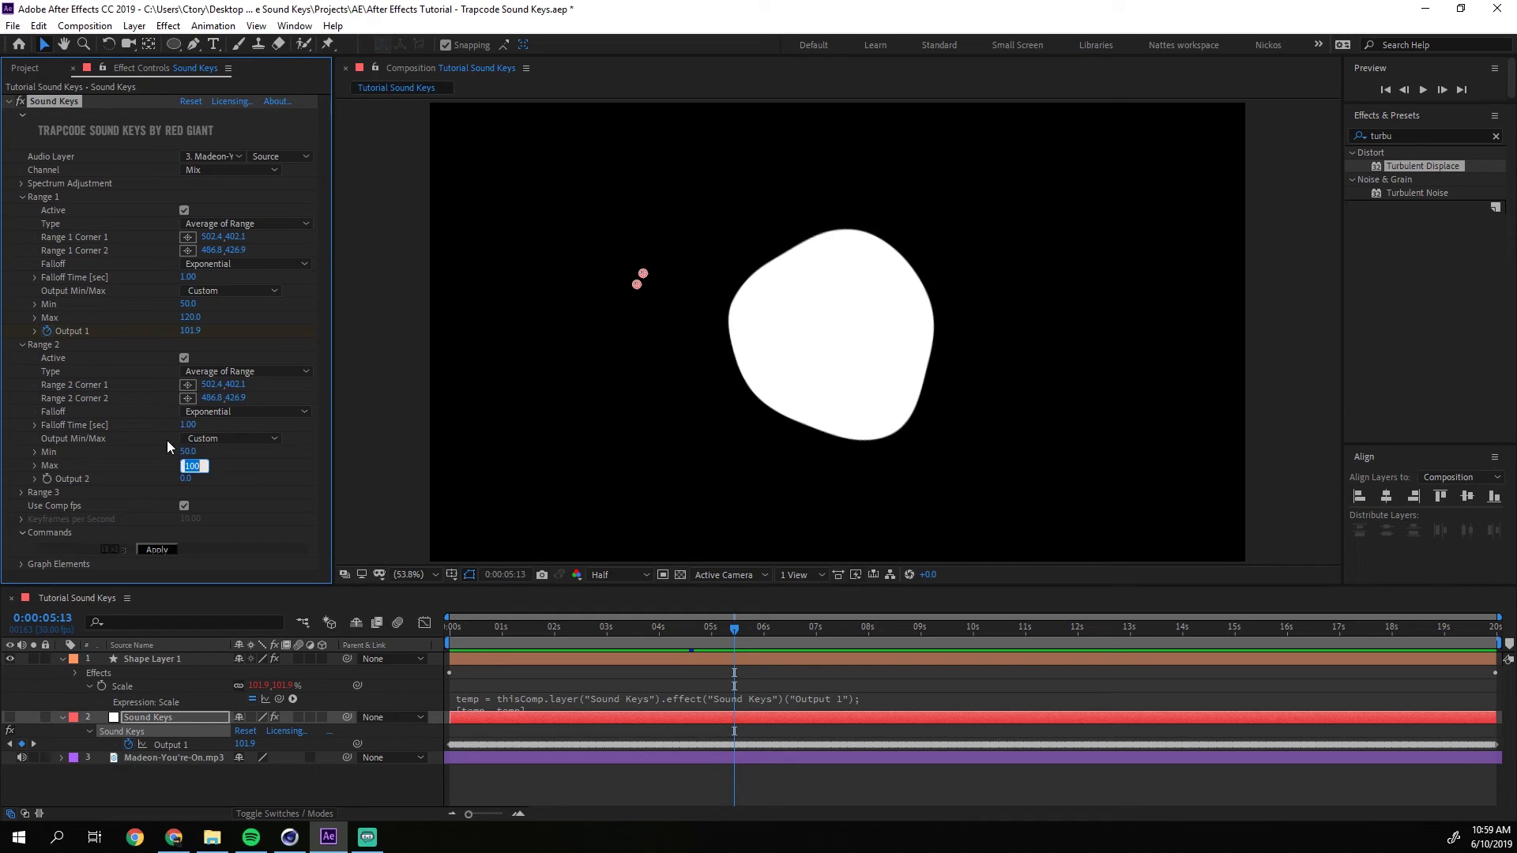
{"action": "left_click", "coordinate": [154, 659]}
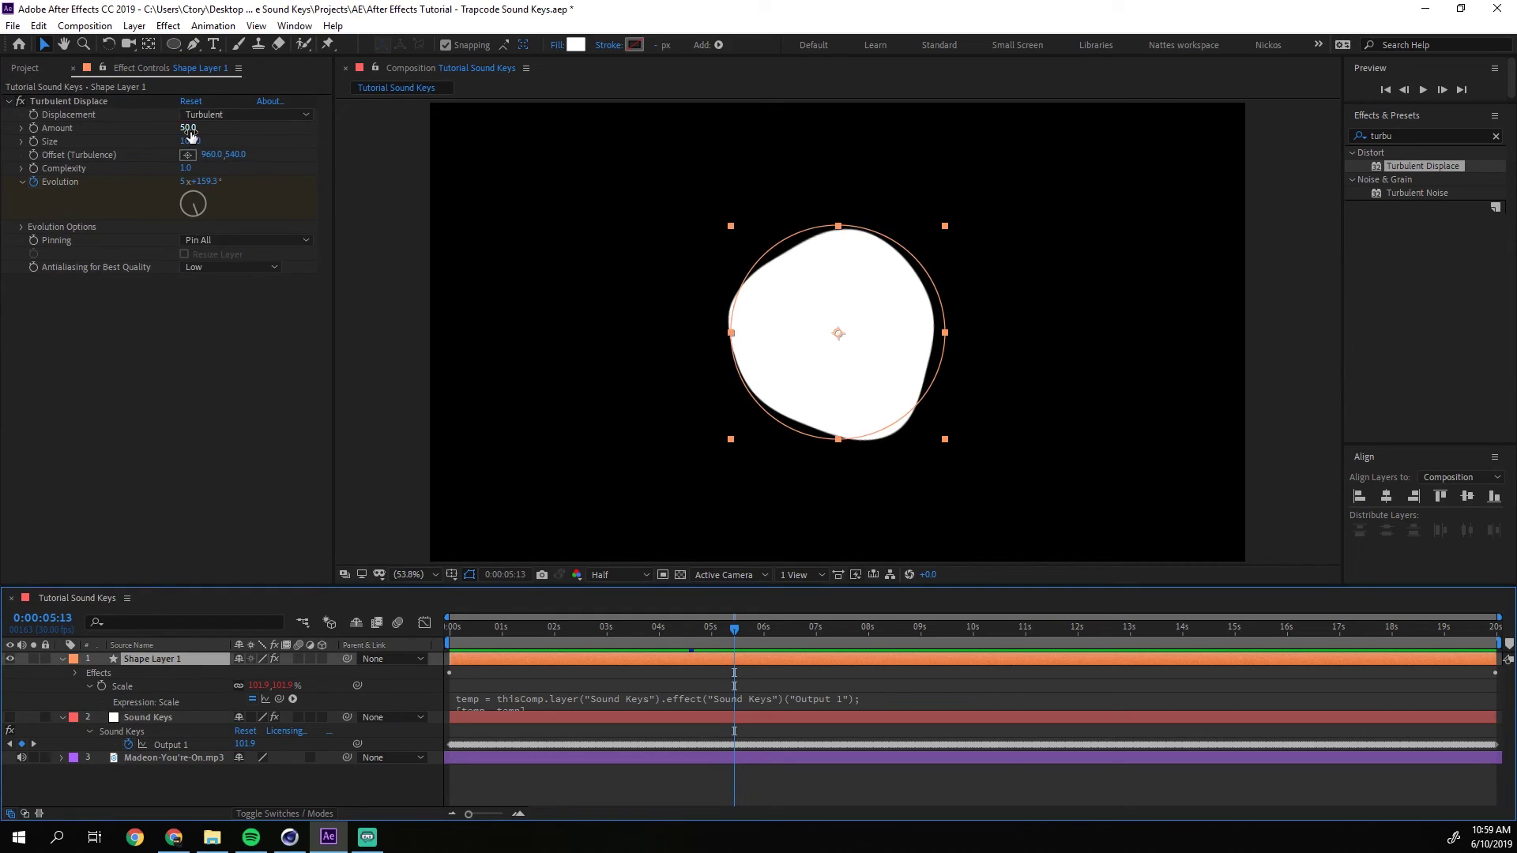
{"action": "left_click_drag", "start_coordinate": [189, 133], "coordinate": [362, 173]}
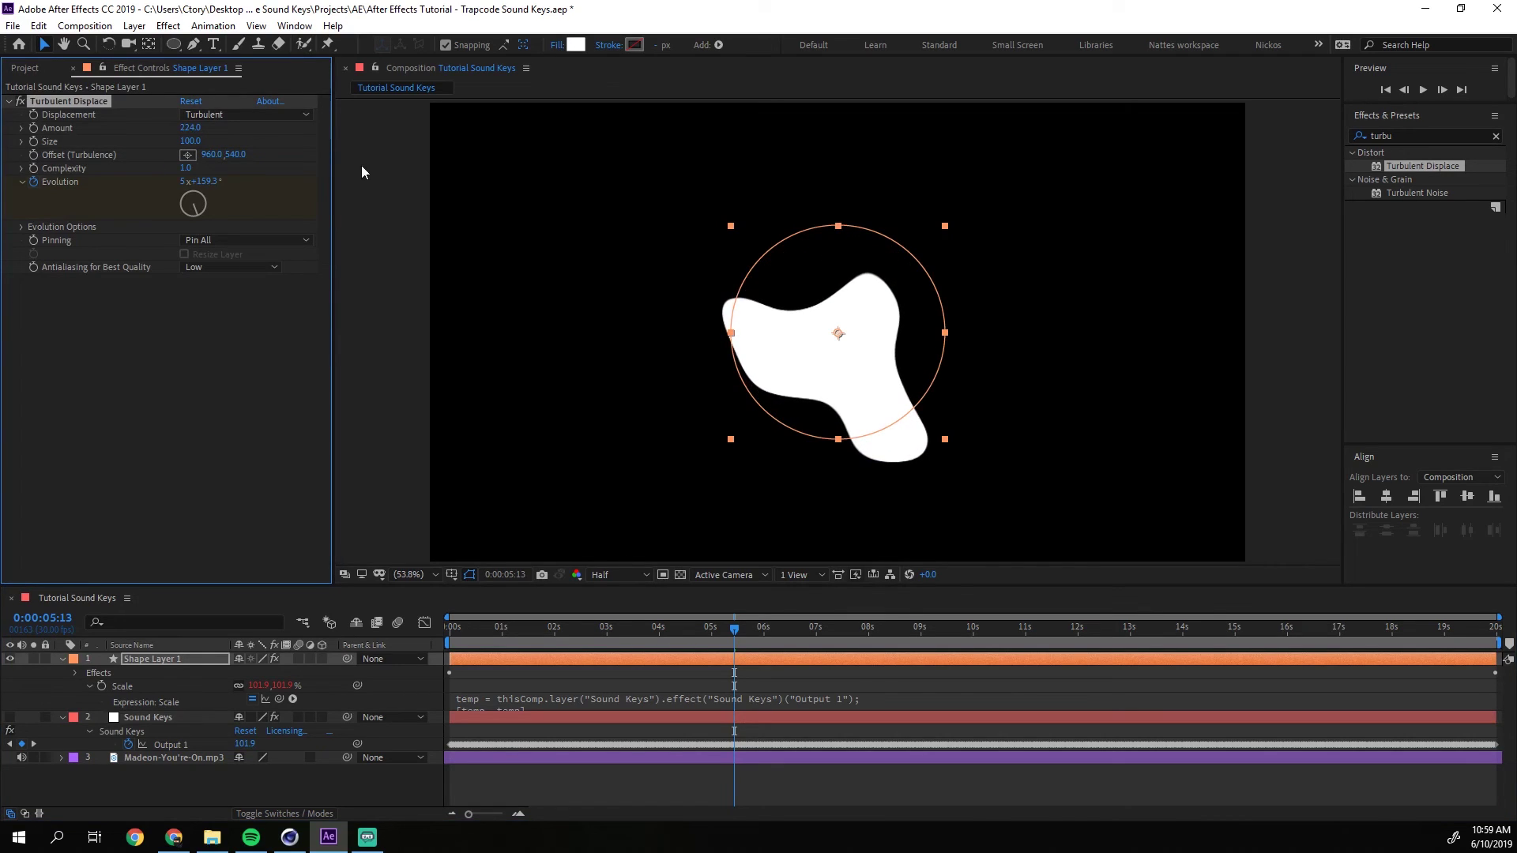
Set Sound Keys Range 2 Max to 200.
{"action": "left_click", "coordinate": [139, 720]}
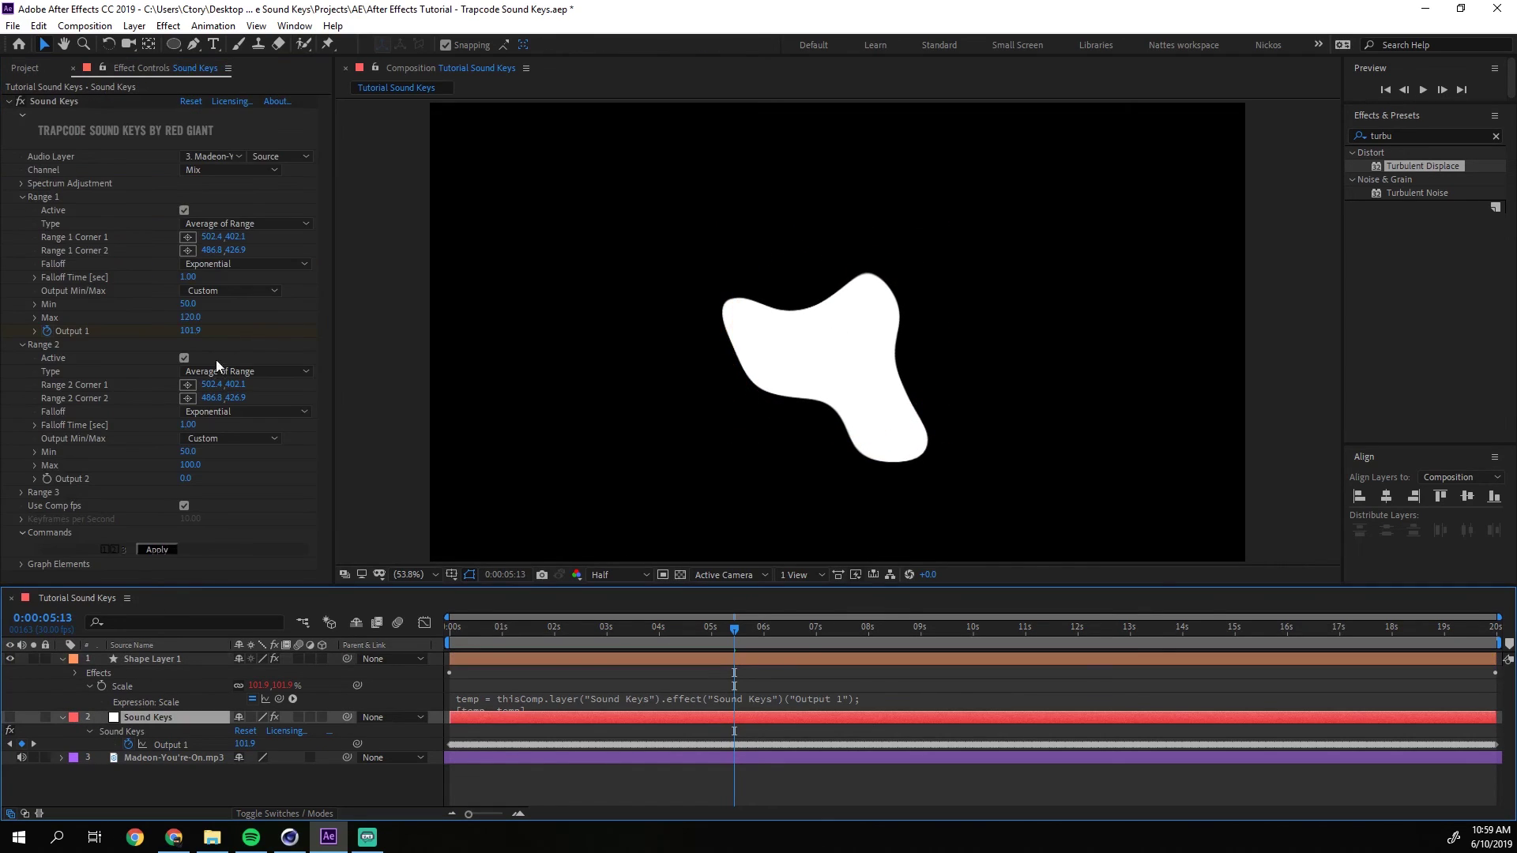
{"action": "left_click", "coordinate": [191, 465]}
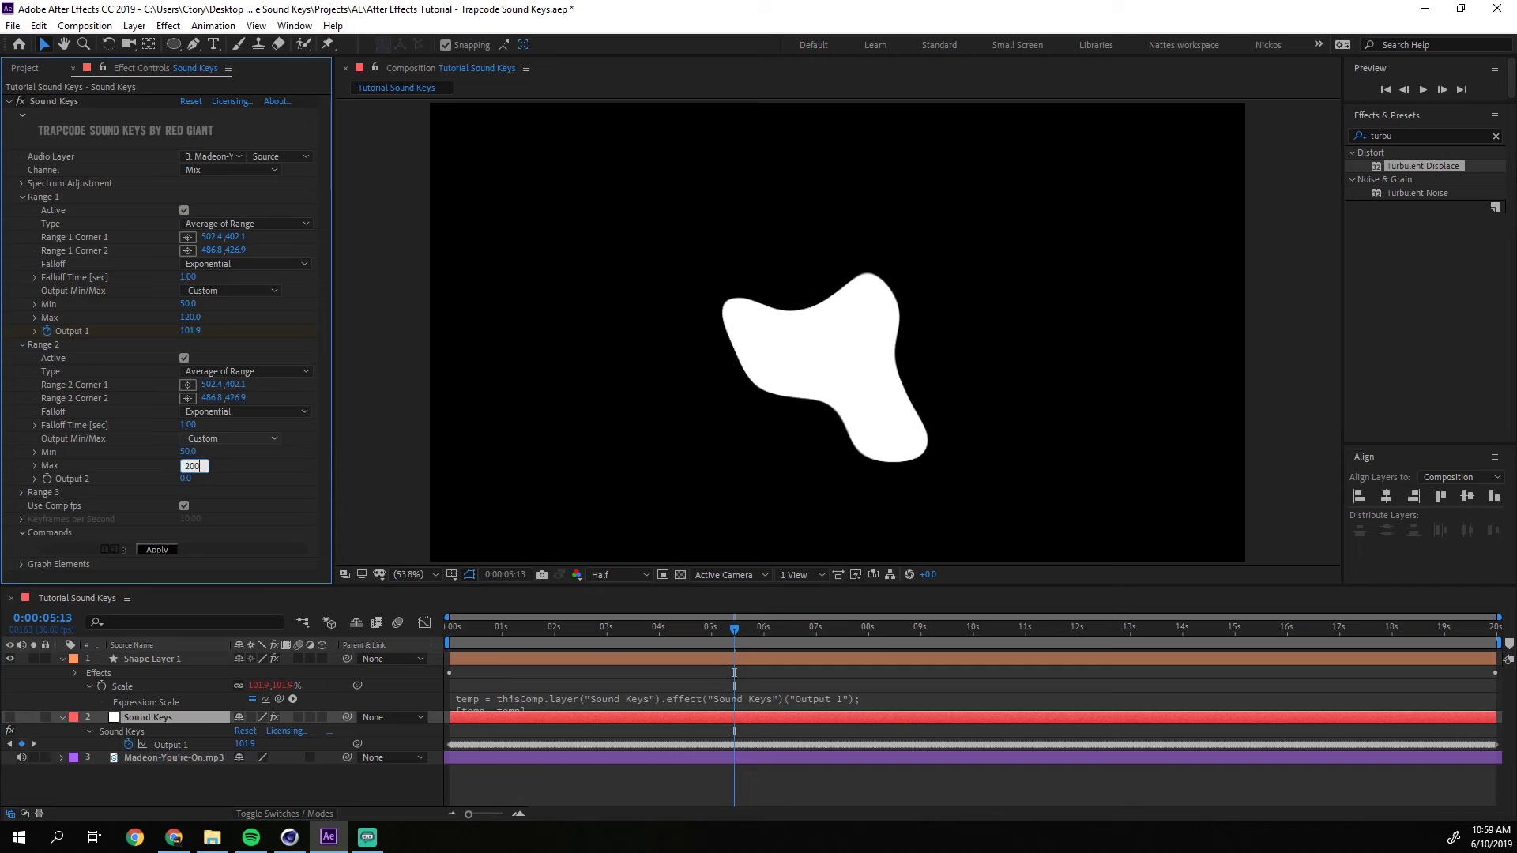
{"action": "left_click", "coordinate": [167, 553]}
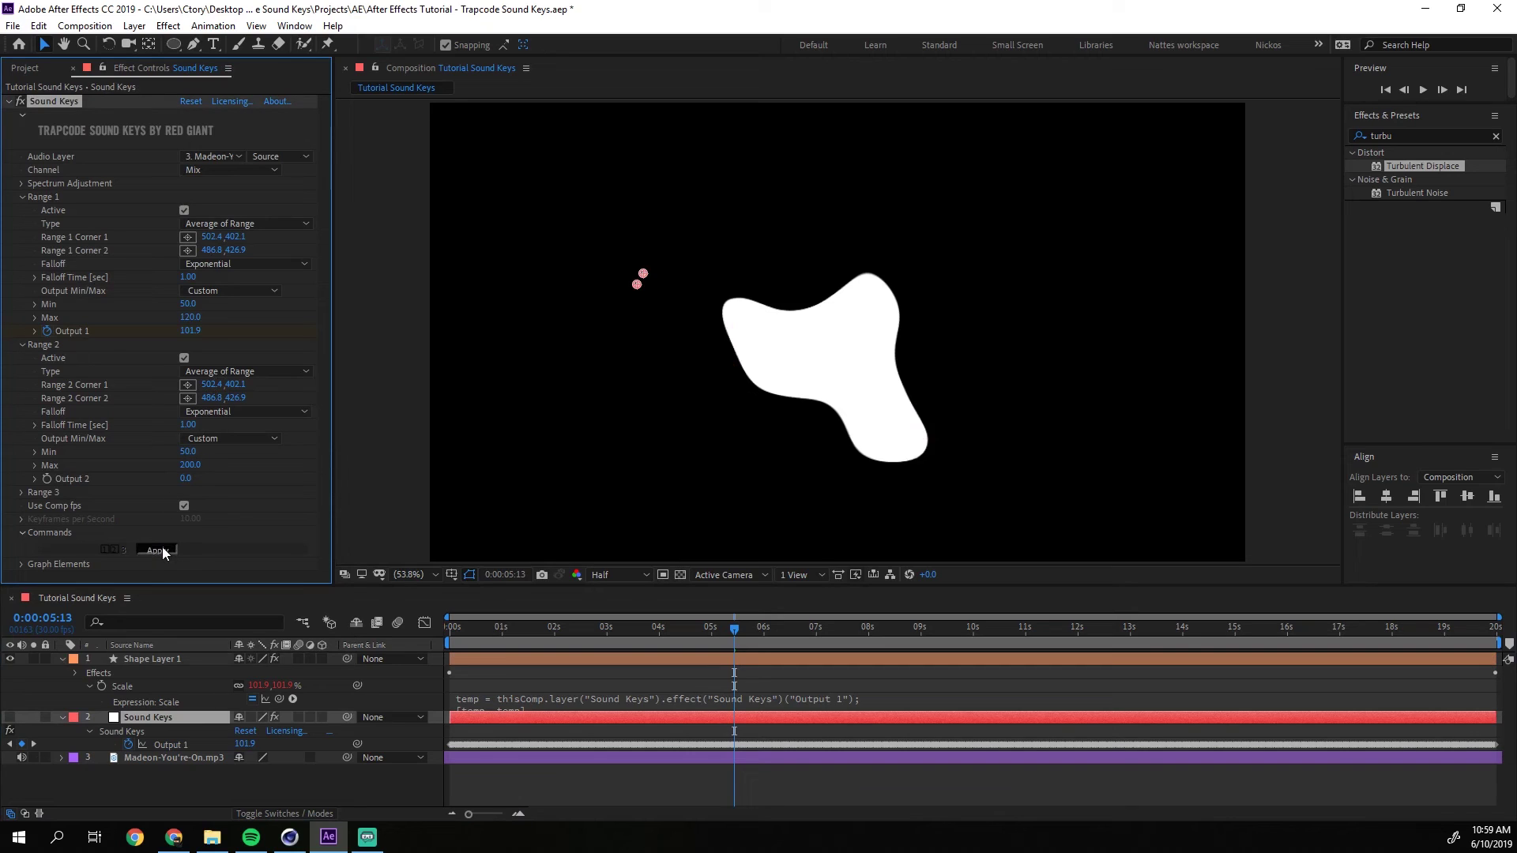
Reveal Sound Keys Output 1 and Output 2 in the timeline, then reselect the shape layer.
{"action": "left_click", "coordinate": [158, 717]}
{"action": "key", "text": "u"}
{"action": "key", "text": "u"}
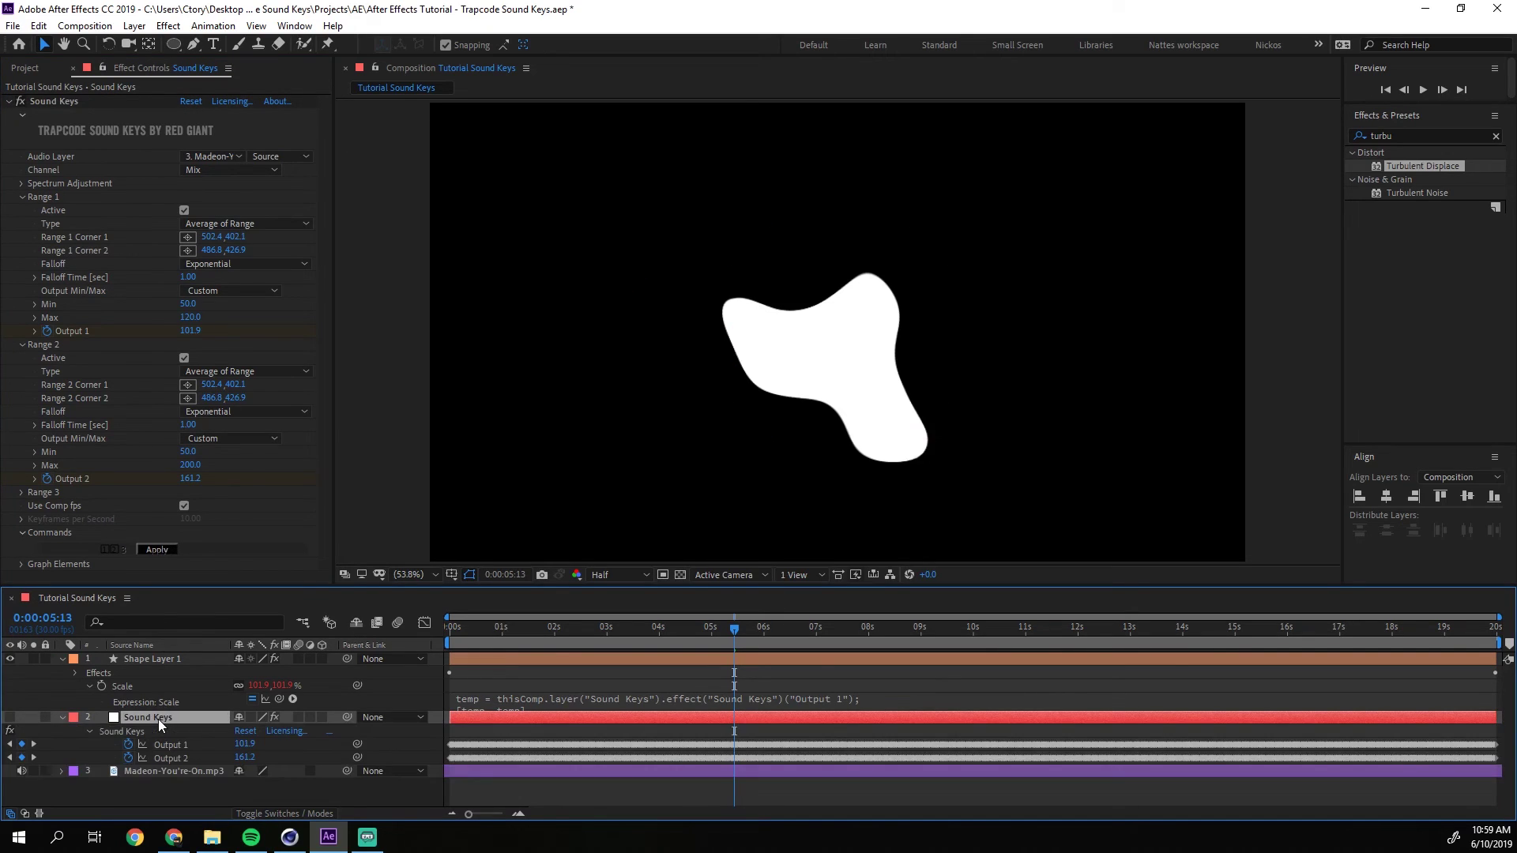
{"action": "left_click", "coordinate": [164, 743]}
{"action": "left_click", "coordinate": [168, 757]}
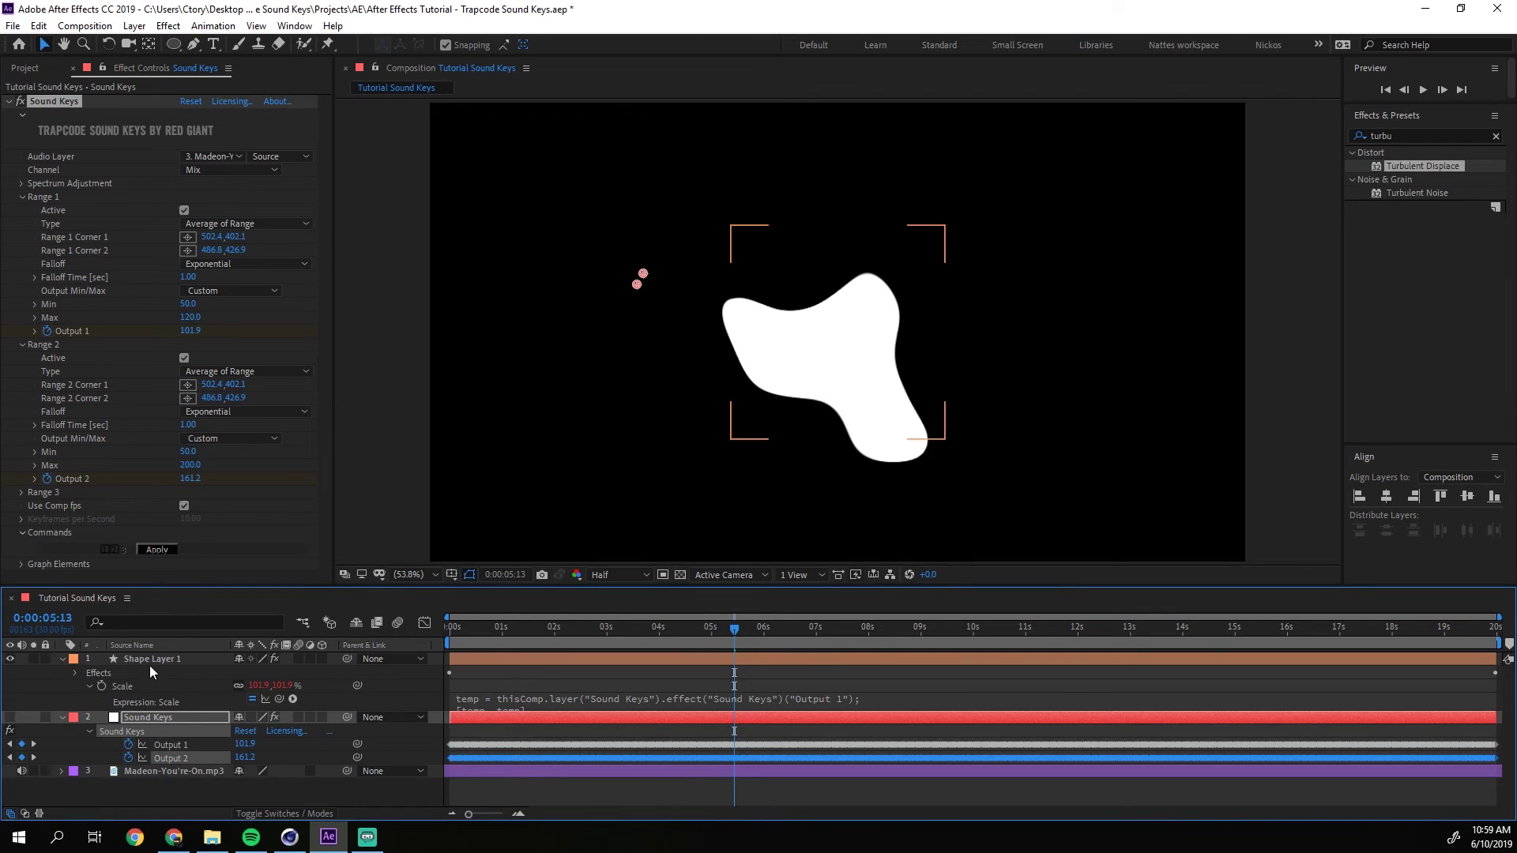
{"action": "left_click", "coordinate": [149, 660]}
{"action": "left_click", "coordinate": [162, 717]}
{"action": "left_click", "coordinate": [169, 661]}
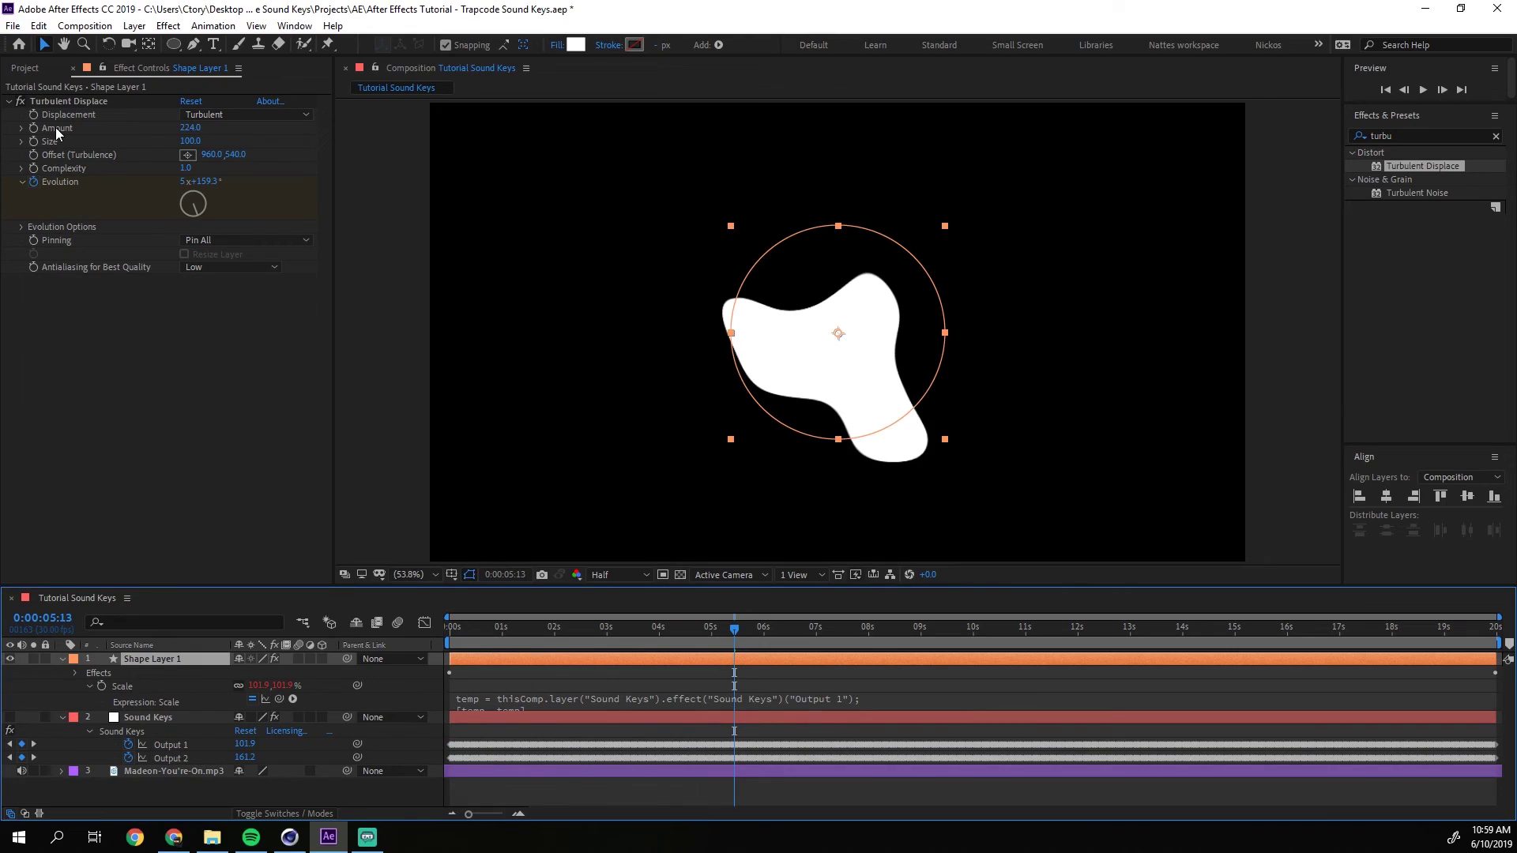
Add an expression to Turbulent Displace Amount and pickwhip it to Sound Keys Output 2.
{"action": "key", "text": "e"}
{"action": "scroll", "coordinate": [188, 722], "scroll_direction": "down", "scroll_amount": 1}
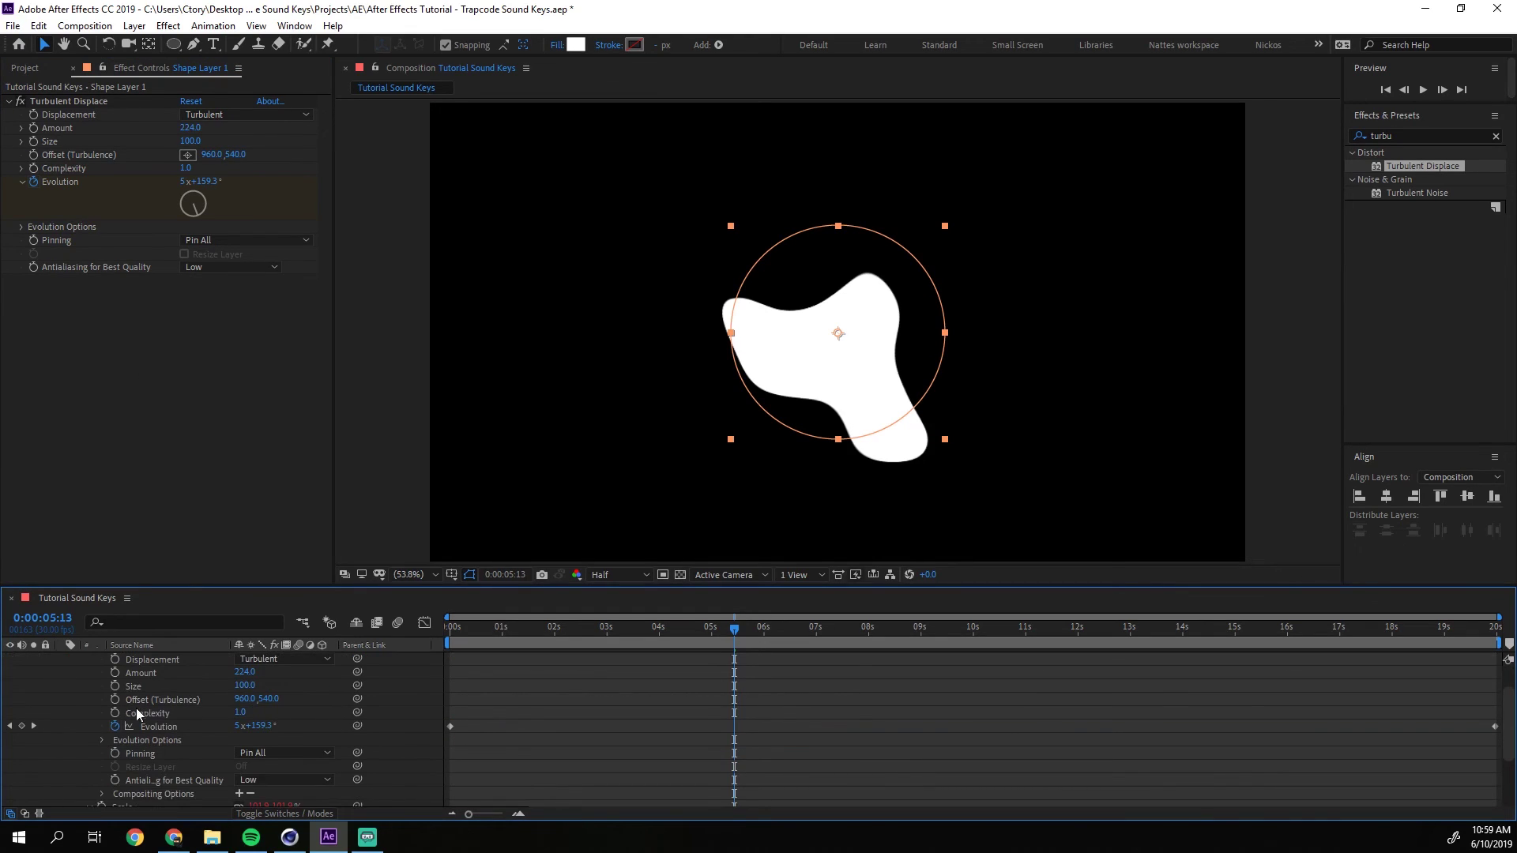
{"action": "left_click", "coordinate": [112, 671], "text": "alt"}
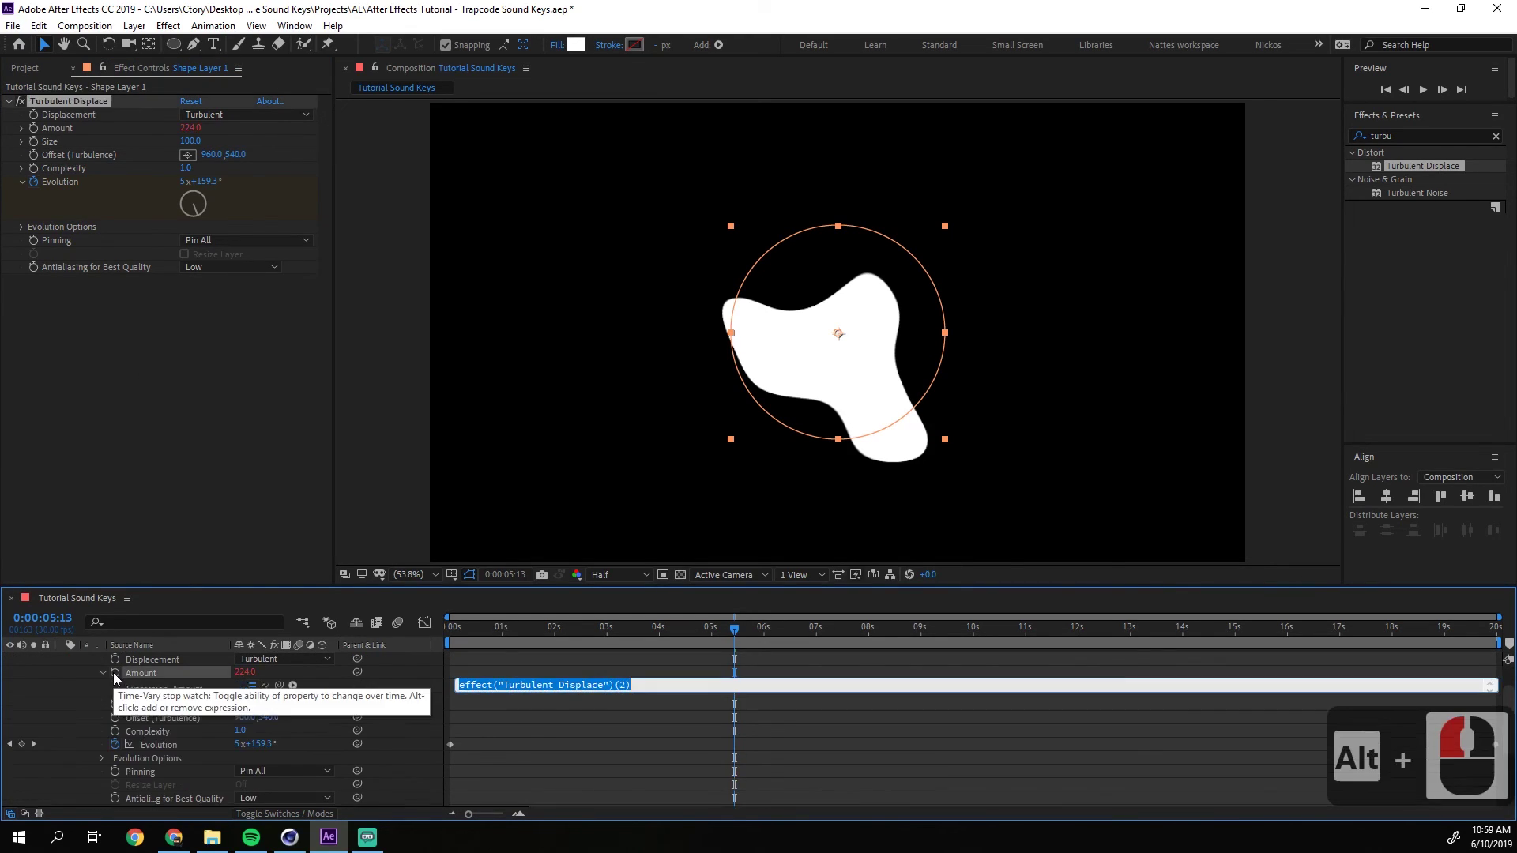
{"action": "left_click_drag", "start_coordinate": [277, 685], "coordinate": [187, 782]}
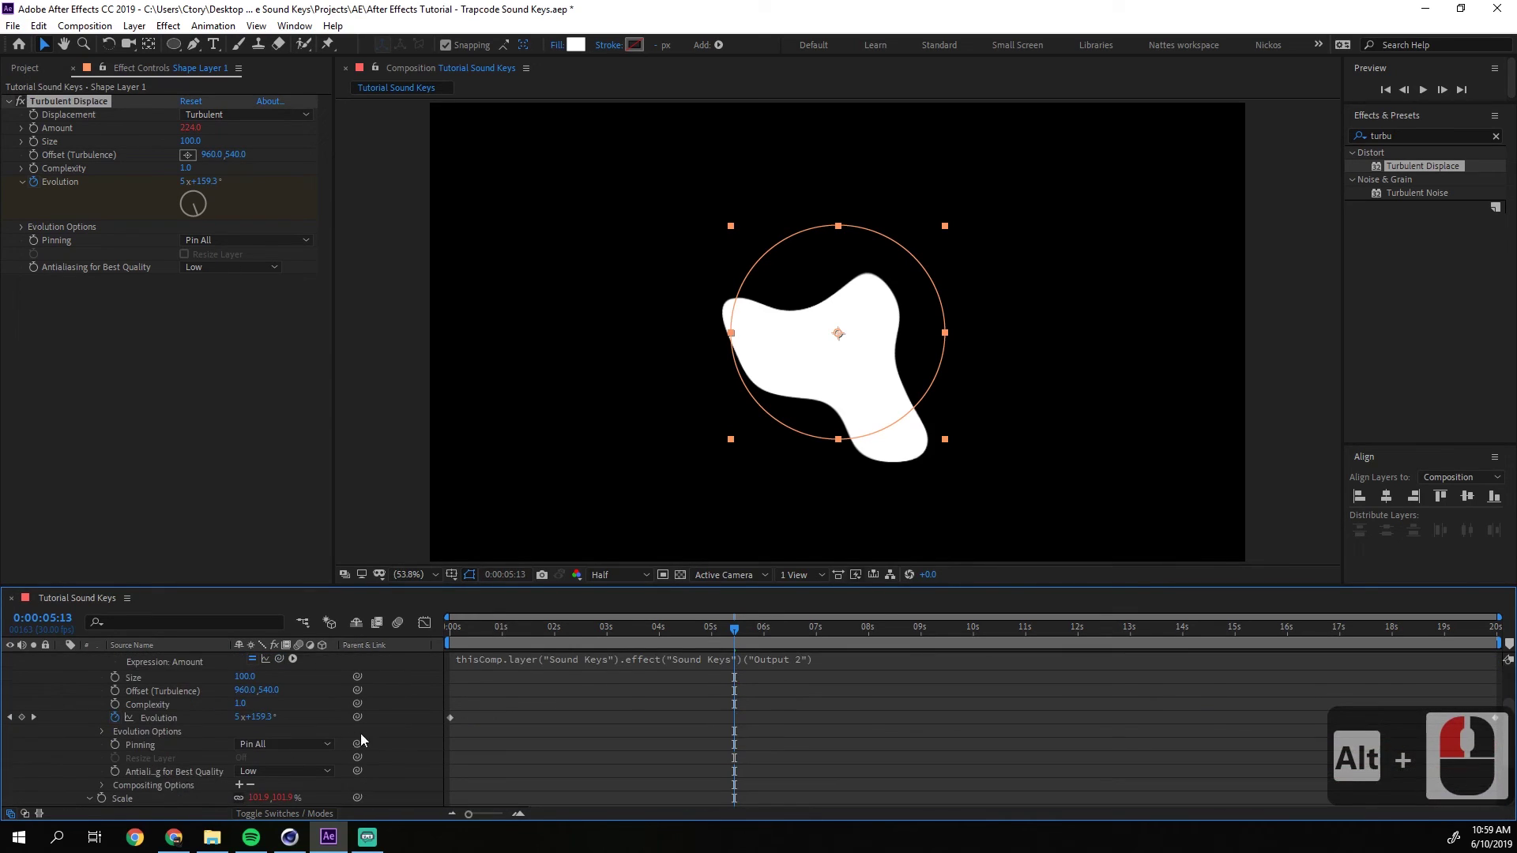
{"action": "left_click", "coordinate": [406, 736]}
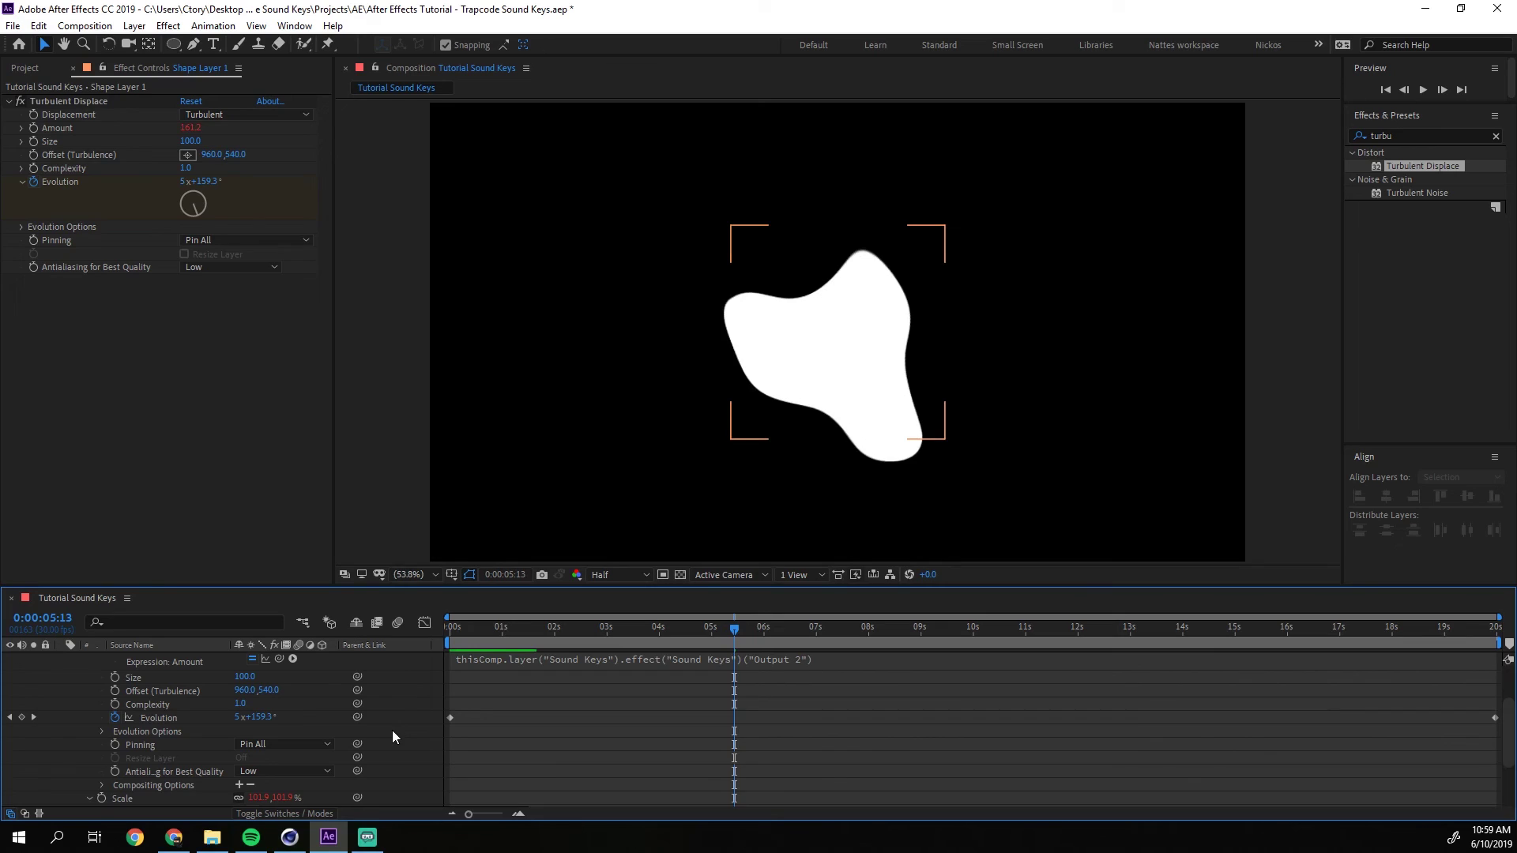
Preview the animation with audio from about one second, then scrub to about six seconds.
{"action": "key", "text": "u"}
{"action": "left_click", "coordinate": [494, 630]}
{"action": "left_click", "coordinate": [514, 646]}
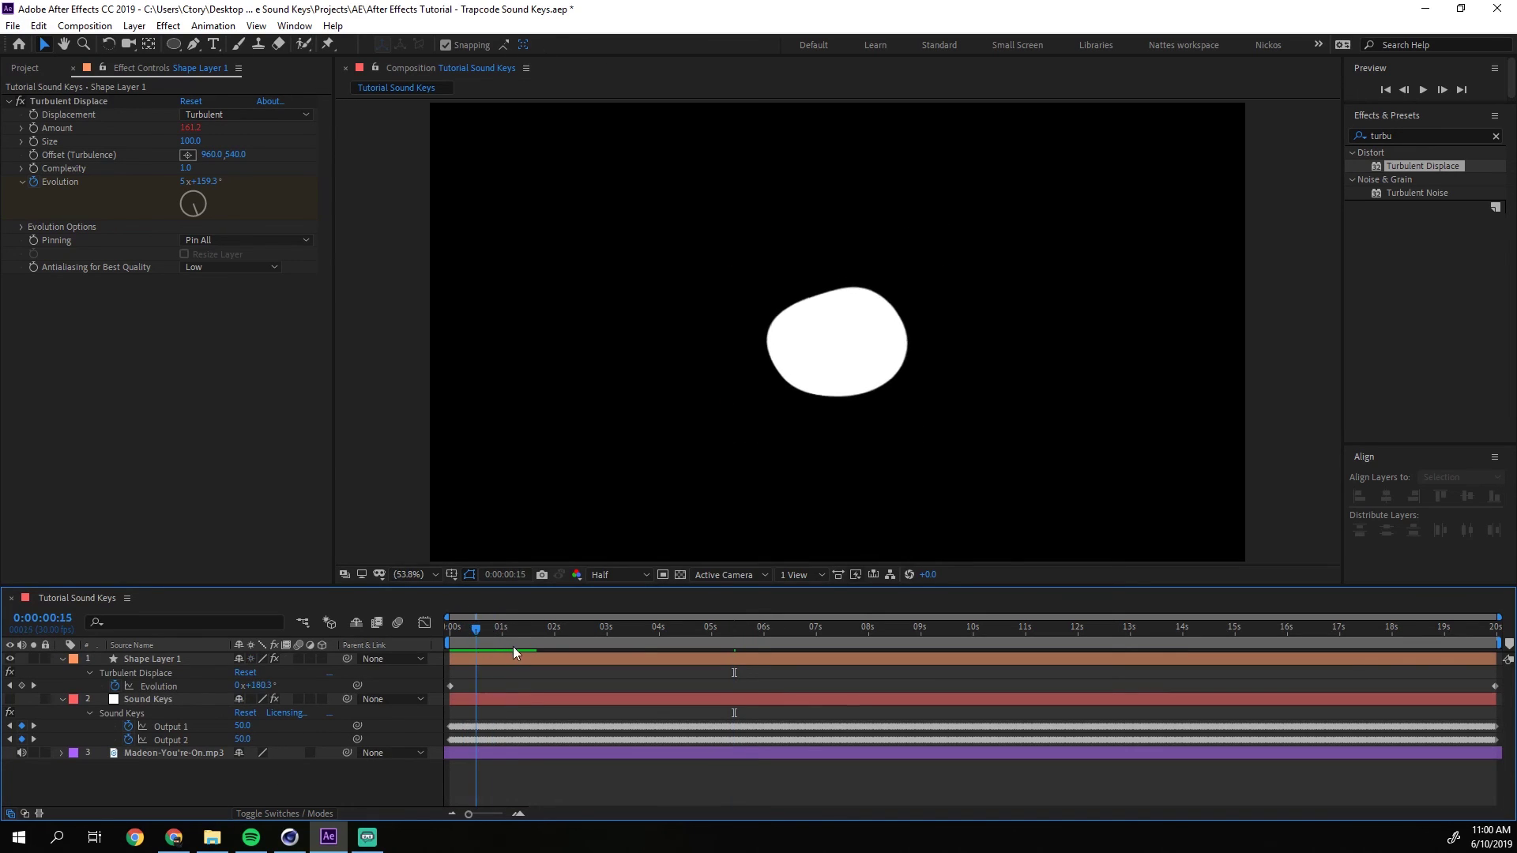
{"action": "key", "text": "space"}
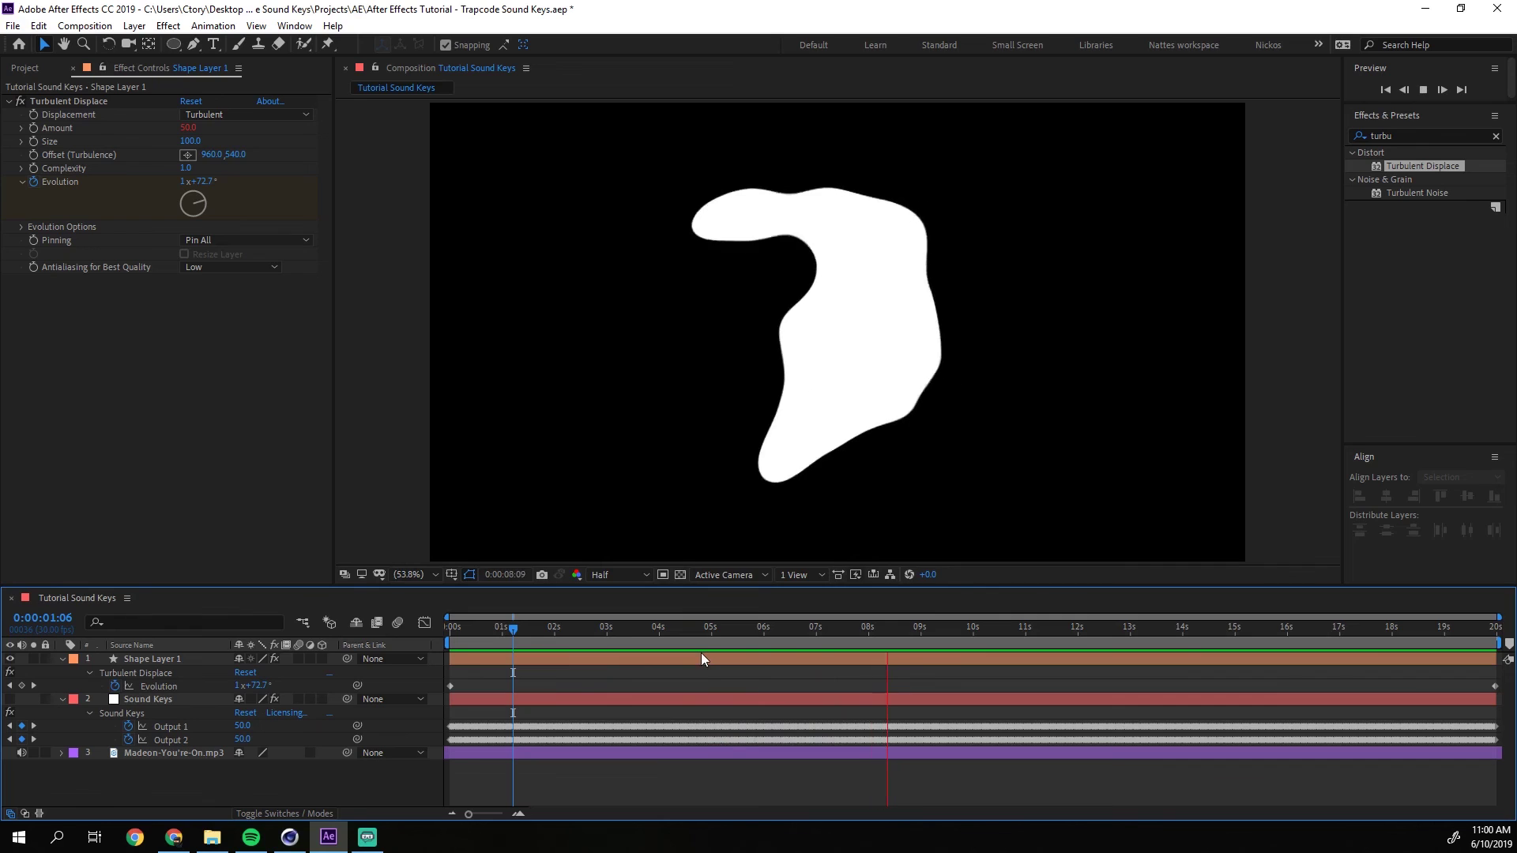
{"action": "left_click", "coordinate": [631, 628]}
{"action": "left_click_drag", "start_coordinate": [624, 643], "coordinate": [812, 700]}
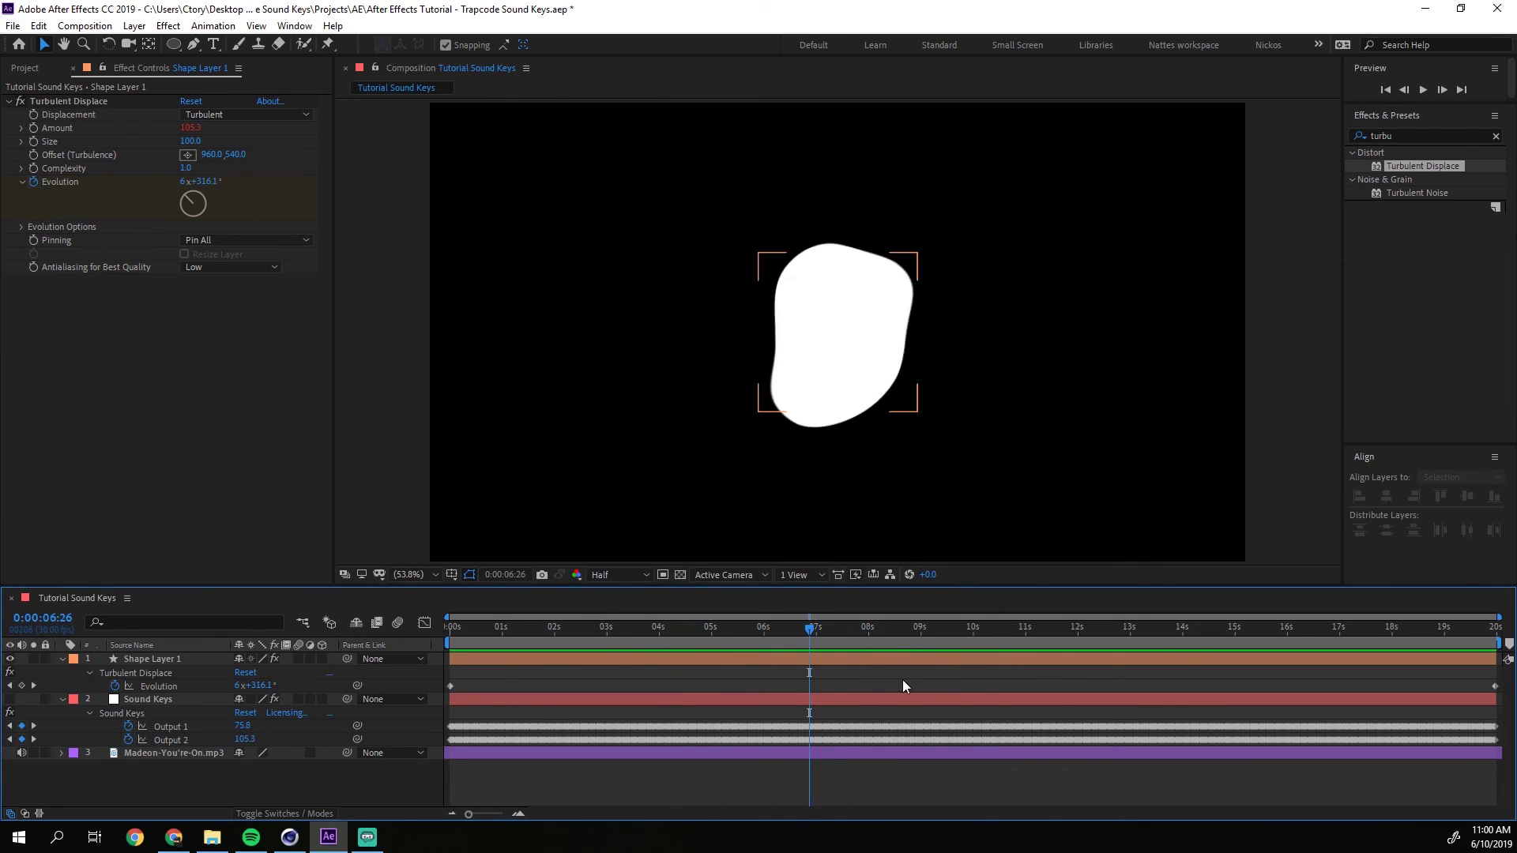
Fold up the Sound Keys Range 1, Range 2 and Commands groups in Effect Controls.
{"action": "left_click", "coordinate": [158, 700]}
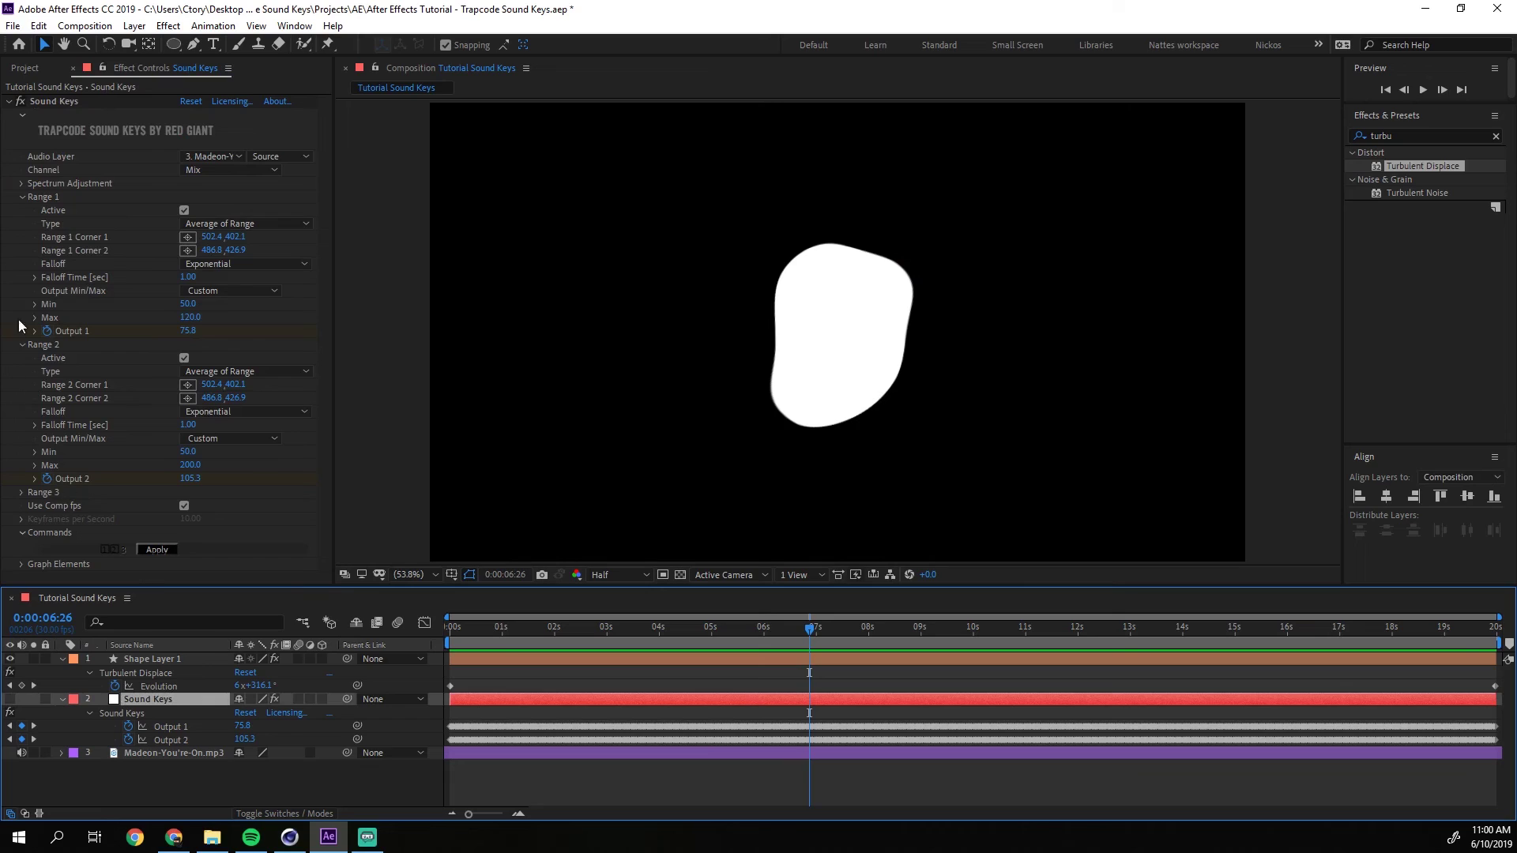
{"action": "left_click", "coordinate": [23, 196]}
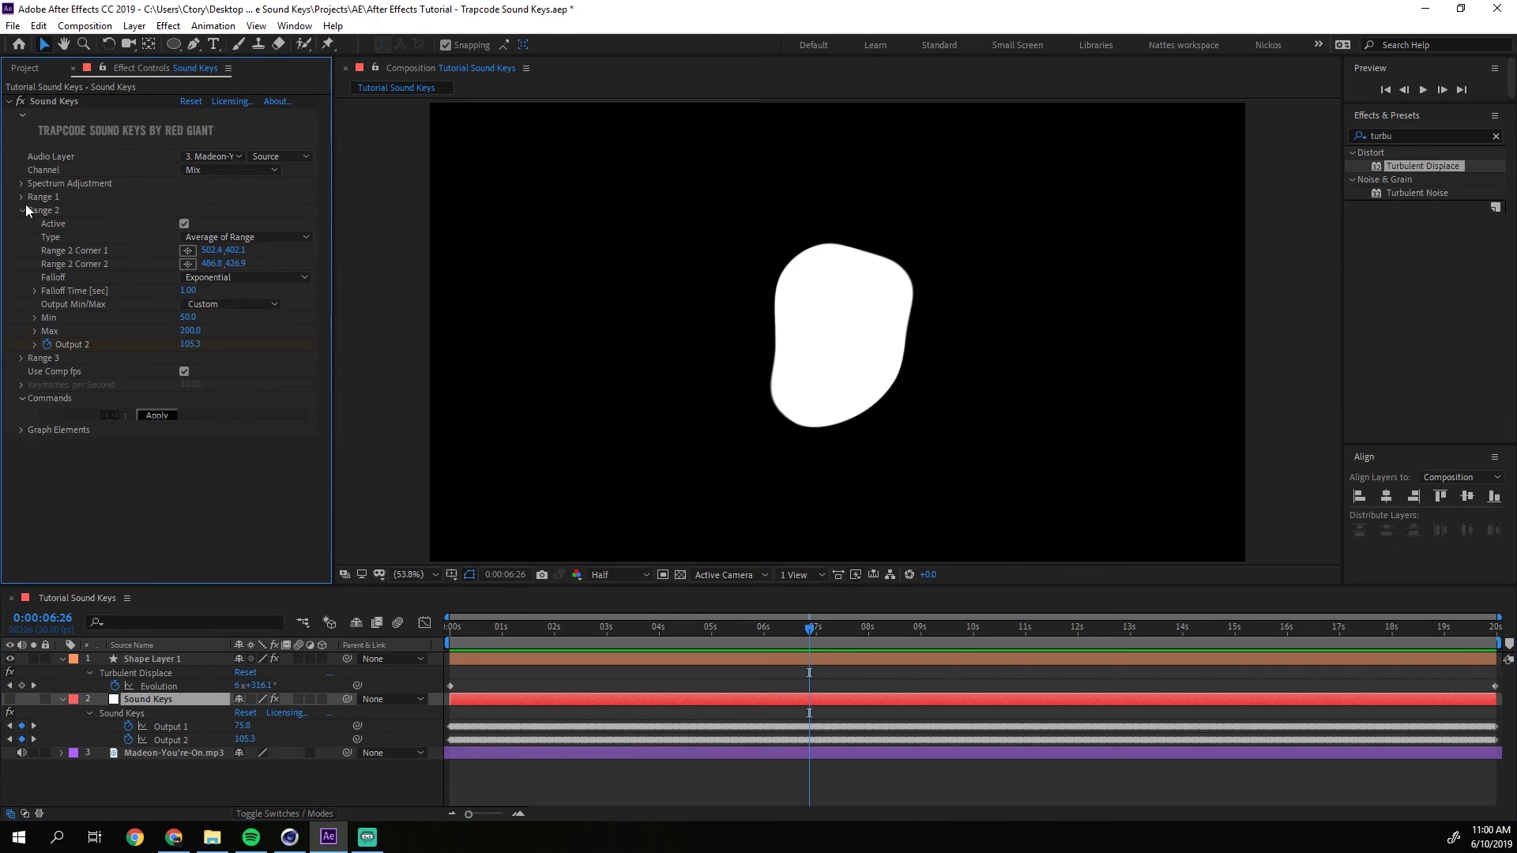
{"action": "left_click", "coordinate": [21, 210]}
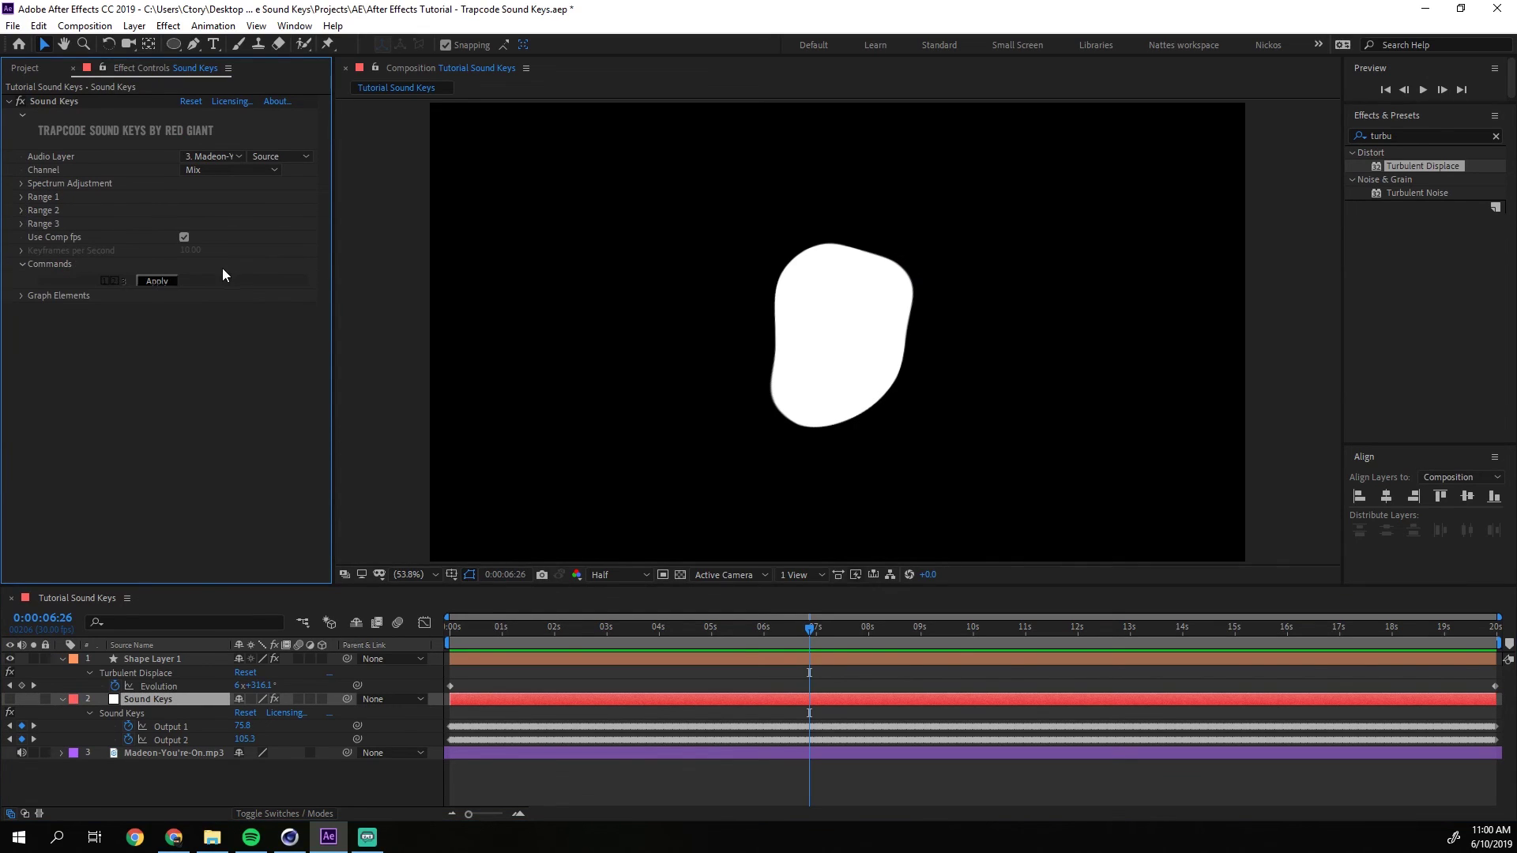
{"action": "left_click", "coordinate": [21, 264]}
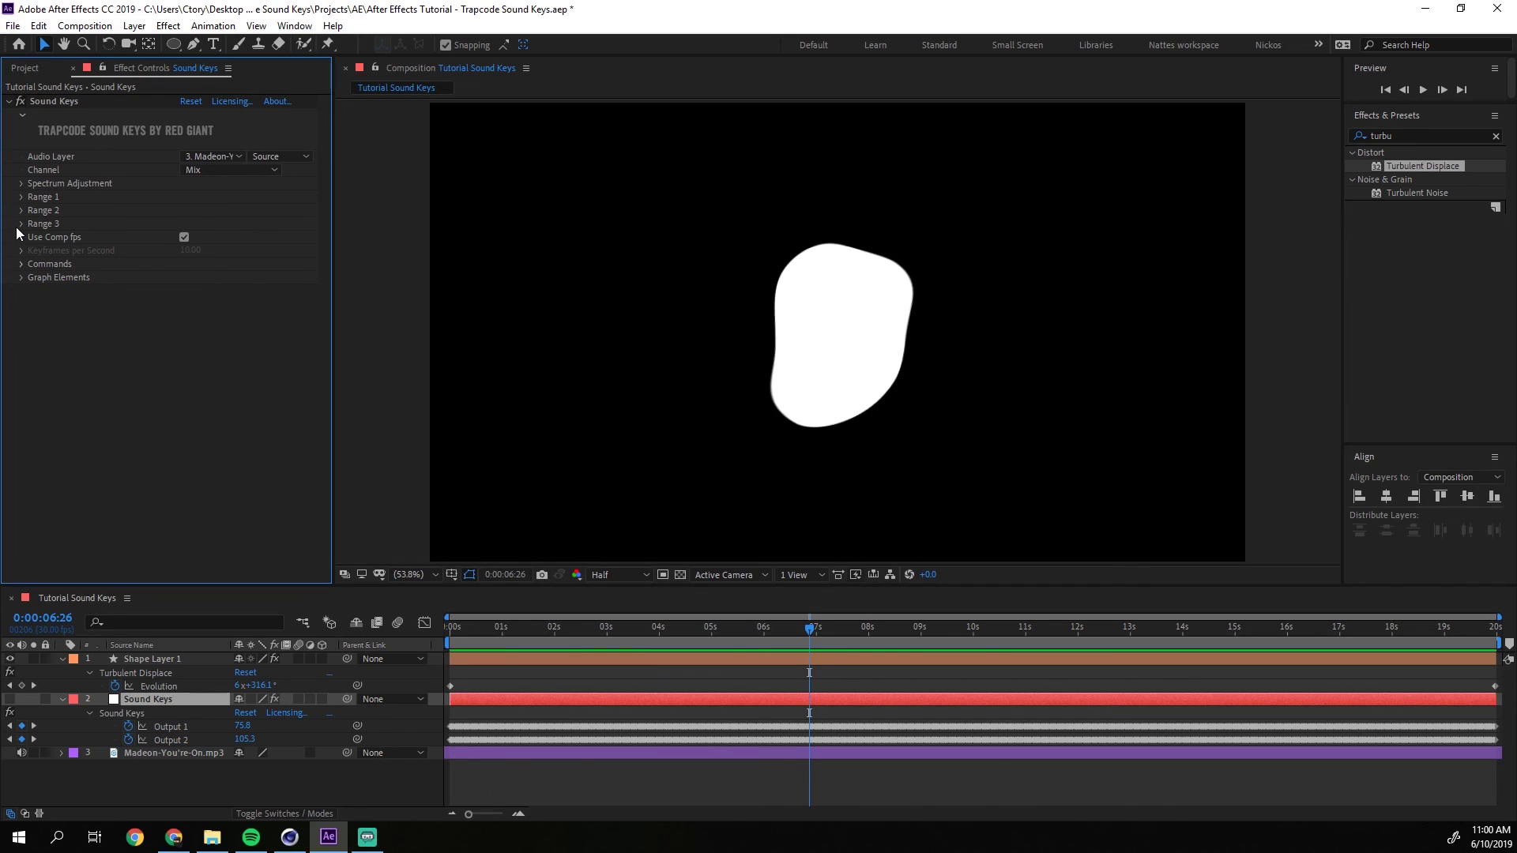
{"action": "left_click", "coordinate": [22, 196]}
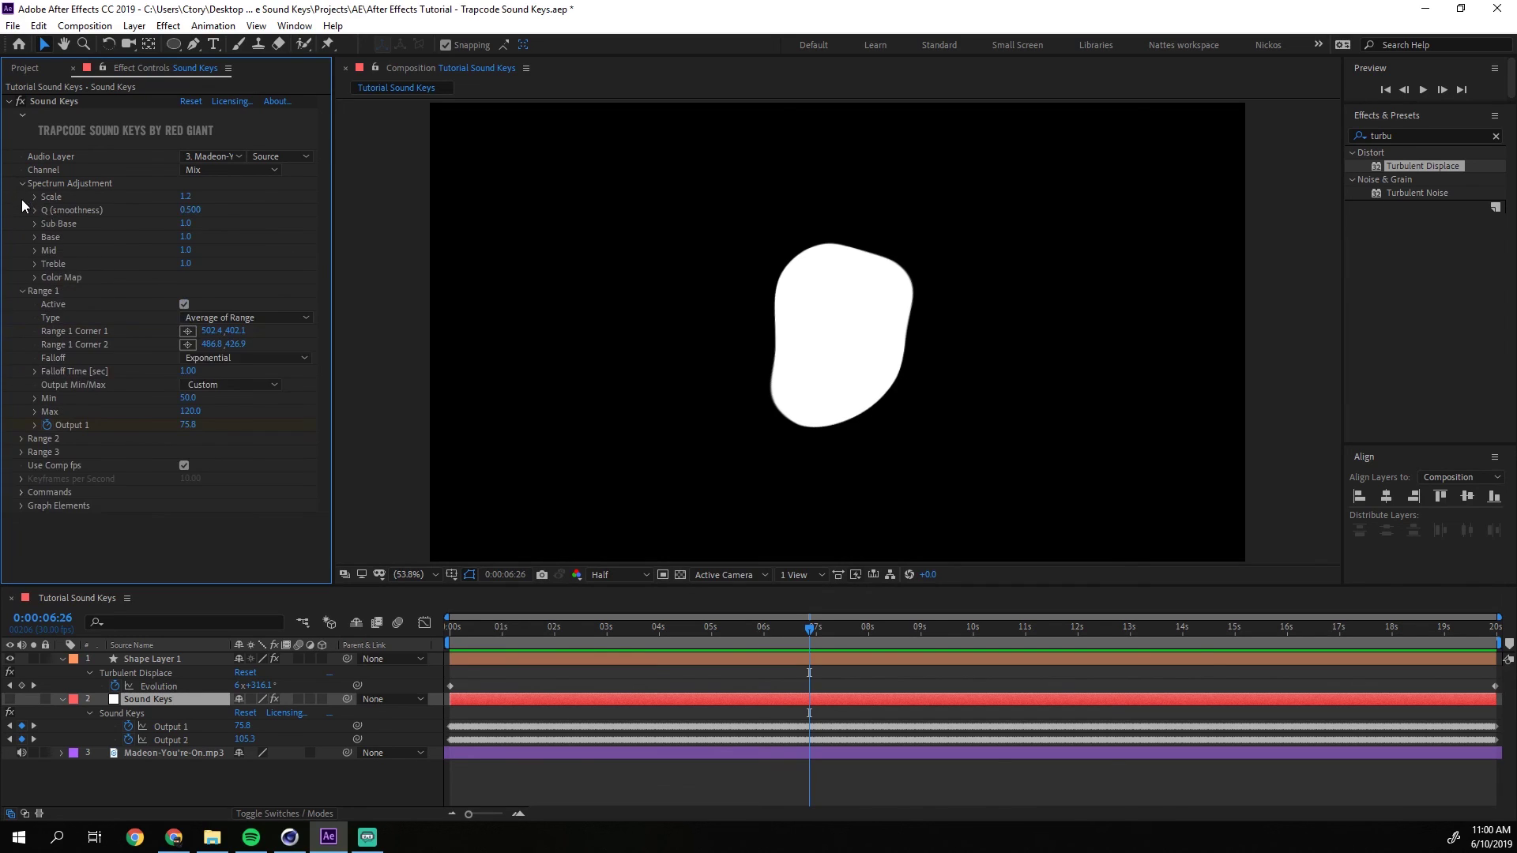
{"action": "left_click", "coordinate": [21, 197]}
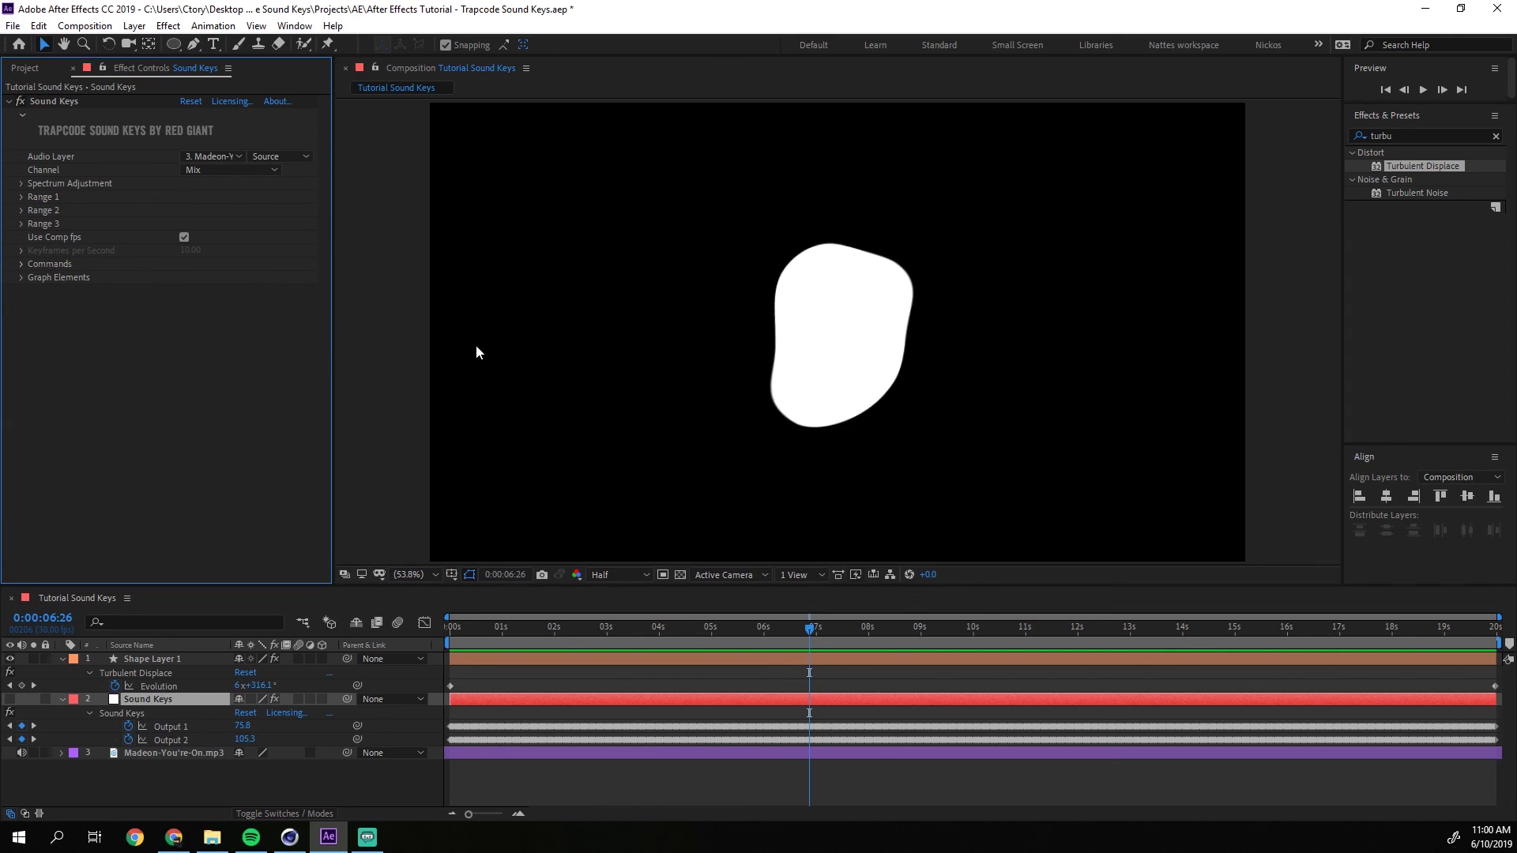
Scrub to about nine seconds, leaving Spectrum Adjustment and Range 1 folded.
{"action": "left_click_drag", "start_coordinate": [678, 642], "coordinate": [875, 651]}
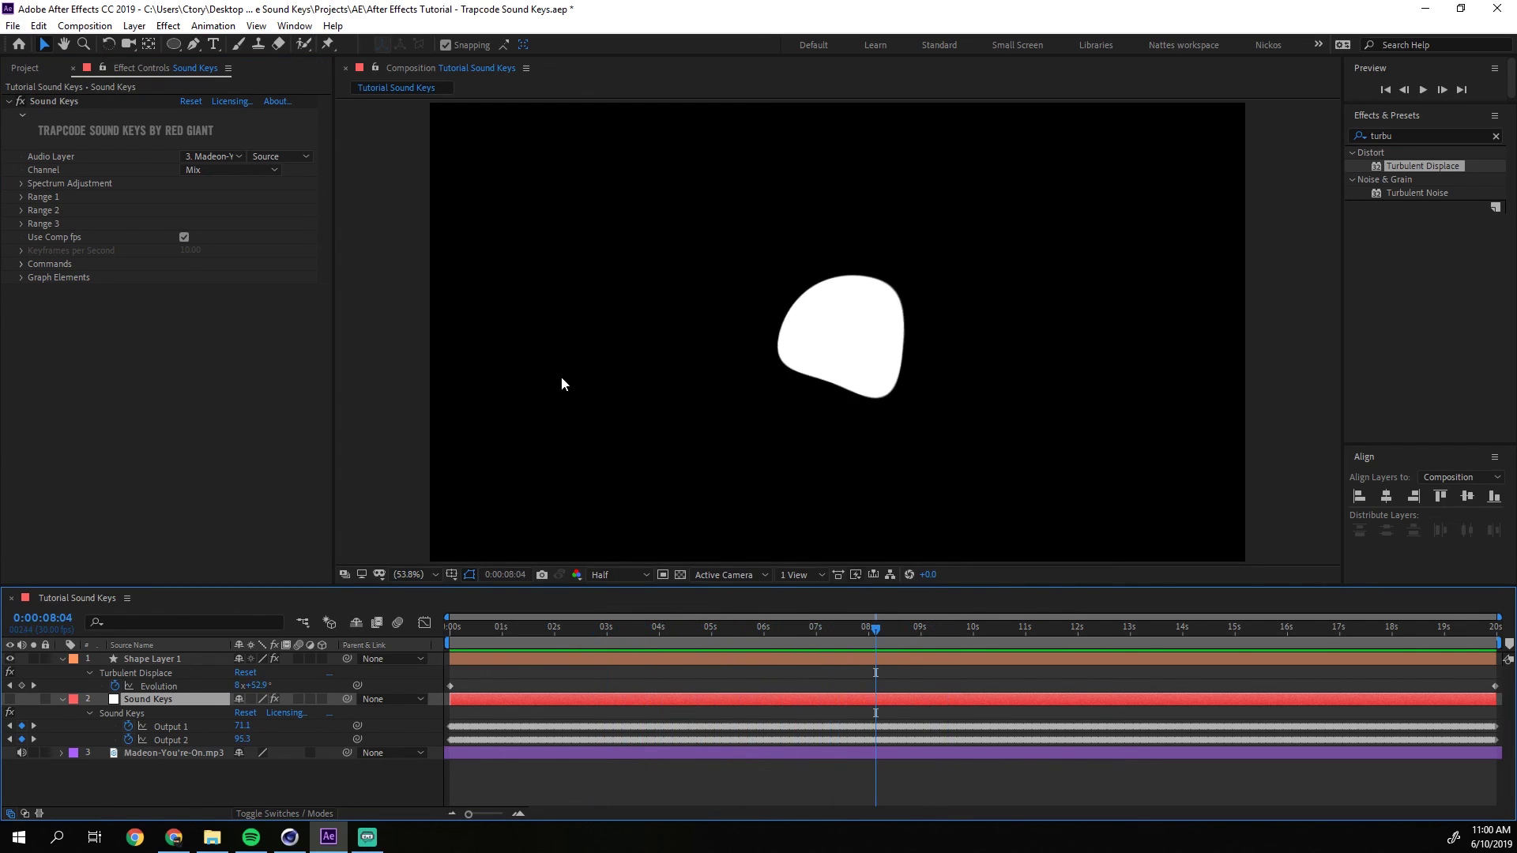
{"action": "left_click", "coordinate": [24, 185]}
{"action": "left_click", "coordinate": [24, 185]}
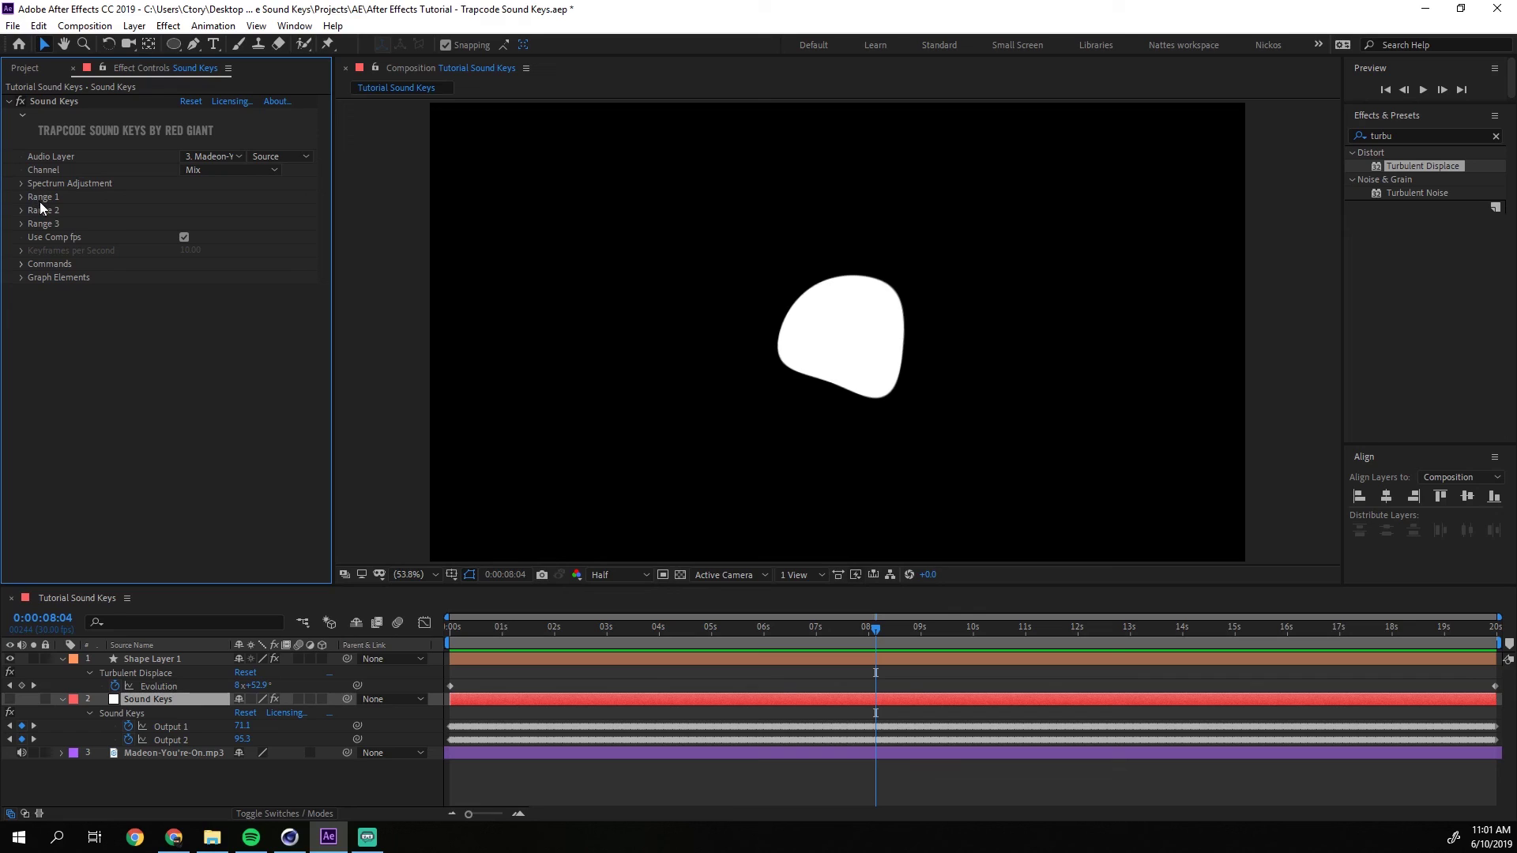
{"action": "left_click", "coordinate": [26, 196]}
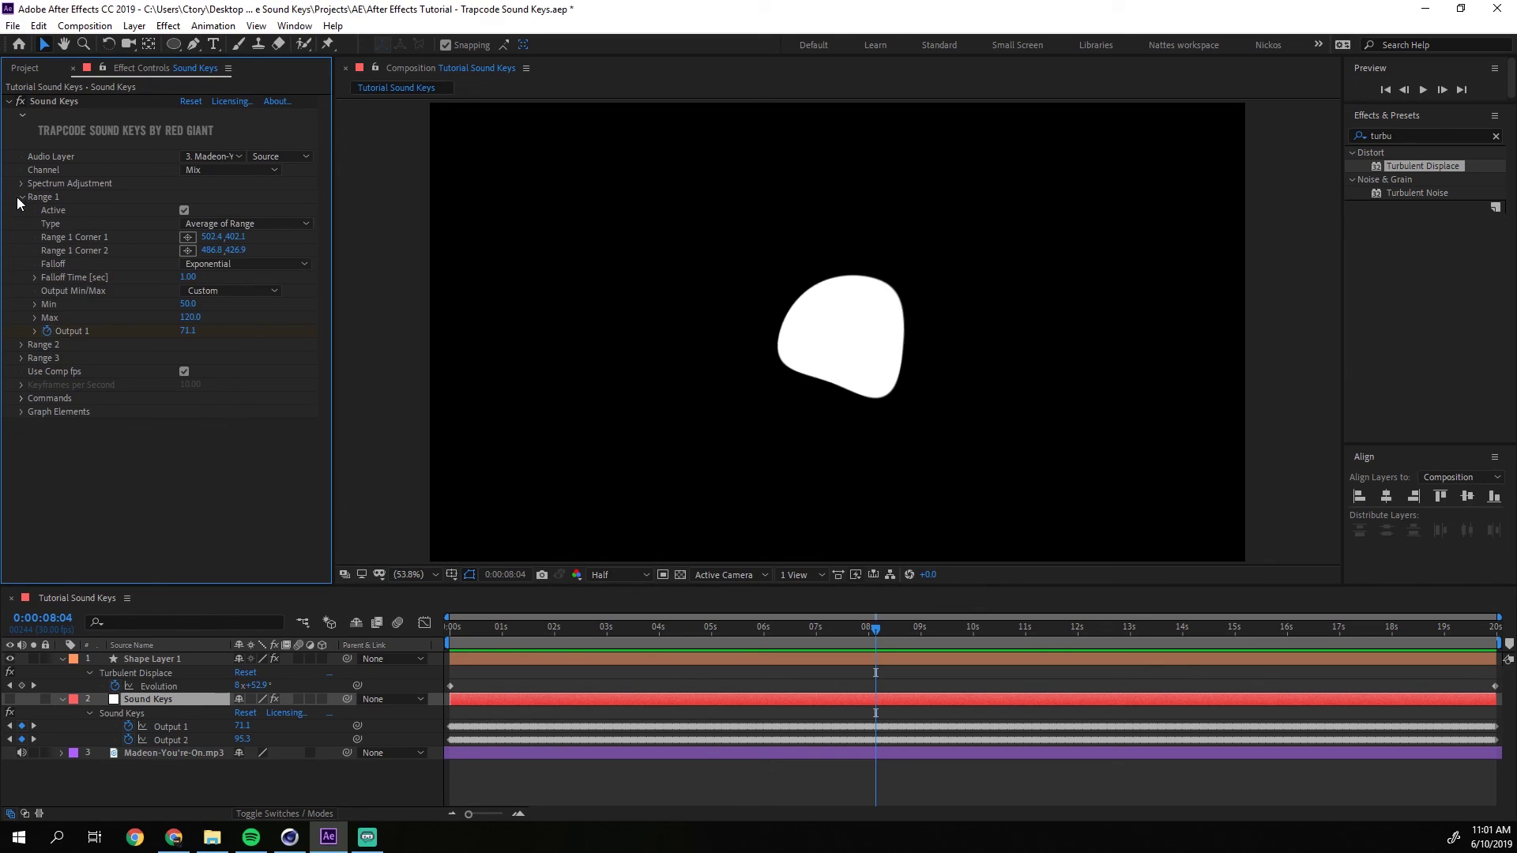
{"action": "left_click", "coordinate": [25, 196]}
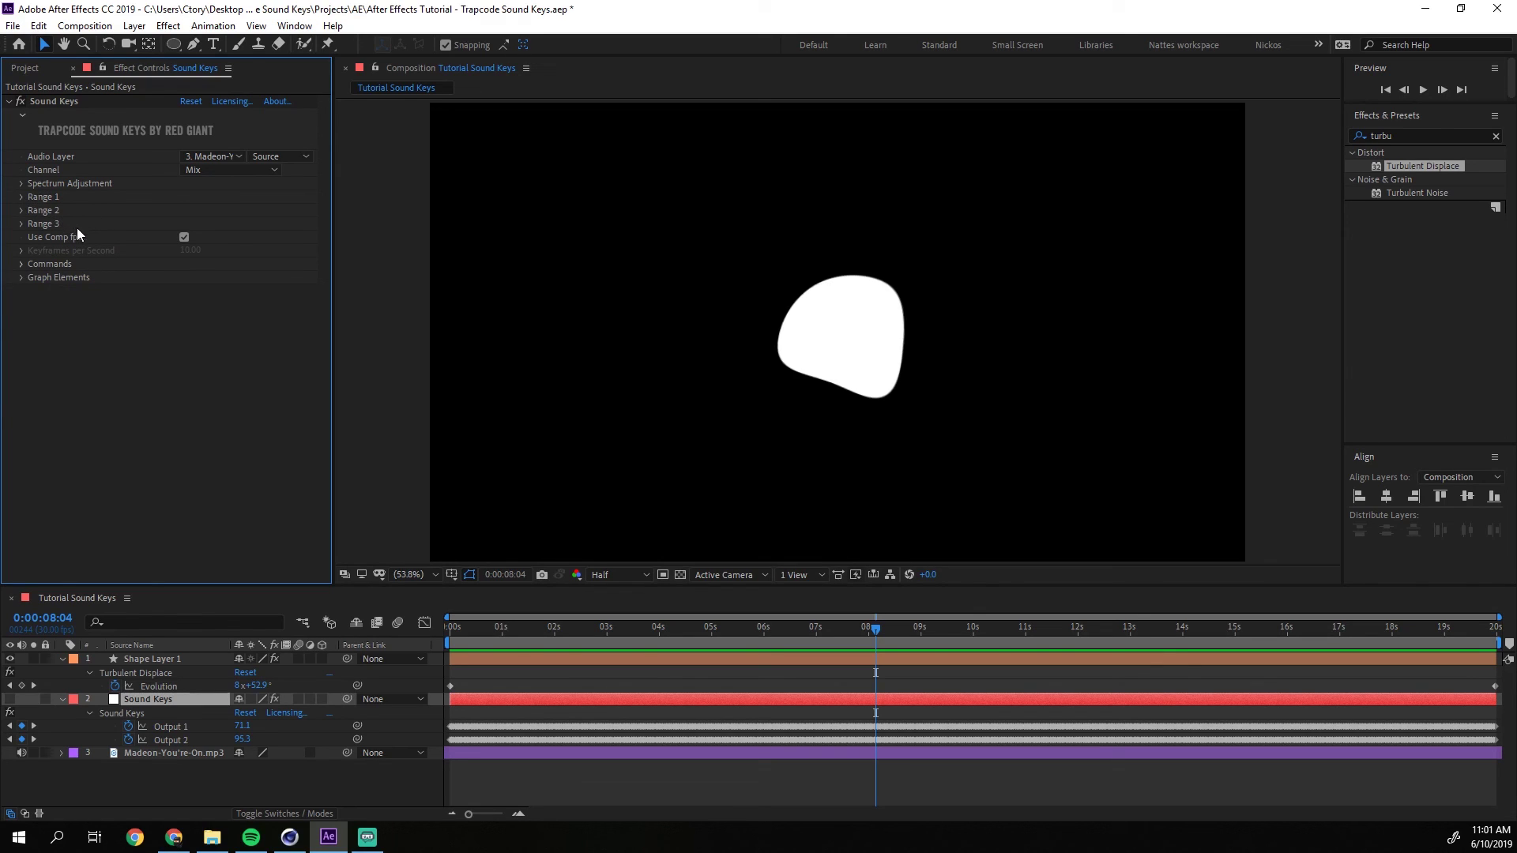
Return to the start of the composition with Spectrum Adjustment folded up.
{"action": "mouse_move", "coordinate": [534, 628]}
{"action": "left_mouse_down"}
{"action": "mouse_move", "coordinate": [514, 628]}
{"action": "mouse_move", "coordinate": [756, 633]}
{"action": "mouse_move", "coordinate": [519, 617]}
{"action": "left_mouse_up"}
{"action": "key", "text": "Home"}
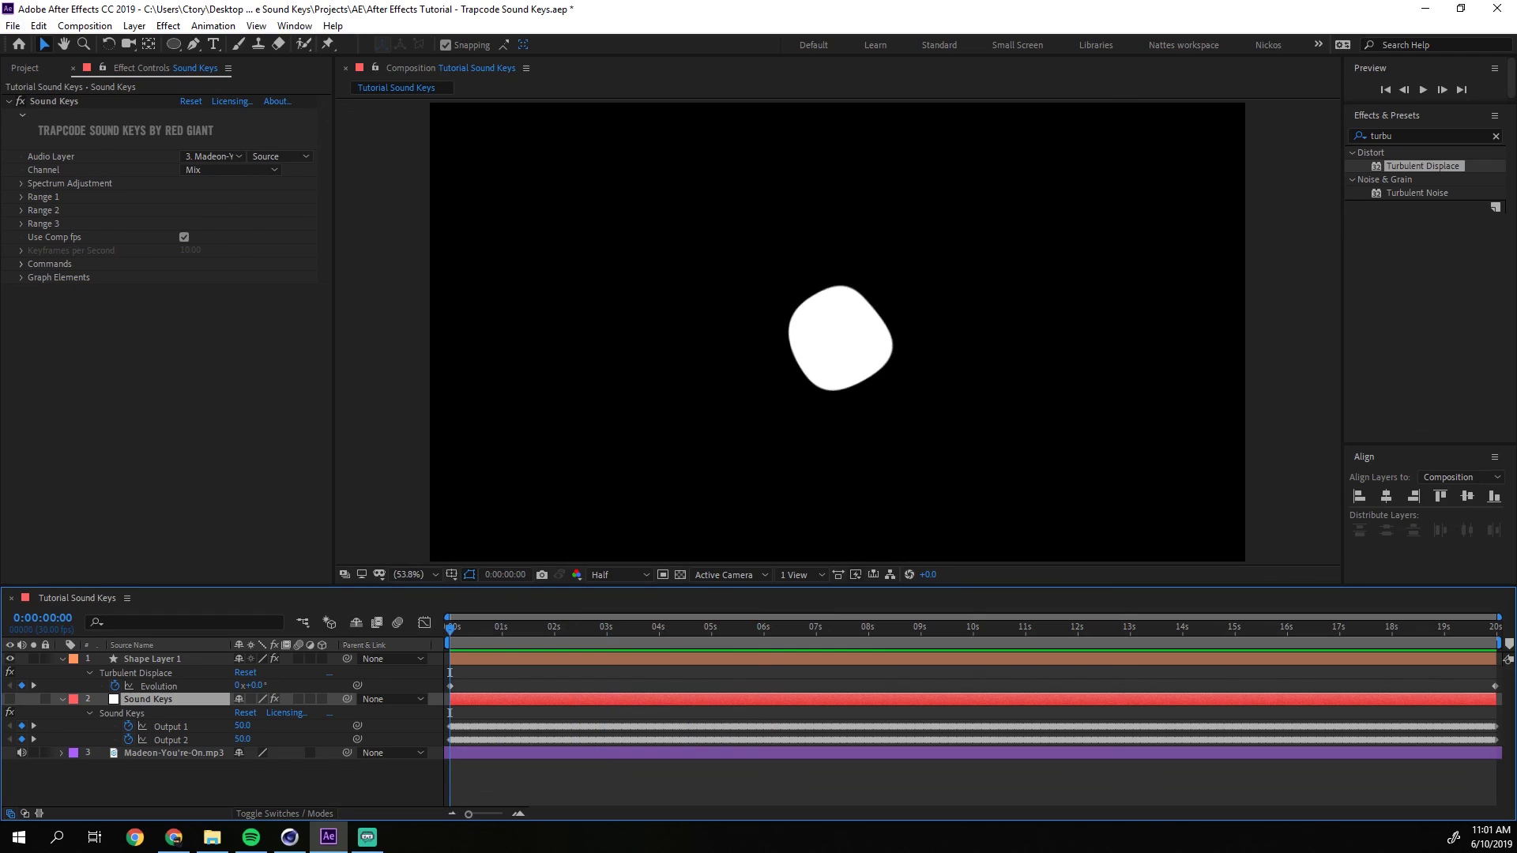
{"action": "left_click", "coordinate": [25, 187]}
{"action": "left_click", "coordinate": [25, 187]}
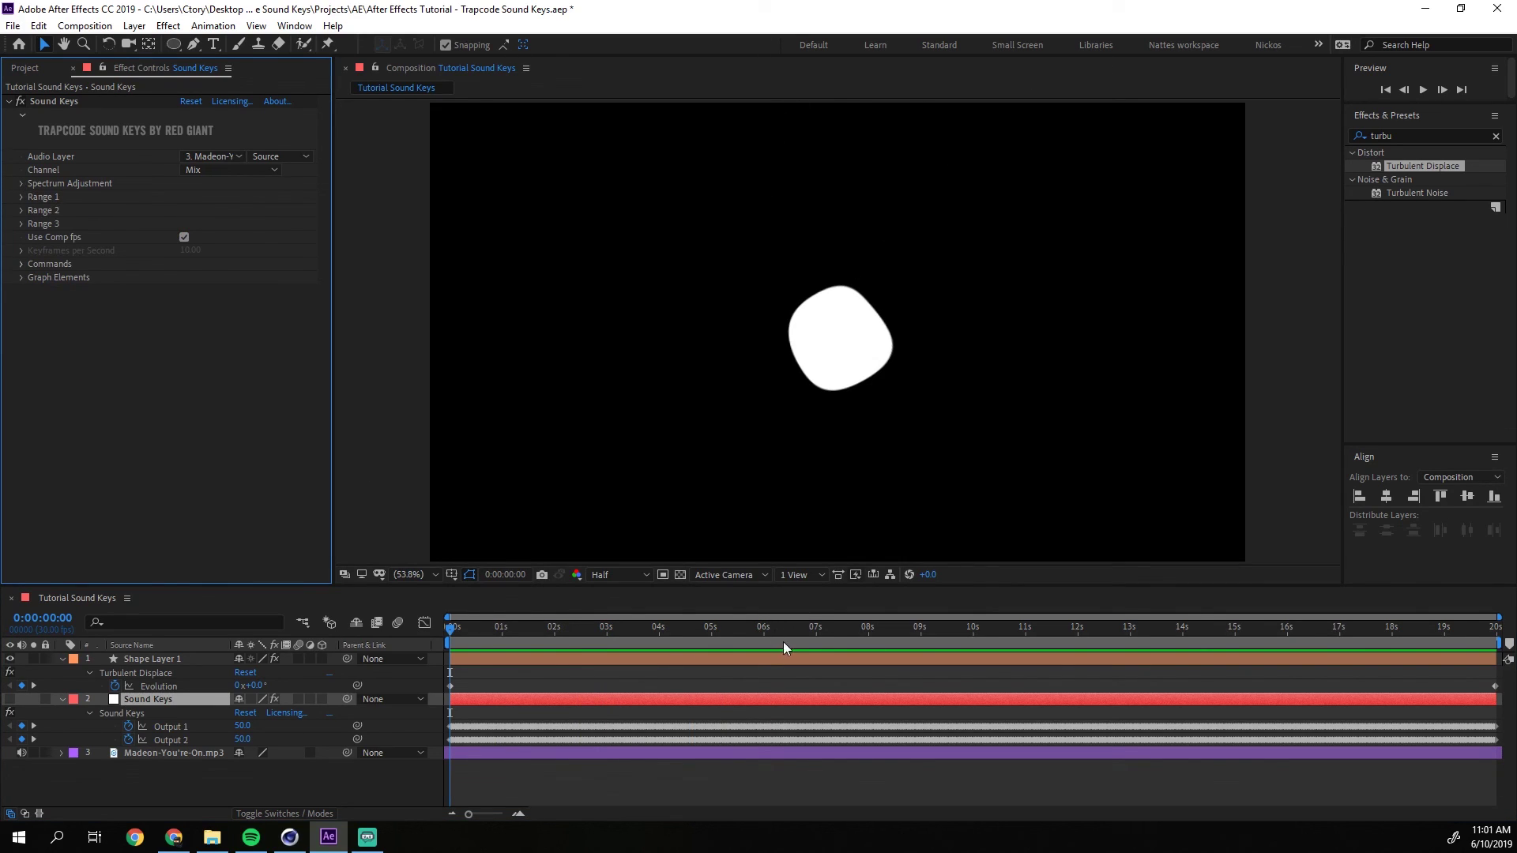
{"action": "mouse_move", "coordinate": [784, 641]}
{"action": "left_mouse_down"}
{"action": "mouse_move", "coordinate": [894, 627]}
{"action": "mouse_move", "coordinate": [348, 576]}
{"action": "mouse_move", "coordinate": [652, 653]}
{"action": "mouse_move", "coordinate": [441, 609]}
{"action": "mouse_move", "coordinate": [761, 654]}
{"action": "mouse_move", "coordinate": [767, 632]}
{"action": "left_mouse_up"}
{"action": "left_click_drag", "start_coordinate": [357, 608], "coordinate": [406, 624]}
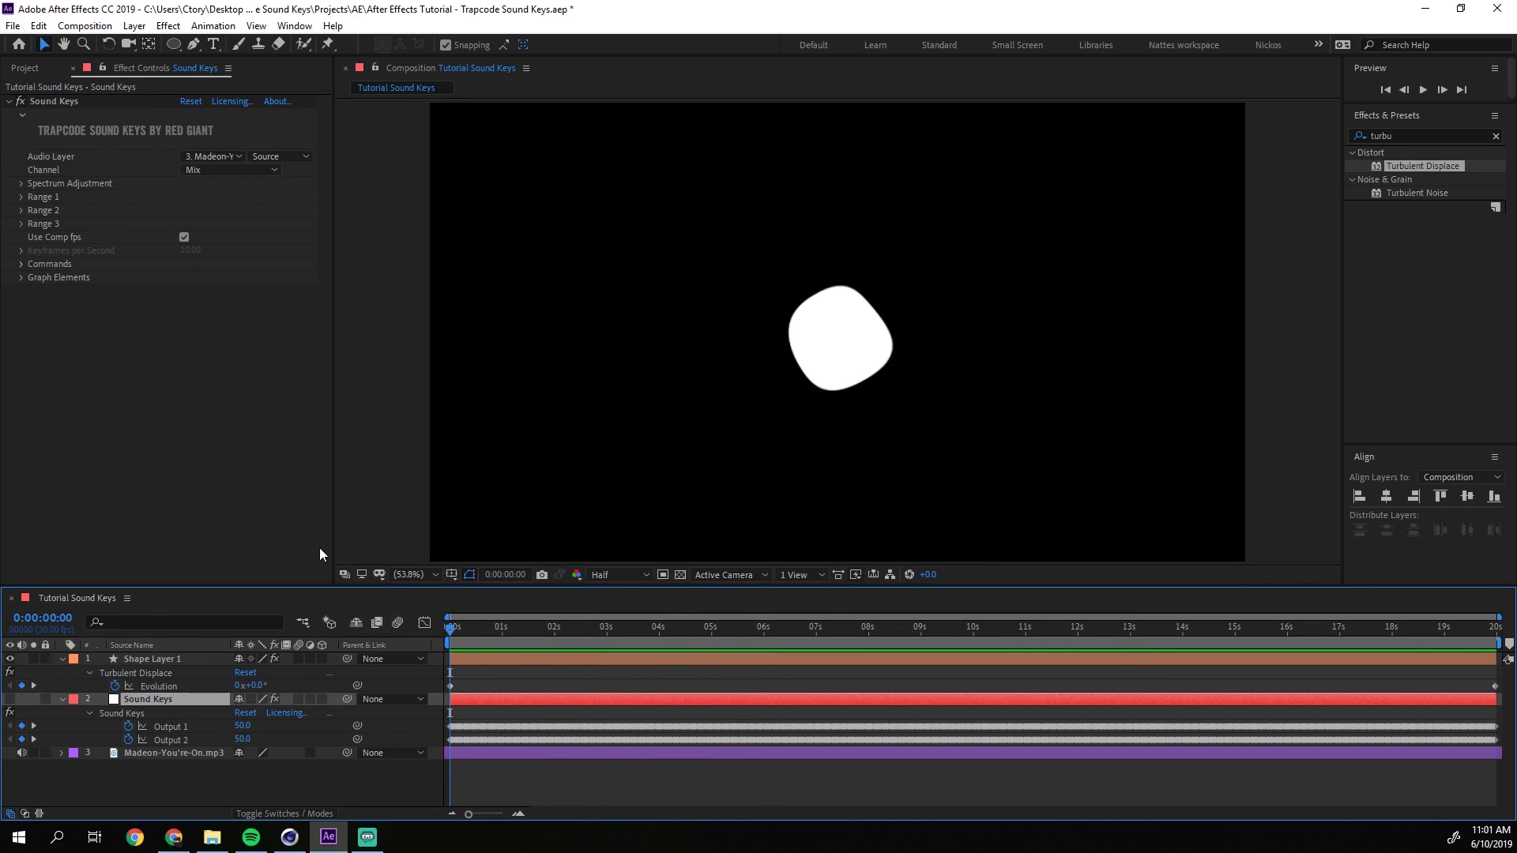
{"action": "left_click", "coordinate": [298, 506]}
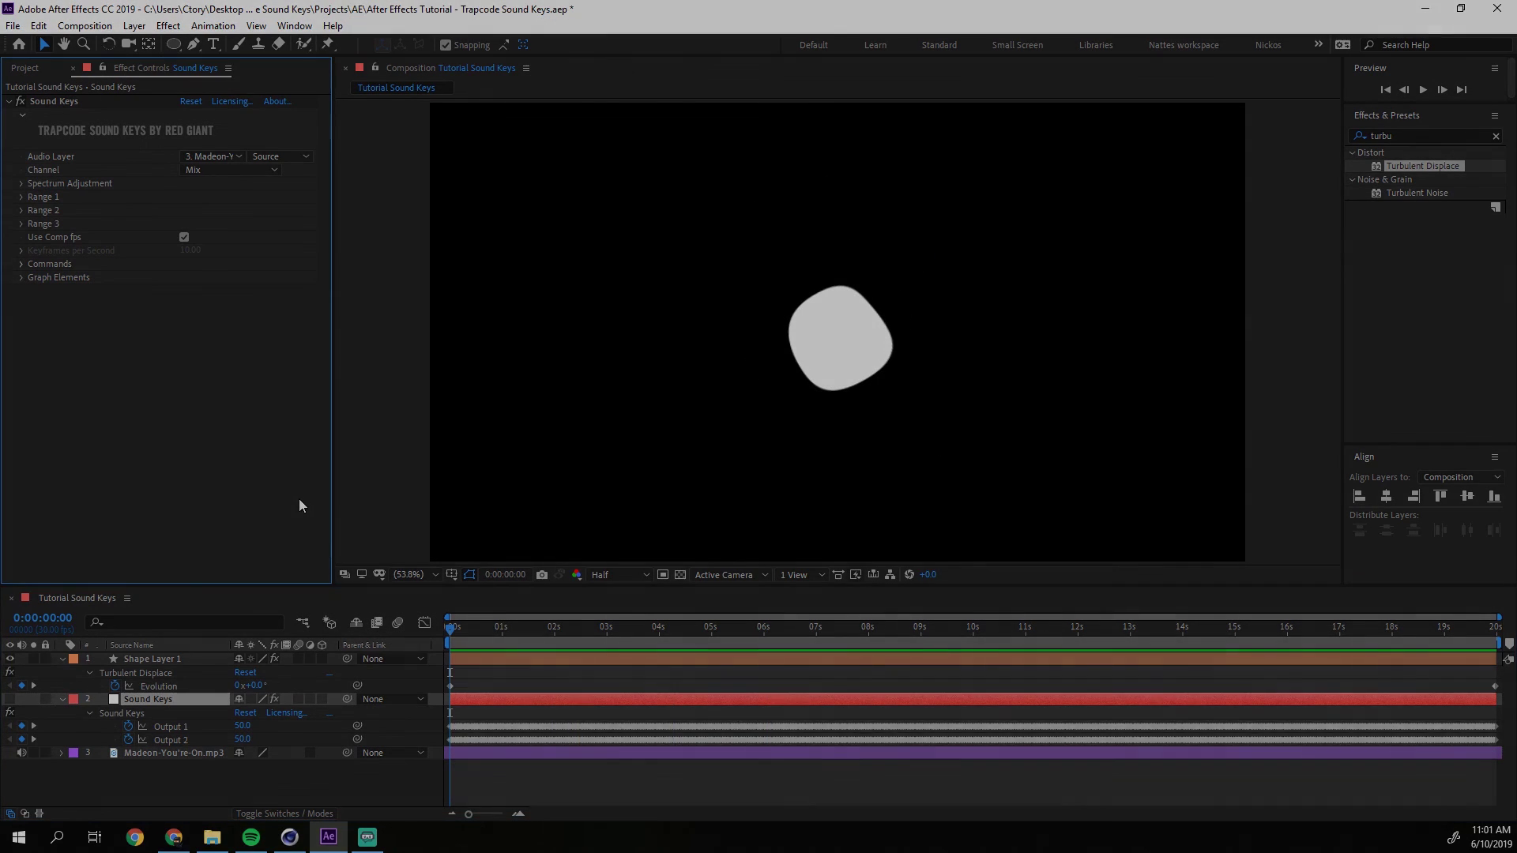